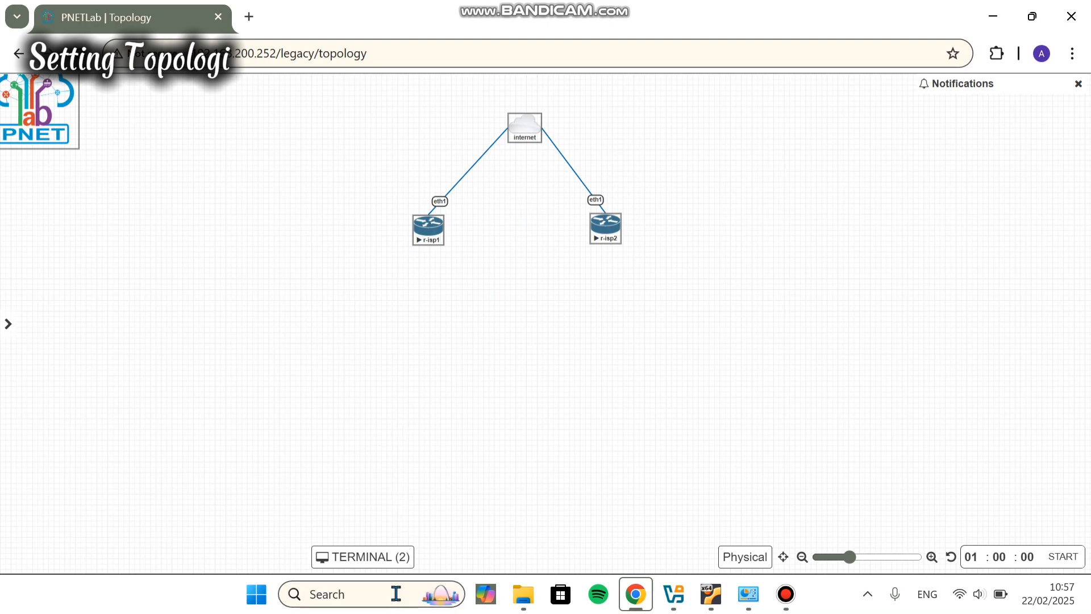
Step: Show the r-isp1 and r-isp2 consoles and read their DHCP addresses, 10.0.137.55 and 10.0.137.217
{"action": "left_click", "coordinate": [373, 563]}
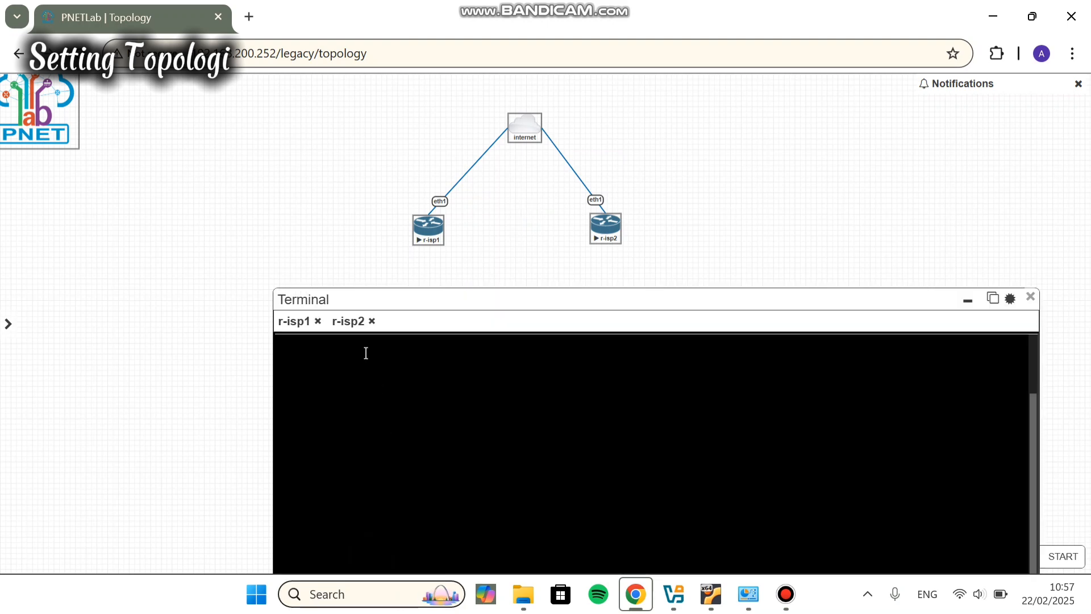
{"action": "left_click_drag", "start_coordinate": [375, 299], "coordinate": [322, 103]}
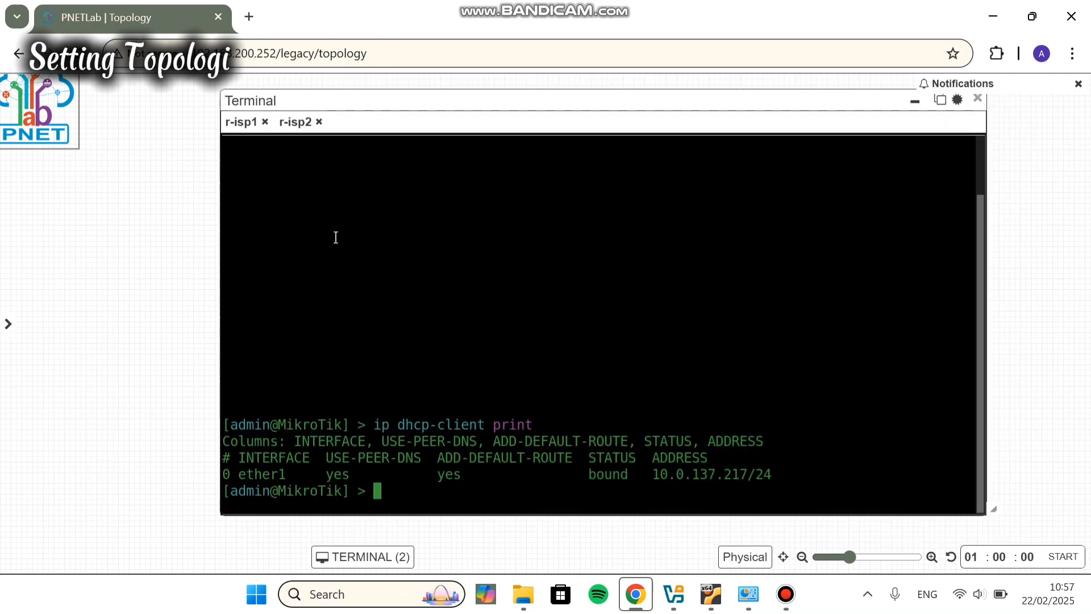
{"action": "left_click", "coordinate": [246, 122]}
{"action": "left_click", "coordinate": [281, 124]}
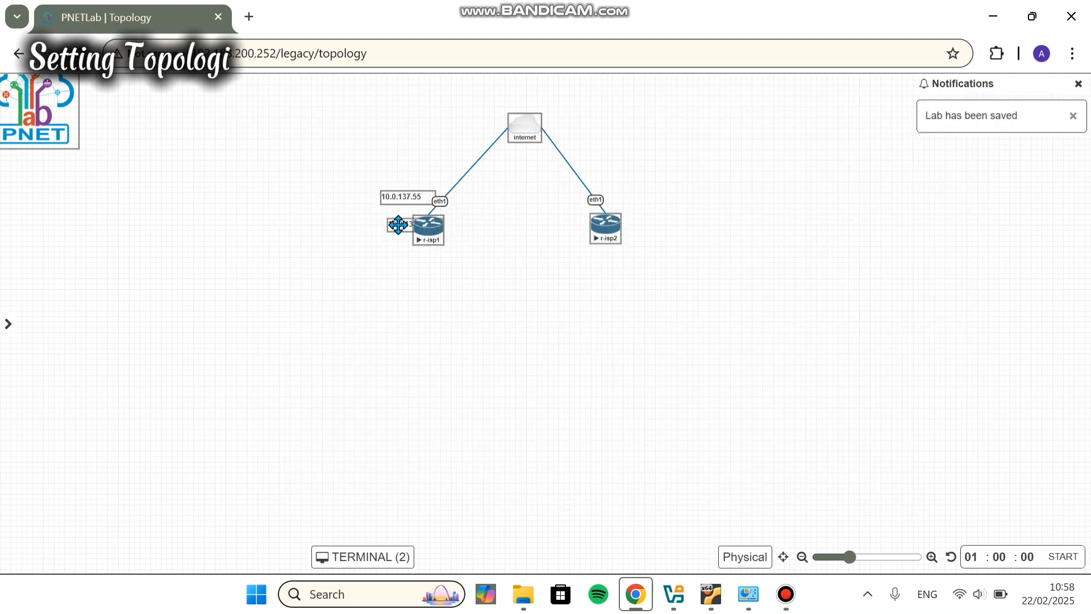
Step: Place a copy of the IP label beside r-isp2 and change its text to 10.0.137.217
{"action": "left_click_drag", "start_coordinate": [397, 226], "coordinate": [660, 208]}
{"action": "double_click", "coordinate": [661, 208]}
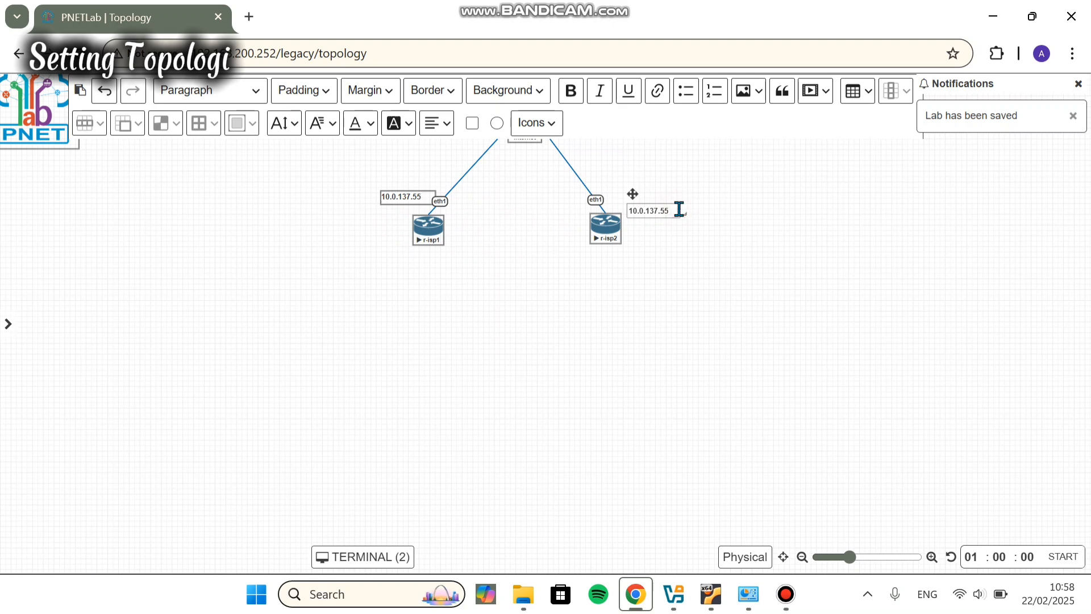
{"action": "key", "text": "BackSpace"}
{"action": "key", "text": "BackSpace"}
{"action": "type", "text": "217"}
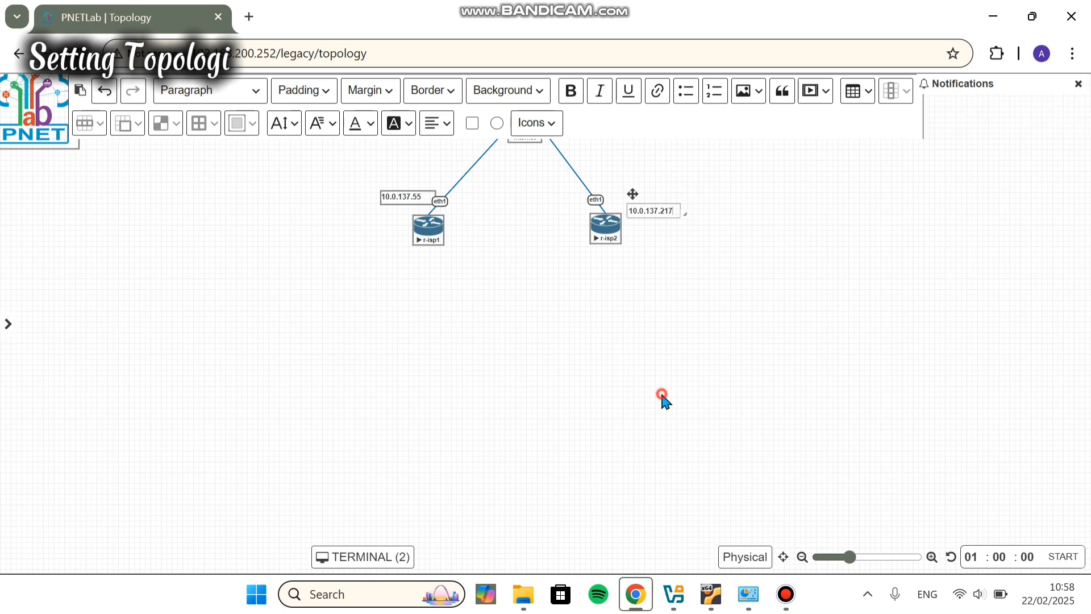
{"action": "left_click", "coordinate": [662, 396]}
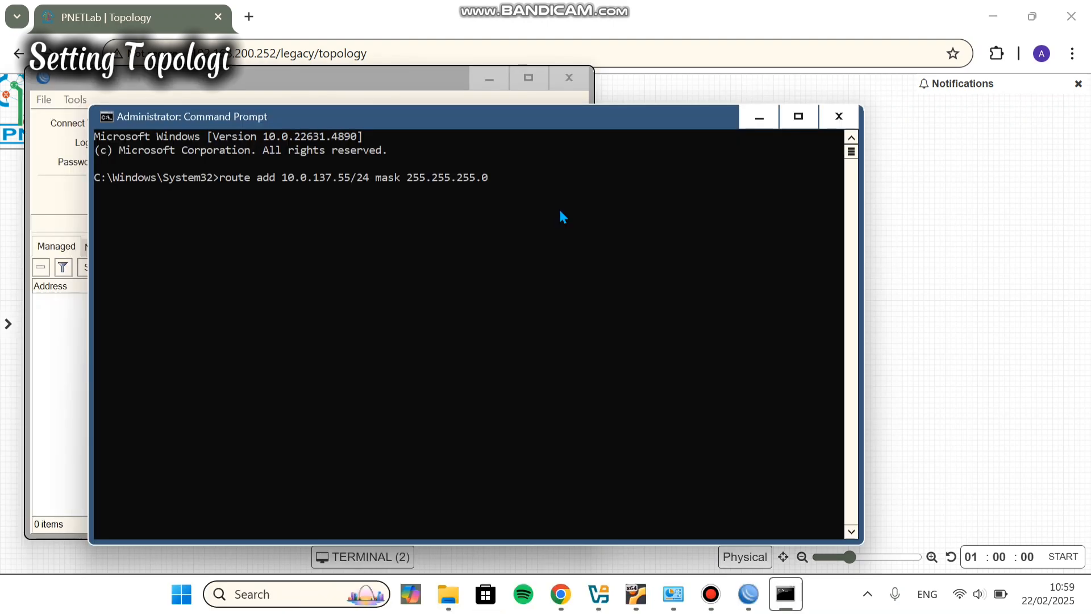
Step: Finish and run the route add to 10.0.137.55/24 through gateway 192.168.200.252
{"action": "type", "text": "192.1"}
{"action": "type", "text": "68.1"}
{"action": "key", "text": "BackSpace"}
{"action": "type", "text": ".1"}
{"action": "key", "text": "Return"}
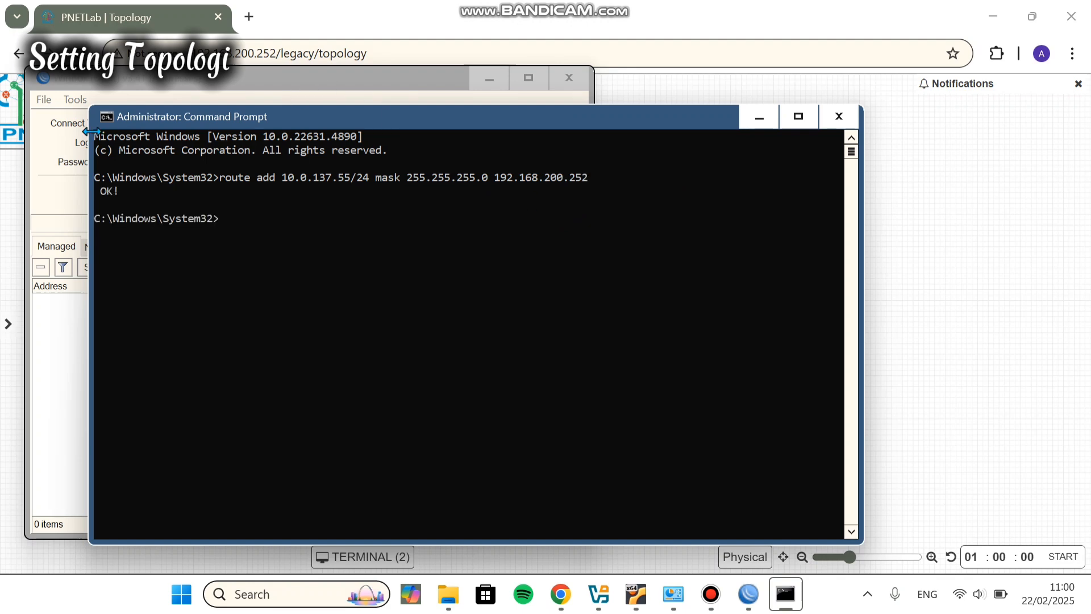
{"action": "left_click", "coordinate": [151, 98]}
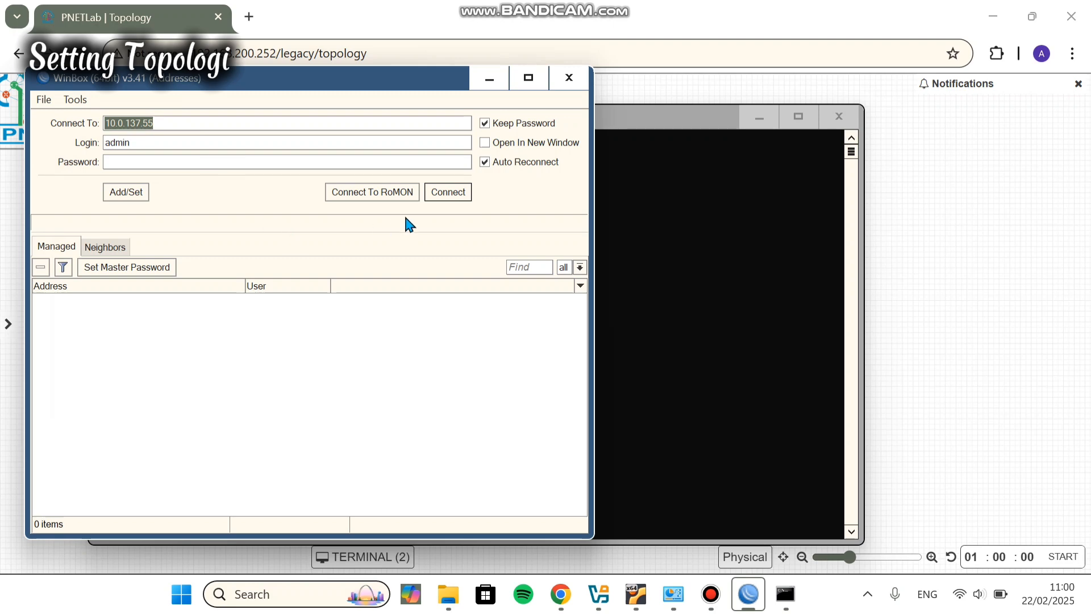
Step: Log in to the router at 10.0.137.55 and set its system identity to ISP 1
{"action": "left_click", "coordinate": [452, 192]}
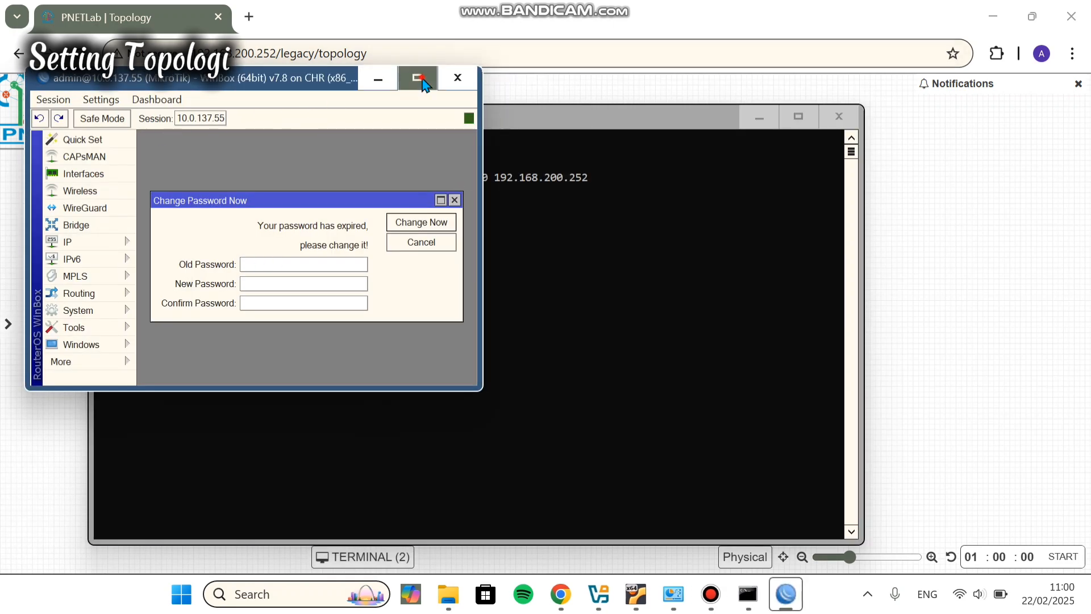
{"action": "left_click", "coordinate": [418, 78]}
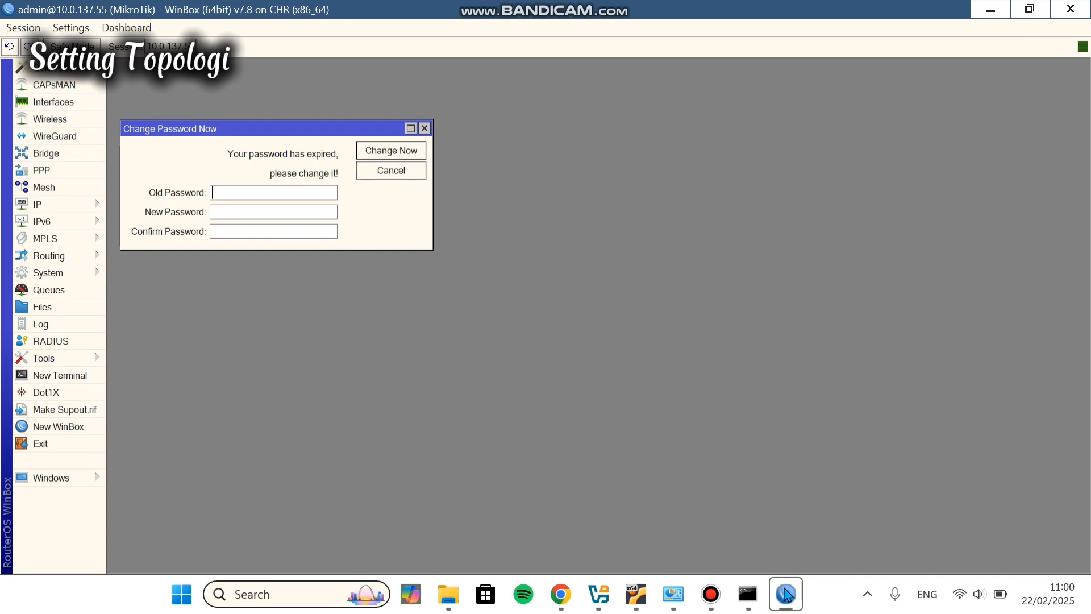
{"action": "left_click", "coordinate": [76, 271]}
{"action": "left_click", "coordinate": [155, 223]}
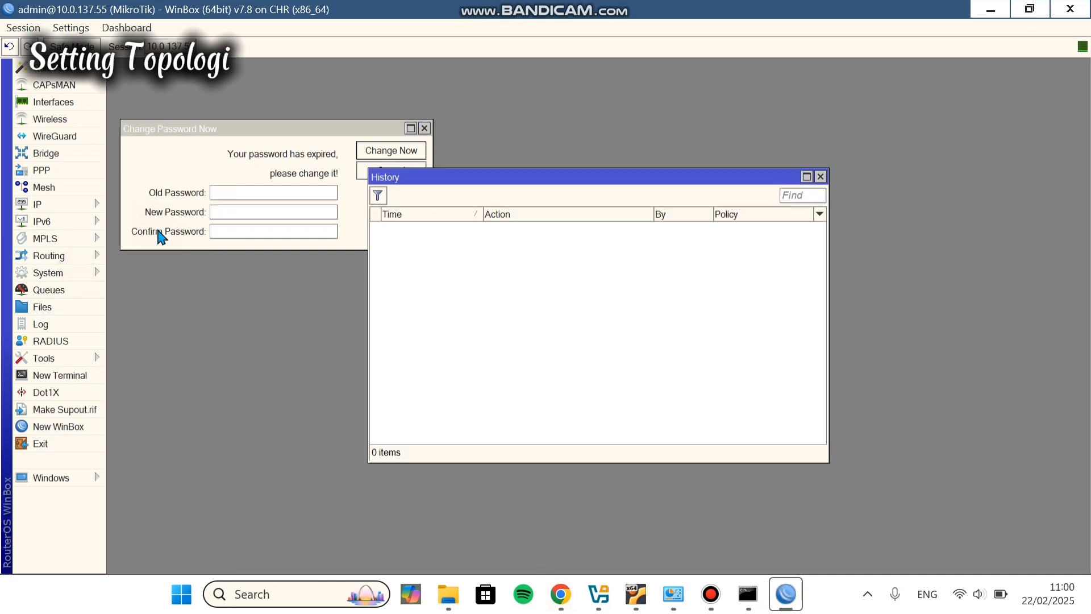
{"action": "left_click", "coordinate": [820, 176]}
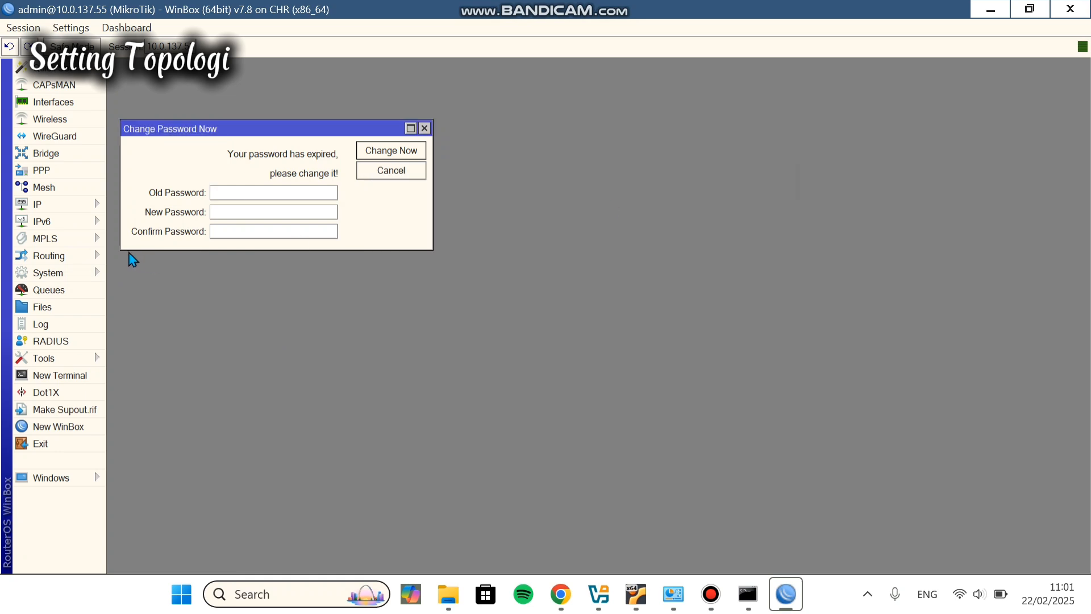
{"action": "left_click", "coordinate": [85, 272]}
{"action": "left_click", "coordinate": [159, 238]}
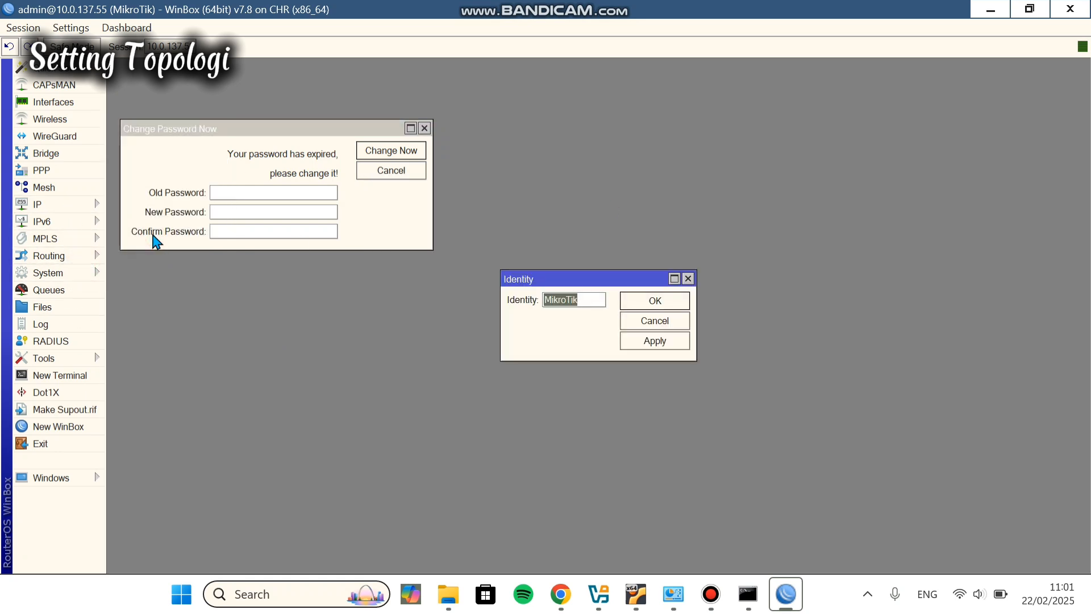
{"action": "key", "text": "BackSpace"}
{"action": "key", "text": "Caps_Lock"}
{"action": "type", "text": "ISP"}
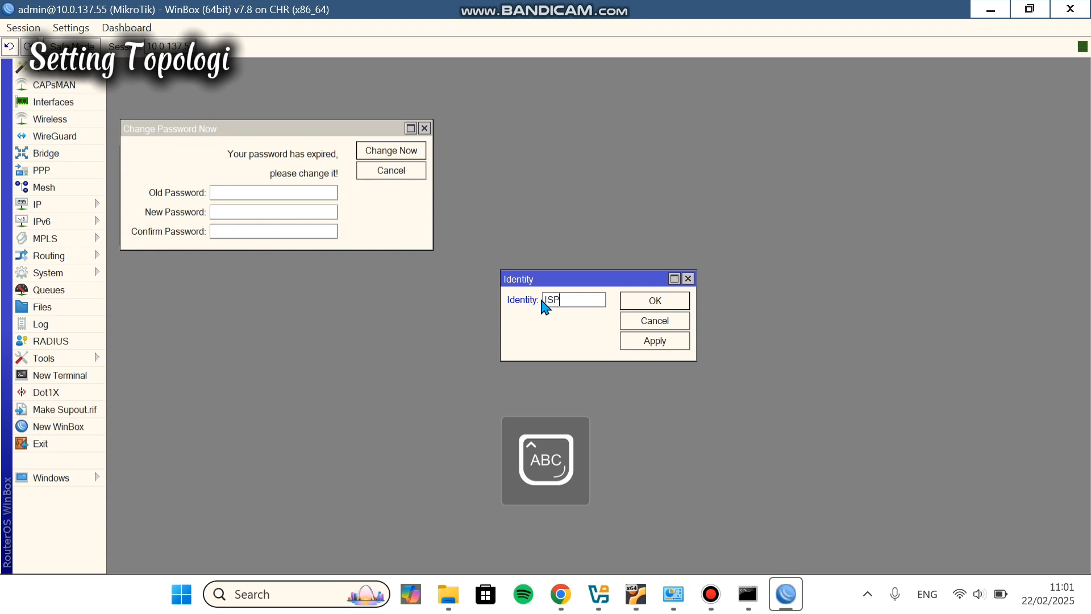
{"action": "type", "text": " 1"}
{"action": "left_click", "coordinate": [654, 341]}
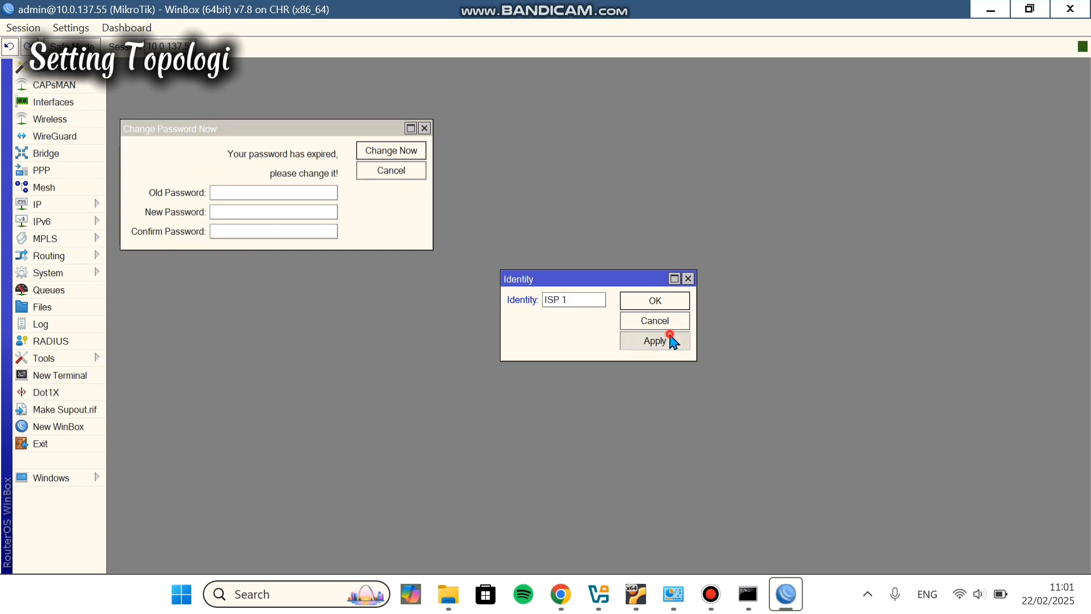
{"action": "left_click", "coordinate": [652, 299]}
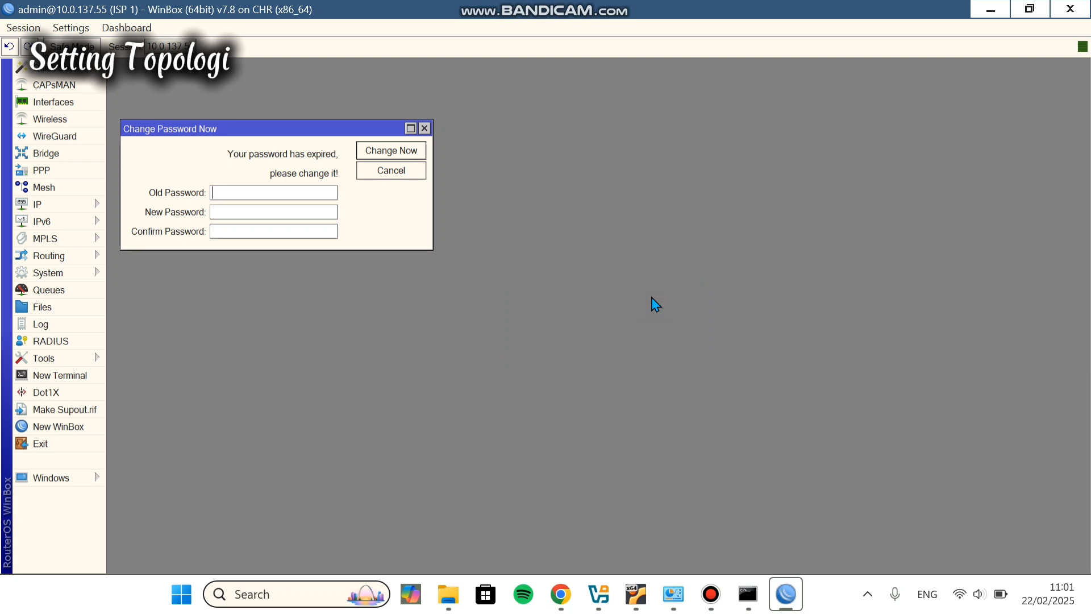
Step: Connect to the router at 10.0.137.217 and set its system identity to ISP 2
{"action": "left_click", "coordinate": [87, 430]}
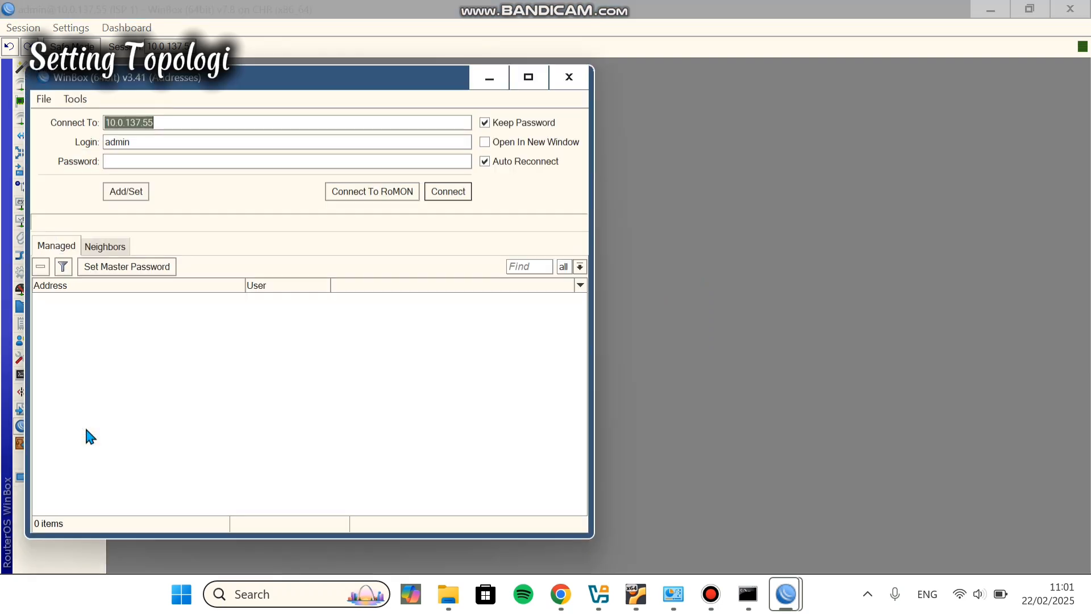
{"action": "left_click", "coordinate": [165, 123]}
{"action": "key", "text": "BackSpace"}
{"action": "key", "text": "BackSpace"}
{"action": "type", "text": "217"}
{"action": "left_click", "coordinate": [447, 192]}
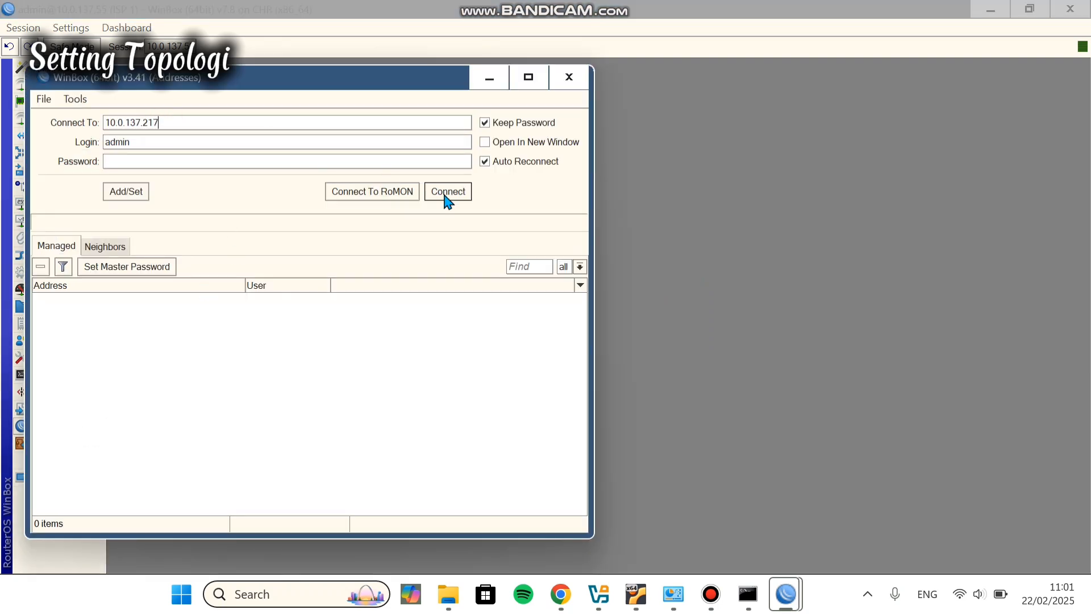
{"action": "left_click", "coordinate": [71, 276]}
{"action": "left_click", "coordinate": [137, 256]}
{"action": "type", "text": "ISP 2"}
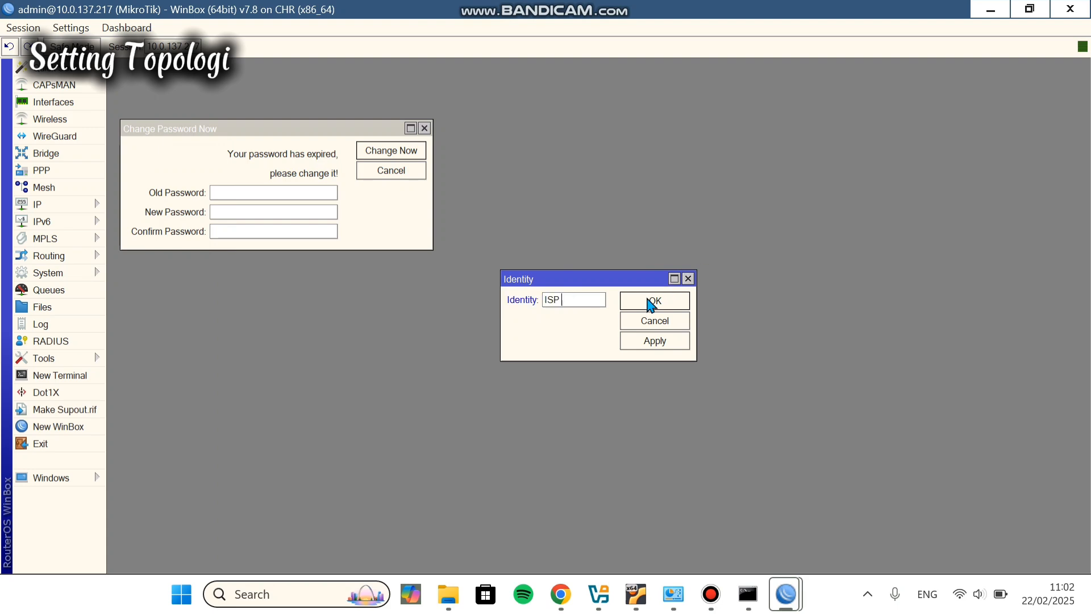
{"action": "left_click", "coordinate": [669, 340]}
{"action": "left_click", "coordinate": [678, 304]}
{"action": "left_click", "coordinate": [561, 594]}
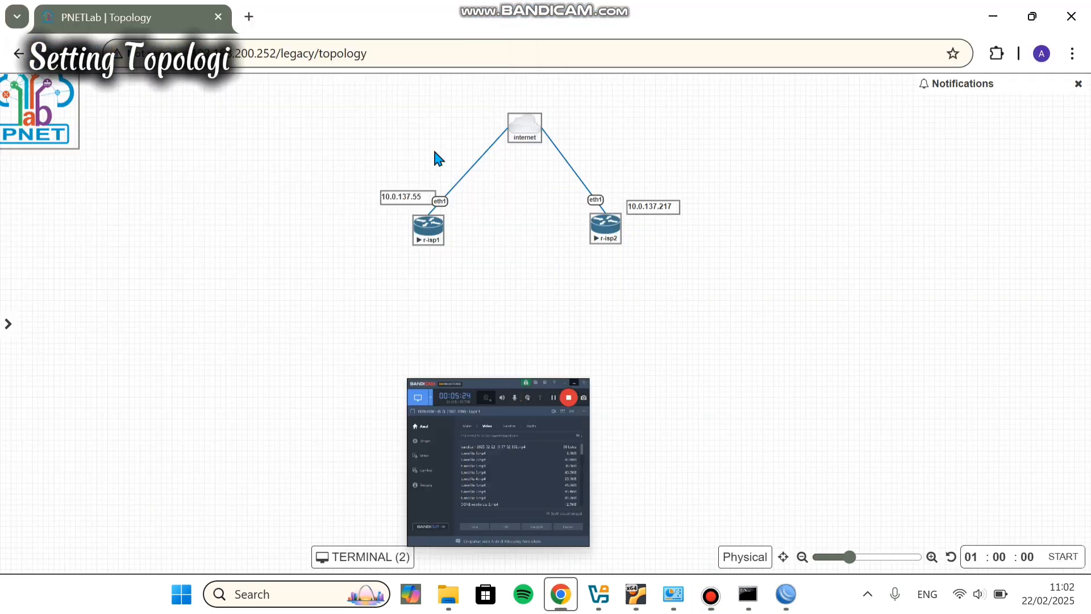
Step: Check the node settings of r-isp1
{"action": "double_click", "coordinate": [437, 219]}
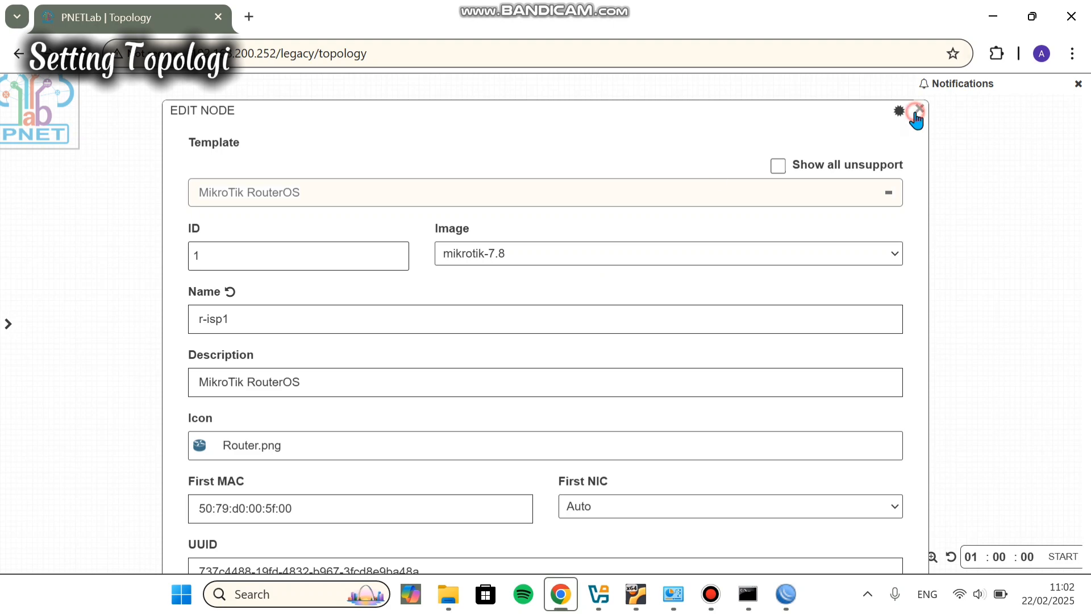
{"action": "left_click", "coordinate": [919, 108]}
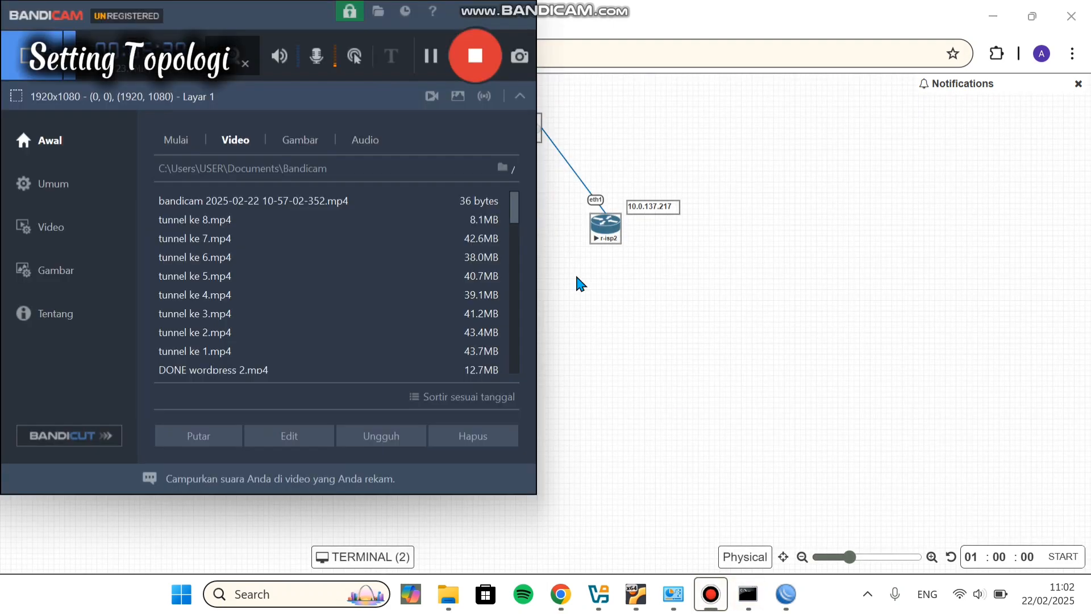
{"action": "left_click", "coordinate": [461, 45]}
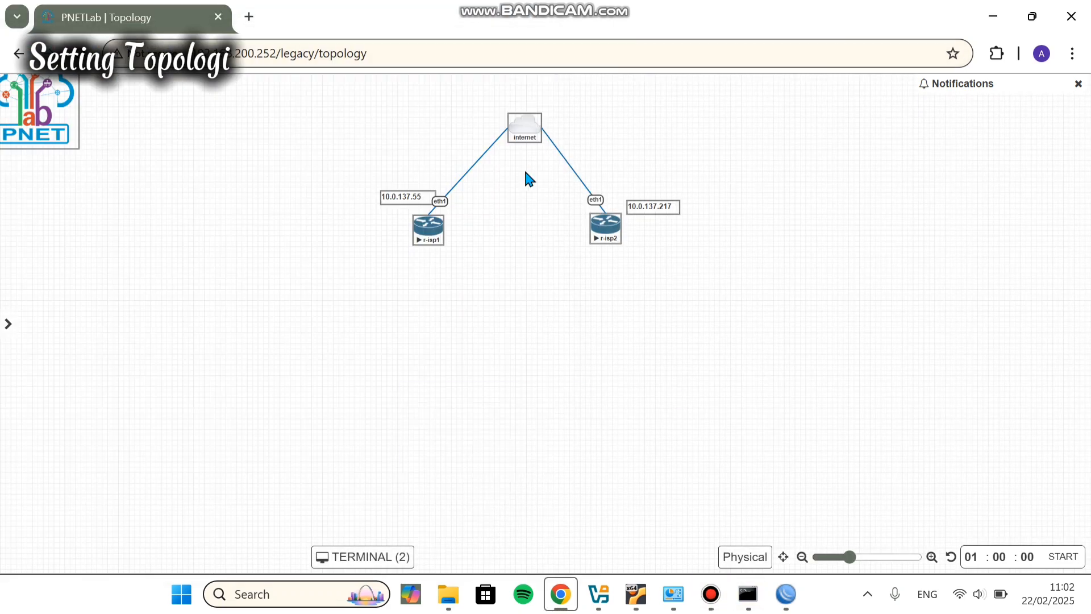
Step: Add a new MikroTik RouterOS node that uses the mikrotik-7.8 image
{"action": "right_click", "coordinate": [439, 330]}
{"action": "left_click", "coordinate": [489, 365]}
{"action": "left_click", "coordinate": [255, 312]}
{"action": "left_click", "coordinate": [572, 253]}
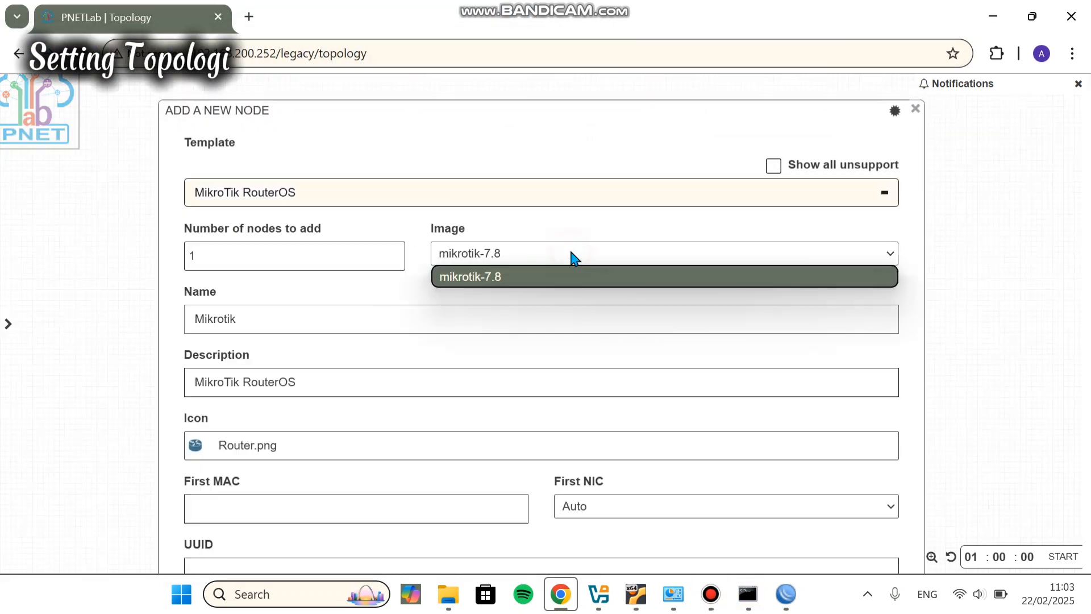
{"action": "left_click", "coordinate": [574, 257]}
Step: Name the node r-customer, clear its Qemu options, and save it
{"action": "left_click", "coordinate": [271, 319]}
{"action": "key", "text": "BackSpace"}
{"action": "key", "text": "BackSpace"}
{"action": "key", "text": "BackSpace"}
{"action": "key", "text": "BackSpace"}
{"action": "key", "text": "BackSpace"}
{"action": "key", "text": "BackSpace"}
{"action": "key", "text": "BackSpace"}
{"action": "key", "text": "BackSpace"}
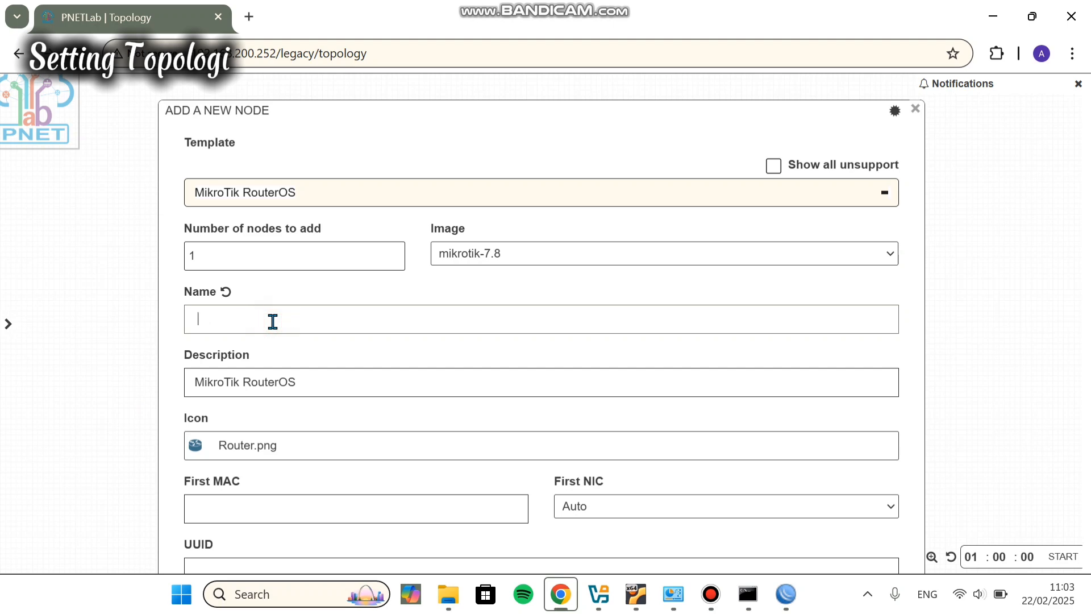
{"action": "key", "text": "Caps_Lock"}
{"action": "type", "text": "r-"}
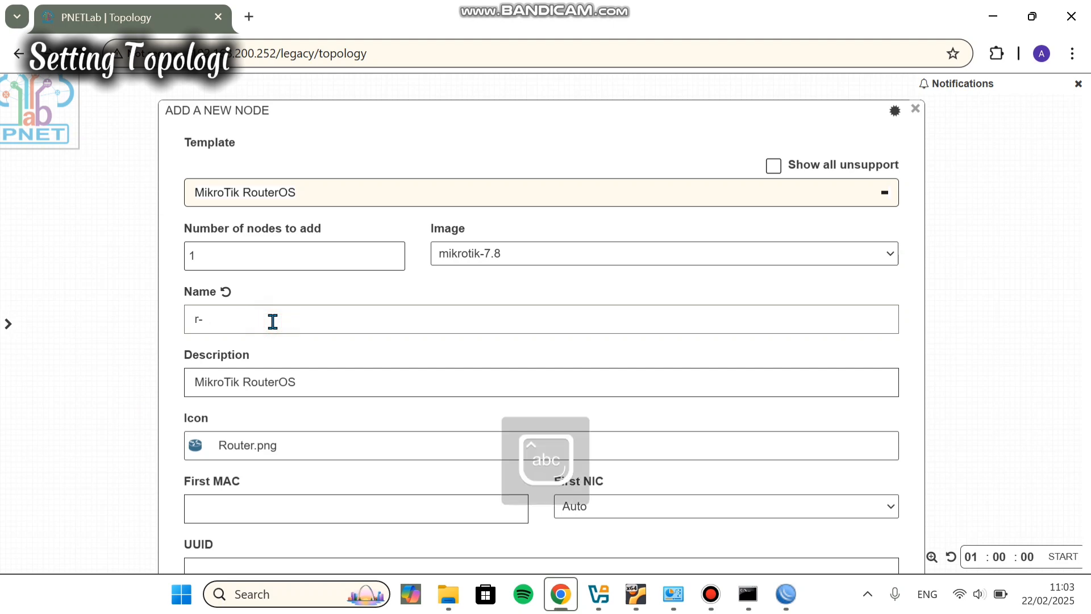
{"action": "type", "text": "cu"}
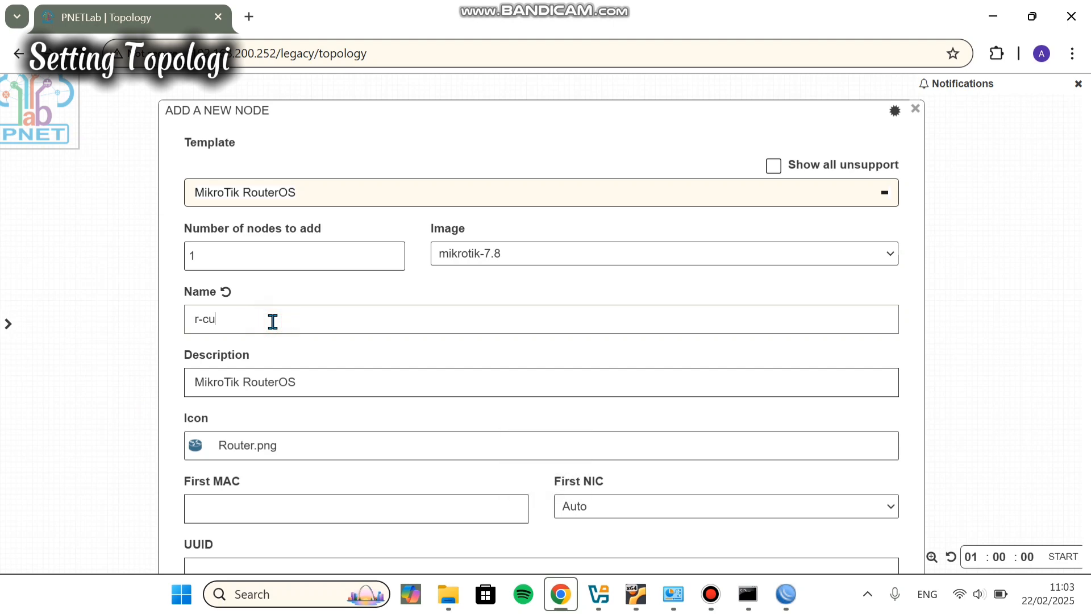
{"action": "type", "text": "stomer"}
{"action": "scroll", "coordinate": [273, 321], "scroll_direction": "down", "scroll_amount": 14}
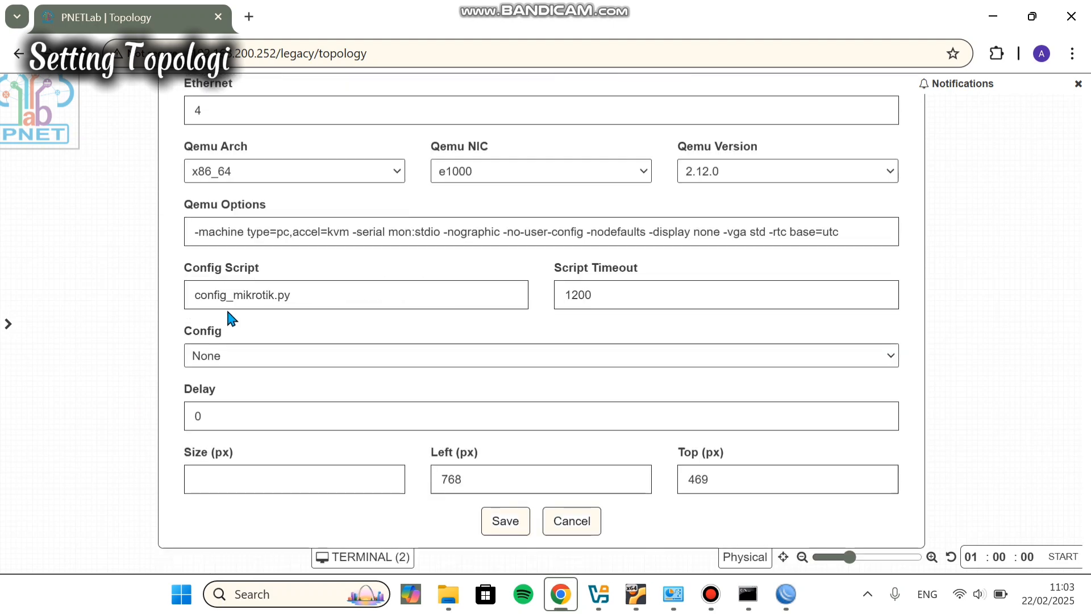
{"action": "triple_click", "coordinate": [207, 232]}
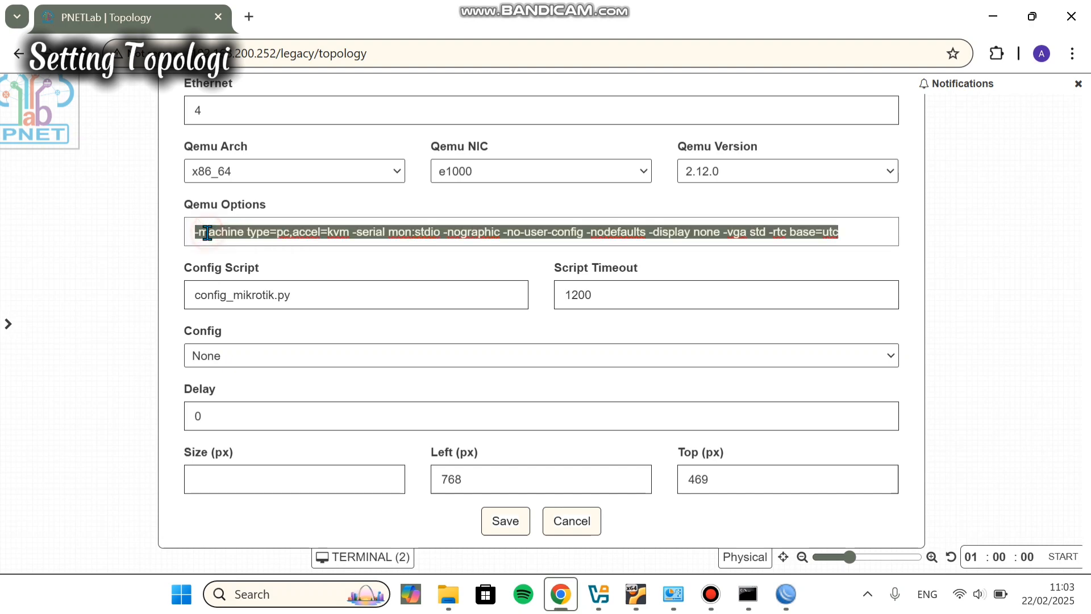
{"action": "key", "text": "BackSpace"}
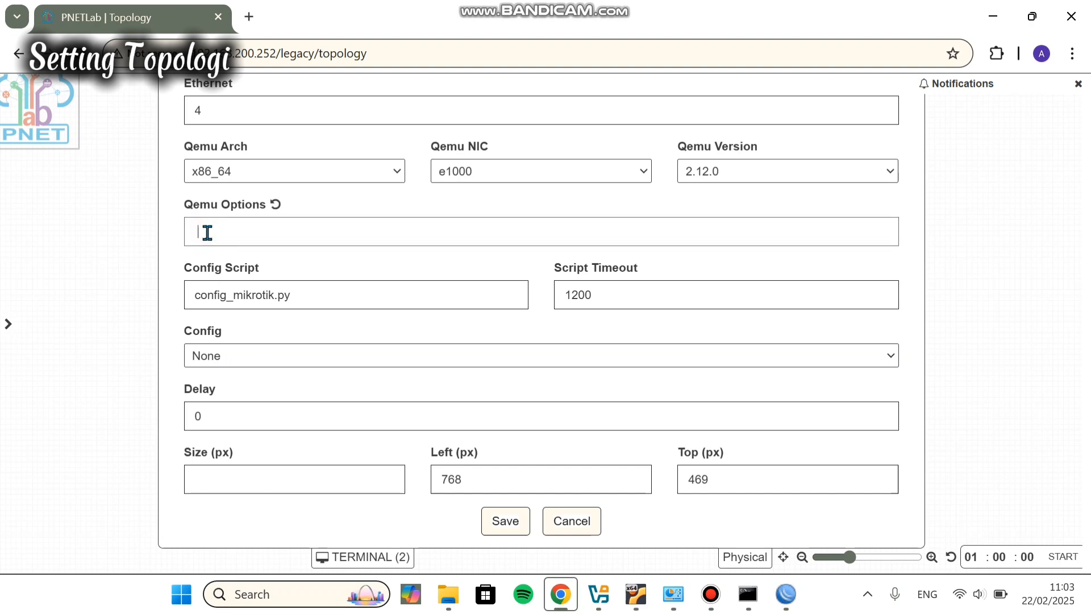
{"action": "left_click", "coordinate": [513, 519]}
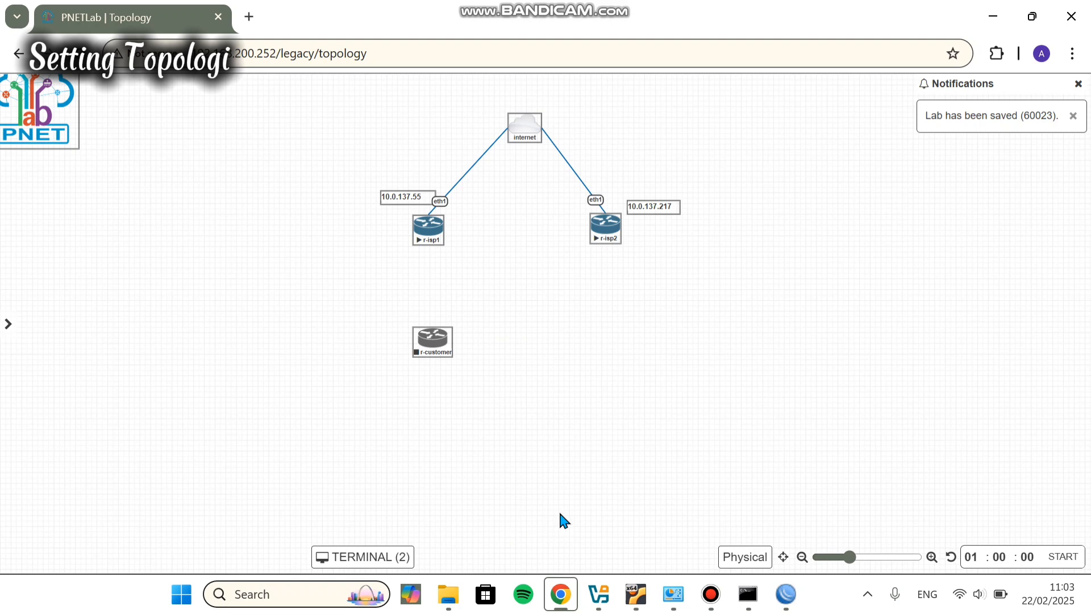
Step: Centre r-customer below the ISP routers, level r-isp1 with r-isp2, and lift r-isp2's IP label
{"action": "mouse_move", "coordinate": [431, 342]}
{"action": "left_click_drag", "start_coordinate": [431, 347], "coordinate": [515, 311]}
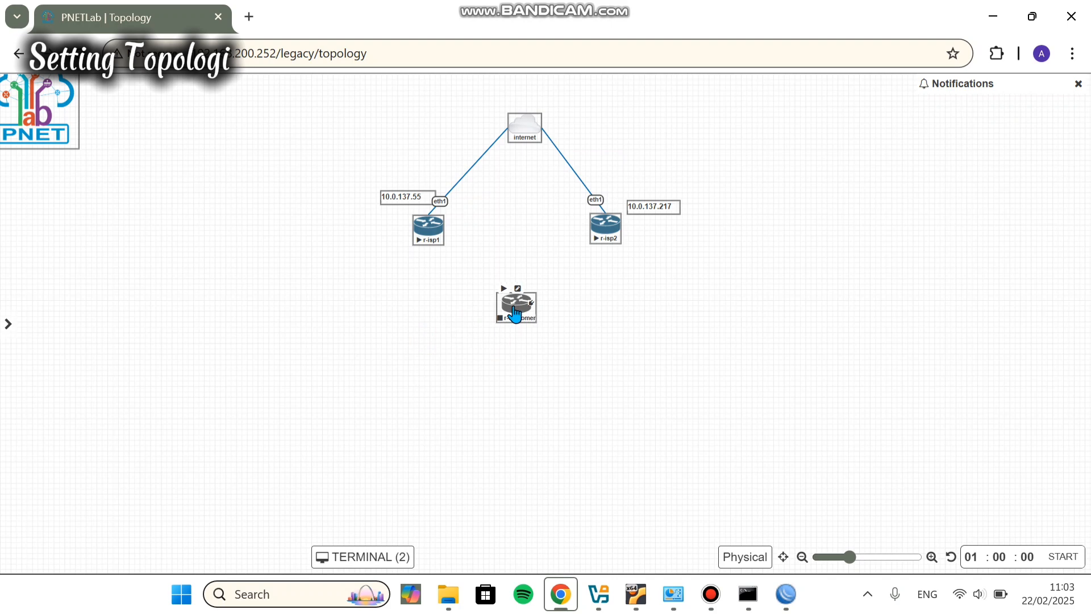
{"action": "mouse_move", "coordinate": [624, 214]}
{"action": "left_click", "coordinate": [599, 225]}
{"action": "left_click_drag", "start_coordinate": [601, 231], "coordinate": [613, 205]}
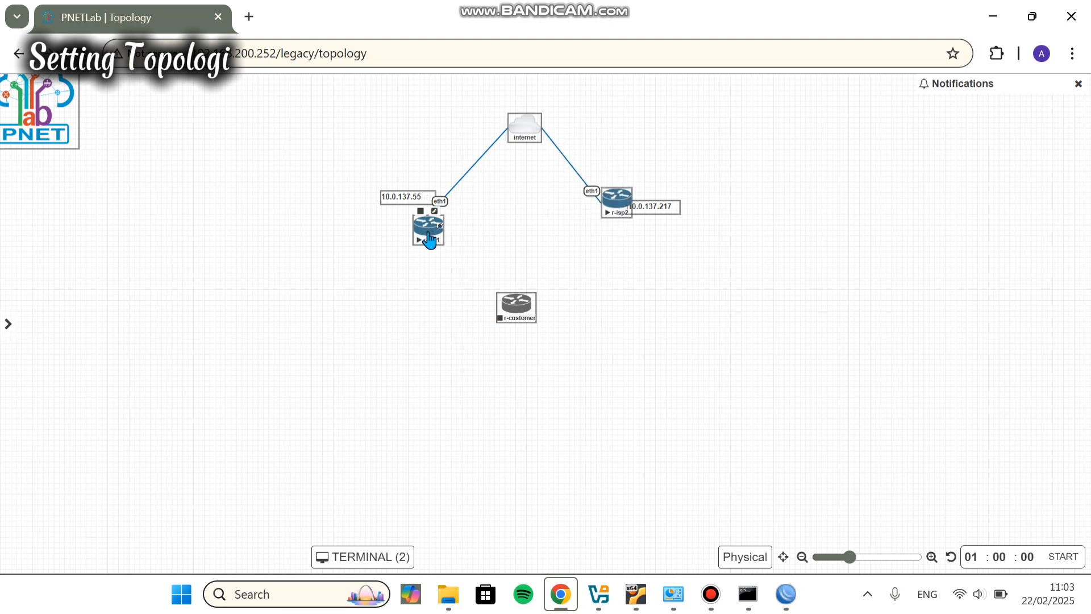
{"action": "left_click_drag", "start_coordinate": [428, 236], "coordinate": [397, 176]}
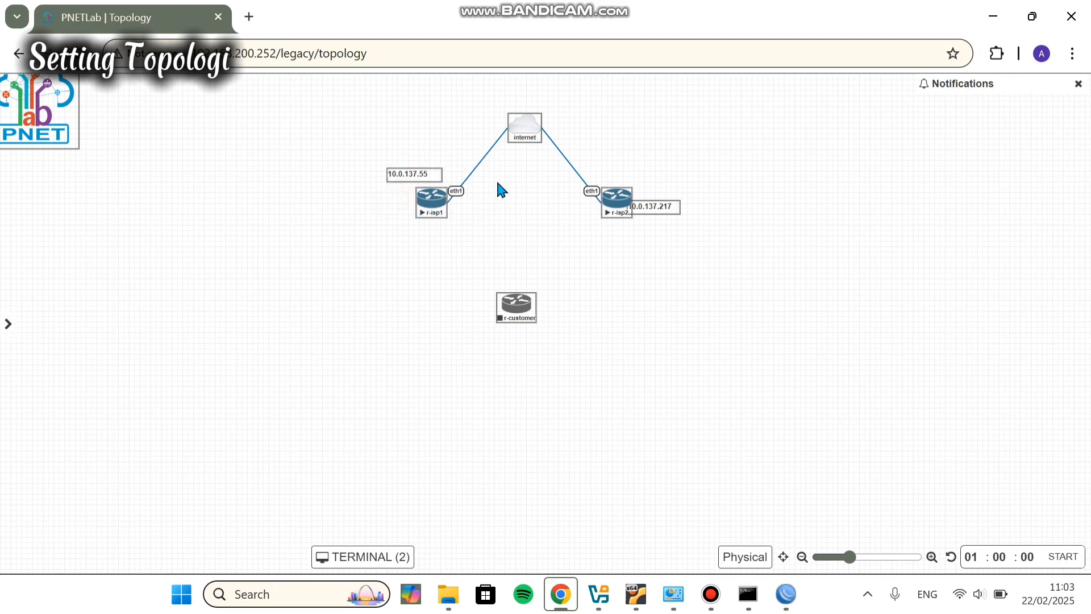
{"action": "left_click_drag", "start_coordinate": [661, 212], "coordinate": [644, 177]}
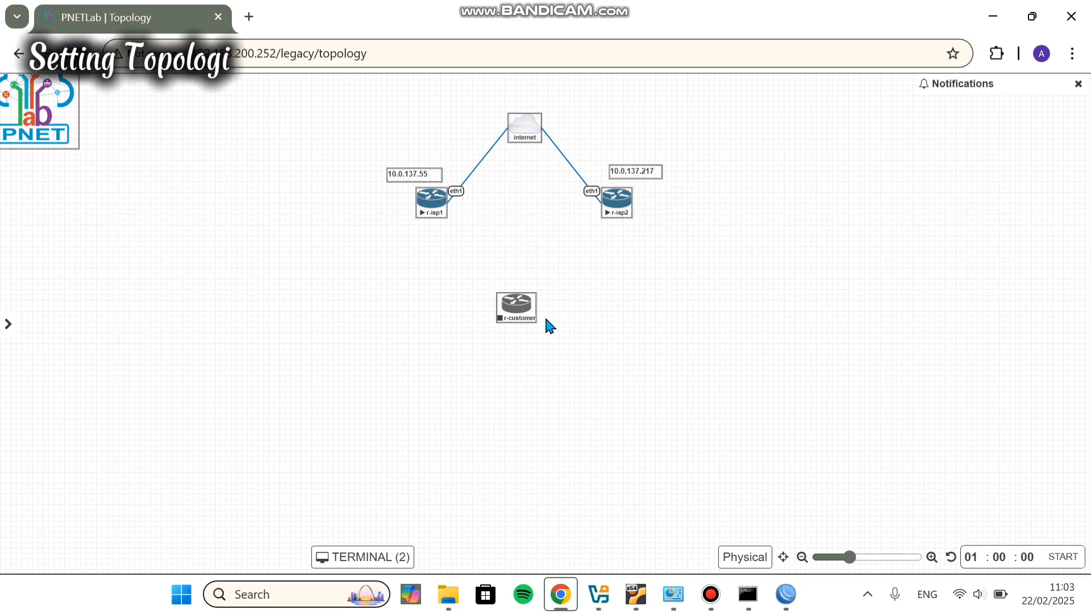
{"action": "mouse_move", "coordinate": [520, 290]}
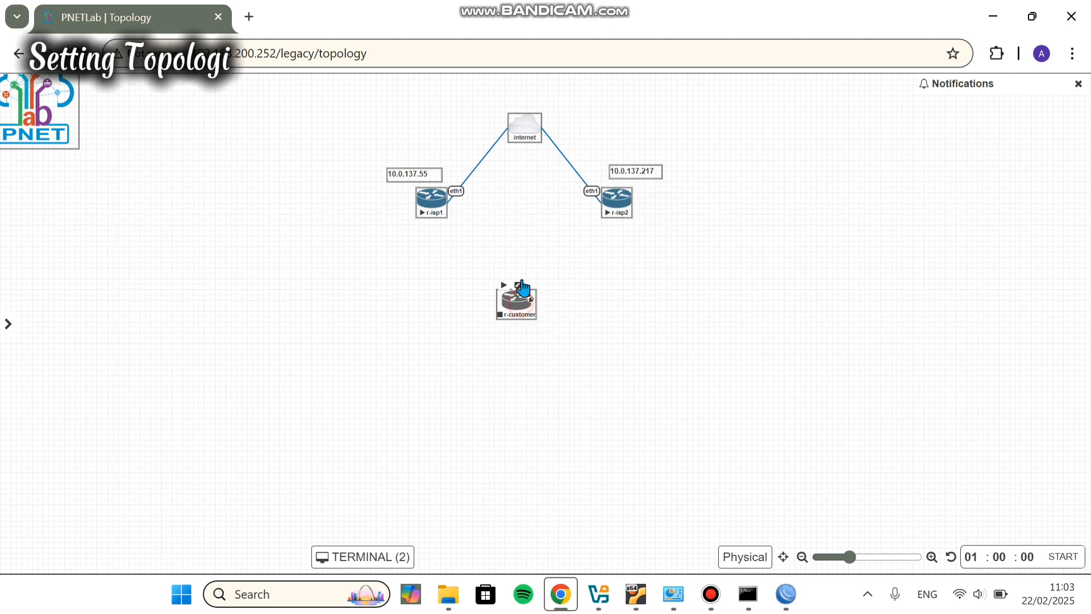
{"action": "mouse_move", "coordinate": [520, 302]}
{"action": "left_mouse_down"}
{"action": "mouse_move", "coordinate": [522, 281]}
{"action": "mouse_move", "coordinate": [529, 300]}
{"action": "left_mouse_up"}
Step: Link r-customer eth1 to r-isp1 eth2, and r-customer eth2 to r-isp2 eth2
{"action": "left_click_drag", "start_coordinate": [540, 307], "coordinate": [435, 206]}
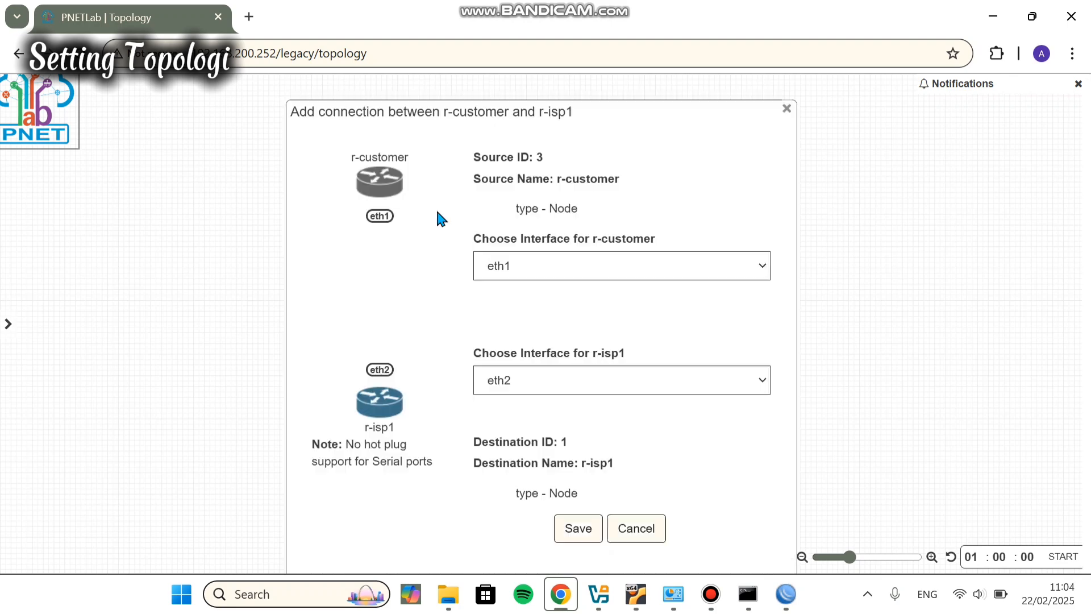
{"action": "left_click", "coordinate": [582, 530]}
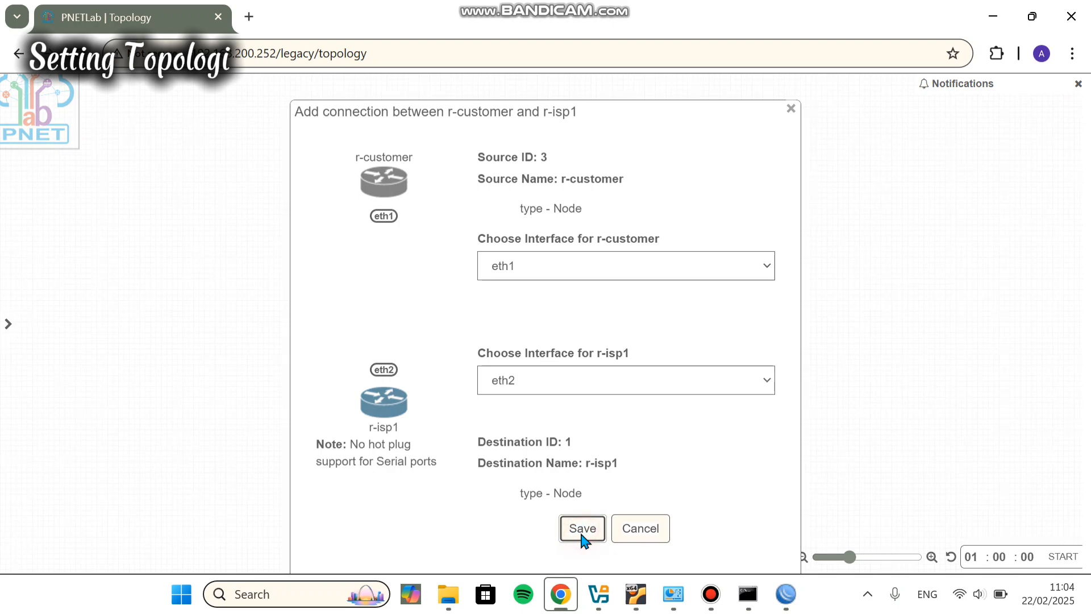
{"action": "left_click", "coordinate": [580, 531]}
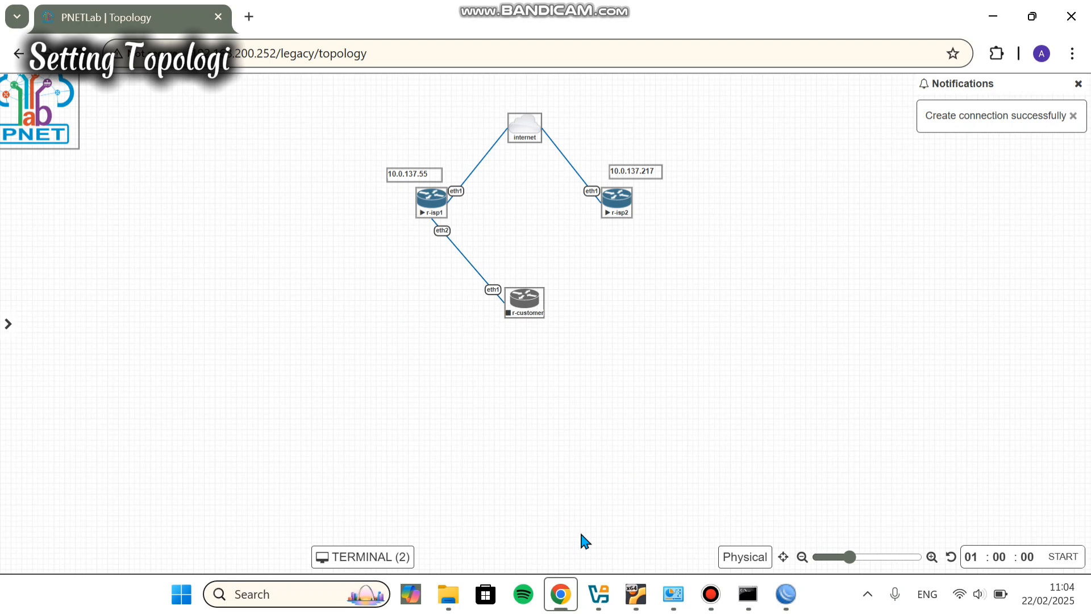
{"action": "mouse_move", "coordinate": [529, 280]}
{"action": "left_click_drag", "start_coordinate": [538, 305], "coordinate": [617, 204]}
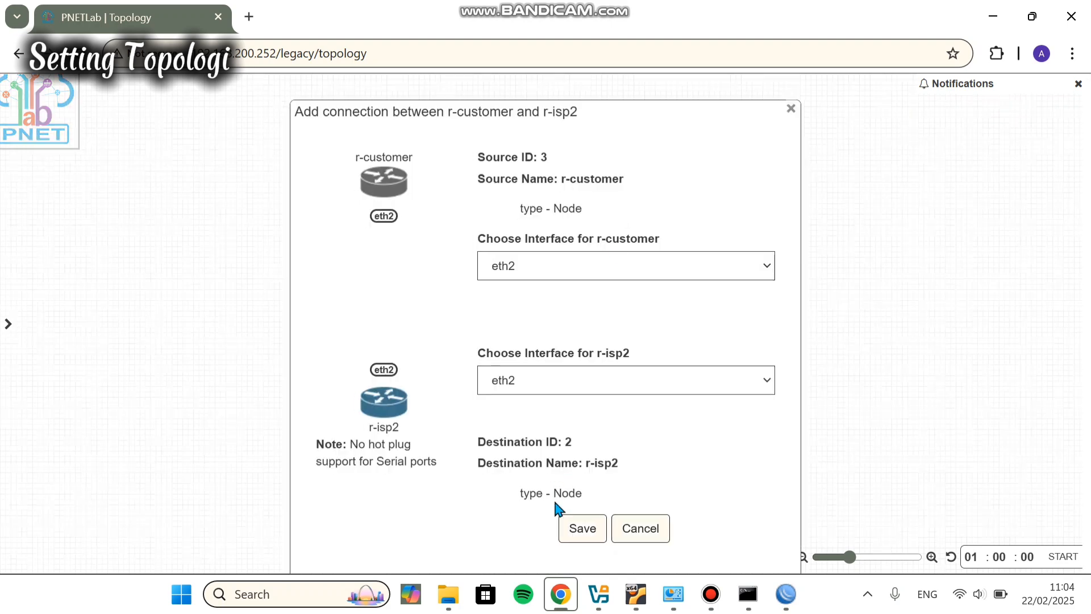
{"action": "left_click", "coordinate": [581, 528]}
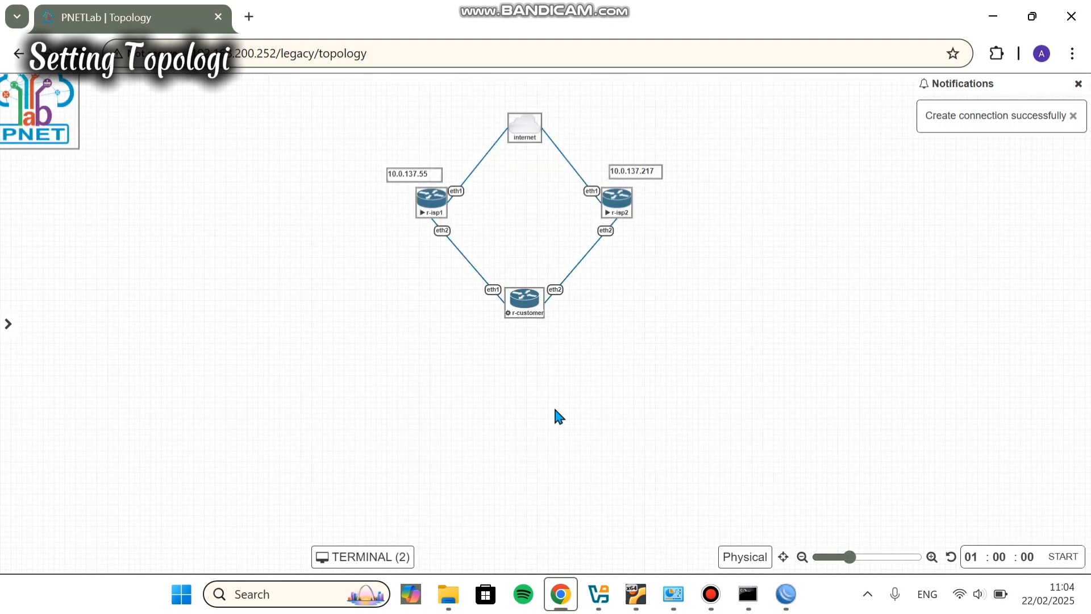
Step: Log in to r-customer's console and run 'ip address print', which lists no addresses
{"action": "left_click", "coordinate": [526, 302]}
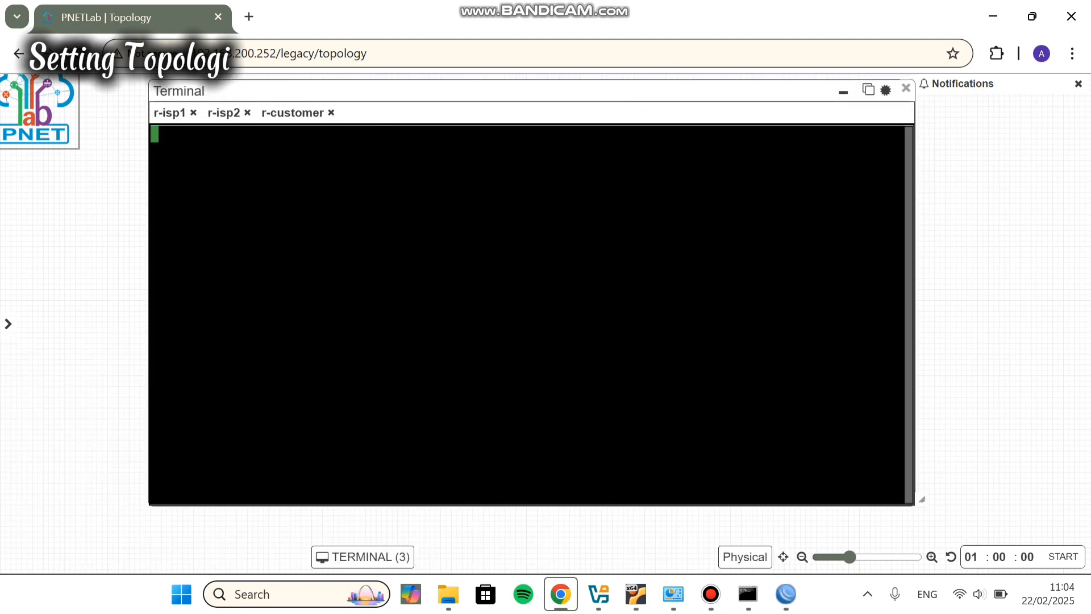
{"action": "type", "text": "admin"}
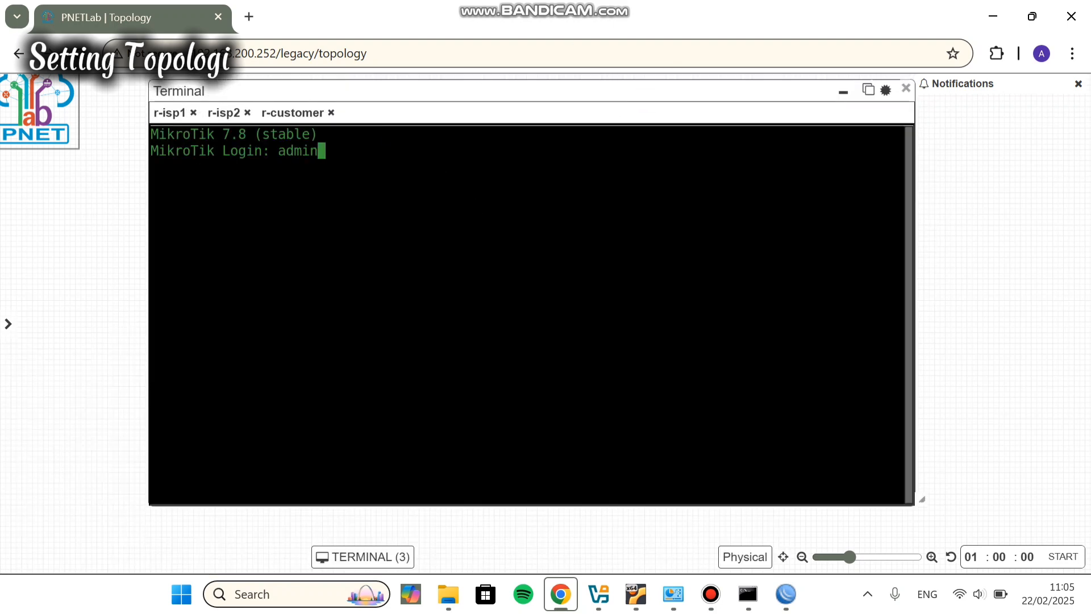
{"action": "key", "text": "Return"}
{"action": "key", "text": "Return"}
{"action": "type", "text": "n"}
{"action": "left_click_drag", "start_coordinate": [404, 90], "coordinate": [436, 359]}
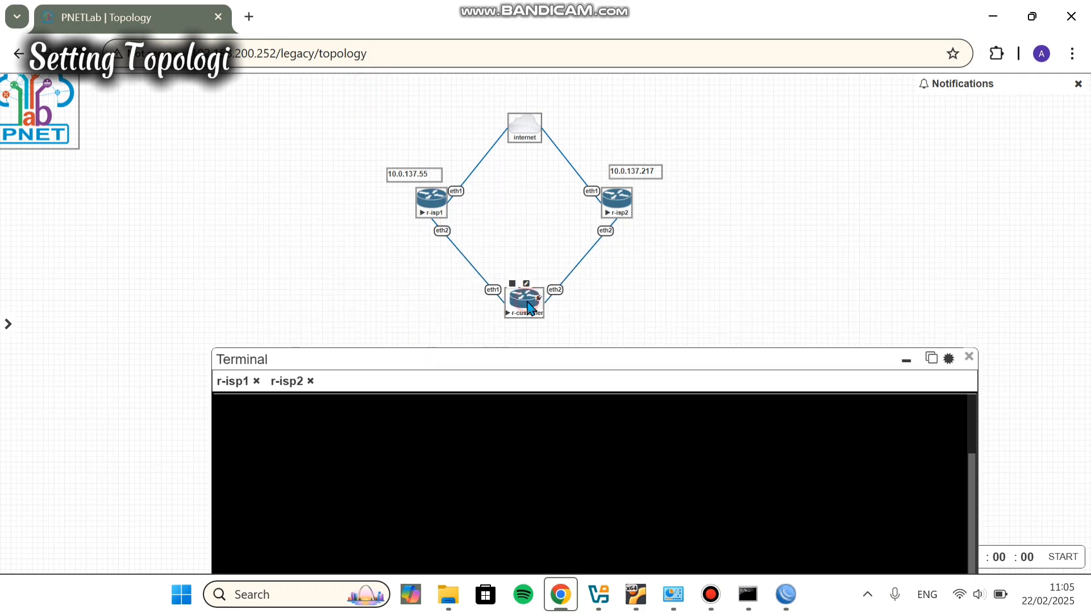
{"action": "left_click_drag", "start_coordinate": [505, 359], "coordinate": [483, 97]}
{"action": "type", "text": "ip address print"}
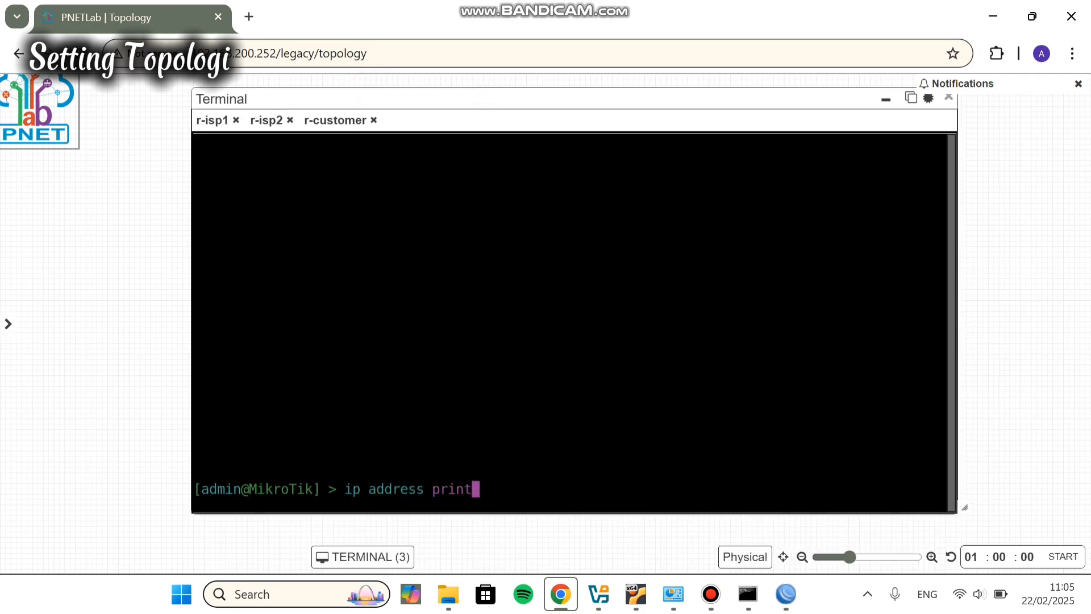
{"action": "key", "text": "Return"}
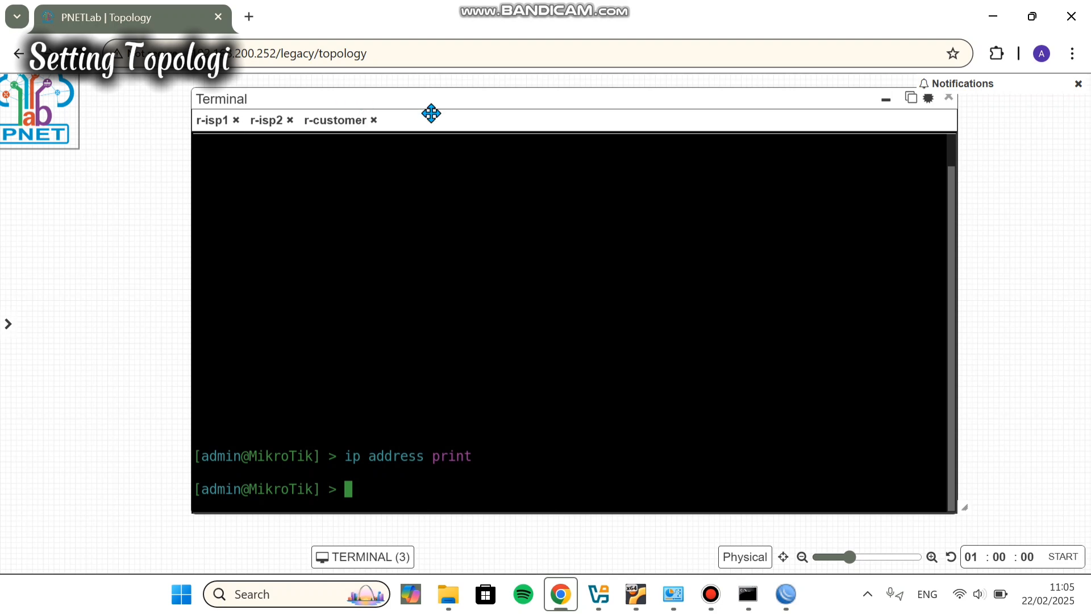
{"action": "left_click", "coordinate": [886, 100]}
Step: Copy the 10.0.137.55 label below r-isp1 and change its text to 192.168.1.1/24
{"action": "right_click", "coordinate": [400, 177]}
{"action": "left_click", "coordinate": [467, 207]}
{"action": "left_click_drag", "start_coordinate": [400, 201], "coordinate": [384, 240]}
{"action": "double_click", "coordinate": [417, 244]}
{"action": "key", "text": "ctrl+a"}
{"action": "type", "text": "192.168.1.1"}
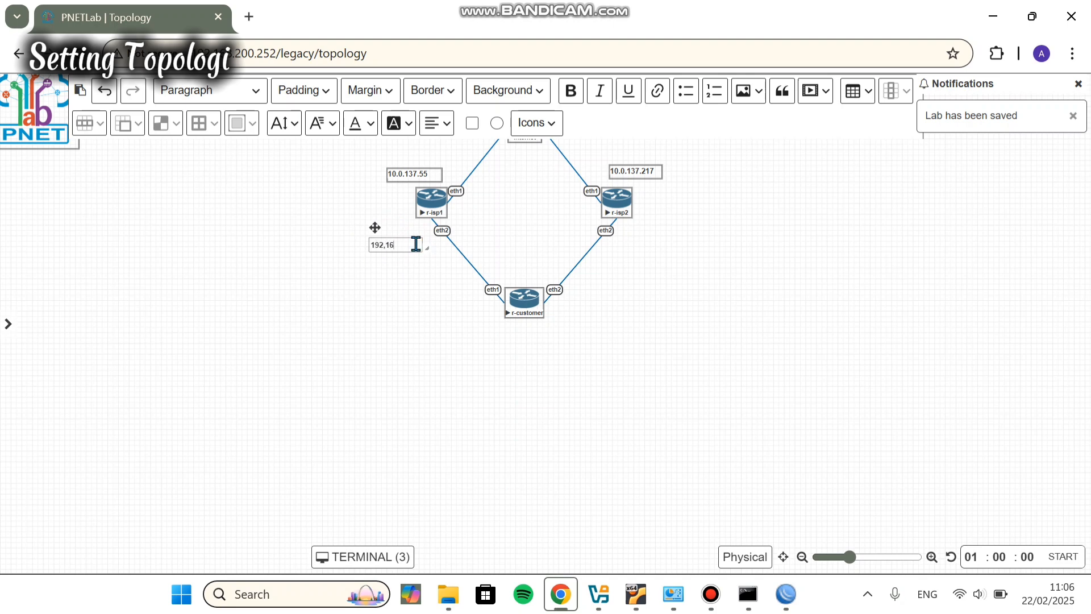
{"action": "key", "text": "BackSpace"}
{"action": "key", "text": "BackSpace"}
{"action": "key", "text": "BackSpace"}
{"action": "key", "text": "BackSpace"}
{"action": "key", "text": "BackSpace"}
{"action": "key", "text": "BackSpace"}
{"action": "key", "text": "BackSpace"}
{"action": "key", "text": "BackSpace"}
{"action": "type", "text": ".168.1.1/24"}
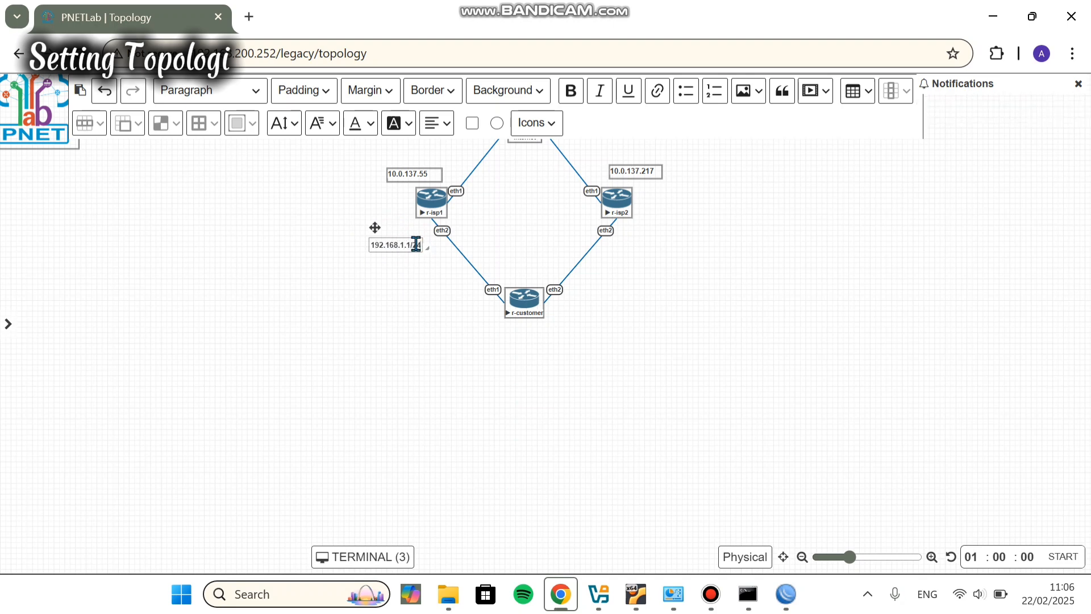
{"action": "left_click", "coordinate": [448, 295]}
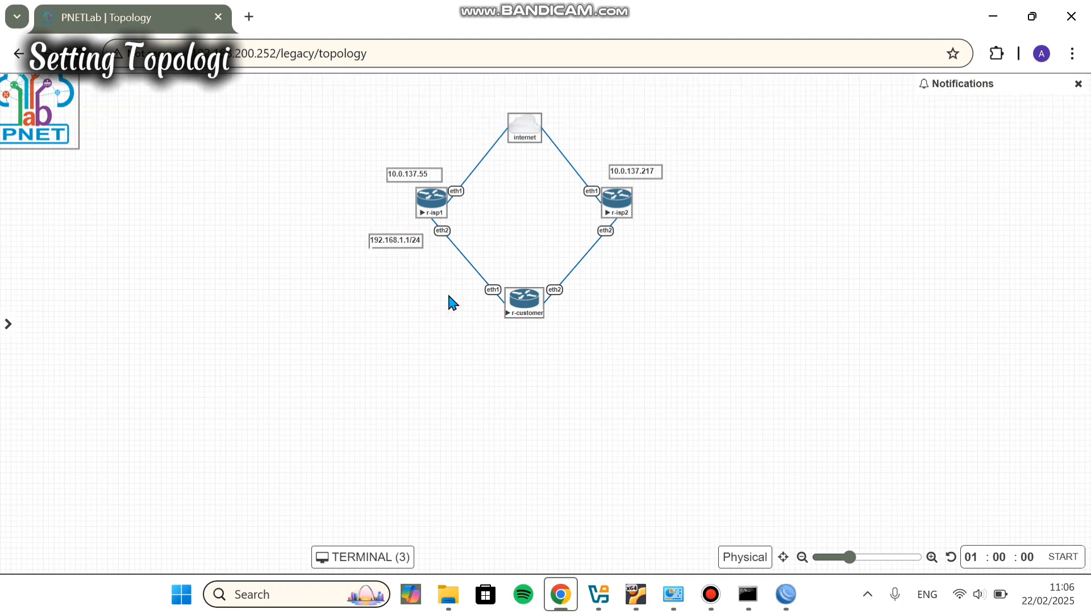
Step: Duplicate that label beside r-isp2's eth2 and start retyping its text as 172.16
{"action": "right_click", "coordinate": [415, 246]}
{"action": "left_click", "coordinate": [470, 281]}
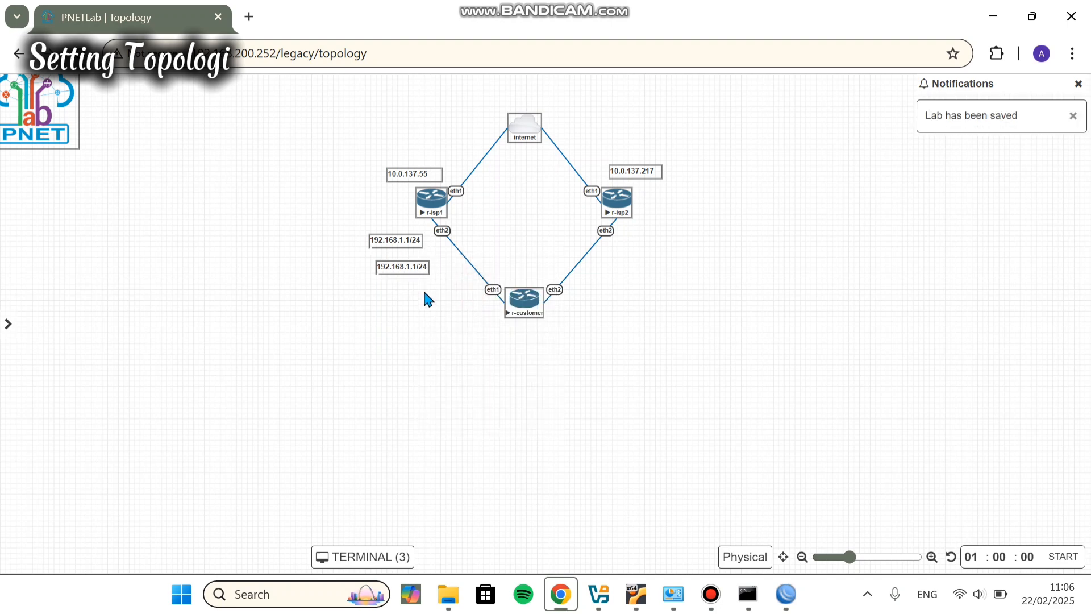
{"action": "left_click_drag", "start_coordinate": [417, 266], "coordinate": [653, 239]}
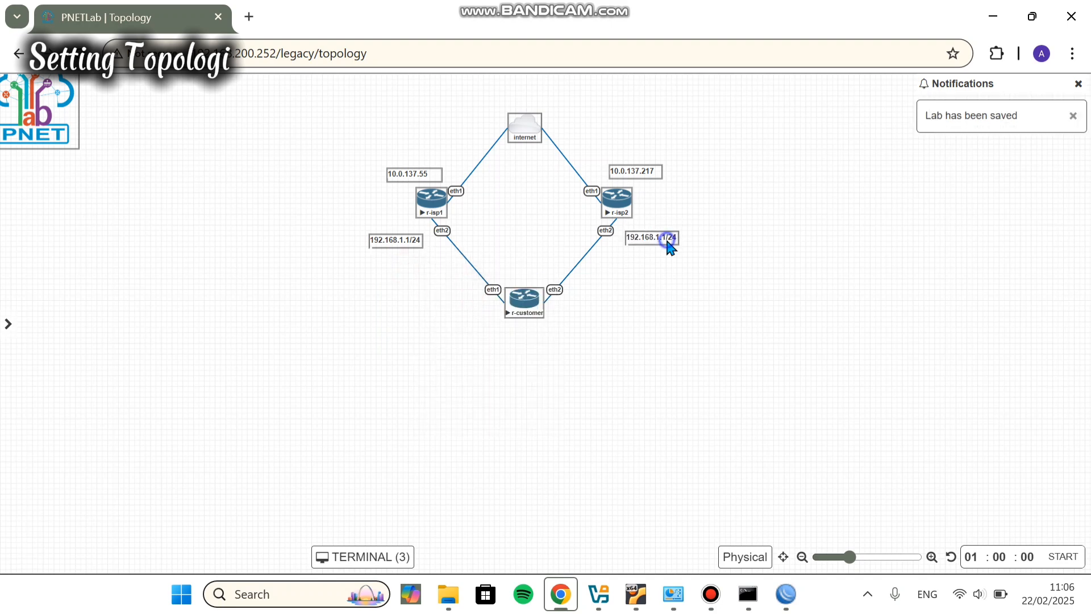
{"action": "right_click", "coordinate": [669, 242]}
{"action": "double_click", "coordinate": [652, 247]}
{"action": "left_click", "coordinate": [652, 248]}
{"action": "left_click_drag", "start_coordinate": [651, 245], "coordinate": [705, 334]}
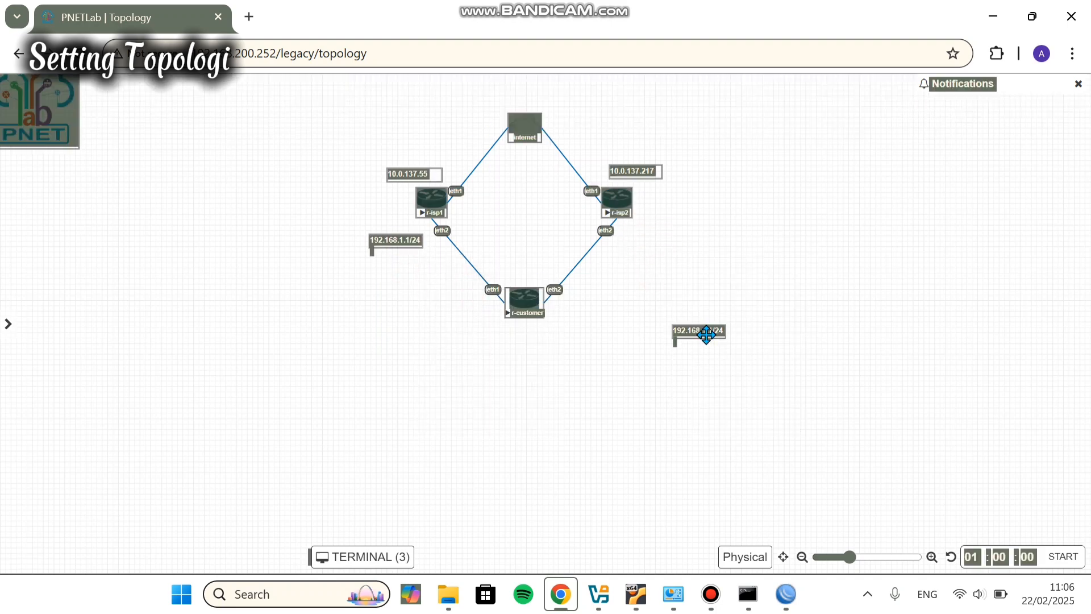
{"action": "left_click", "coordinate": [614, 341]}
{"action": "left_click_drag", "start_coordinate": [714, 336], "coordinate": [665, 258]}
{"action": "left_click", "coordinate": [711, 594]}
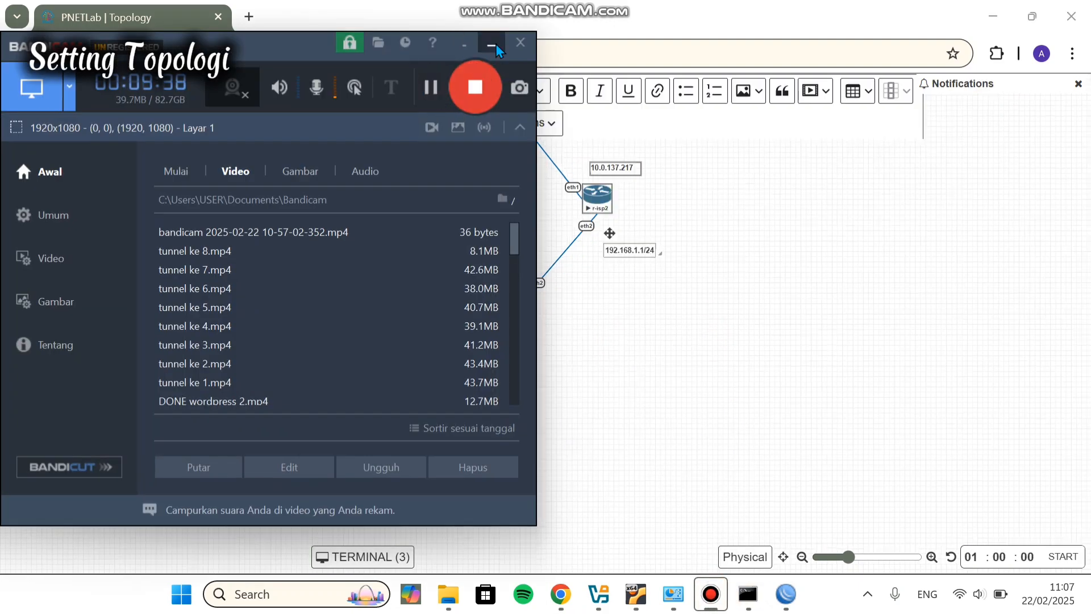
{"action": "left_click", "coordinate": [496, 44]}
{"action": "left_click_drag", "start_coordinate": [629, 250], "coordinate": [659, 254]}
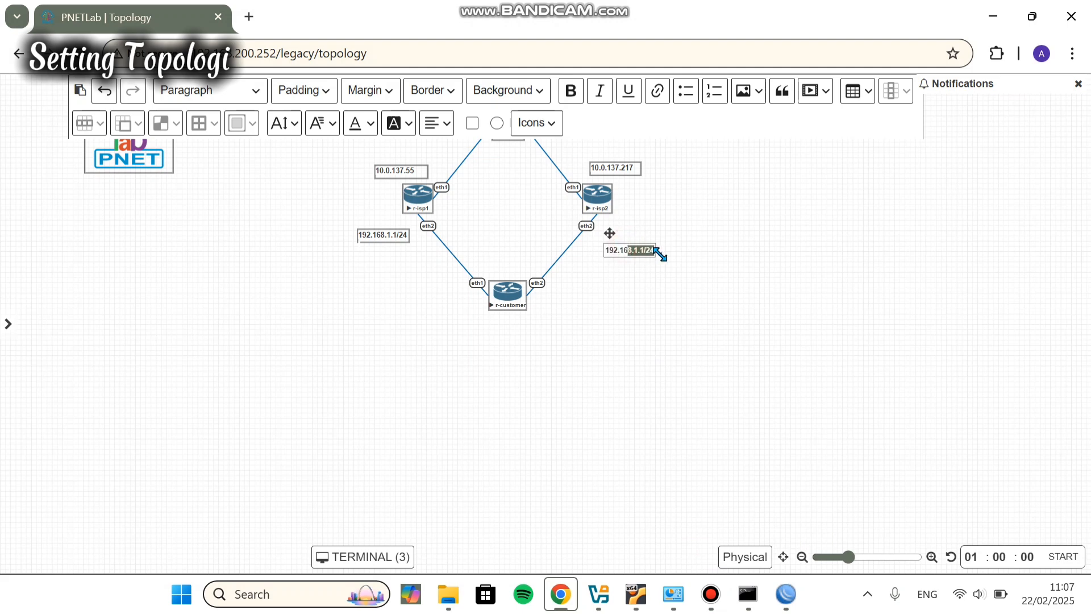
{"action": "key", "text": "BackSpace"}
{"action": "key", "text": "BackSpace"}
{"action": "key", "text": "BackSpace"}
{"action": "key", "text": "BackSpace"}
{"action": "key", "text": "BackSpace"}
{"action": "key", "text": "BackSpace"}
{"action": "type", "text": "72.16"}
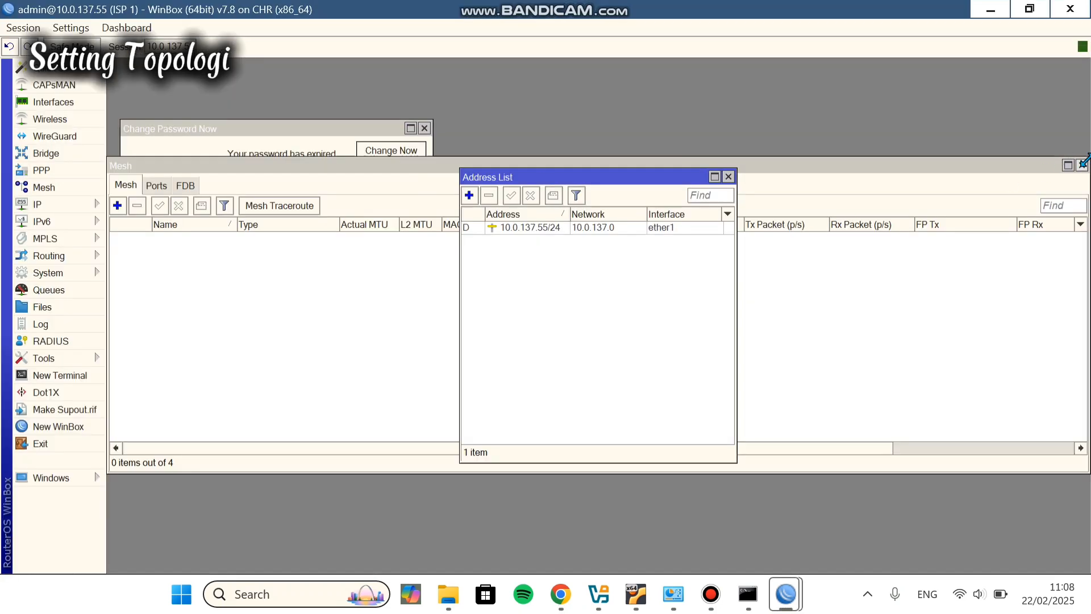
Step: On ISP 1, add the address 192.168.1.1/24 on ether2
{"action": "left_click", "coordinate": [1085, 161]}
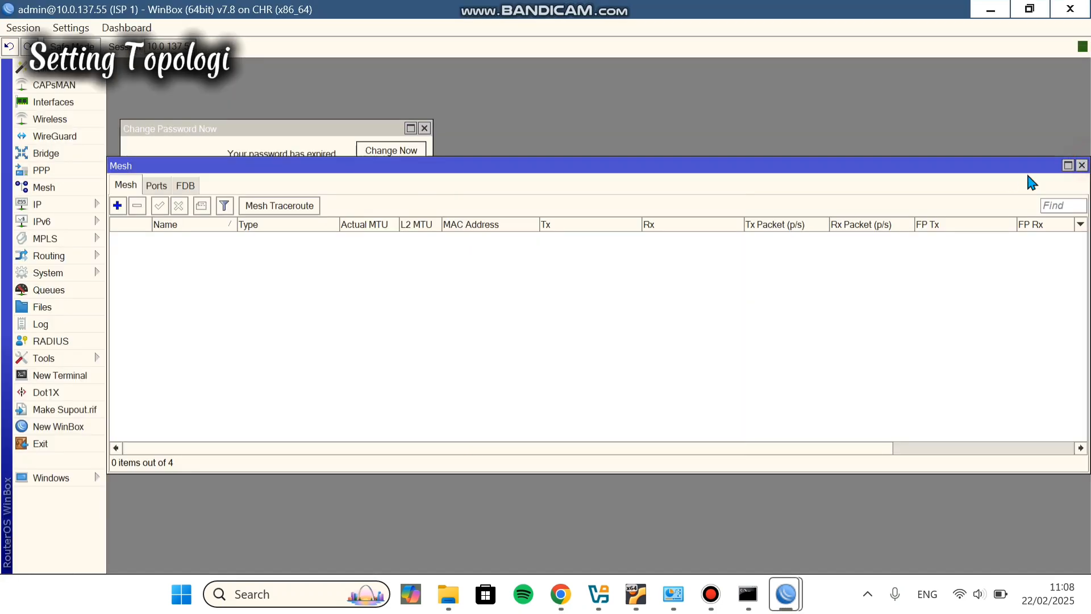
{"action": "left_click", "coordinate": [1082, 165]}
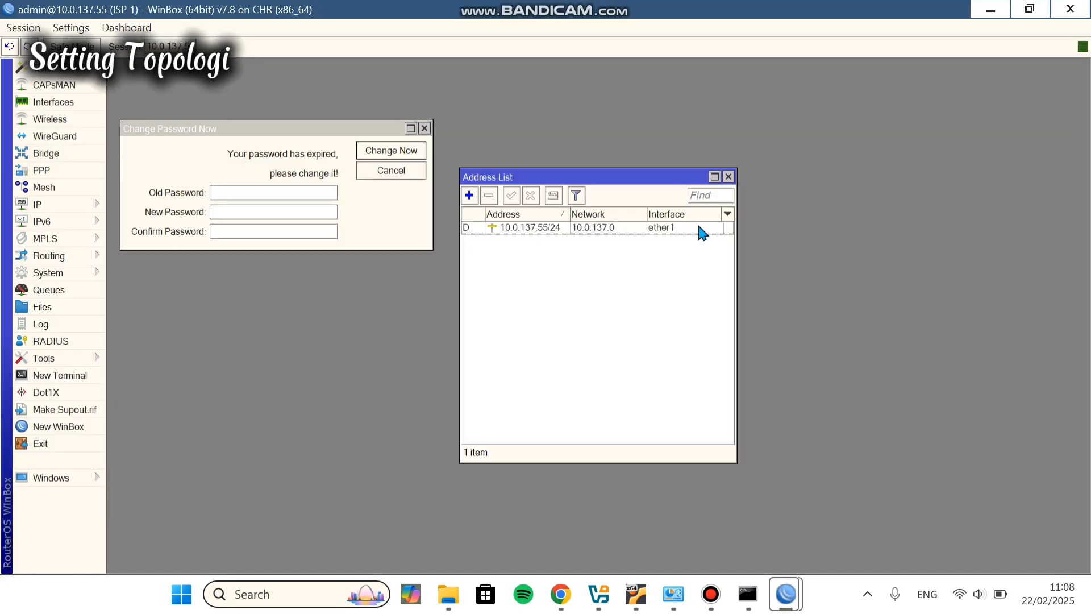
{"action": "left_click", "coordinate": [471, 195]}
{"action": "type", "text": "192"}
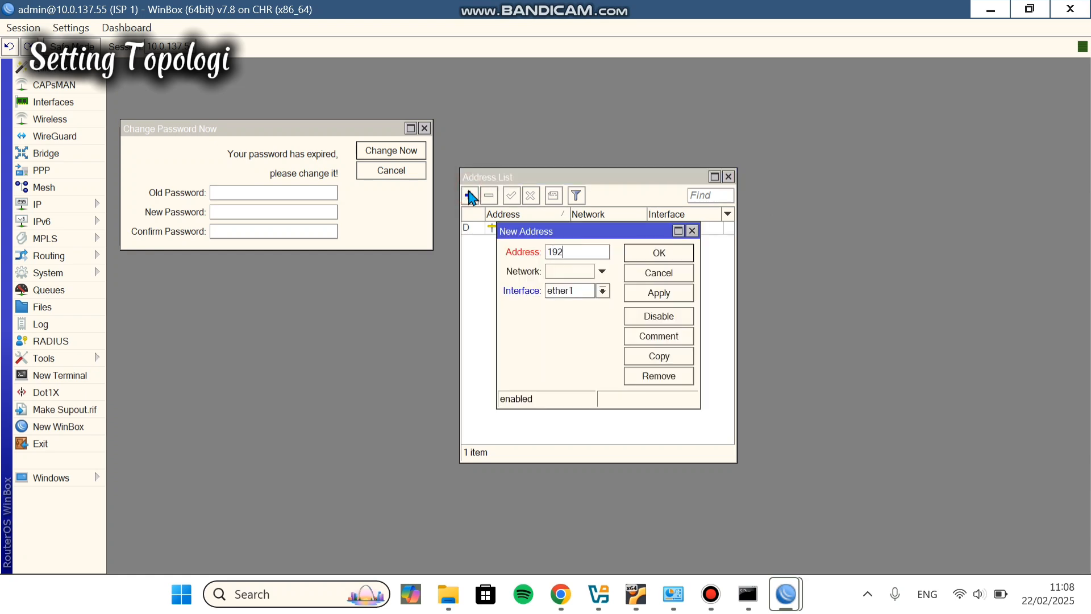
{"action": "type", "text": ".168.1.1/24"}
{"action": "left_click", "coordinate": [602, 292]}
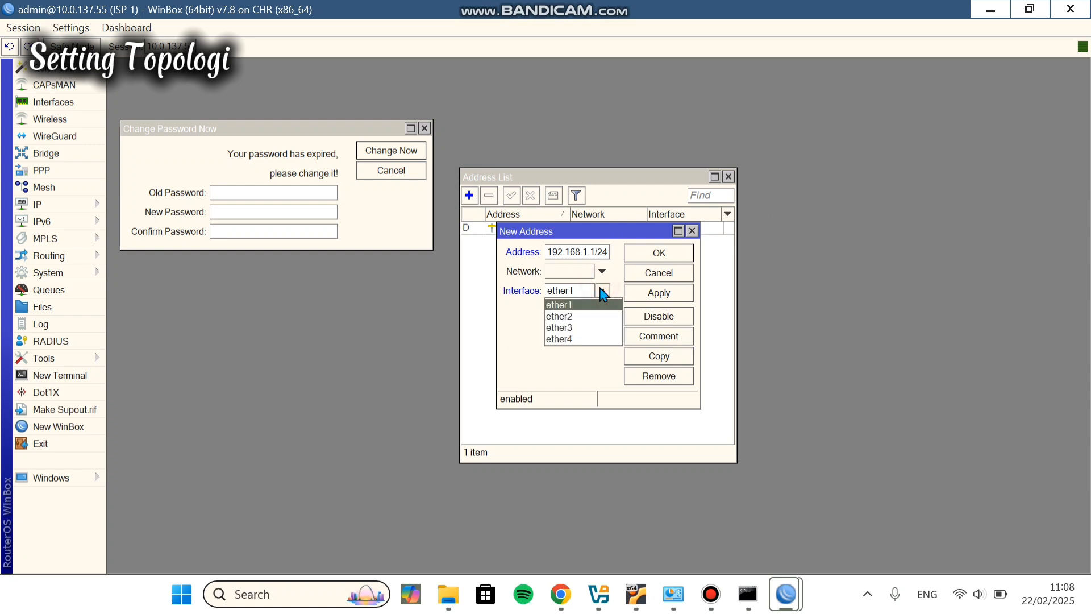
{"action": "left_click", "coordinate": [597, 317]}
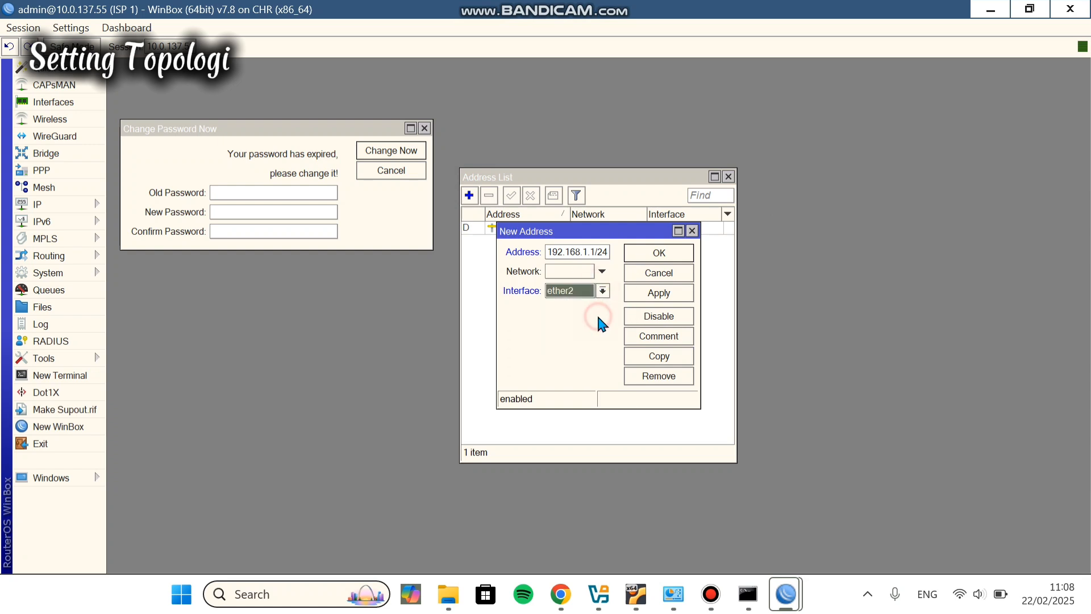
{"action": "left_click", "coordinate": [660, 292]}
{"action": "left_click", "coordinate": [688, 254]}
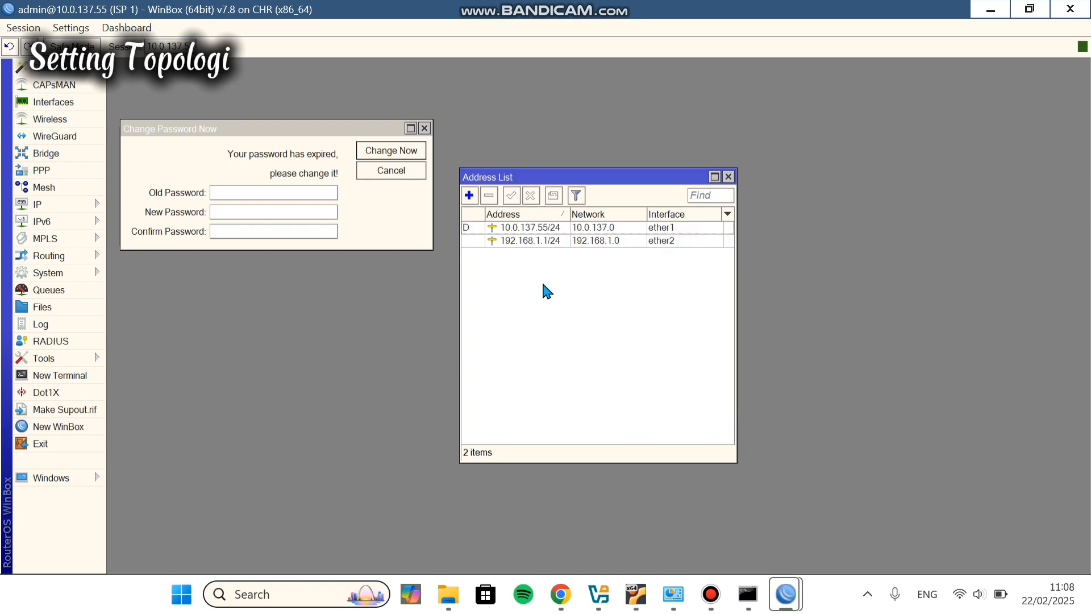
Step: On ISP 2, add the address 172.16.1.1/24 on ether2 under IP > Addresses
{"action": "mouse_move", "coordinate": [786, 594]}
{"action": "left_click", "coordinate": [877, 523]}
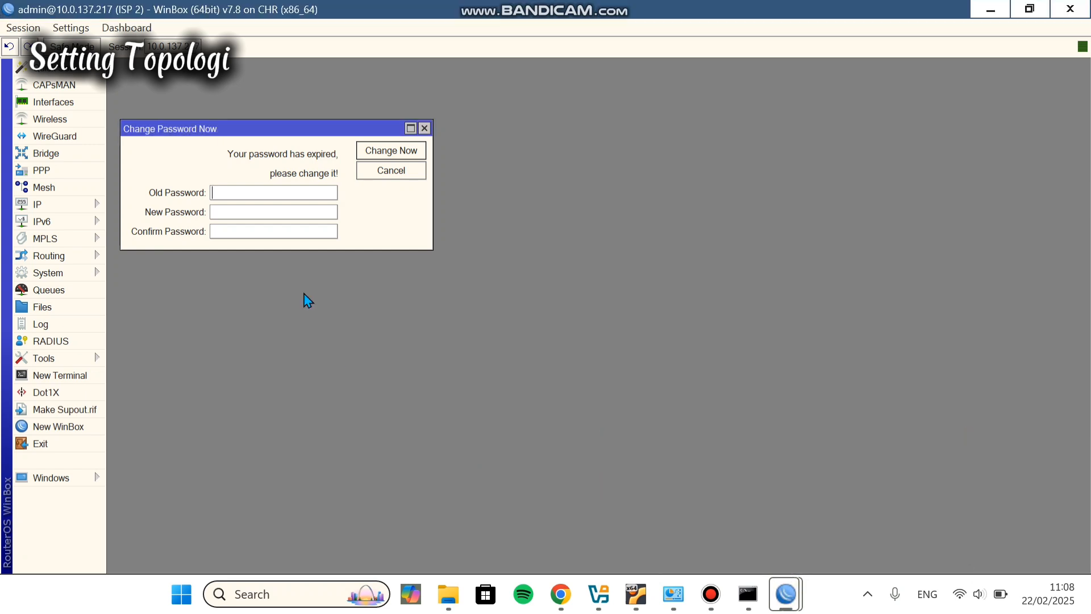
{"action": "left_click", "coordinate": [63, 205]}
{"action": "left_click", "coordinate": [171, 160]}
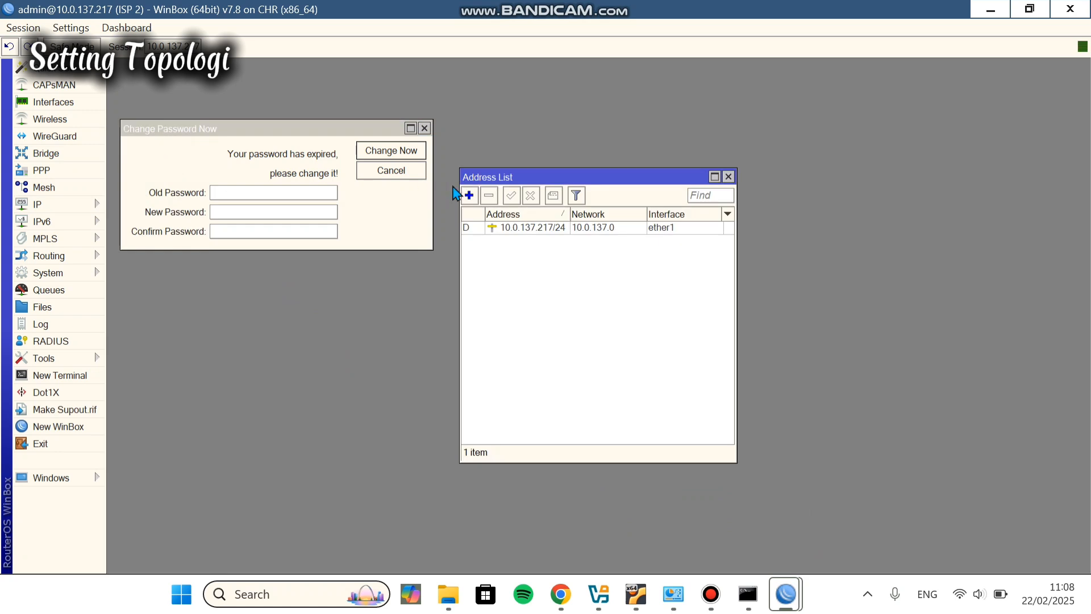
{"action": "left_click", "coordinate": [470, 196]}
{"action": "type", "text": "172.16"}
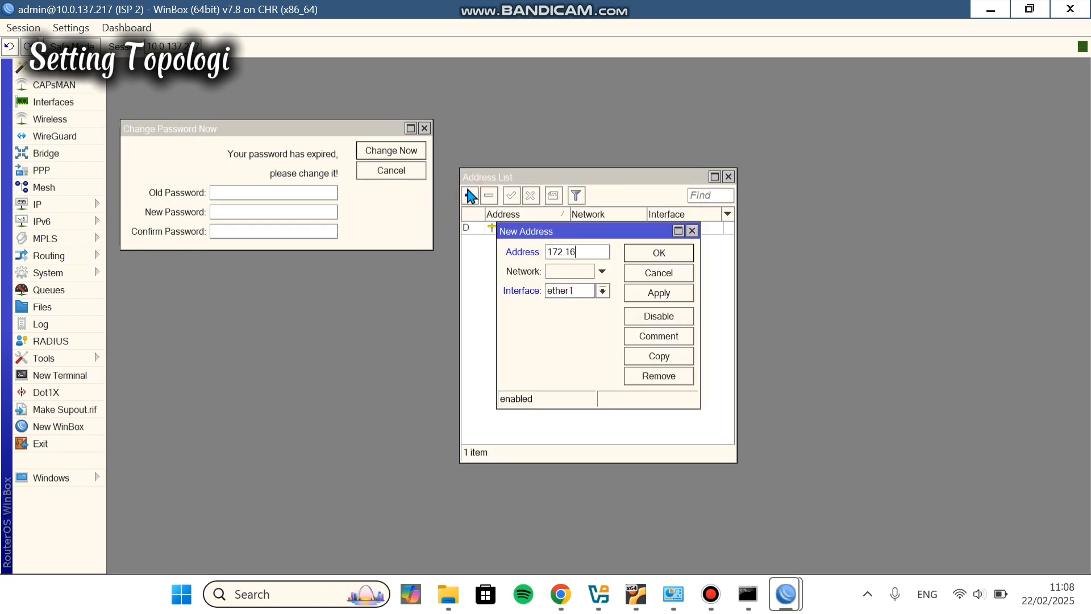
{"action": "type", "text": ".1.1/24"}
{"action": "left_click", "coordinate": [602, 291]}
{"action": "left_click", "coordinate": [595, 317]}
{"action": "left_click", "coordinate": [671, 294]}
{"action": "left_click", "coordinate": [671, 253]}
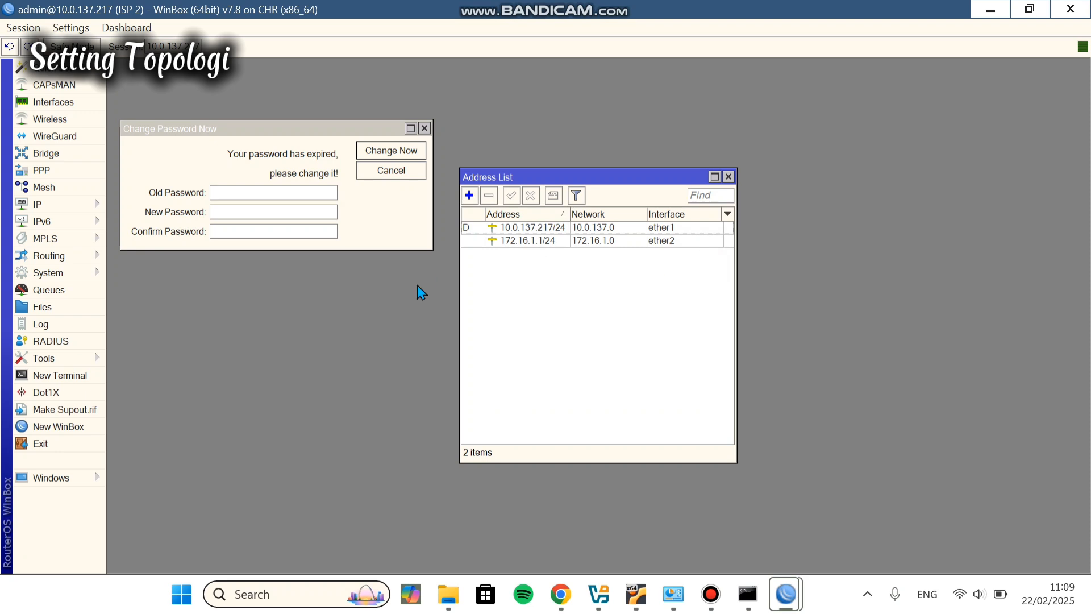
{"action": "left_click", "coordinate": [560, 594]}
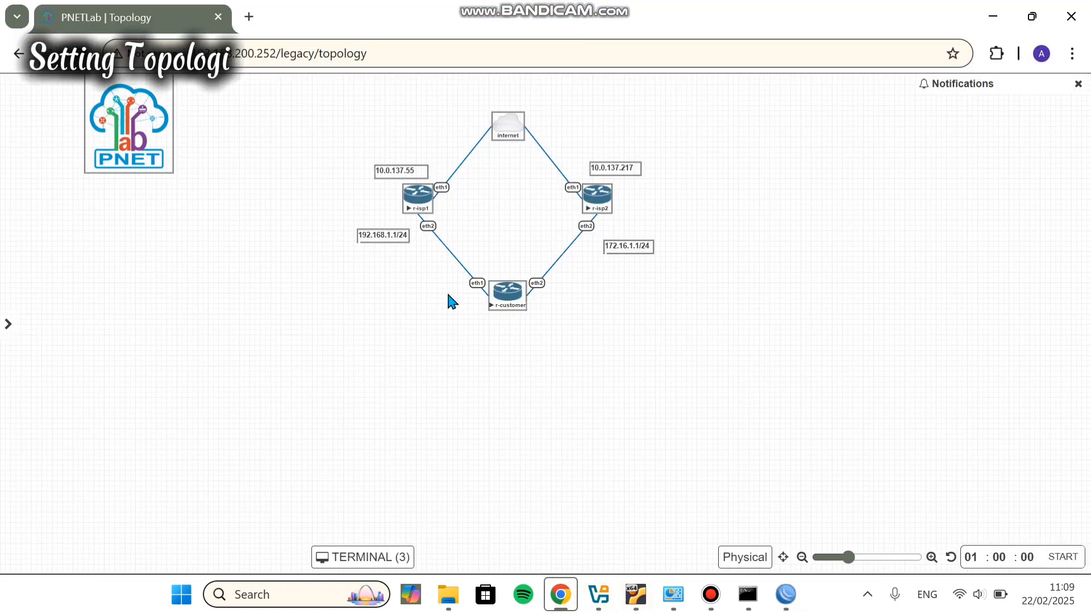
Step: In r-customer's terminal, list its IP neighbours and current addresses
{"action": "left_click", "coordinate": [499, 292]}
{"action": "type", "text": "ip netwo"}
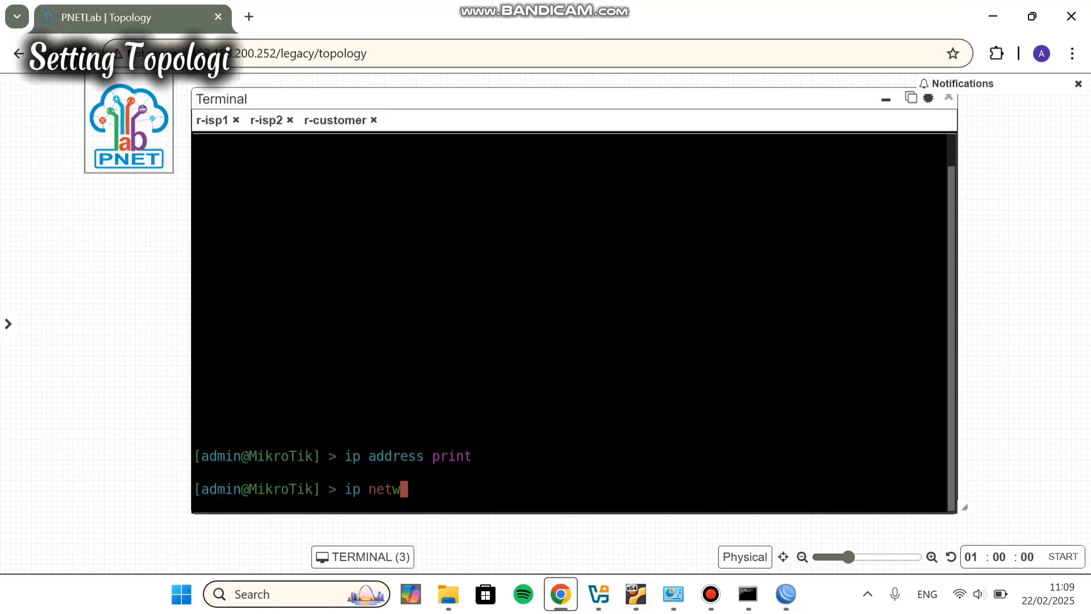
{"action": "left_click", "coordinate": [711, 594]}
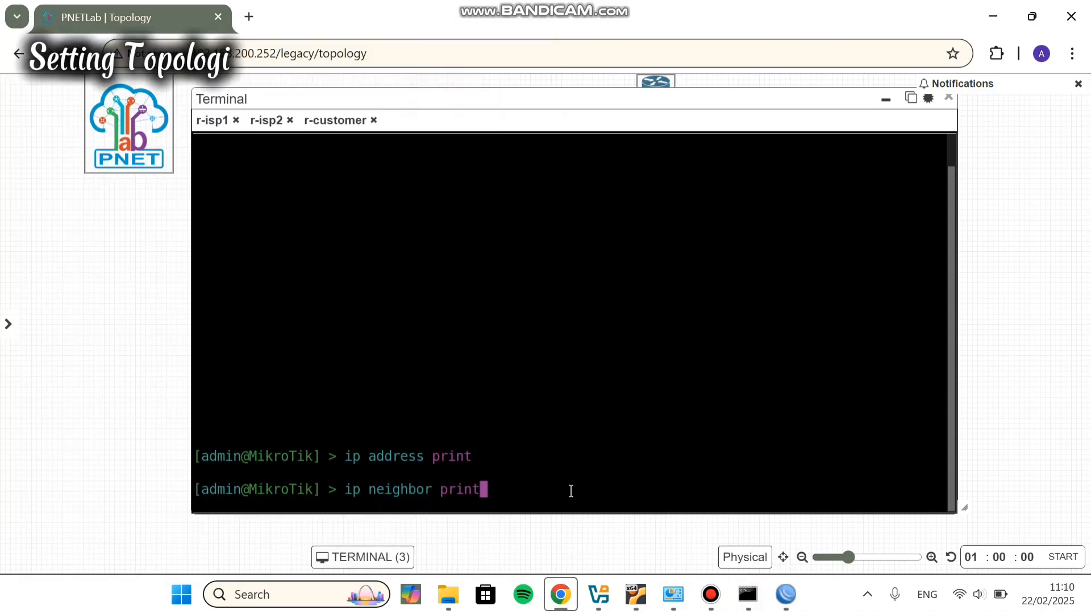
{"action": "key", "text": "Return"}
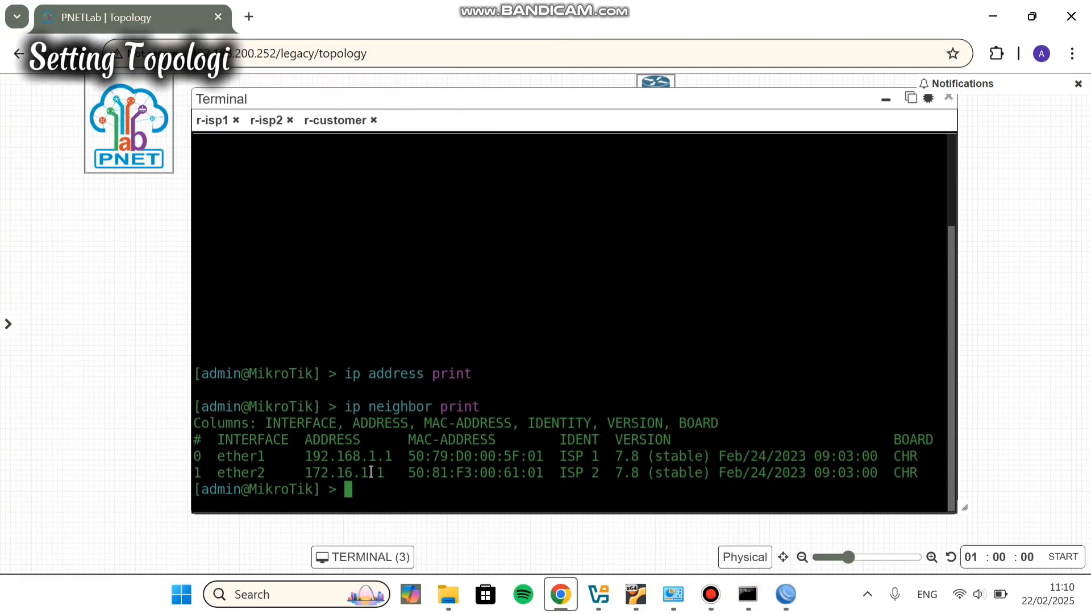
{"action": "key", "text": "Up"}
{"action": "key", "text": "Up"}
{"action": "key", "text": "Return"}
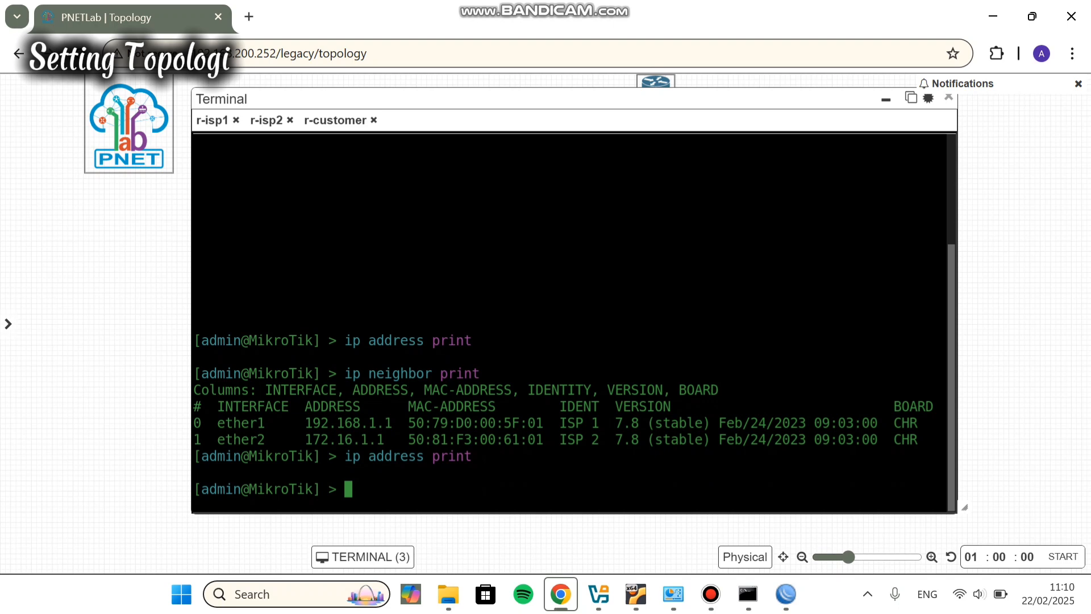
Step: Add 192.168.1.2/24 on ether1 and 172.16.1.2/24 on ether2, then print the address list
{"action": "type", "text": "ip address ad"}
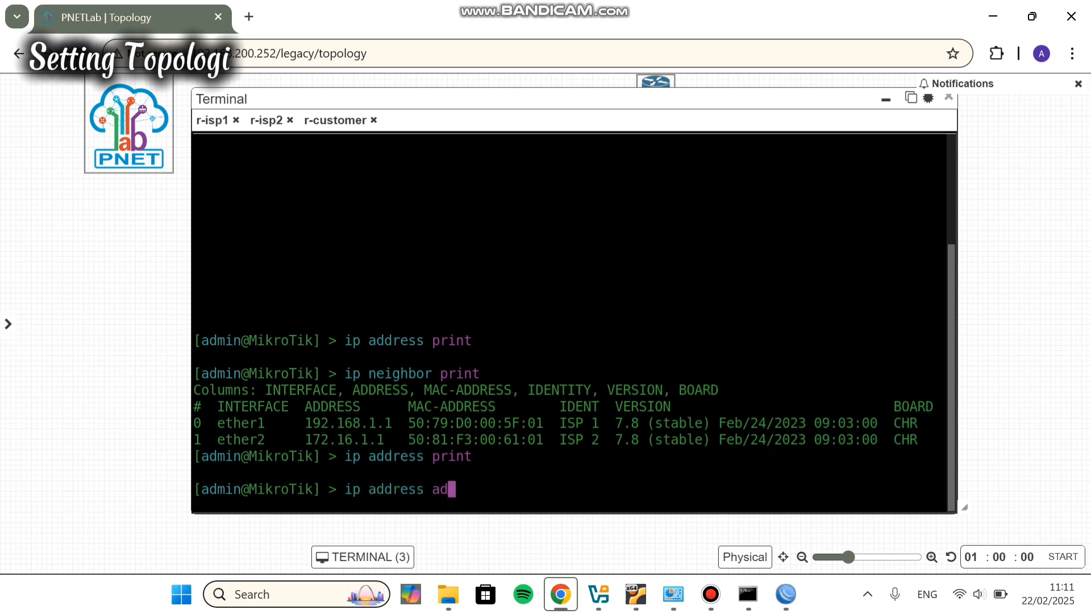
{"action": "type", "text": "d address=192."}
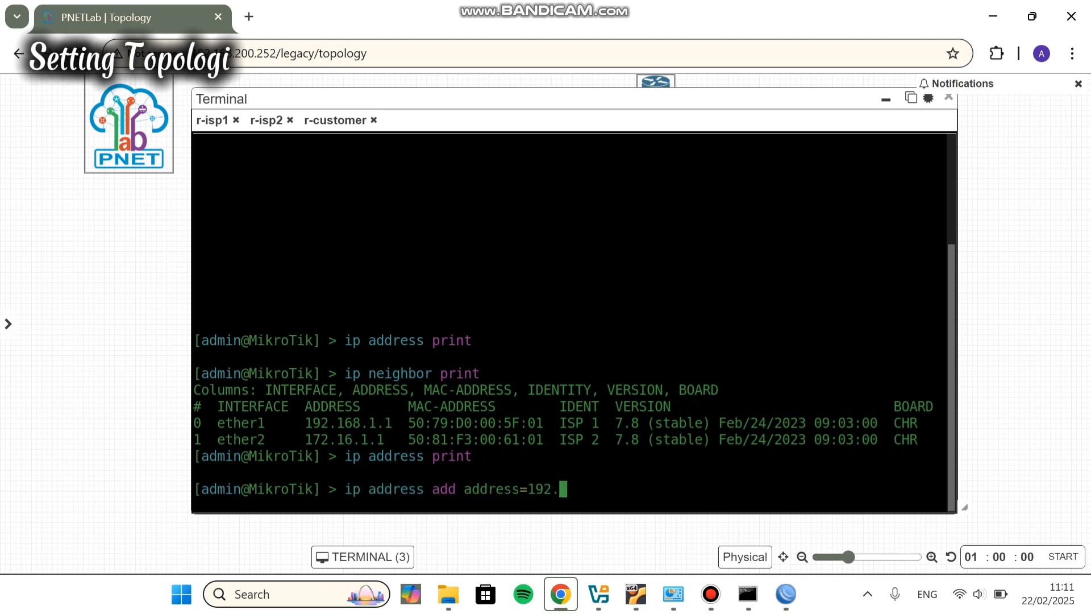
{"action": "type", "text": "168.1.2/24 inet"}
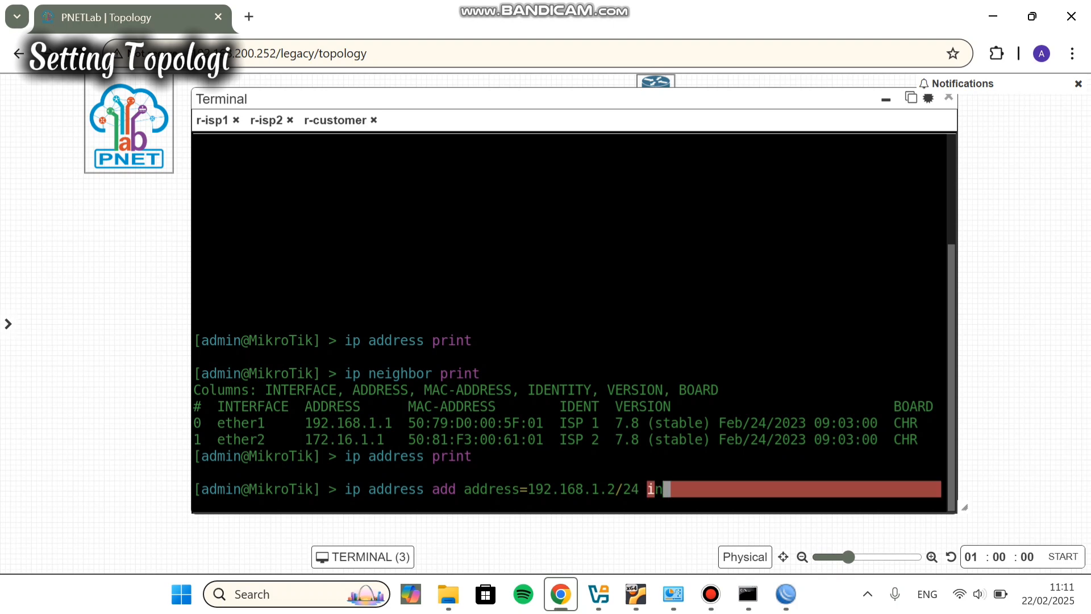
{"action": "key", "text": "BackSpace"}
{"action": "key", "text": "BackSpace"}
{"action": "type", "text": "terface=ether1"}
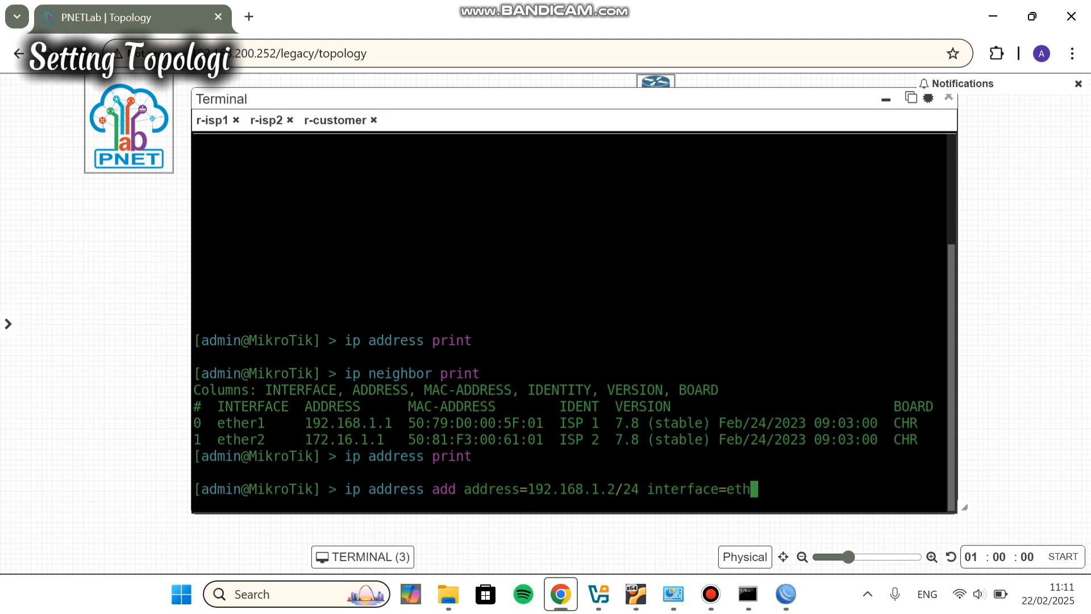
{"action": "key", "text": "Return"}
{"action": "key", "text": "Up"}
{"action": "key", "text": "BackSpace"}
{"action": "key", "text": "BackSpace"}
{"action": "key", "text": "BackSpace"}
{"action": "key", "text": "BackSpace"}
{"action": "key", "text": "BackSpace"}
{"action": "key", "text": "BackSpace"}
{"action": "key", "text": "BackSpace"}
{"action": "key", "text": "BackSpace"}
{"action": "key", "text": "BackSpace"}
{"action": "key", "text": "BackSpace"}
{"action": "key", "text": "BackSpace"}
{"action": "key", "text": "BackSpace"}
{"action": "key", "text": "BackSpace"}
{"action": "key", "text": "BackSpace"}
{"action": "key", "text": "BackSpace"}
{"action": "key", "text": "BackSpace"}
{"action": "key", "text": "BackSpace"}
{"action": "key", "text": "BackSpace"}
{"action": "key", "text": "BackSpace"}
{"action": "key", "text": "BackSpace"}
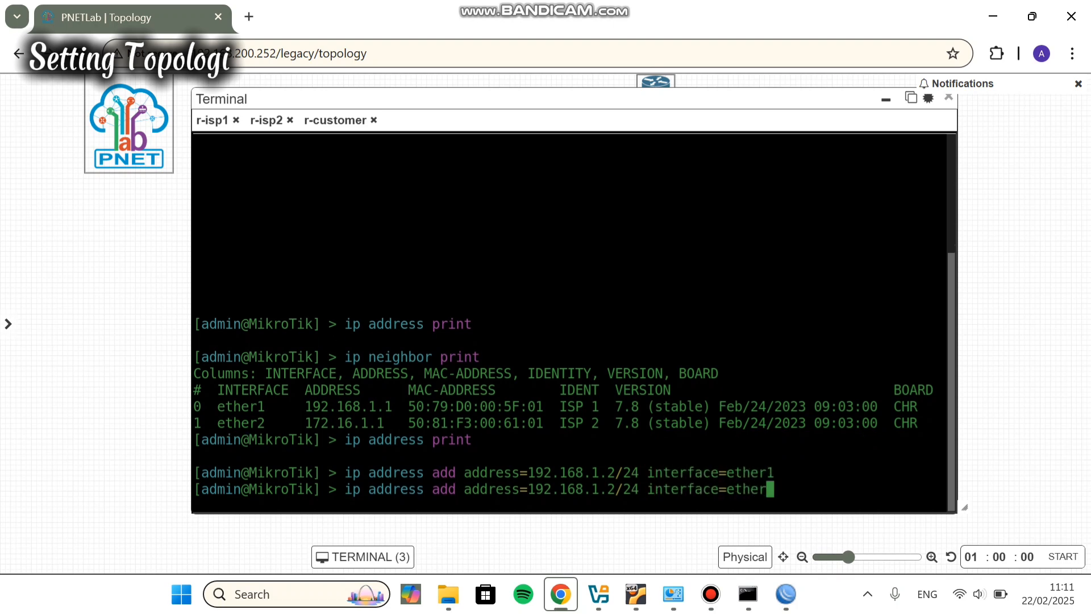
{"action": "type", "text": "72.16.1.2"}
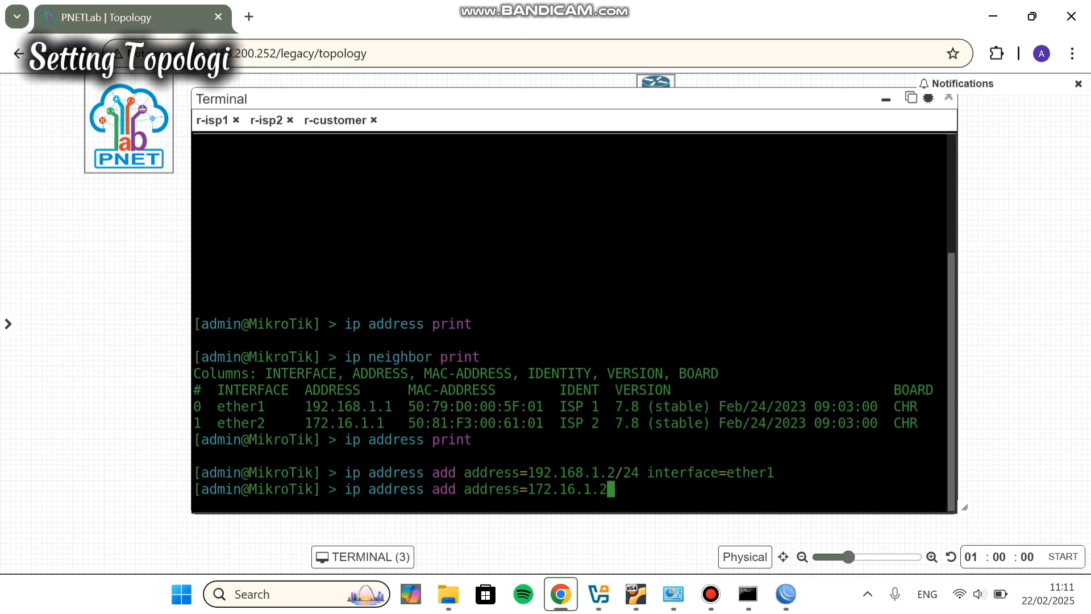
{"action": "type", "text": "/24 interface=et"}
{"action": "key", "text": "BackSpace"}
{"action": "key", "text": "BackSpace"}
{"action": "type", "text": "terface="}
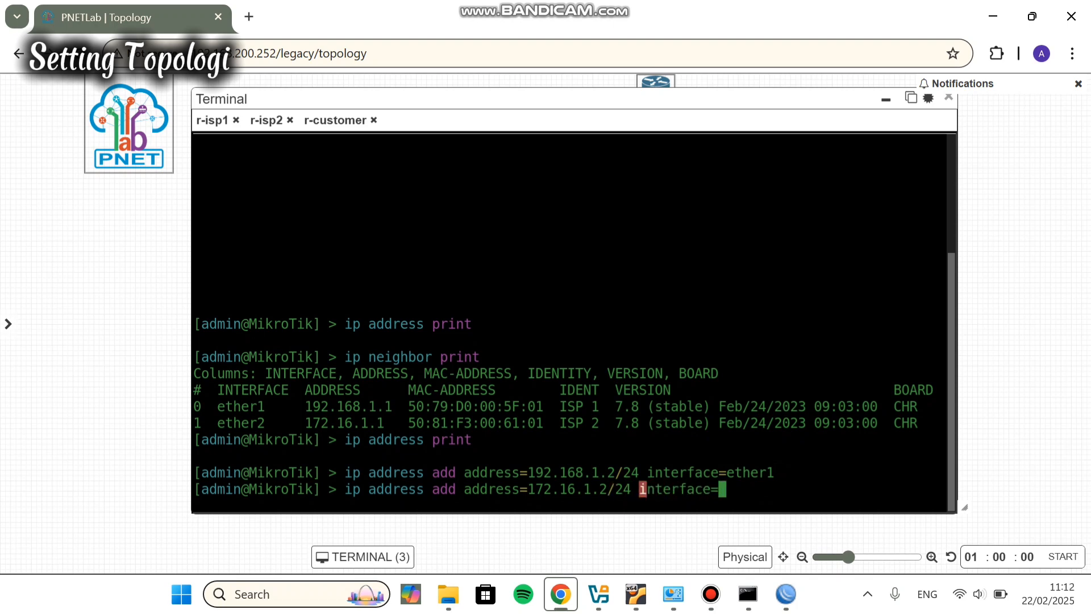
{"action": "type", "text": "ether2"}
{"action": "key", "text": "Return"}
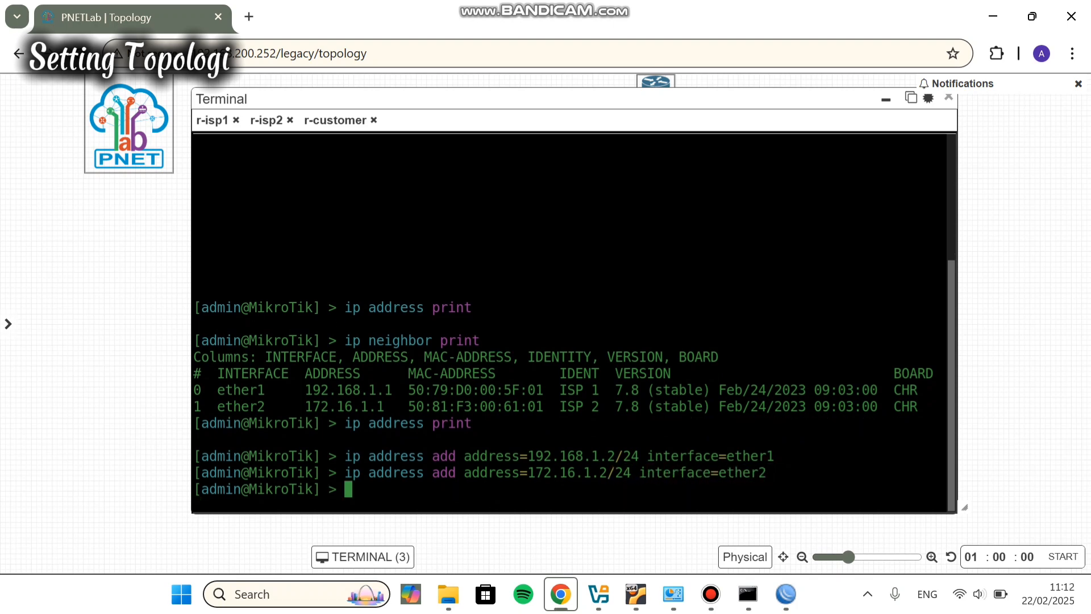
{"action": "type", "text": "ip address print"}
{"action": "key", "text": "Return"}
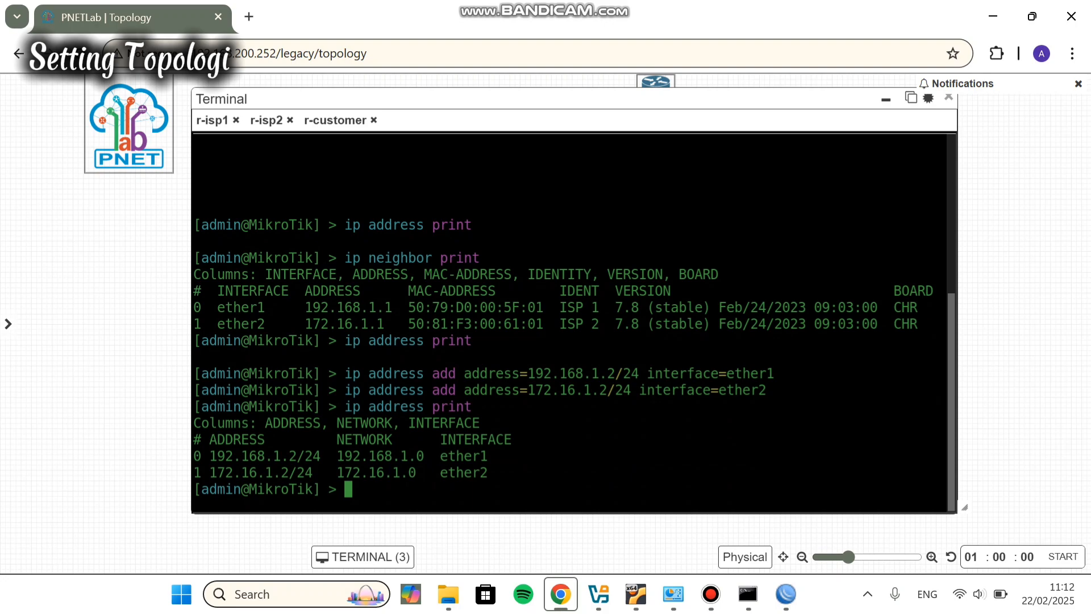
Step: Ping gateways 192.168.1.1 and 172.16.1.1, retrying after a mistyped 172.168.1.1, then hide the terminal
{"action": "type", "text": "ping 192.168.1.1"}
{"action": "key", "text": "Return"}
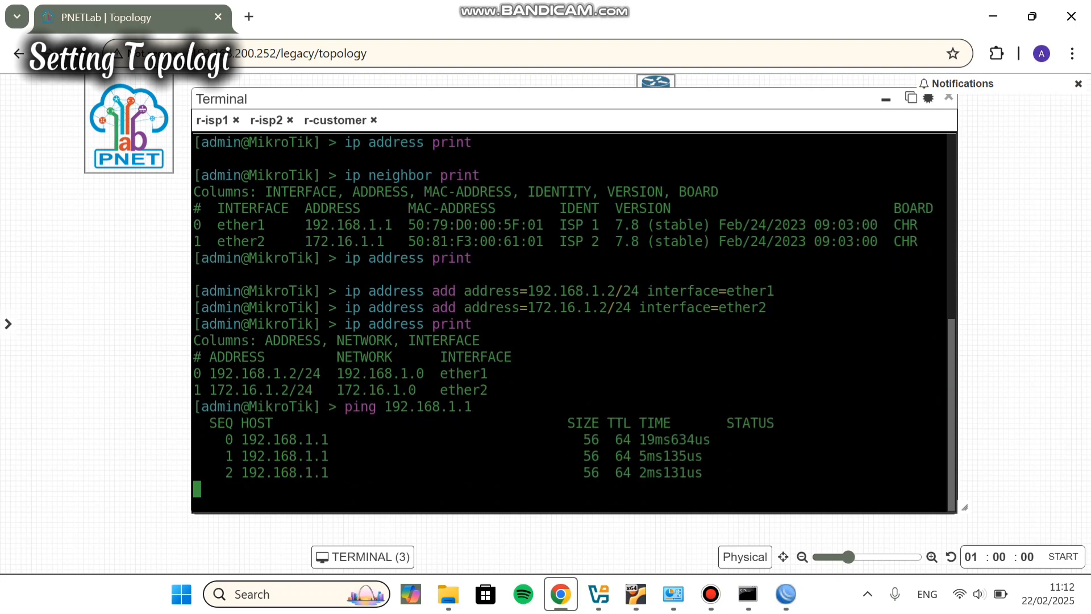
{"action": "key", "text": "ctrl+c"}
{"action": "type", "text": "ping 172.168.1.1"}
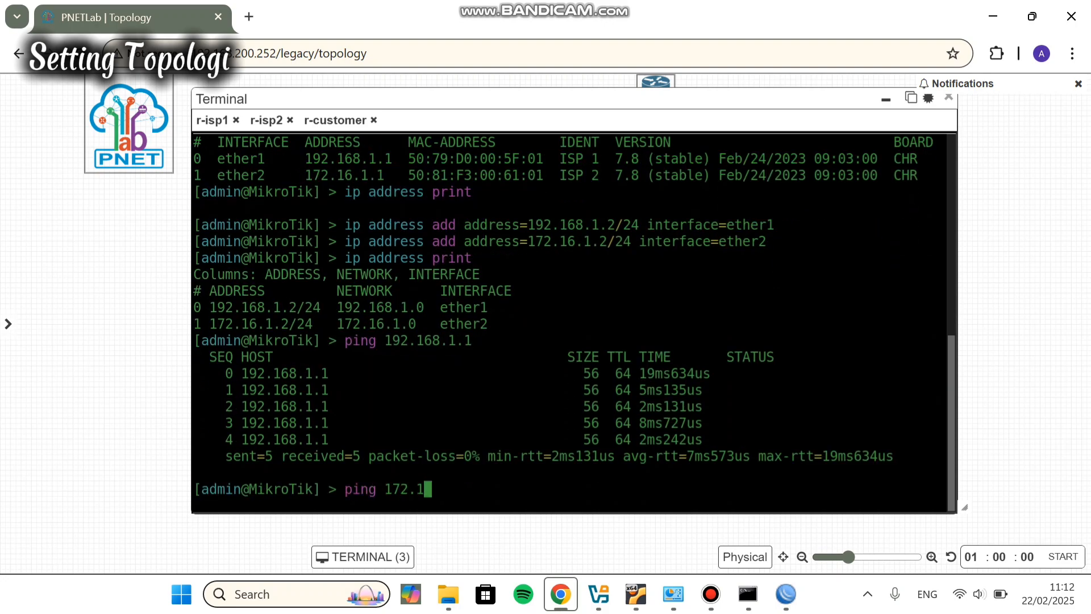
{"action": "key", "text": "Return"}
{"action": "key", "text": "ctrl+c"}
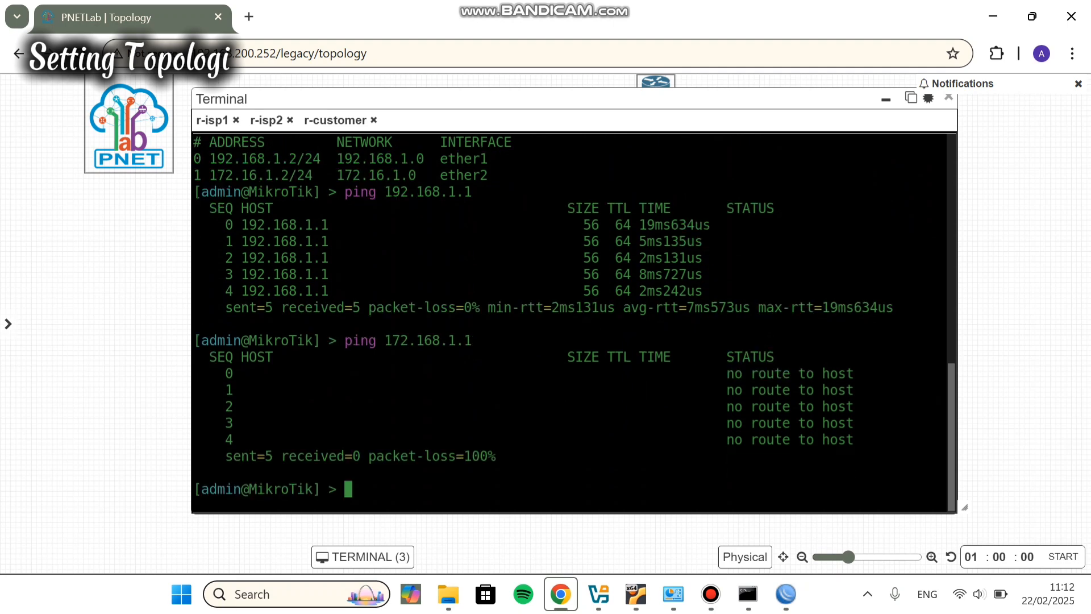
{"action": "type", "text": "ping 172.16.1.1"}
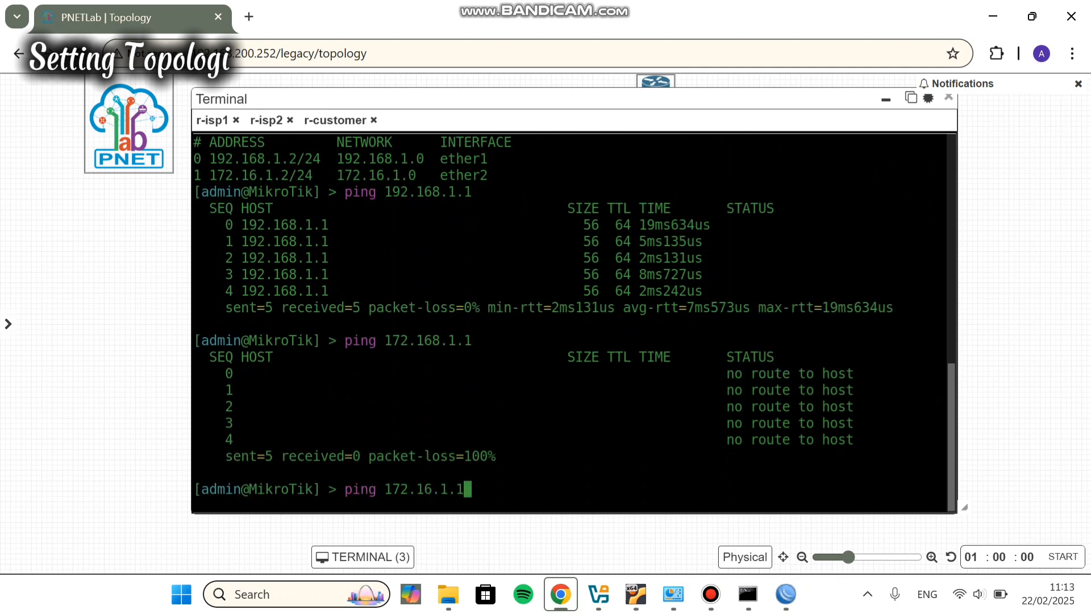
{"action": "key", "text": "Return"}
{"action": "key", "text": "ctrl+c"}
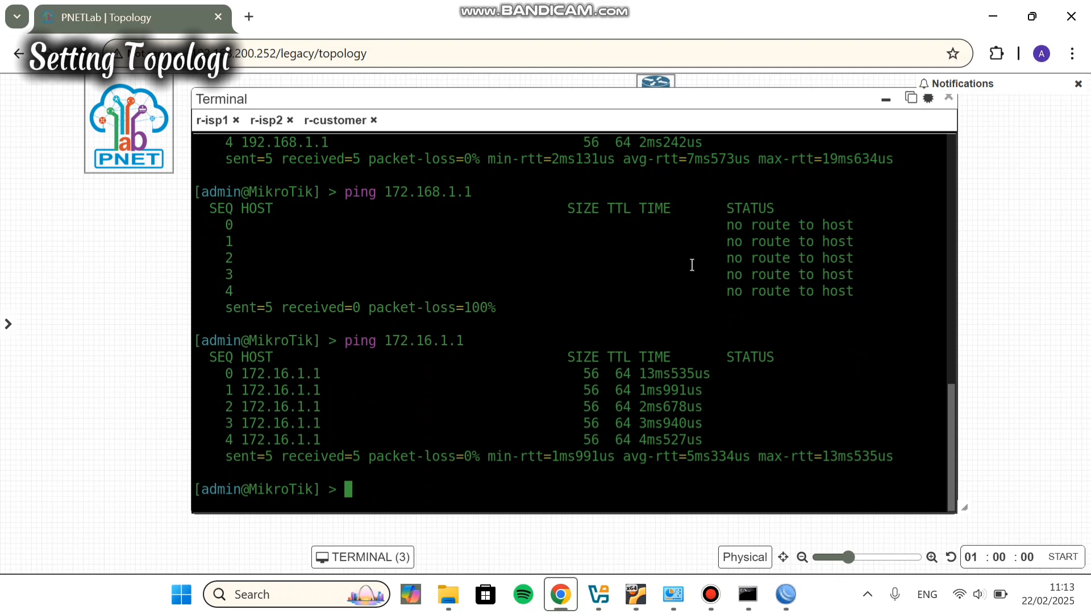
{"action": "left_click", "coordinate": [885, 100]}
Step: Reposition r-customer on the canvas and look over r-isp1 and the internet cloud
{"action": "left_click_drag", "start_coordinate": [652, 91], "coordinate": [513, 295]}
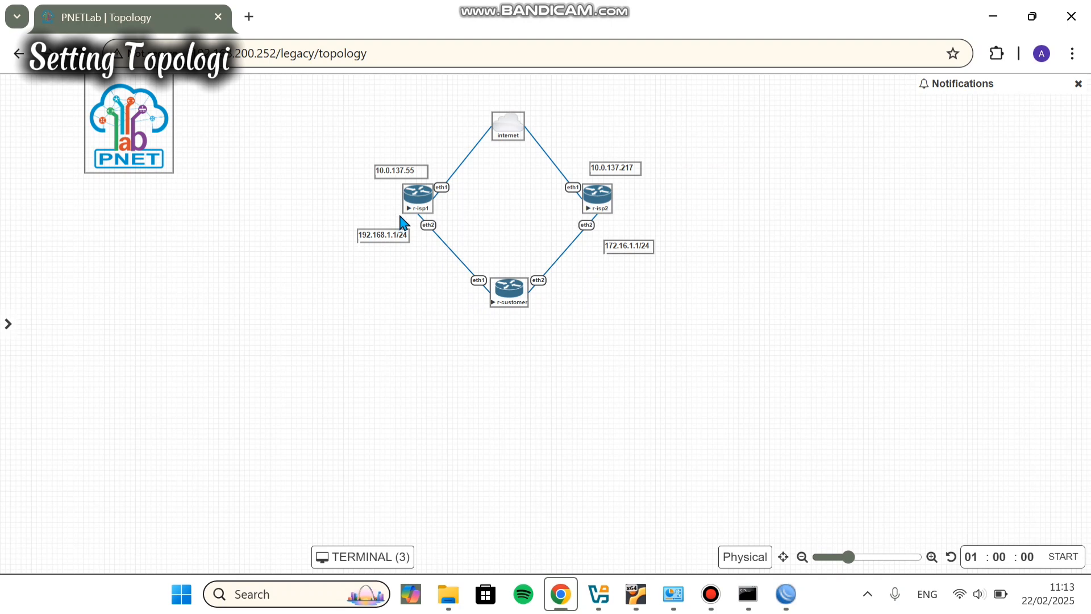
{"action": "mouse_move", "coordinate": [407, 208]}
{"action": "mouse_move", "coordinate": [503, 138]}
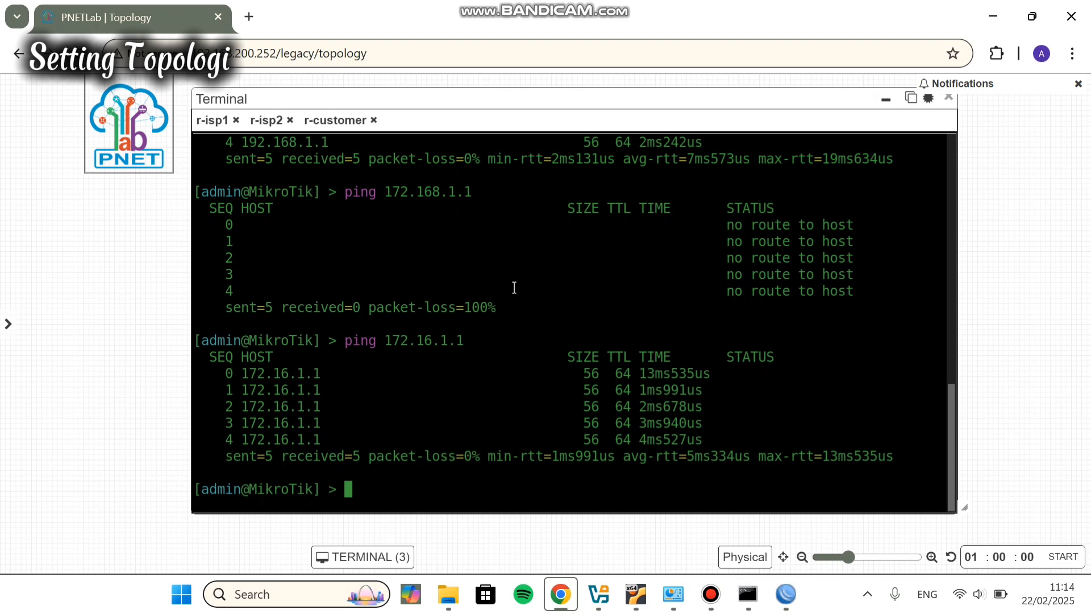
Step: Run 'tool romon set enable=yes' on r-customer
{"action": "type", "text": "tool romon"}
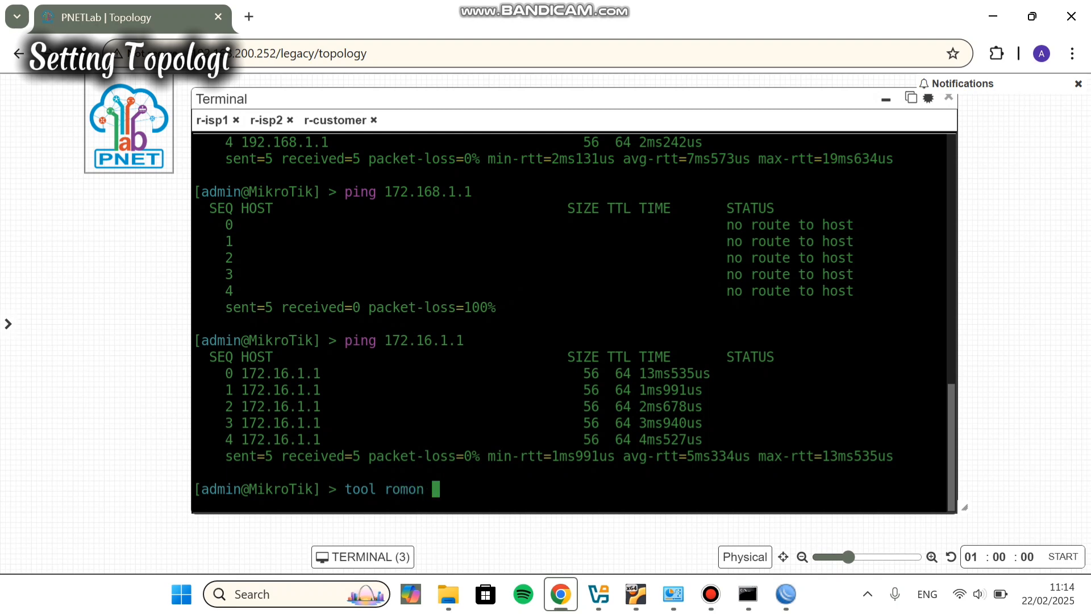
{"action": "type", "text": " set"}
{"action": "type", "text": "ena"}
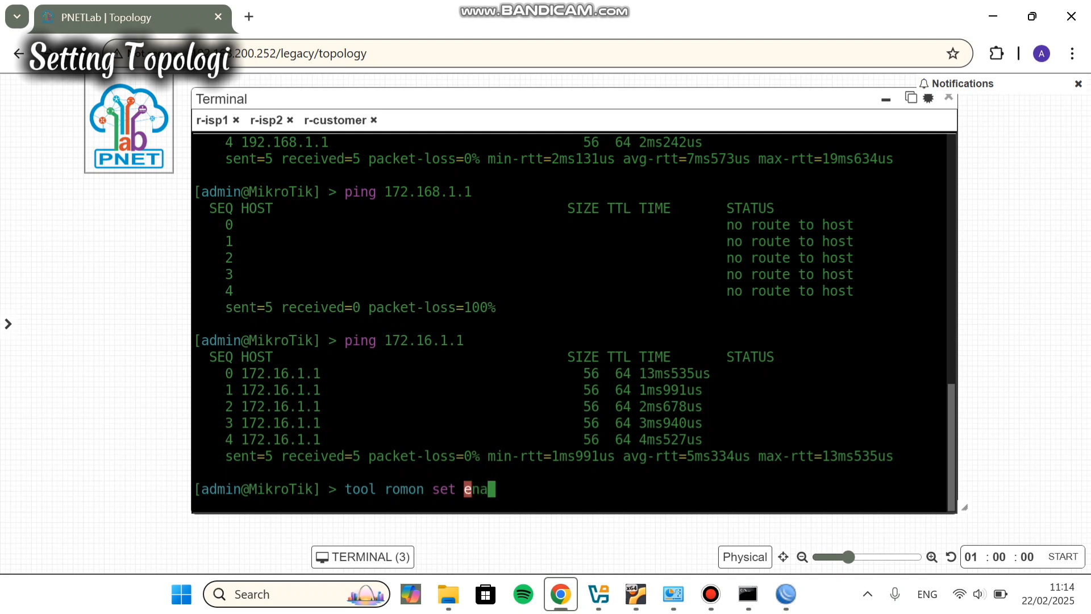
{"action": "type", "text": "ble=yes"}
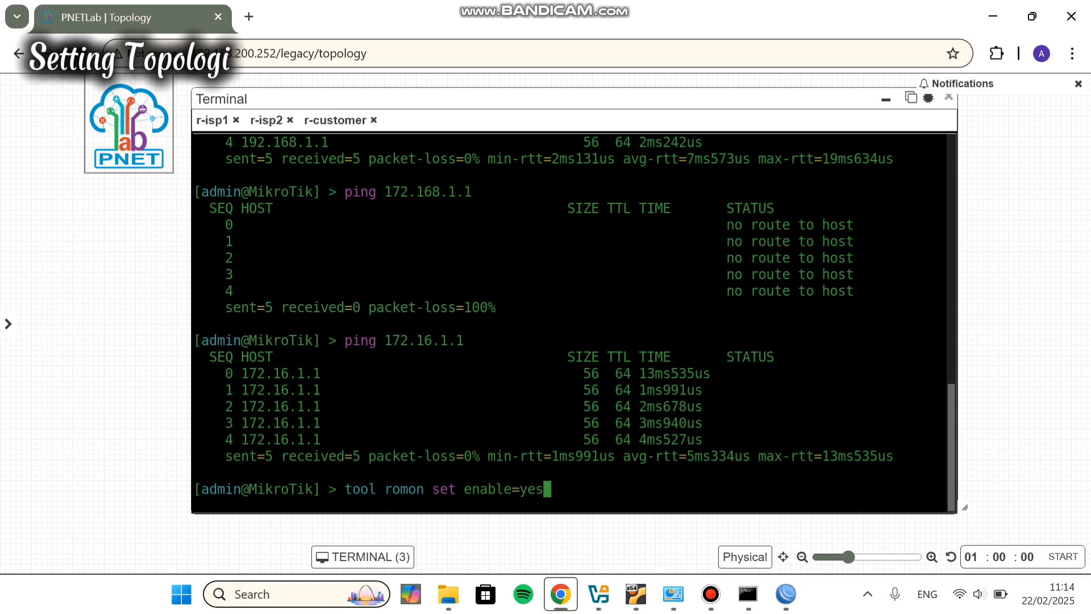
{"action": "key", "text": "Return"}
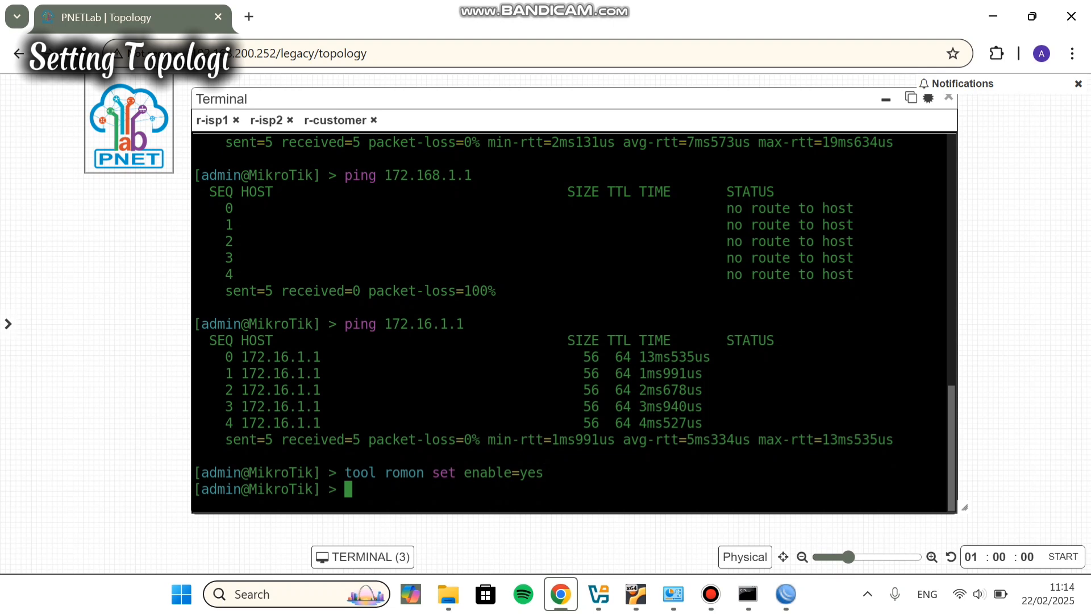
Step: Switch to the ISP 1 WinBox session and enable RoMON there
{"action": "left_click_drag", "start_coordinate": [753, 530], "coordinate": [831, 583]}
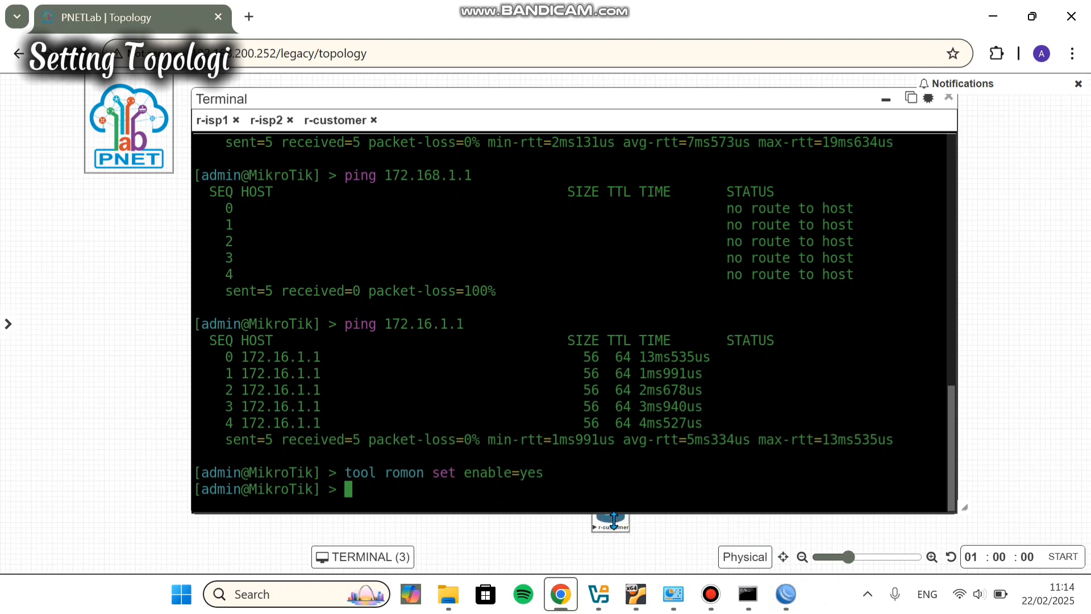
{"action": "left_click_drag", "start_coordinate": [620, 525], "coordinate": [595, 527]}
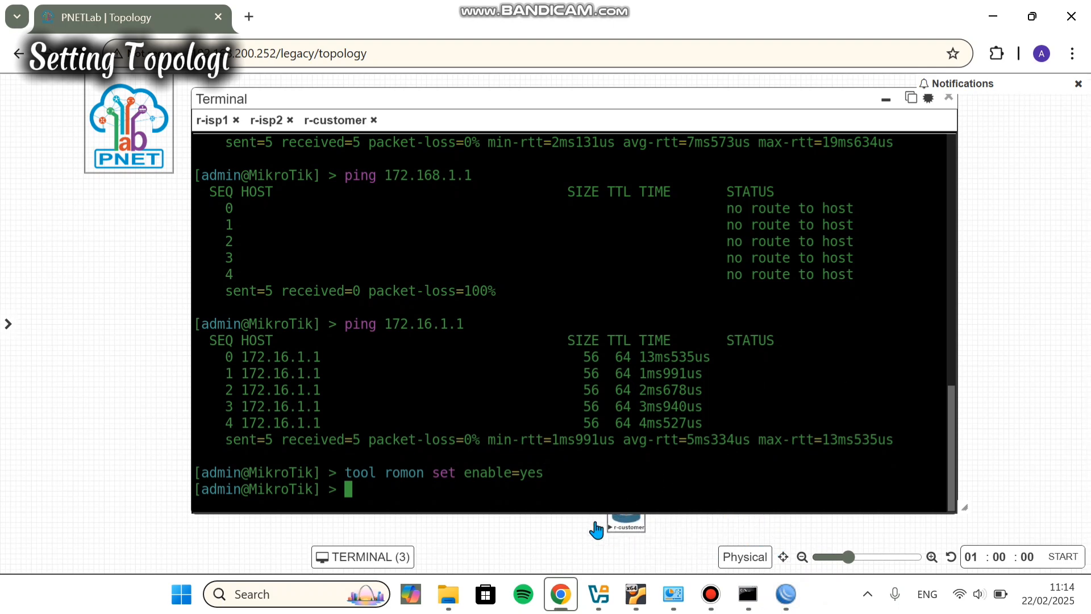
{"action": "left_click", "coordinate": [797, 606]}
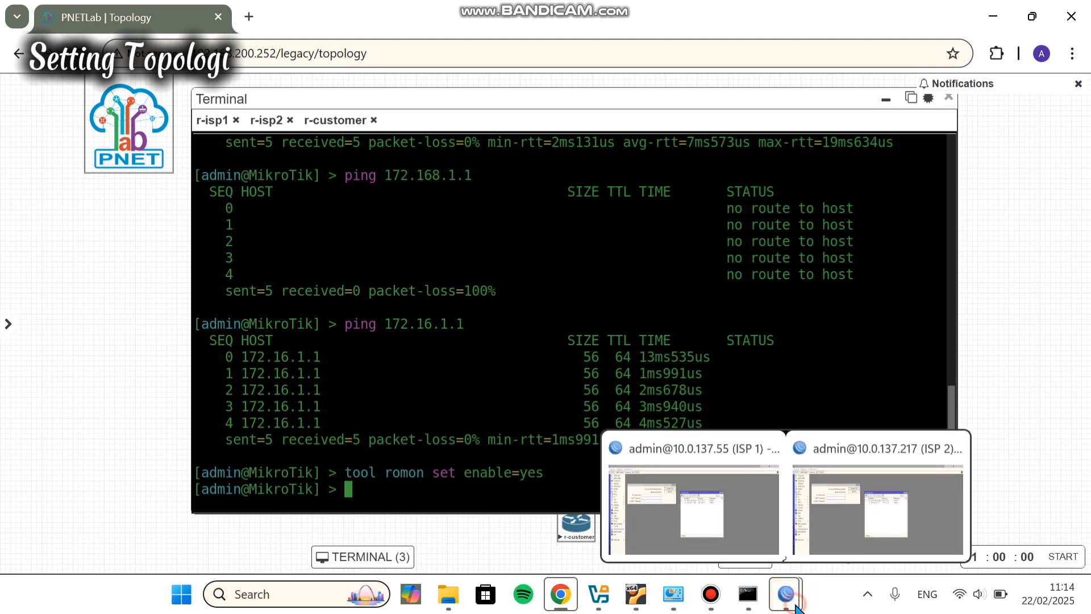
{"action": "left_click", "coordinate": [749, 535]}
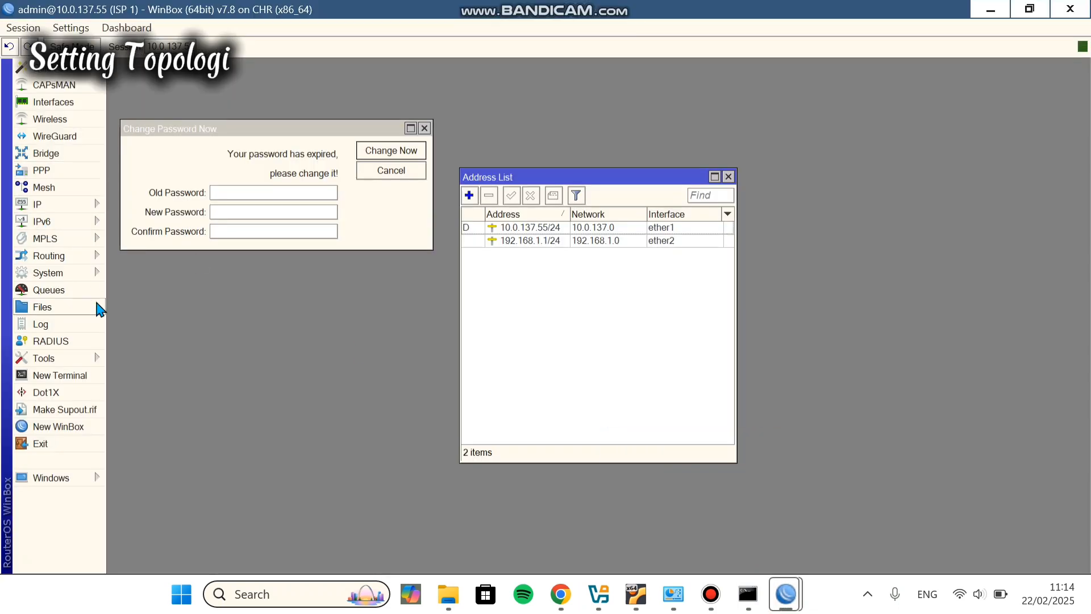
{"action": "left_click", "coordinate": [65, 328]}
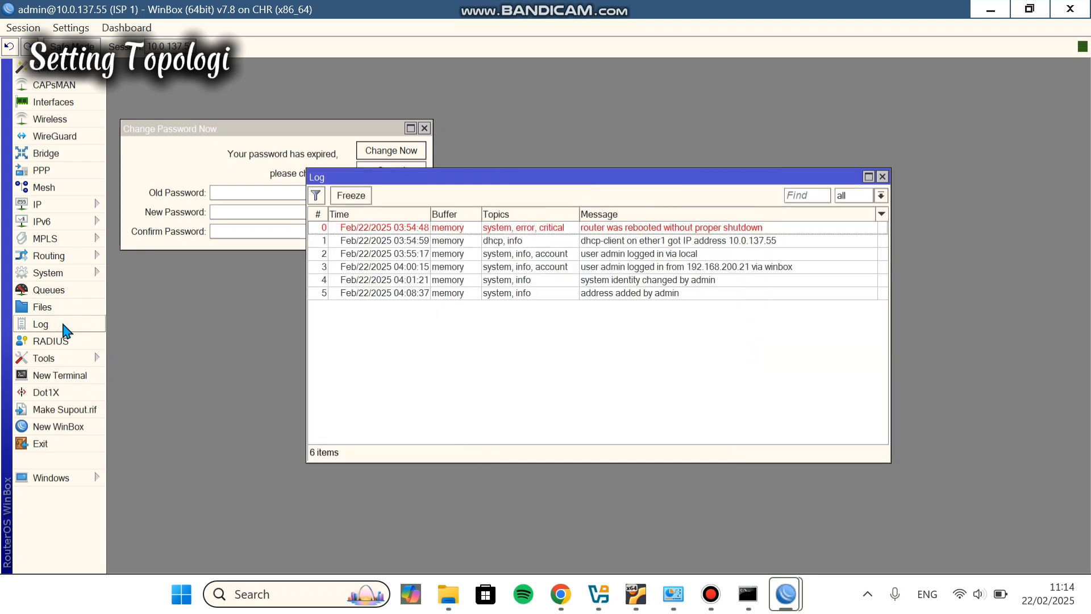
{"action": "left_click", "coordinate": [882, 176]}
{"action": "left_click", "coordinate": [57, 358]}
{"action": "left_click", "coordinate": [145, 423]}
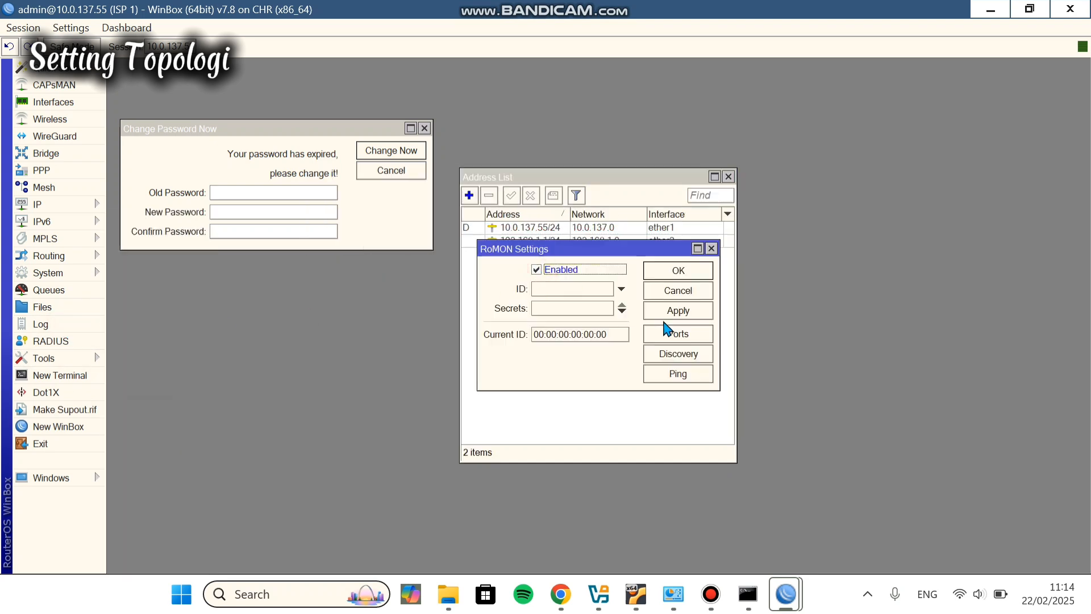
{"action": "left_click", "coordinate": [668, 270]}
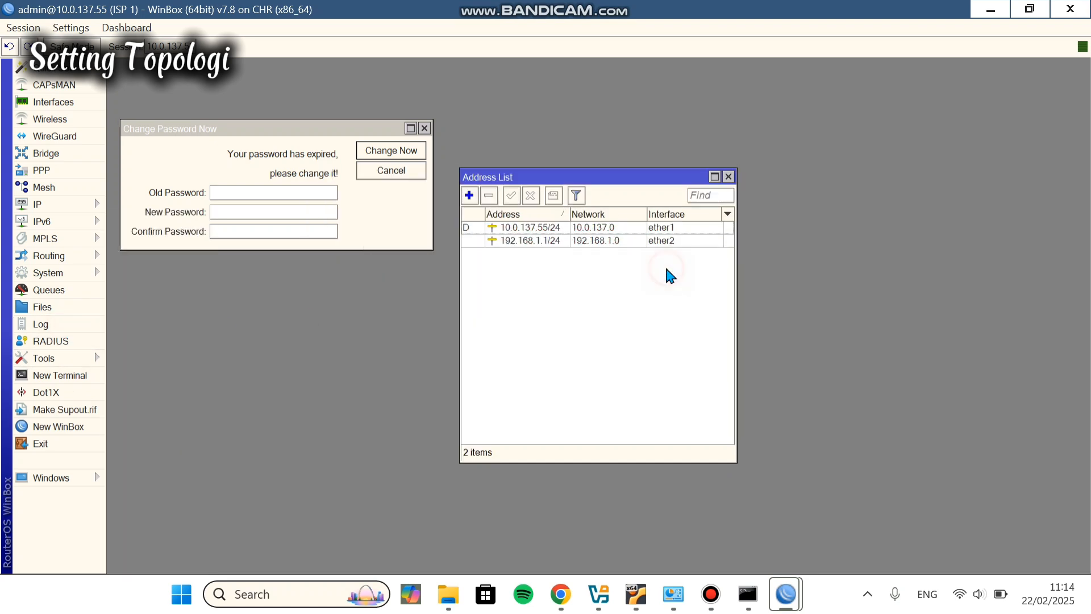
Step: Connect a new WinBox to the neighbouring customer router via RoMON agent 10.0.137.55, maximized
{"action": "left_click", "coordinate": [78, 427]}
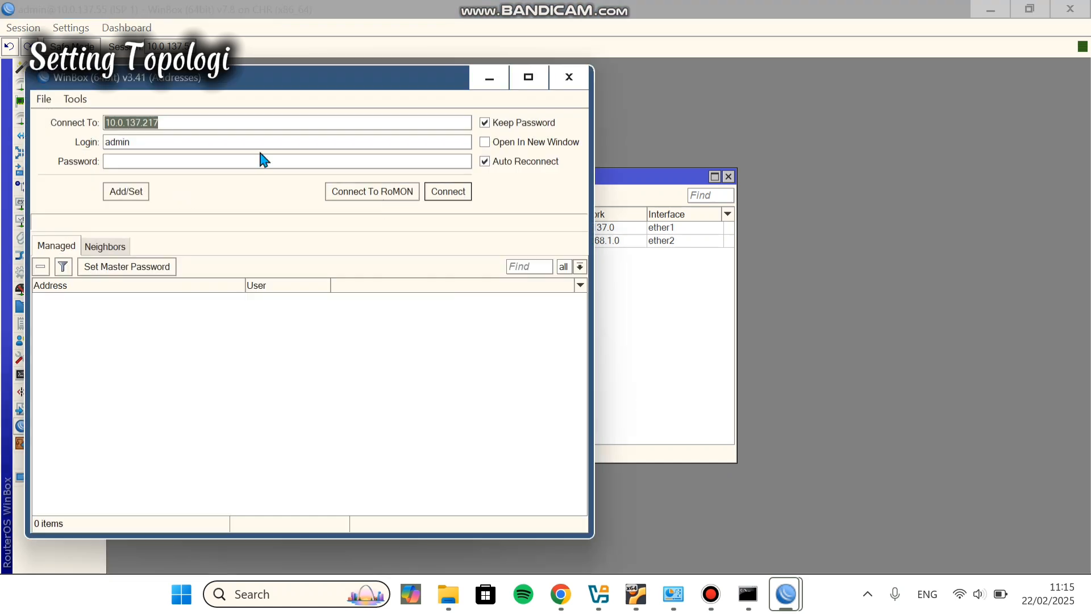
{"action": "left_click", "coordinate": [210, 124]}
{"action": "type", "text": "55"}
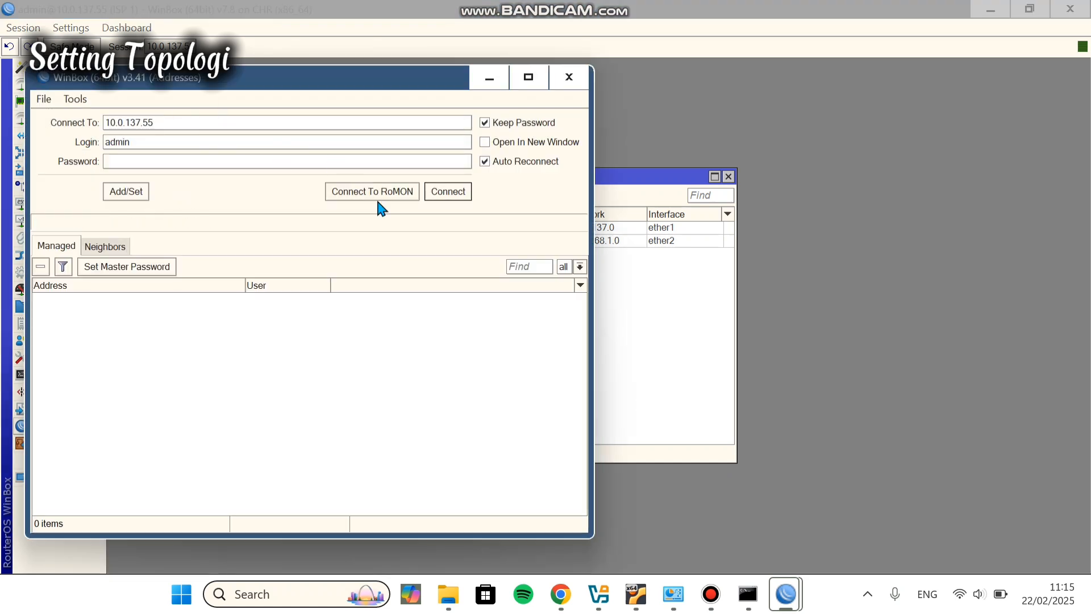
{"action": "left_click", "coordinate": [373, 191]}
{"action": "left_click", "coordinate": [110, 266]}
{"action": "left_click", "coordinate": [353, 318]}
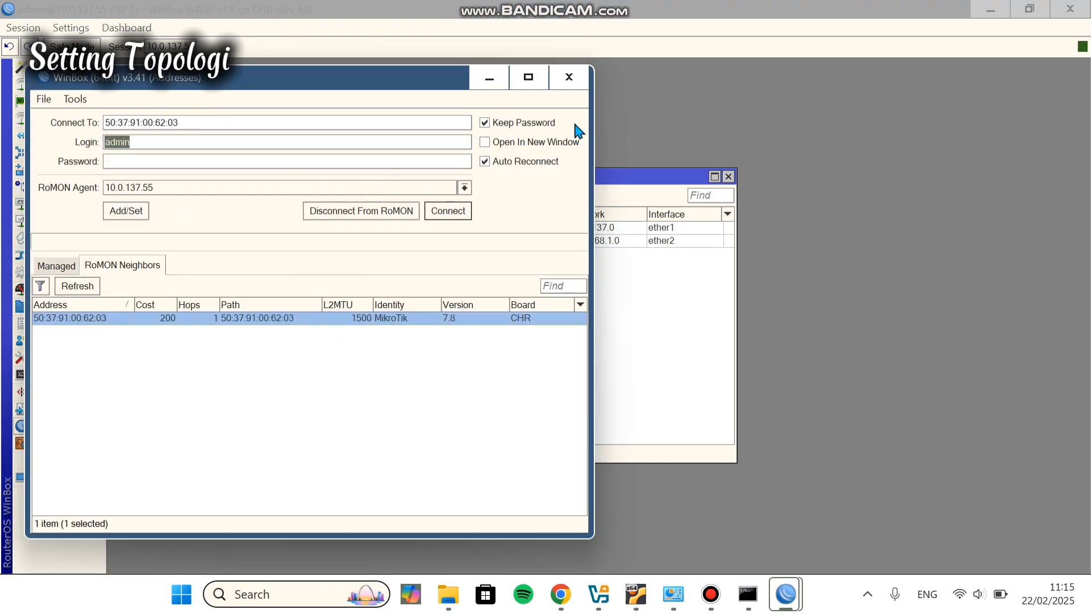
{"action": "left_click", "coordinate": [448, 211]}
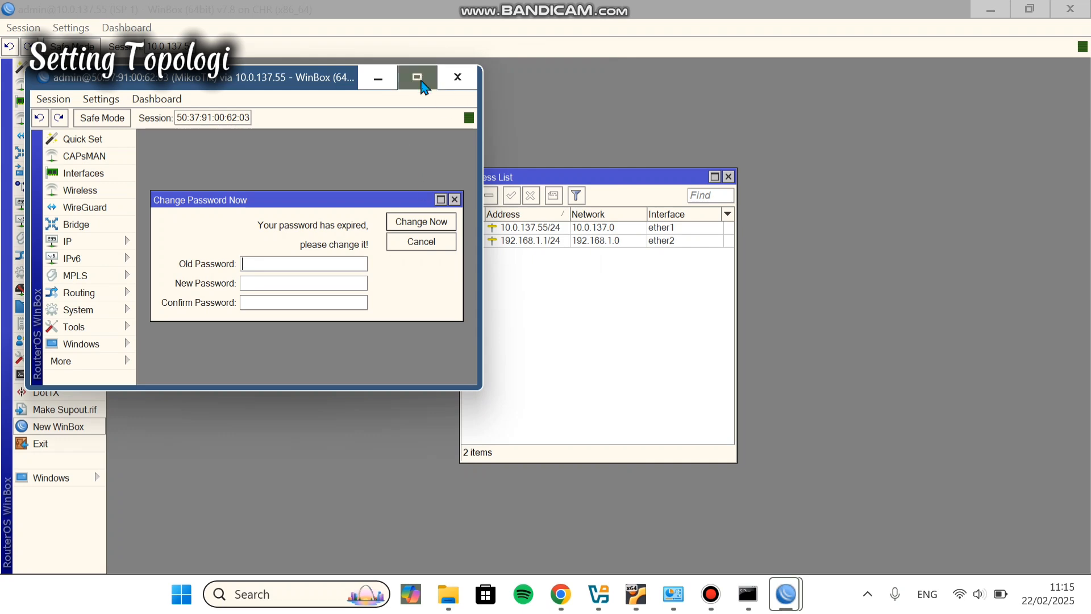
{"action": "left_click", "coordinate": [418, 77]}
{"action": "left_click", "coordinate": [424, 129]}
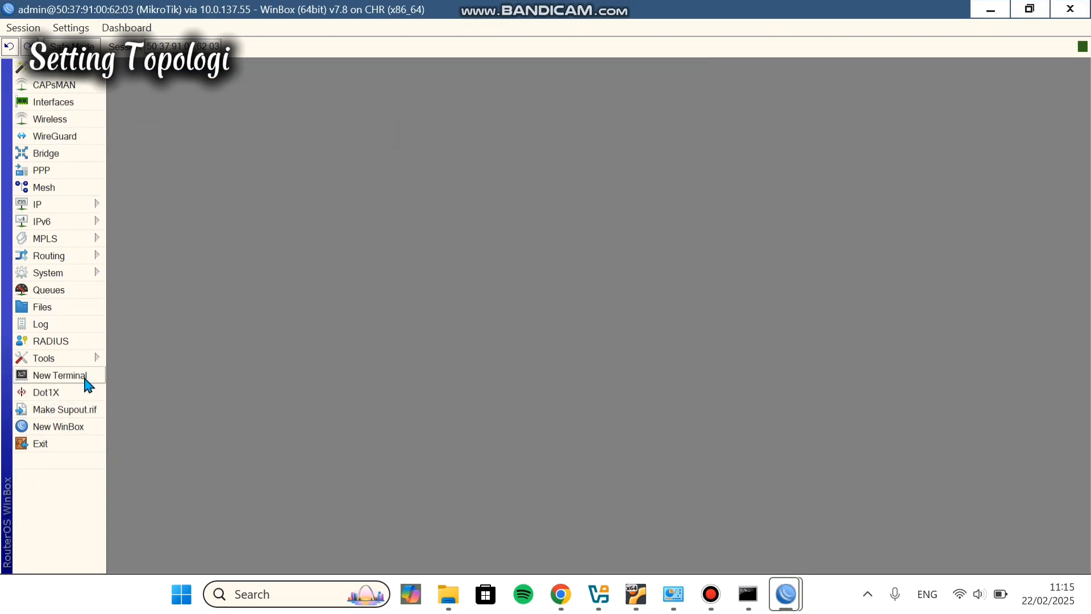
Step: From a customer router terminal, ping 192.168.1.1 and 172.16.1.1
{"action": "left_click", "coordinate": [87, 380]}
{"action": "key", "text": "Return"}
{"action": "type", "text": "ping 192.168.1.1"}
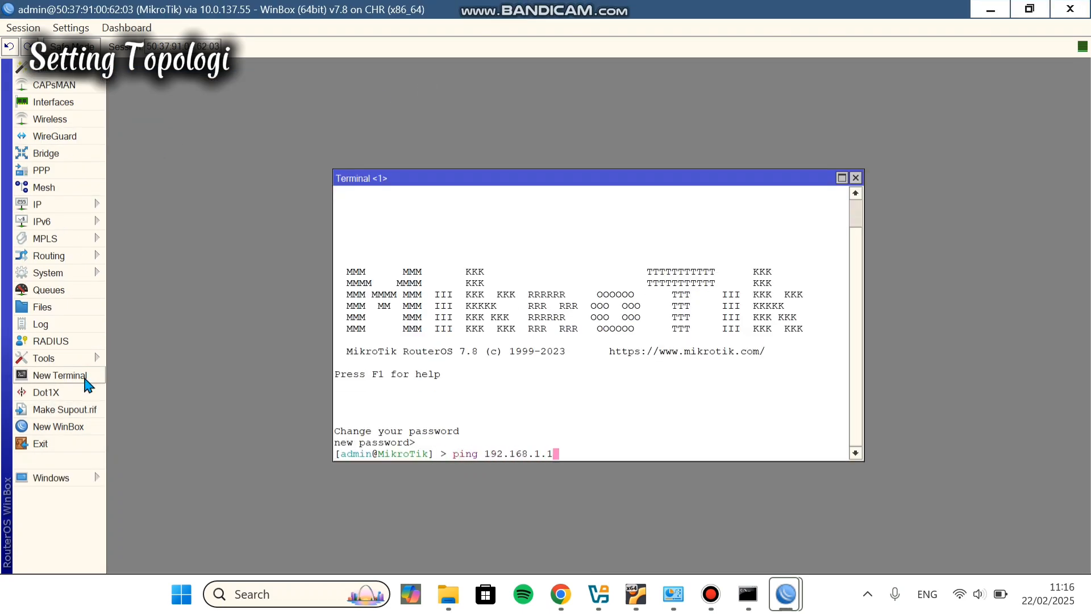
{"action": "key", "text": "Return"}
{"action": "type", "text": "ping 172.16.1.1"}
{"action": "key", "text": "Return"}
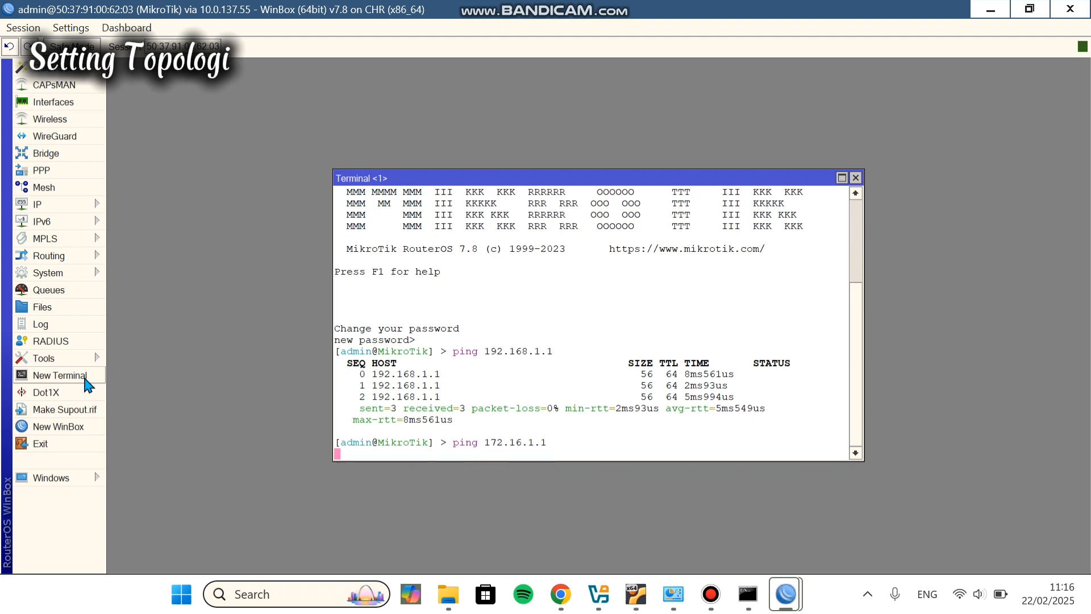
Step: Add two 0.0.0.0/0 routes with gateways 192.168.1.1 and 172.16.1.1
{"action": "left_click", "coordinate": [56, 205]}
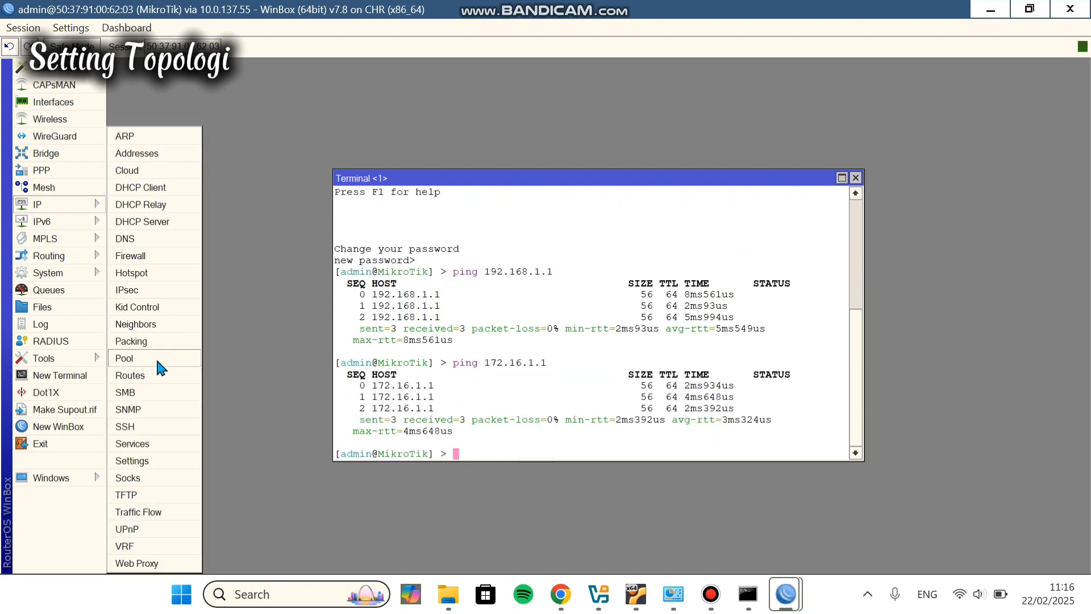
{"action": "left_click", "coordinate": [156, 356]}
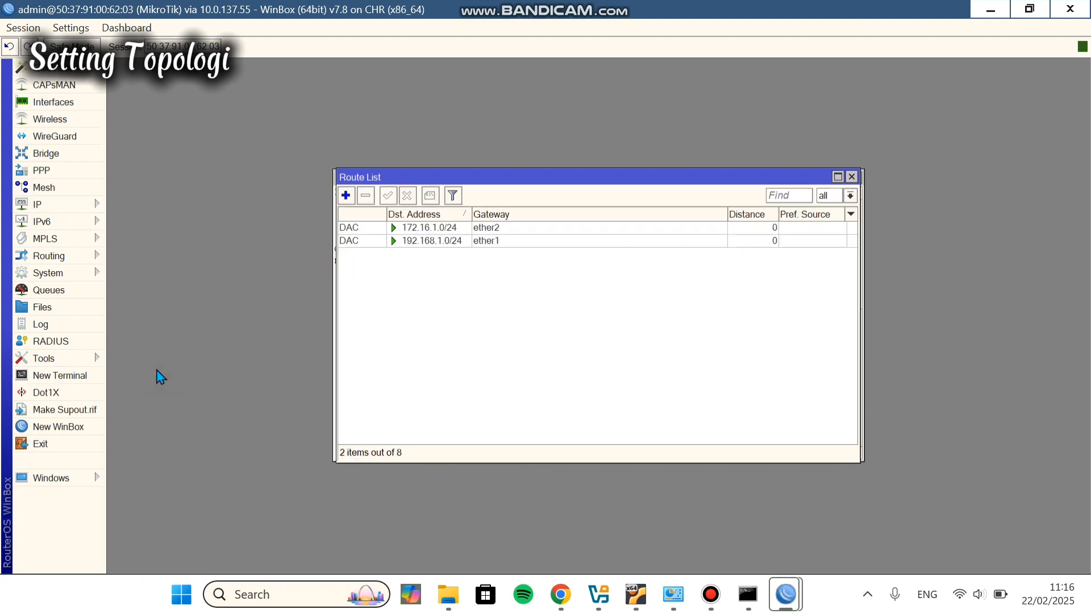
{"action": "left_click", "coordinate": [346, 195]}
{"action": "left_click", "coordinate": [582, 189]}
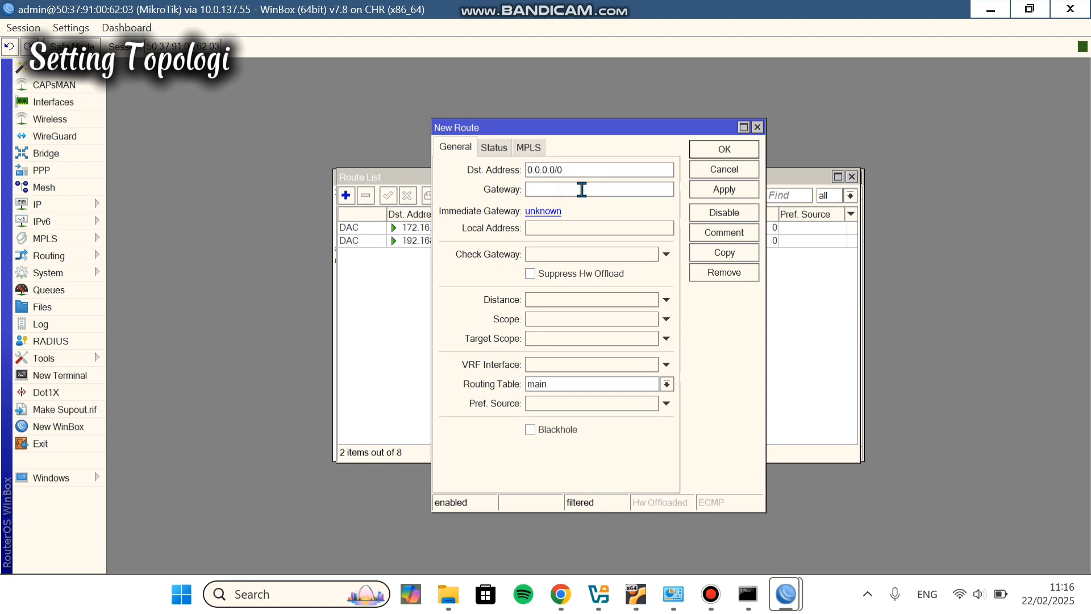
{"action": "type", "text": "192.168.1.1"}
{"action": "left_click", "coordinate": [733, 190]}
{"action": "left_click", "coordinate": [730, 152]}
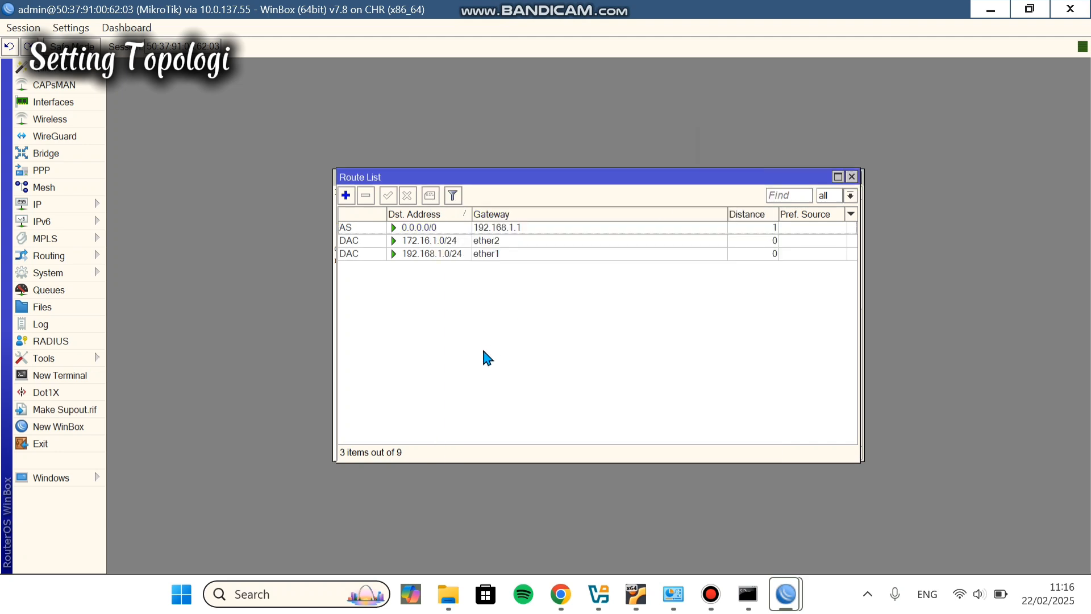
{"action": "left_click", "coordinate": [345, 195]}
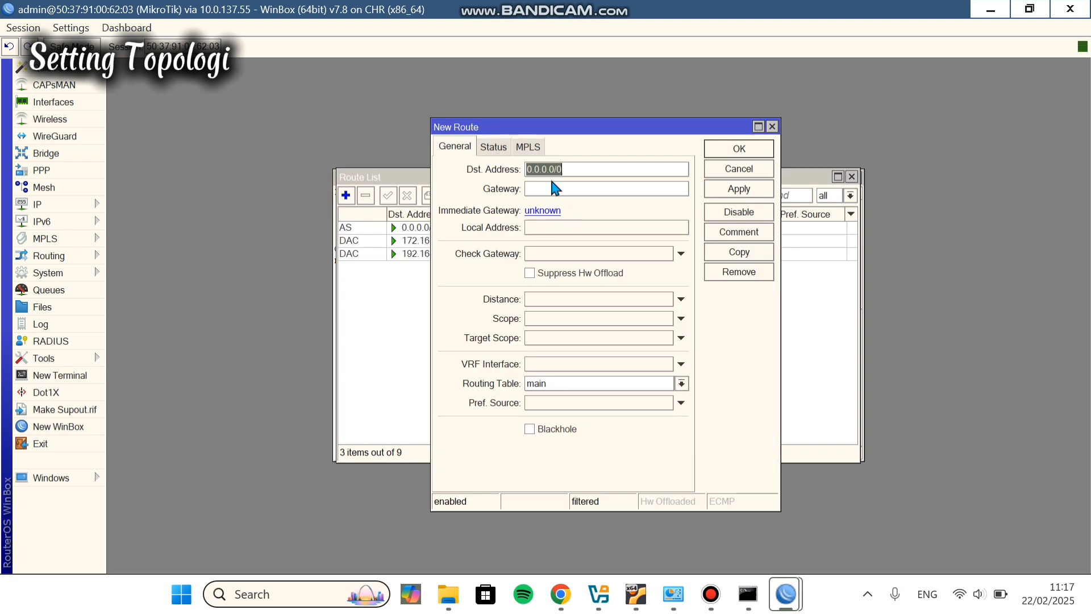
{"action": "left_click", "coordinate": [550, 188]}
{"action": "type", "text": "172.16.1.1"}
{"action": "left_click", "coordinate": [739, 190]}
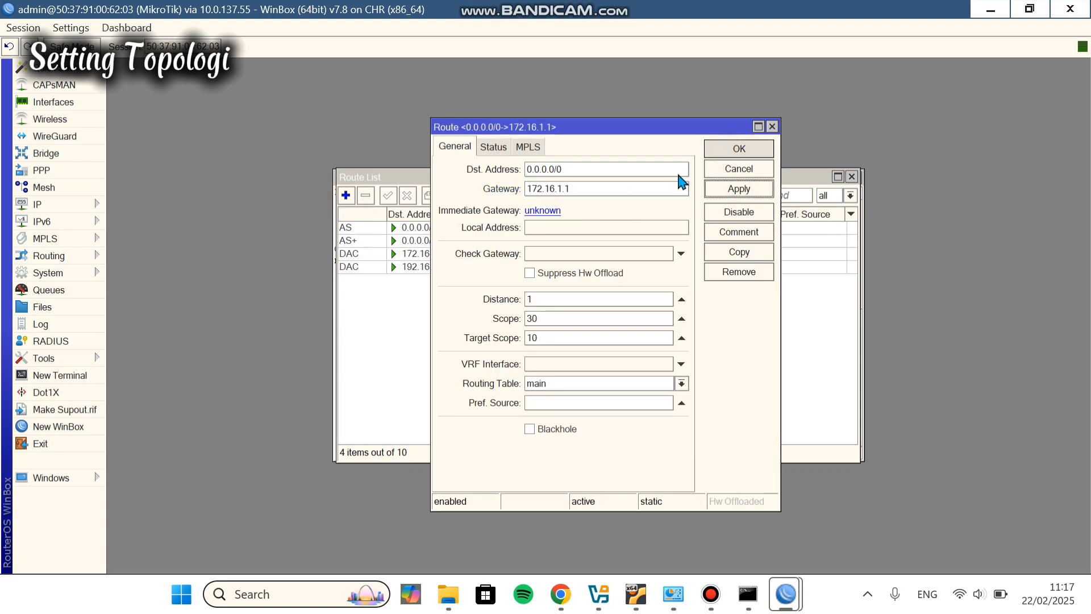
{"action": "left_click", "coordinate": [735, 150]}
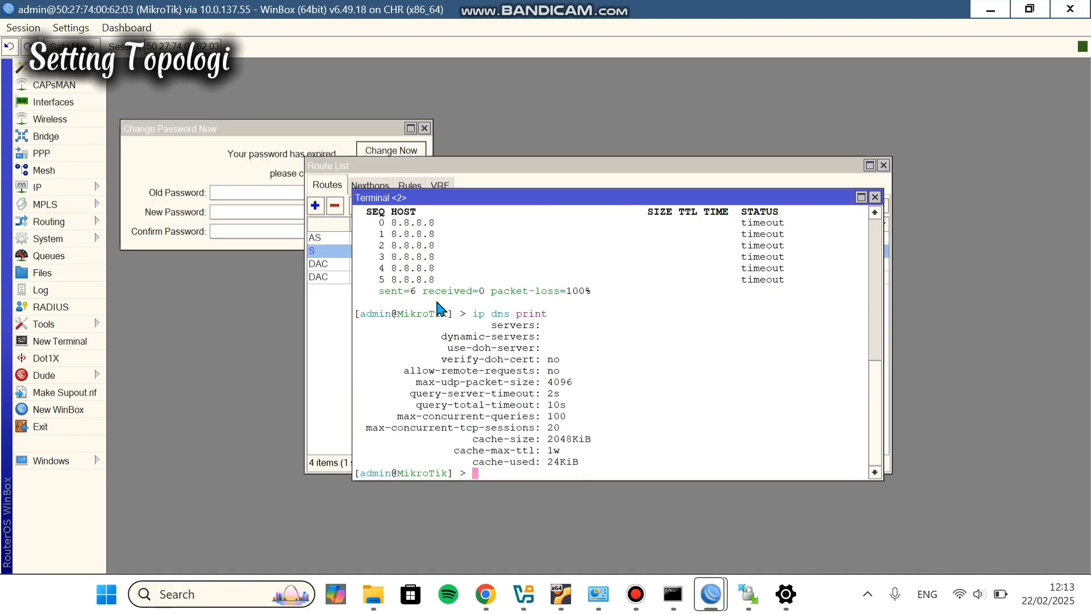
Step: From an ISP 2 router terminal, ping 8.8.8.8 twice
{"action": "mouse_move", "coordinate": [636, 594]}
{"action": "left_click", "coordinate": [618, 547]}
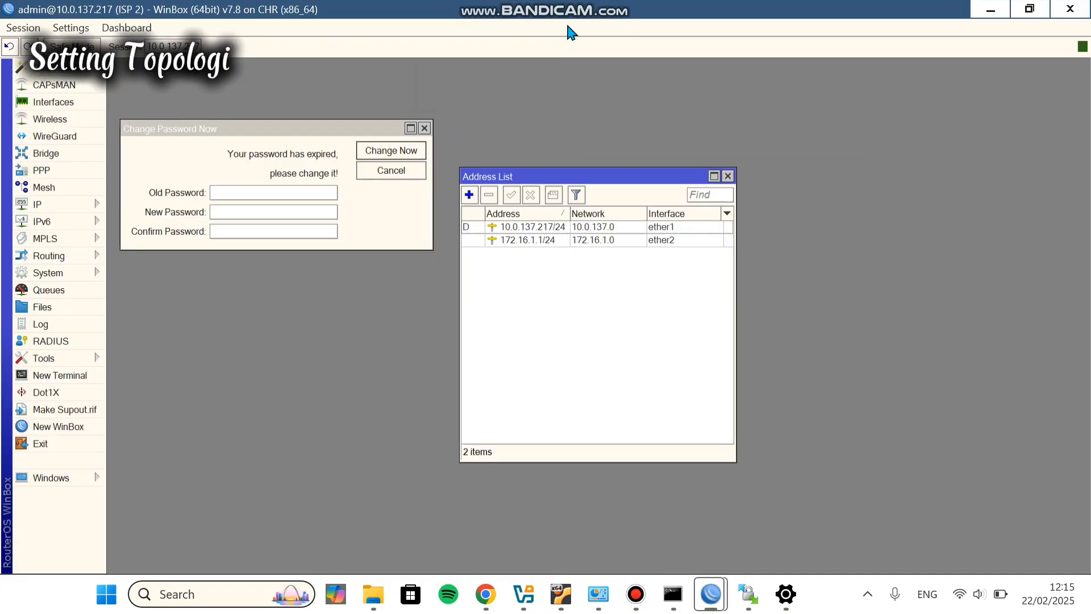
{"action": "left_click", "coordinate": [67, 374]}
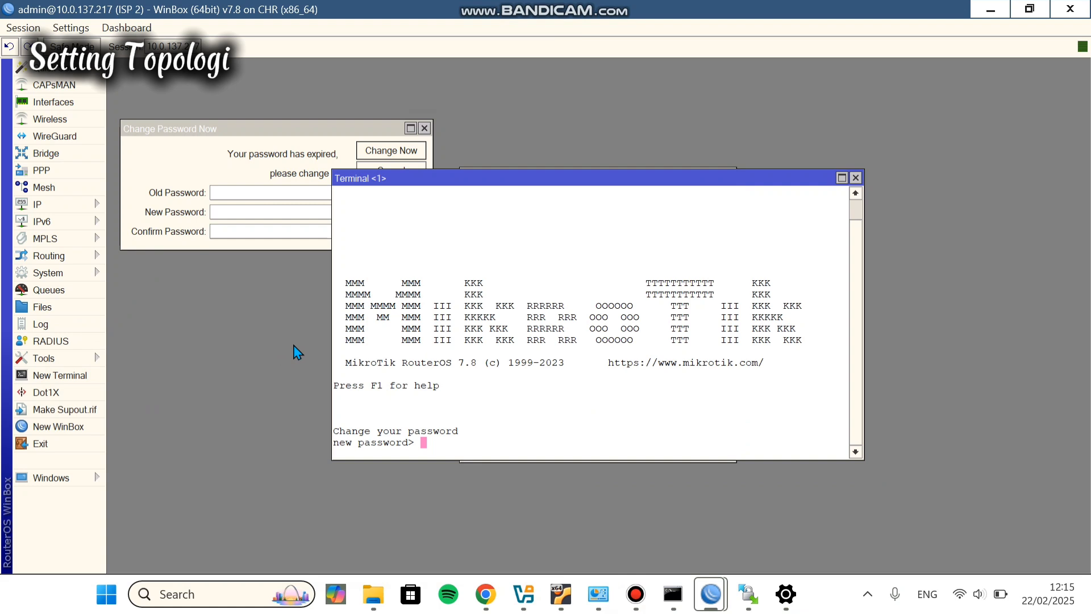
{"action": "key", "text": "Return"}
{"action": "type", "text": "ping 8.8.8.8"}
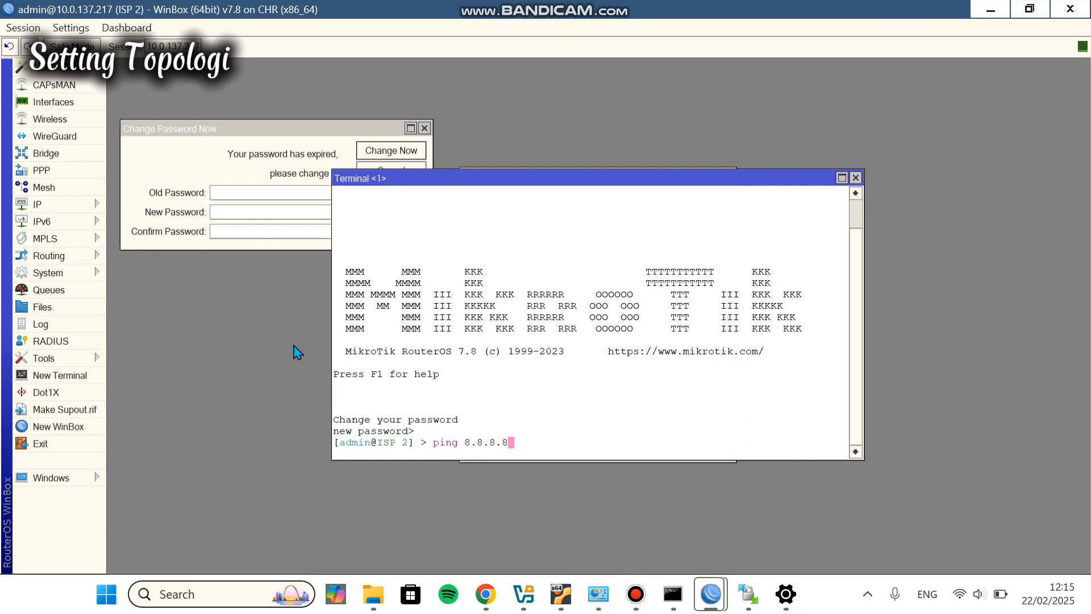
{"action": "key", "text": "Return"}
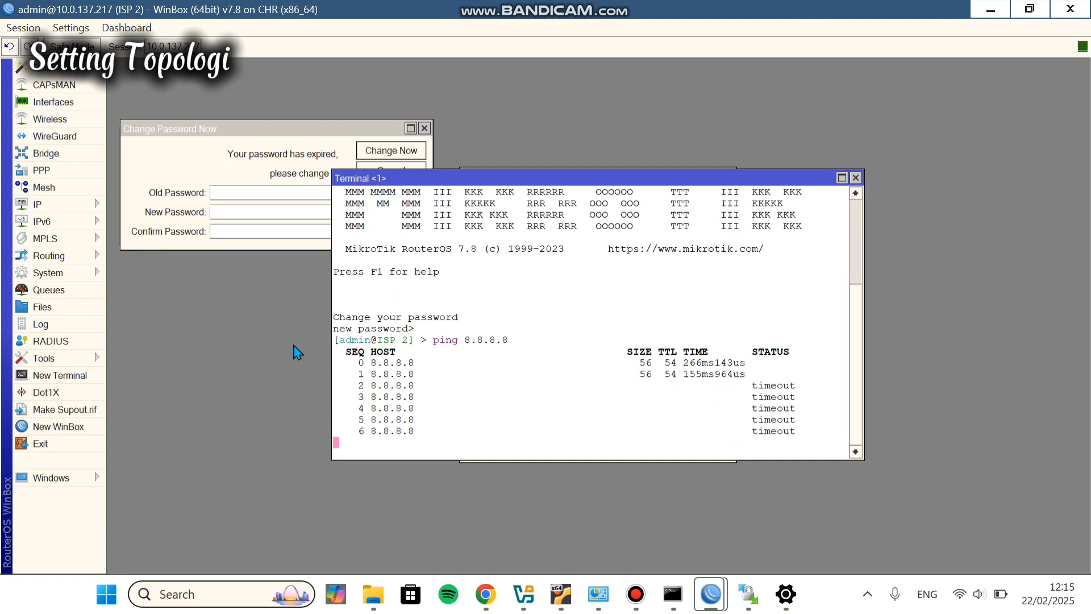
{"action": "key", "text": "ctrl+c"}
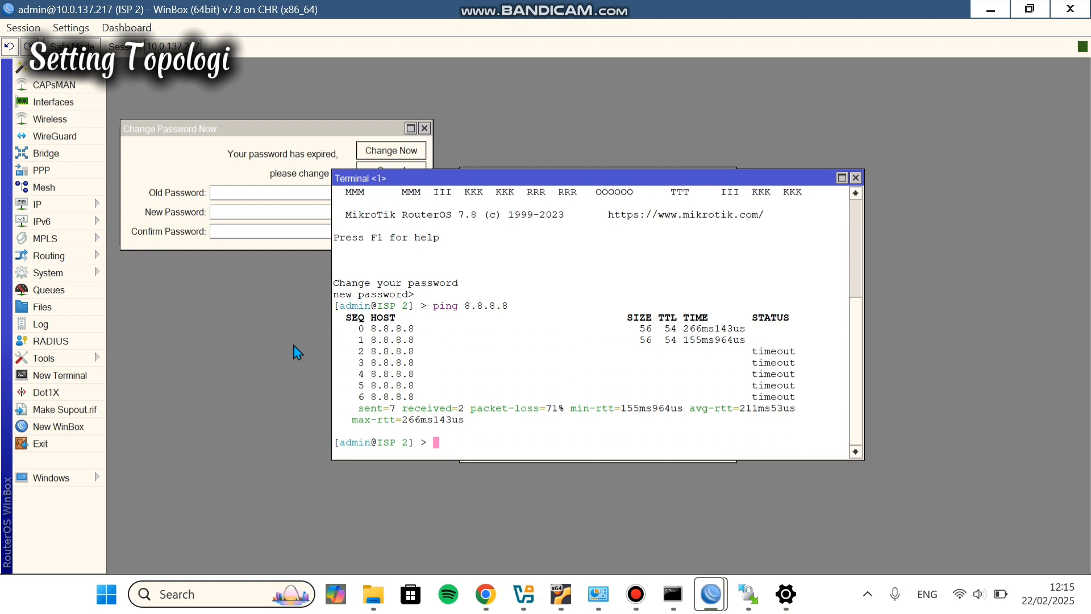
{"action": "key", "text": "Up"}
{"action": "key", "text": "Return"}
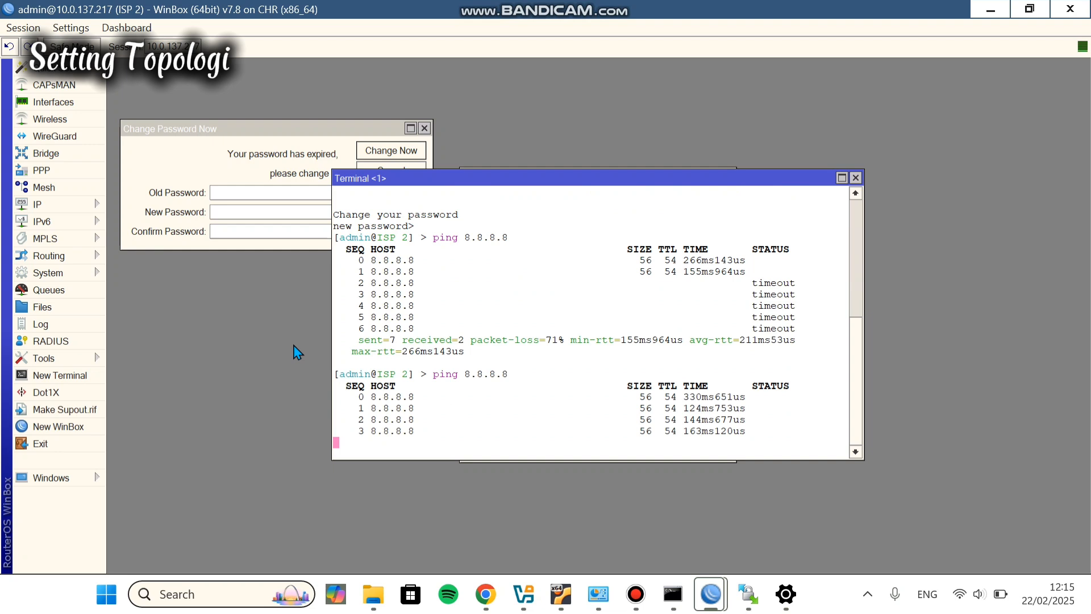
{"action": "key", "text": "ctrl+c"}
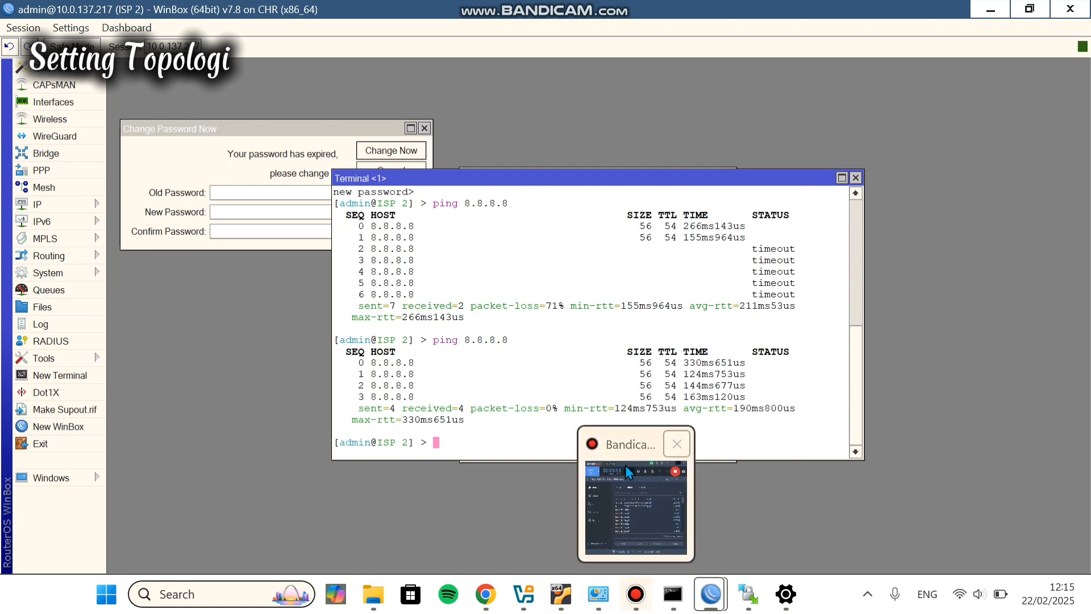
Step: Type an 'ip dns' command at the ISP 2 terminal prompt
{"action": "left_click", "coordinate": [745, 445]}
{"action": "type", "text": "dns"}
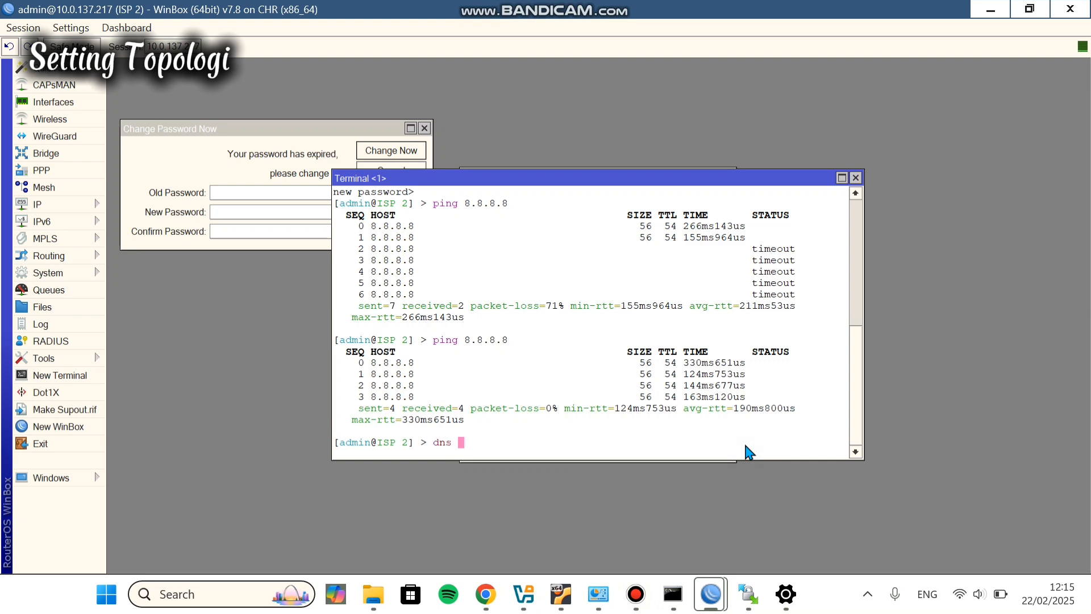
{"action": "key", "text": "BackSpace"}
{"action": "key", "text": "Left"}
{"action": "key", "text": "Left"}
{"action": "key", "text": "Left"}
{"action": "type", "text": "ip"}
{"action": "key", "text": "End"}
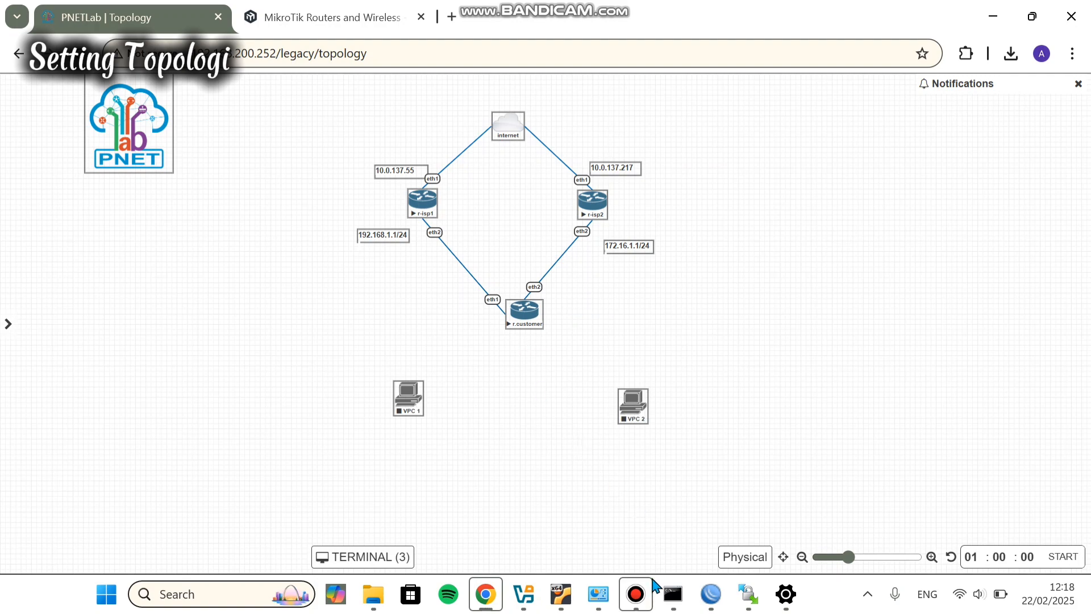
Step: Link VPC 1 eth0 to r.customer eth3
{"action": "left_click", "coordinate": [642, 595]}
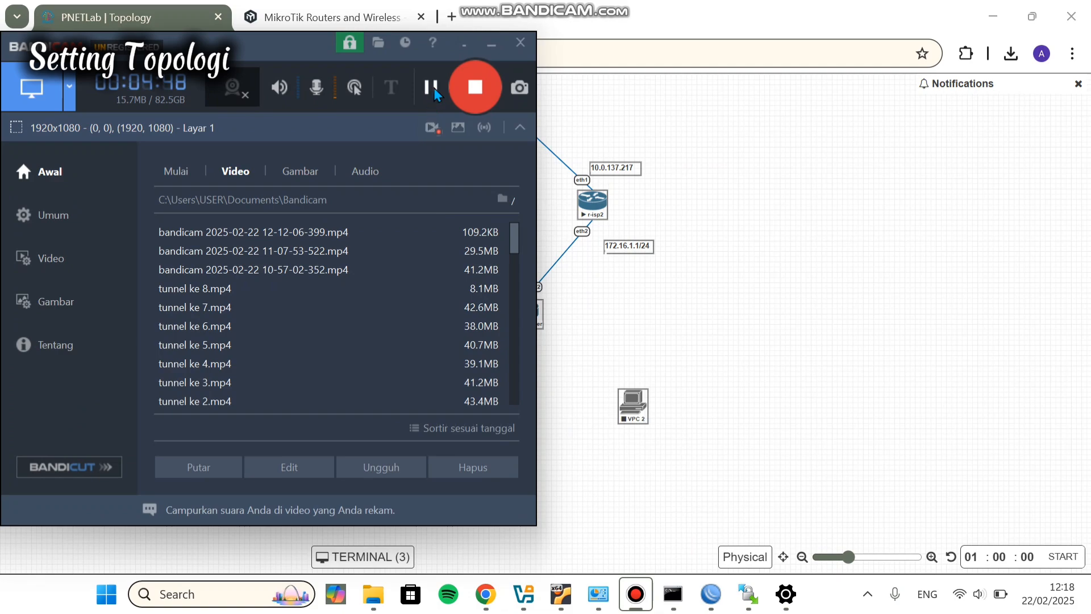
{"action": "left_click", "coordinate": [492, 44]}
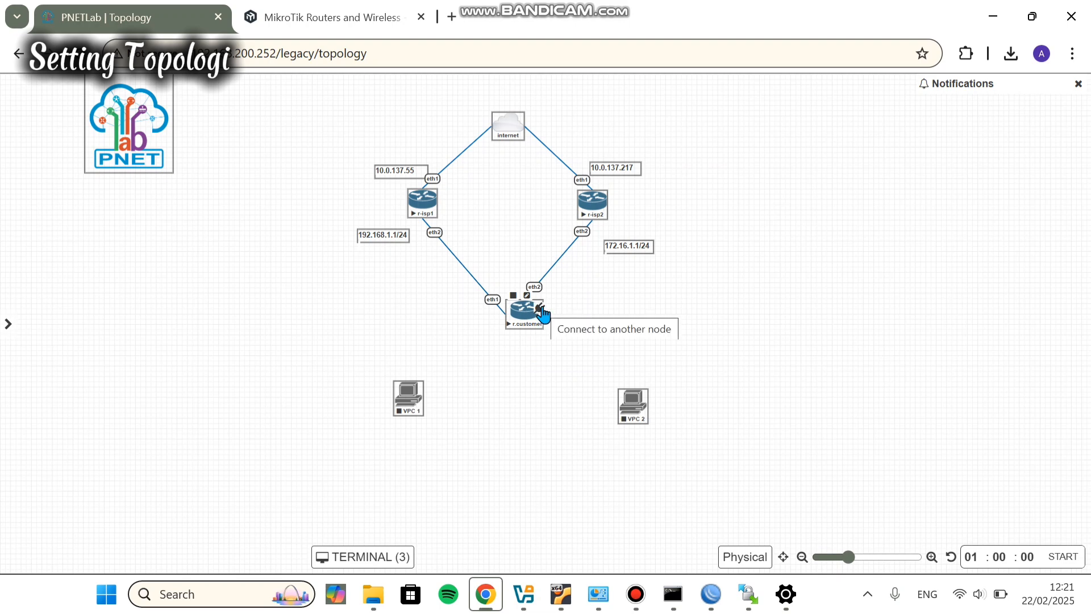
{"action": "left_click_drag", "start_coordinate": [540, 308], "coordinate": [419, 396]}
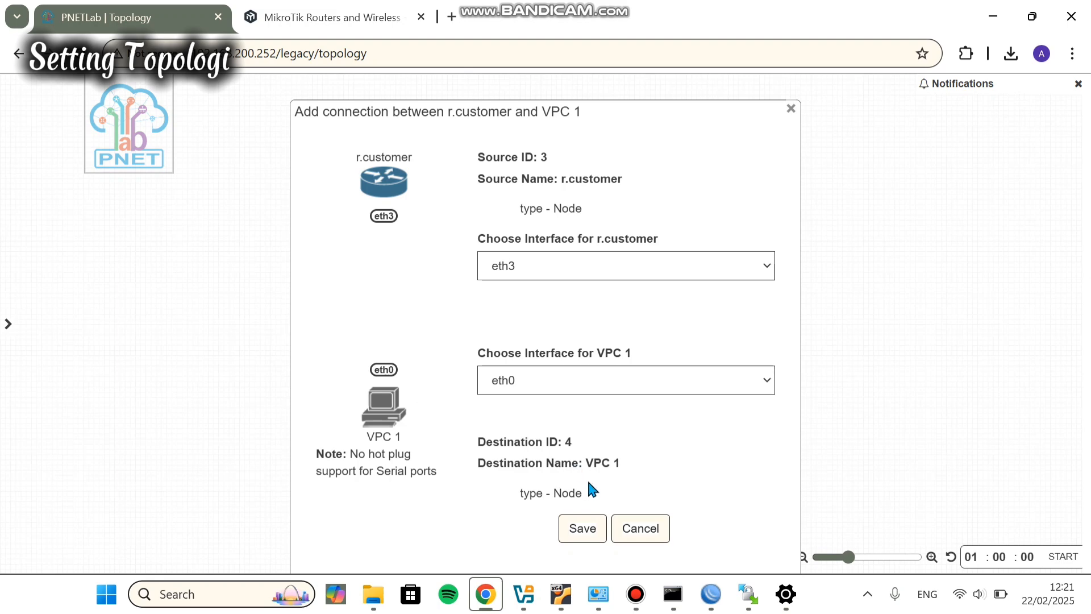
{"action": "left_click", "coordinate": [580, 531]}
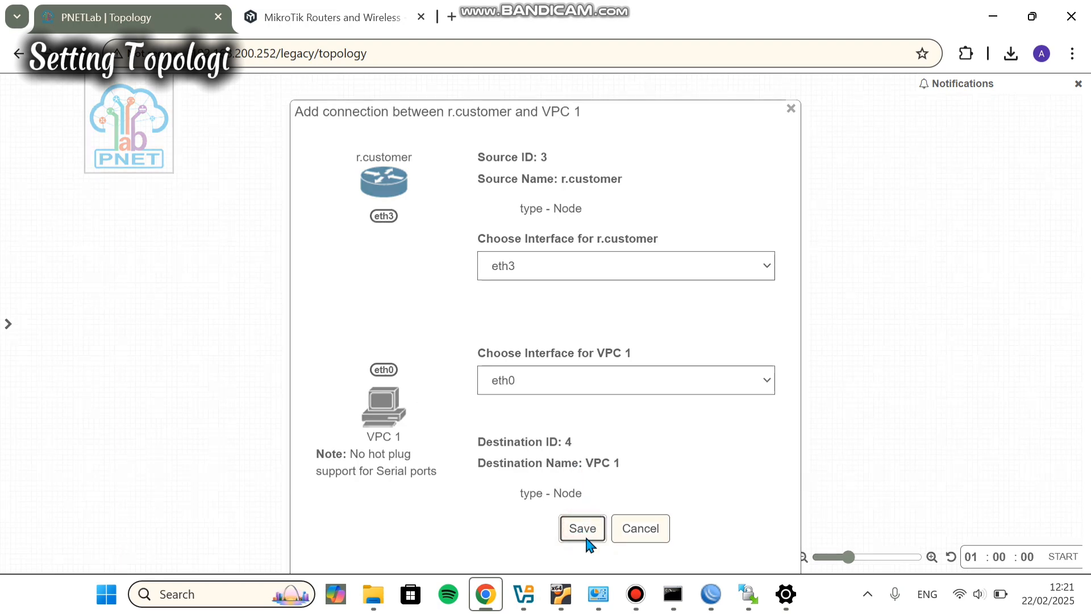
{"action": "left_click", "coordinate": [588, 530]}
{"action": "left_click", "coordinate": [591, 532]}
Step: Link VPC 2 eth0 to r.customer eth4
{"action": "mouse_move", "coordinate": [532, 321]}
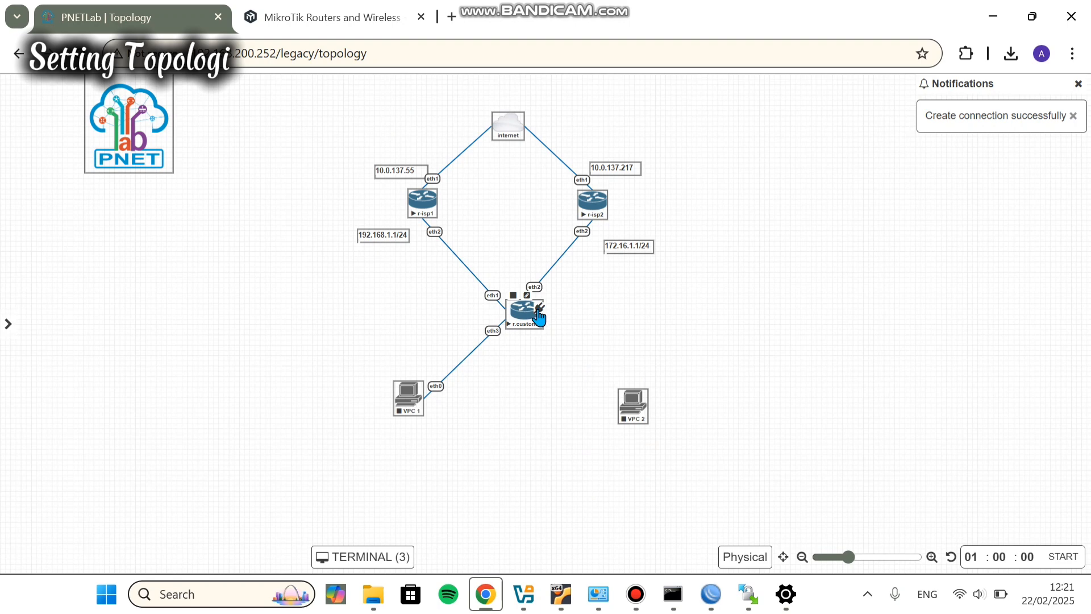
{"action": "left_click_drag", "start_coordinate": [539, 311], "coordinate": [632, 401]}
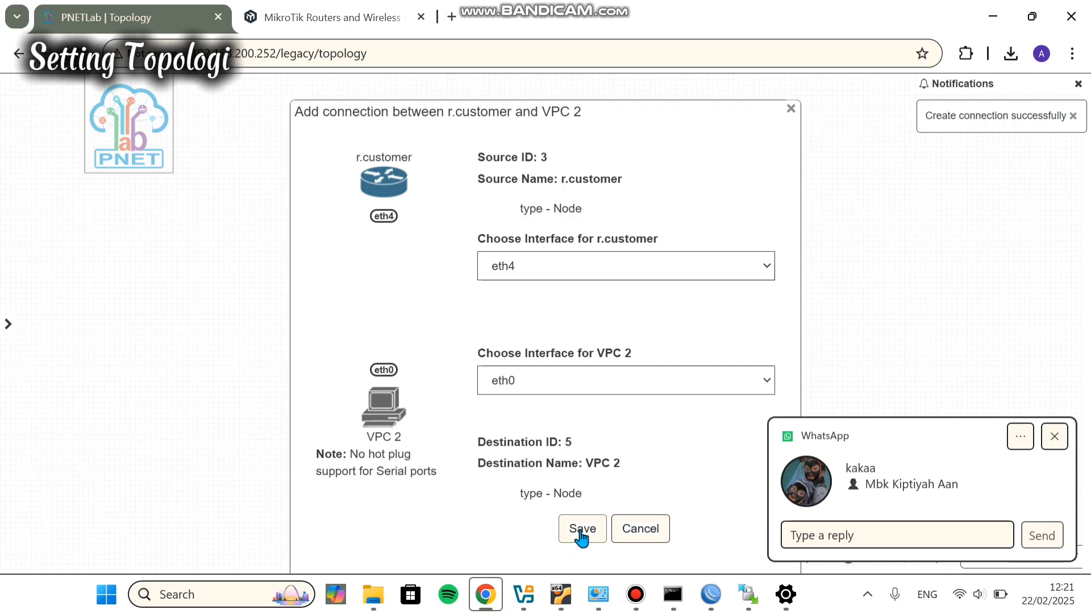
{"action": "left_click", "coordinate": [580, 535]}
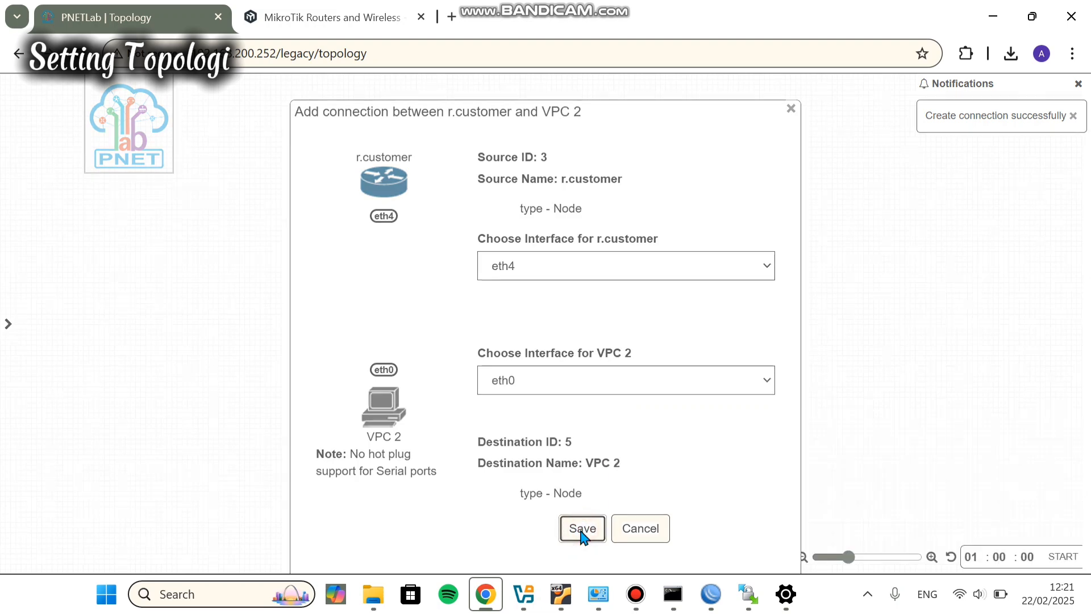
{"action": "left_click", "coordinate": [591, 529]}
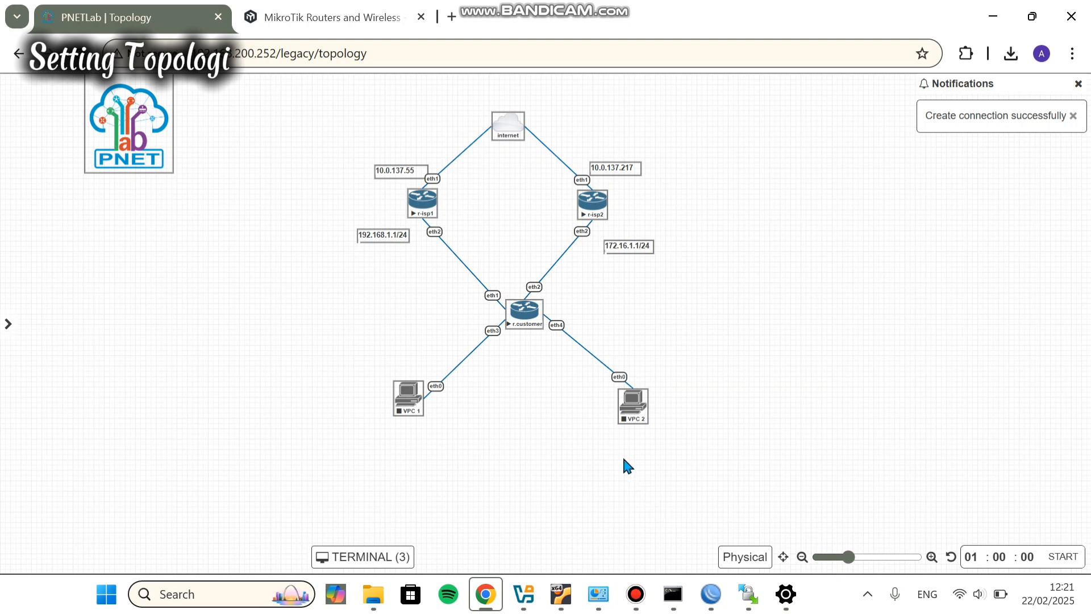
Step: Start VPC 1 and VPC 2 in the topology
{"action": "left_click", "coordinate": [401, 377]}
{"action": "mouse_move", "coordinate": [625, 411]}
{"action": "left_click", "coordinate": [624, 386]}
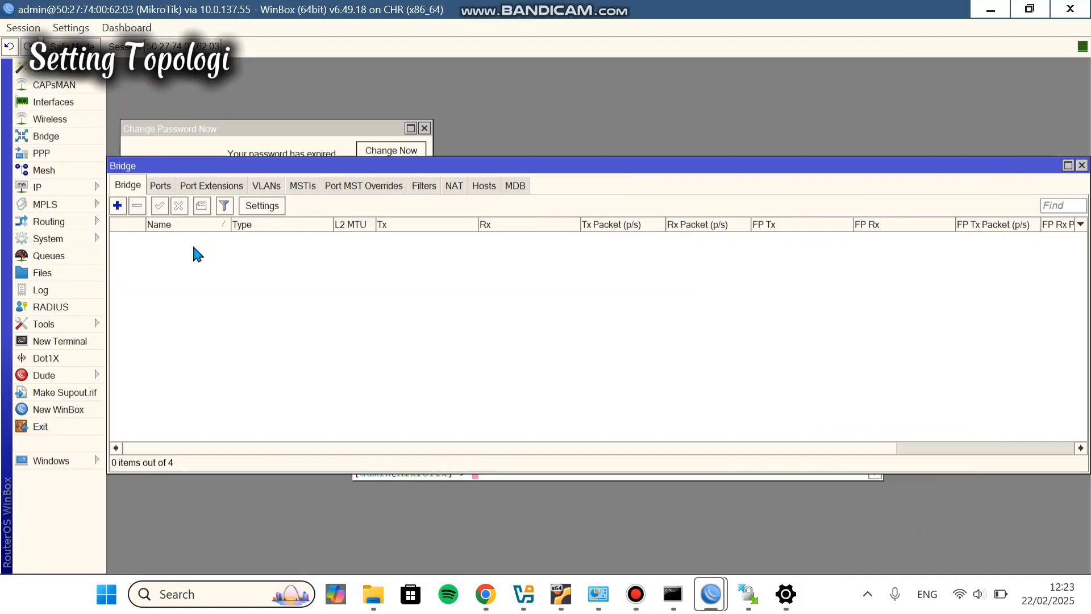
Step: Create a new bridge named bridge34 on the customer router
{"action": "left_click", "coordinate": [117, 205]}
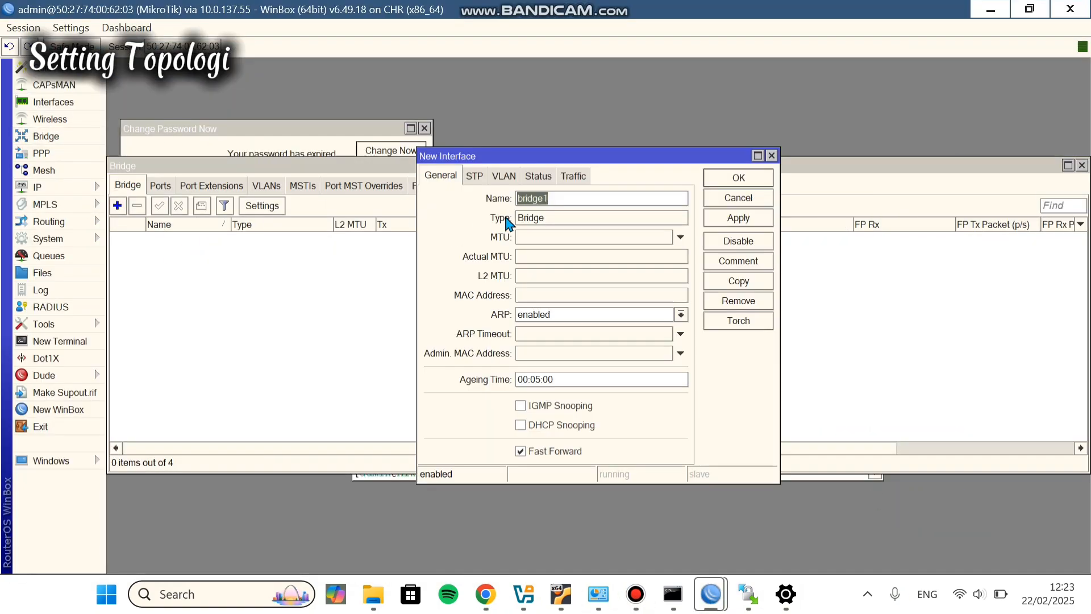
{"action": "left_click", "coordinate": [560, 199]}
{"action": "key", "text": "BackSpace"}
{"action": "type", "text": "34"}
{"action": "key", "text": "Return"}
Step: Add ether3 and ether4 as ports of bridge34
{"action": "left_click", "coordinate": [160, 185]}
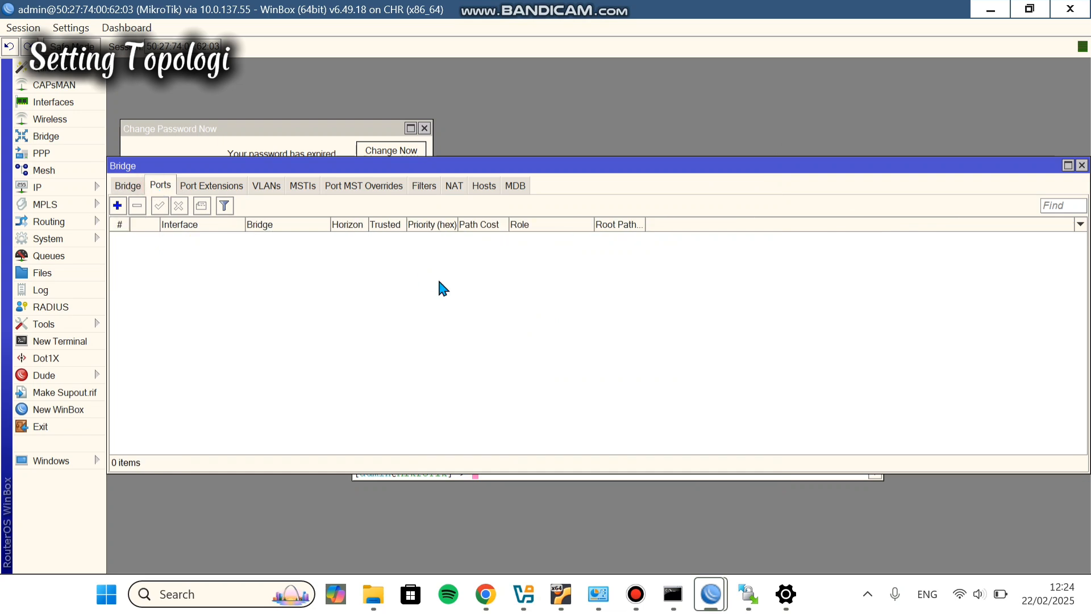
{"action": "left_click", "coordinate": [117, 205]}
{"action": "left_click", "coordinate": [677, 218]}
{"action": "left_click", "coordinate": [515, 277]}
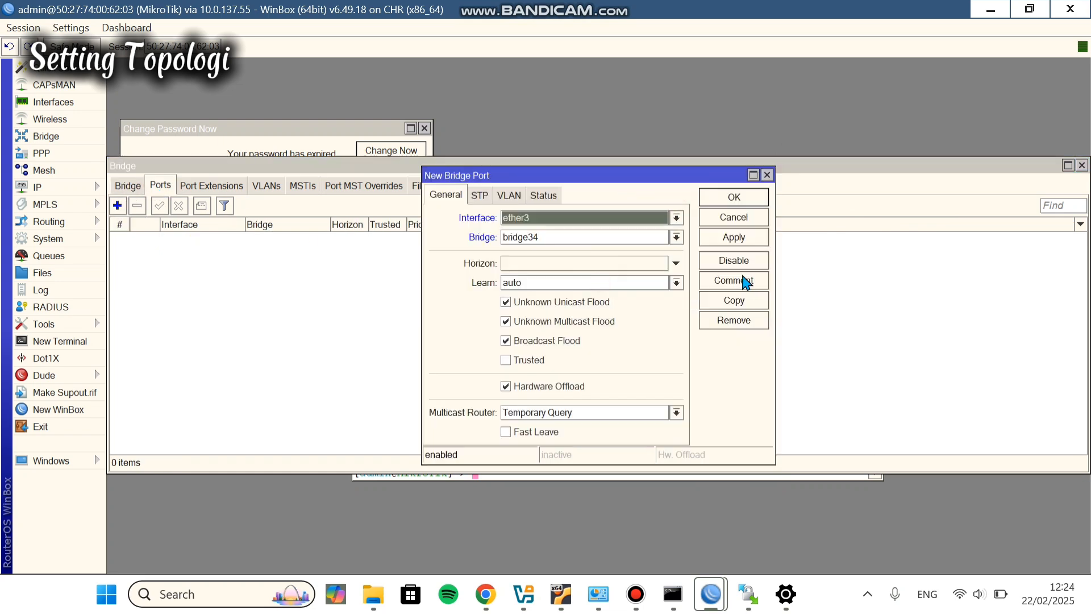
{"action": "left_click", "coordinate": [725, 193]}
{"action": "left_click", "coordinate": [117, 205]}
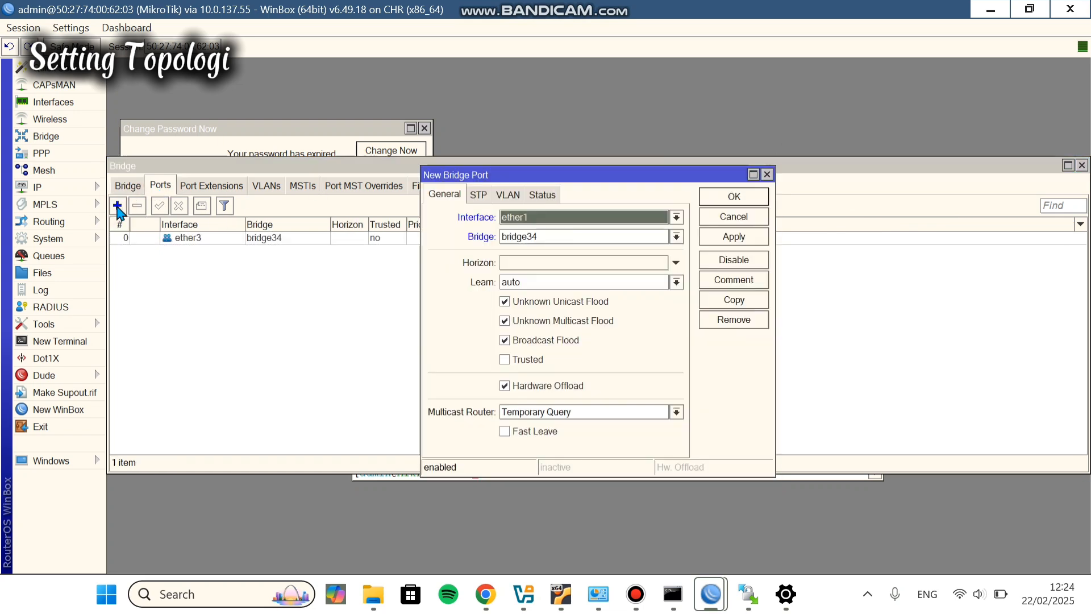
{"action": "left_click", "coordinate": [677, 217]}
{"action": "left_click", "coordinate": [574, 284]}
{"action": "left_click", "coordinate": [739, 238]}
{"action": "left_click", "coordinate": [733, 196]}
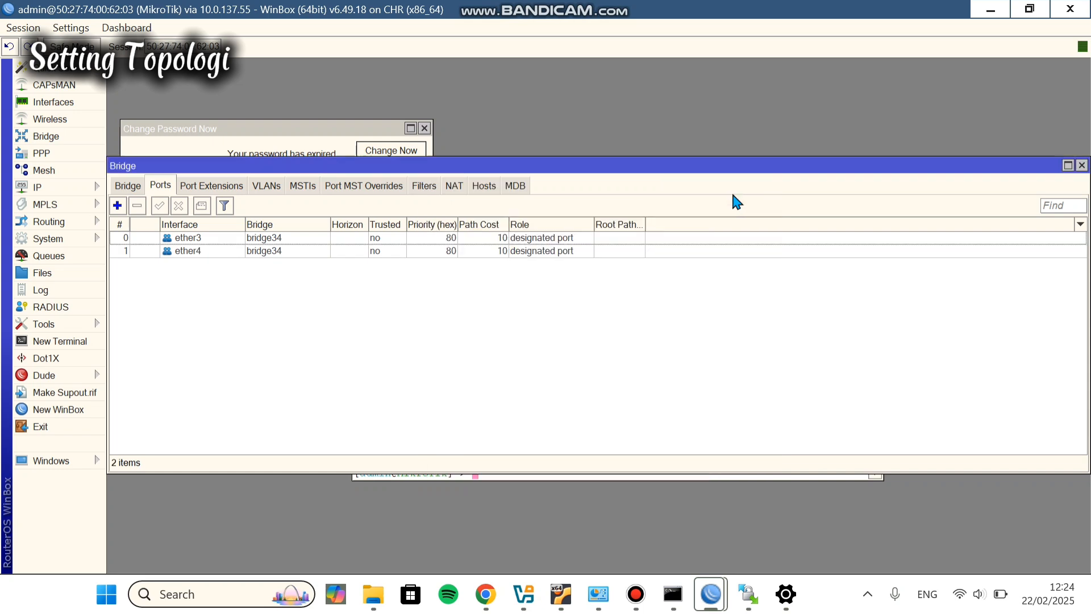
{"action": "left_click", "coordinate": [37, 187]}
Step: Assign address 10.10.10.1/24 to bridge34
{"action": "left_click", "coordinate": [159, 168]}
{"action": "left_click", "coordinate": [470, 195]}
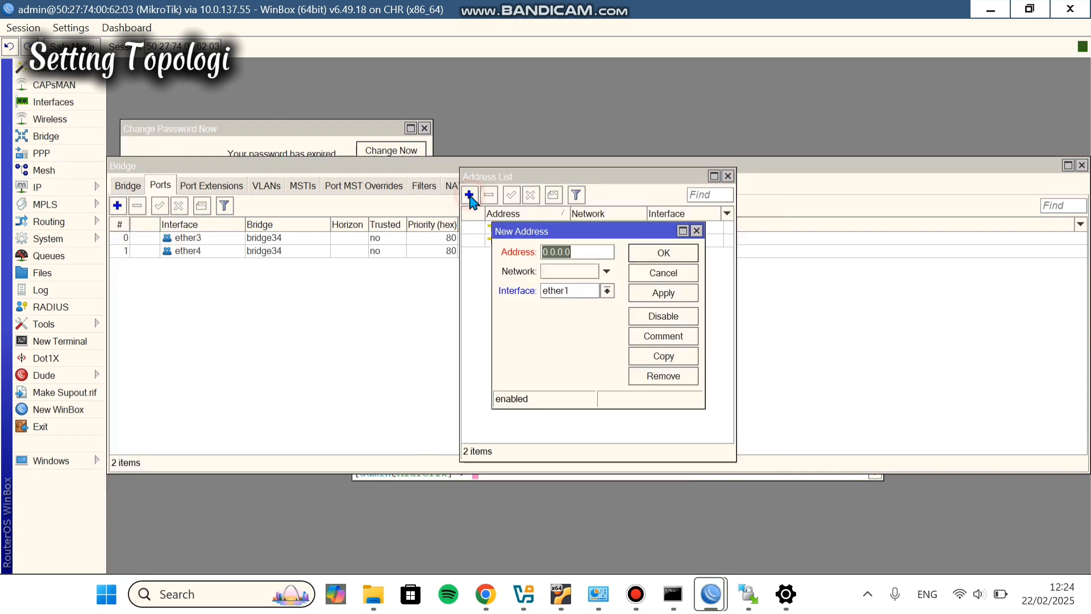
{"action": "type", "text": "10.10.10.1/24"}
{"action": "left_click", "coordinate": [611, 288]}
{"action": "left_click", "coordinate": [602, 305]}
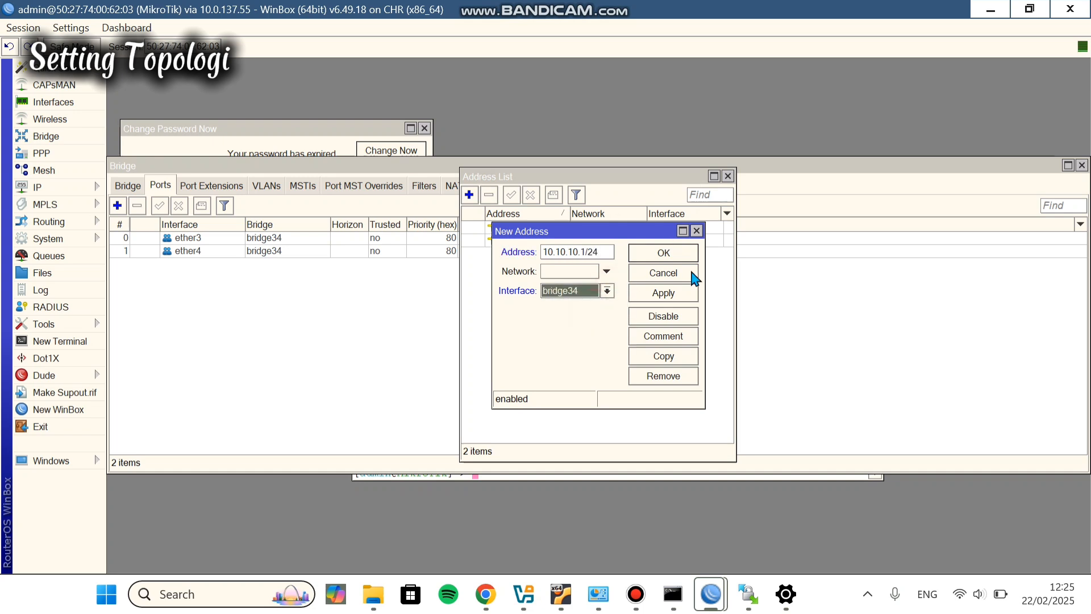
{"action": "left_click", "coordinate": [666, 294]}
{"action": "left_click", "coordinate": [707, 251]}
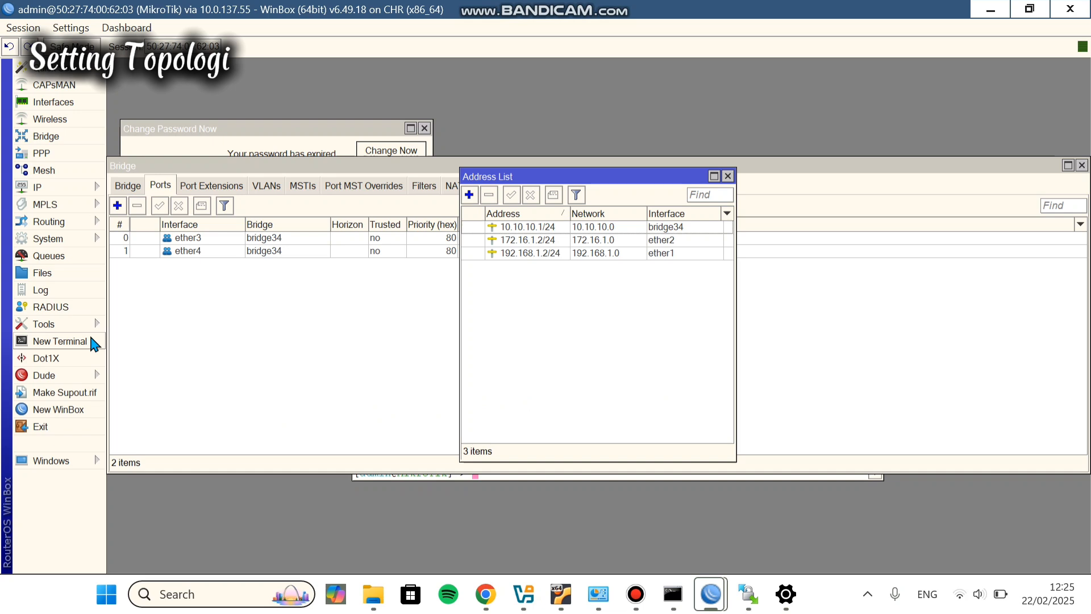
Step: Run DHCP Setup on bridge34 with DNS 8.8.8.8 and a 10-minute lease
{"action": "left_click", "coordinate": [85, 188]}
{"action": "left_click", "coordinate": [149, 237]}
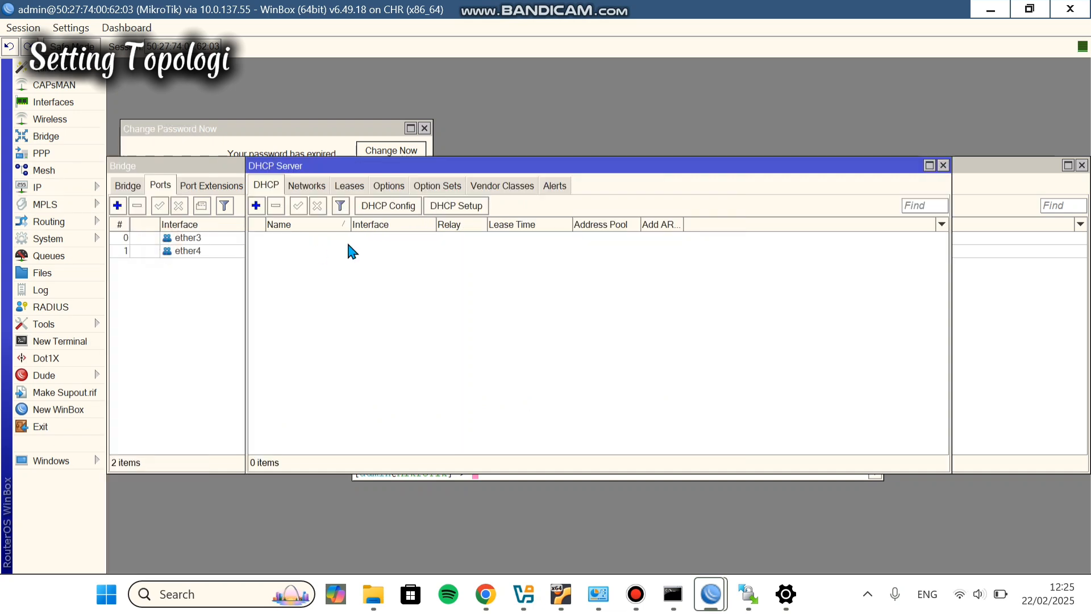
{"action": "left_click", "coordinate": [446, 209]}
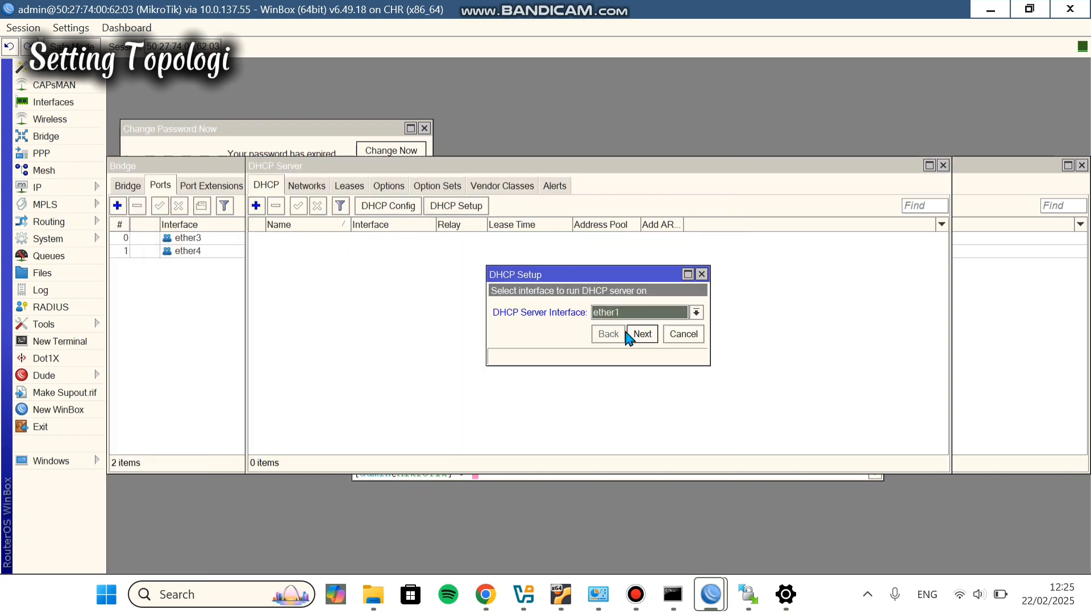
{"action": "left_click", "coordinate": [696, 312]}
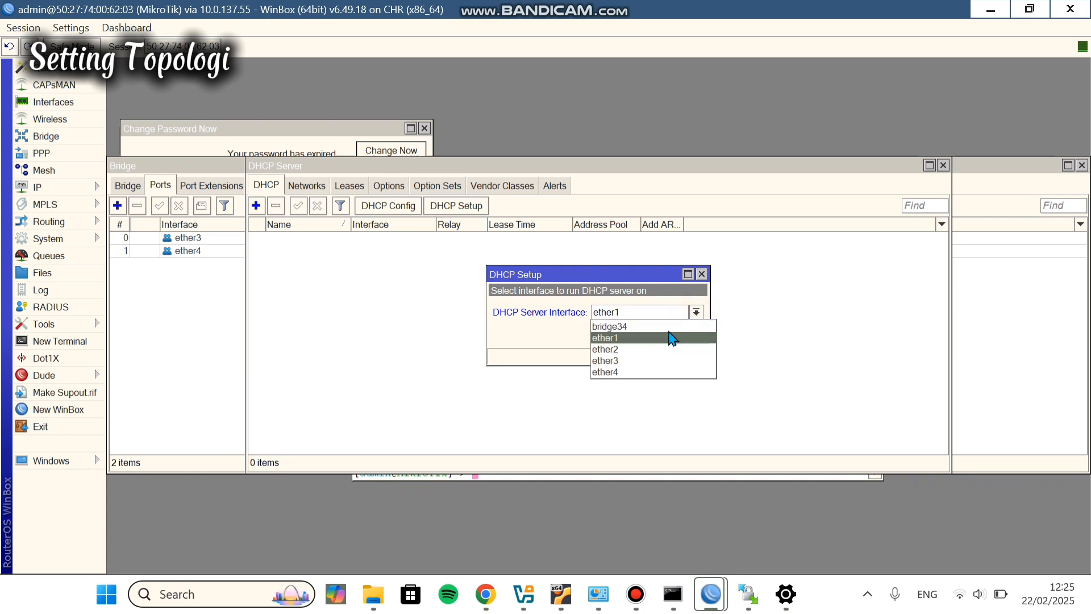
{"action": "left_click", "coordinate": [677, 325]}
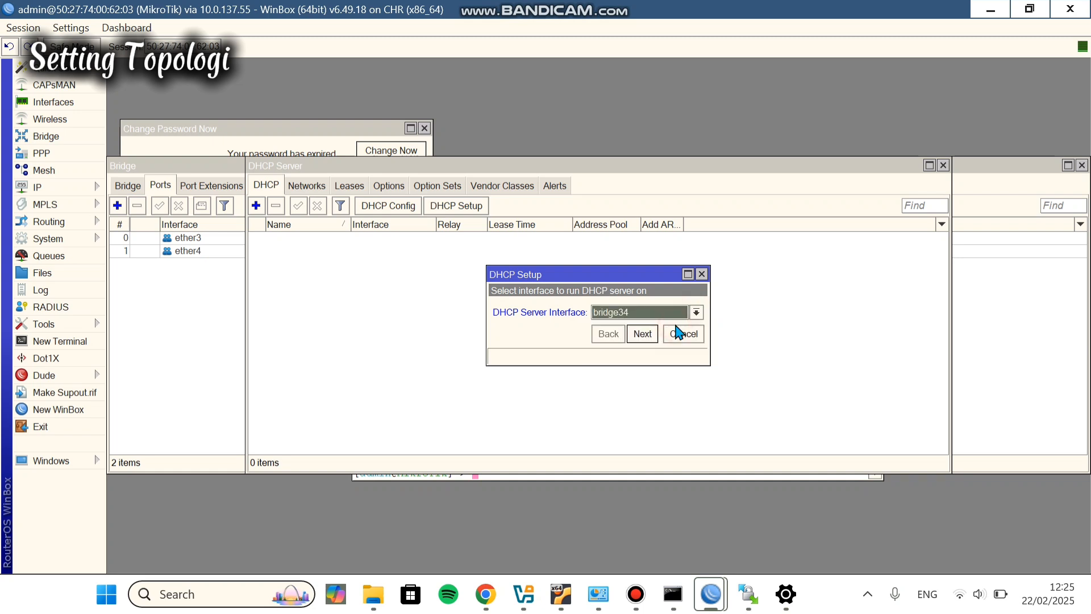
{"action": "left_click", "coordinate": [642, 334]}
{"action": "left_click", "coordinate": [643, 334]}
{"action": "left_click", "coordinate": [643, 333]}
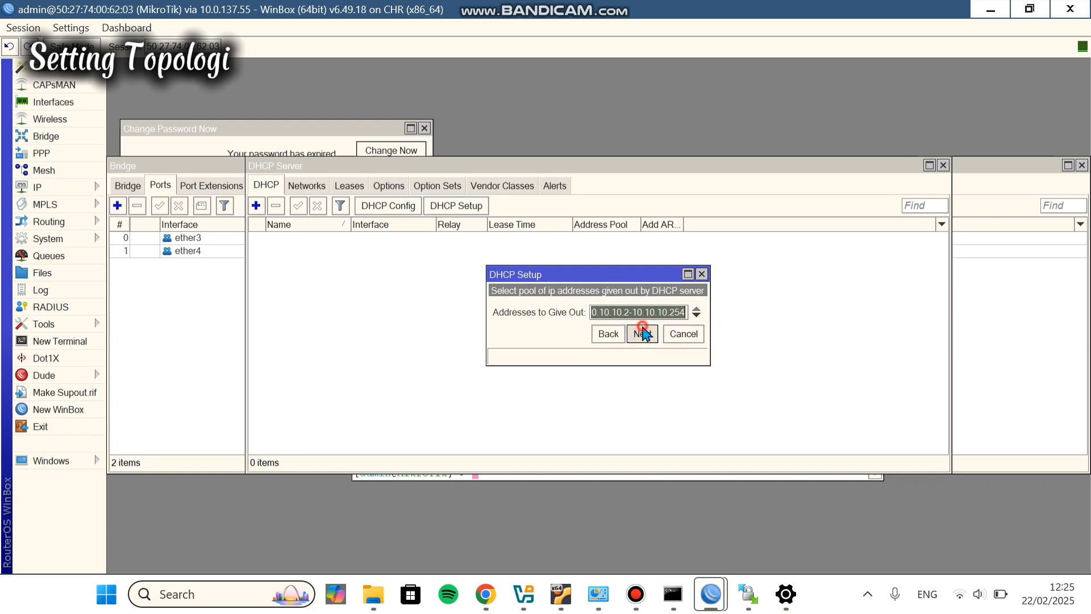
{"action": "left_click", "coordinate": [642, 334]}
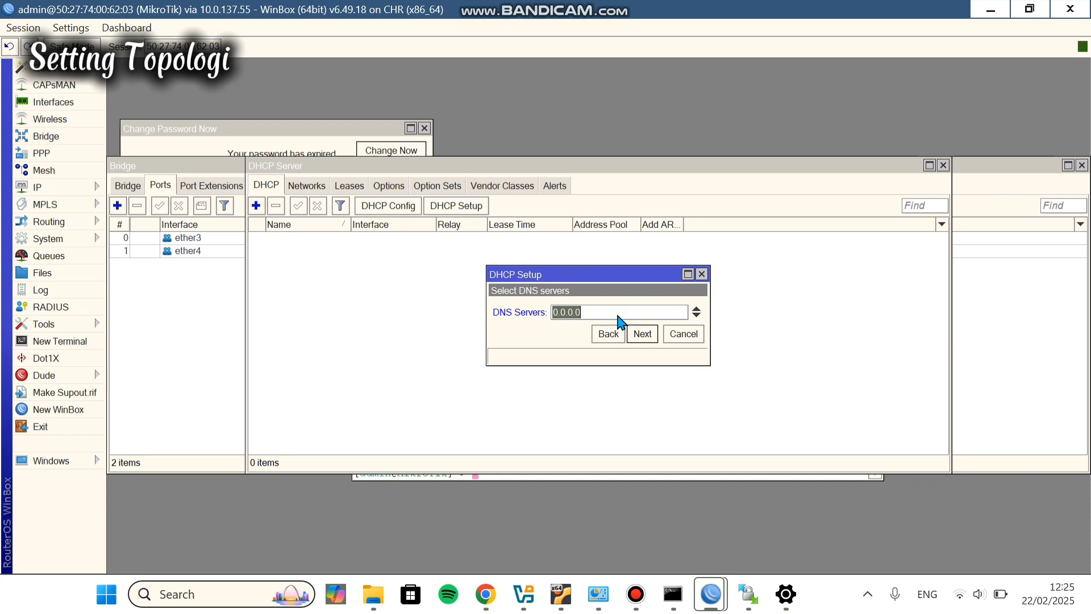
{"action": "type", "text": "8.8.8.8"}
{"action": "left_click", "coordinate": [651, 333]}
{"action": "left_click", "coordinate": [653, 334]}
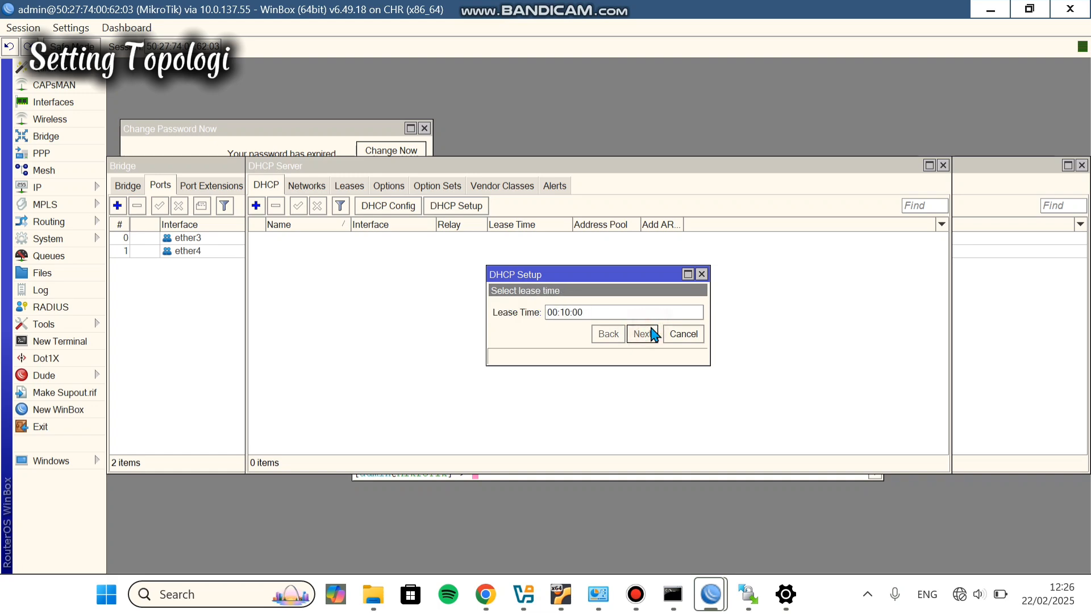
{"action": "left_click", "coordinate": [605, 309]}
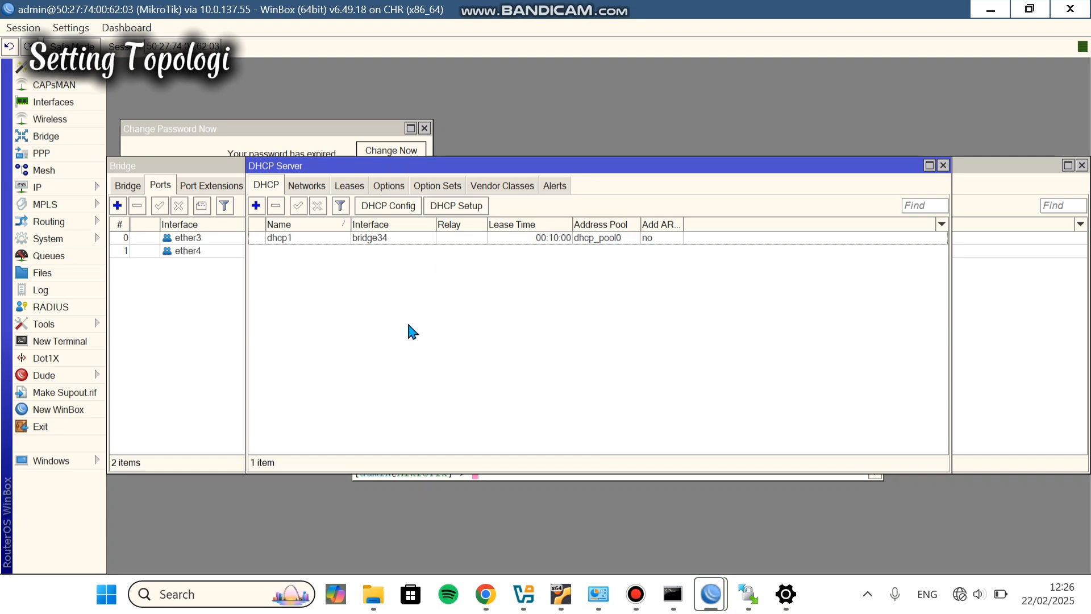
{"action": "left_click", "coordinate": [485, 594]}
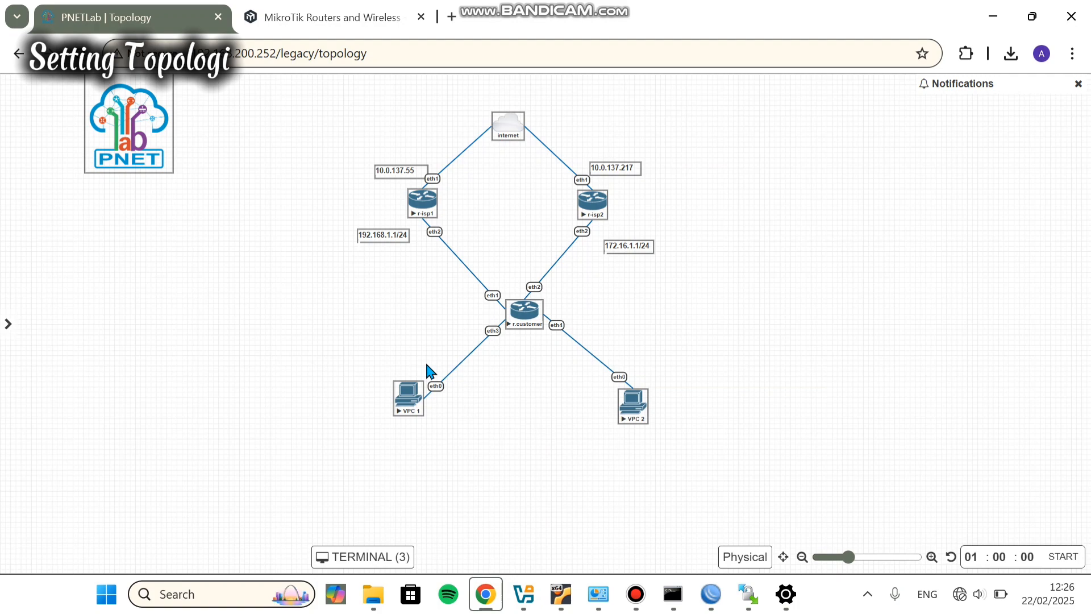
Step: Run ip dhcp on VPC 1 and VPC 2 so each leases a 10.10.10.x address with gateway 10.10.10.1
{"action": "left_click", "coordinate": [408, 397]}
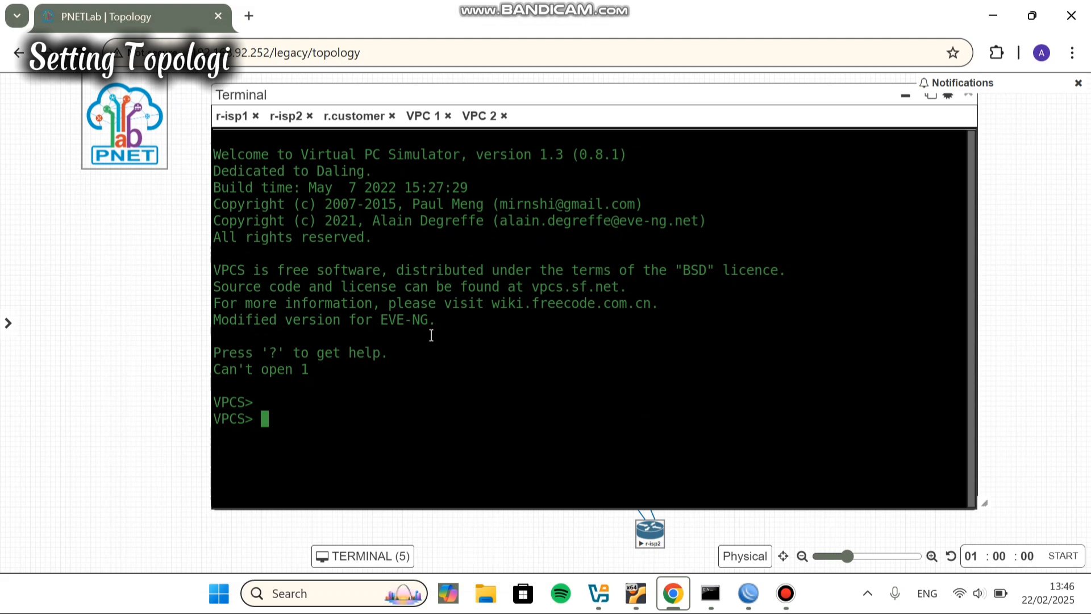
{"action": "type", "text": "ip dhcp"}
{"action": "key", "text": "Return"}
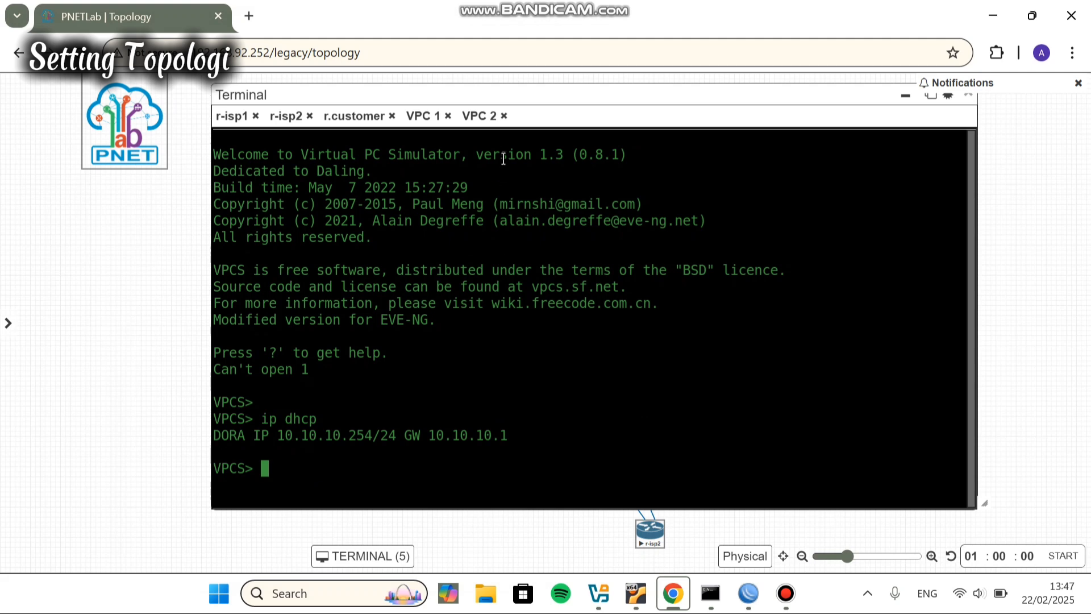
{"action": "left_click", "coordinate": [478, 117]}
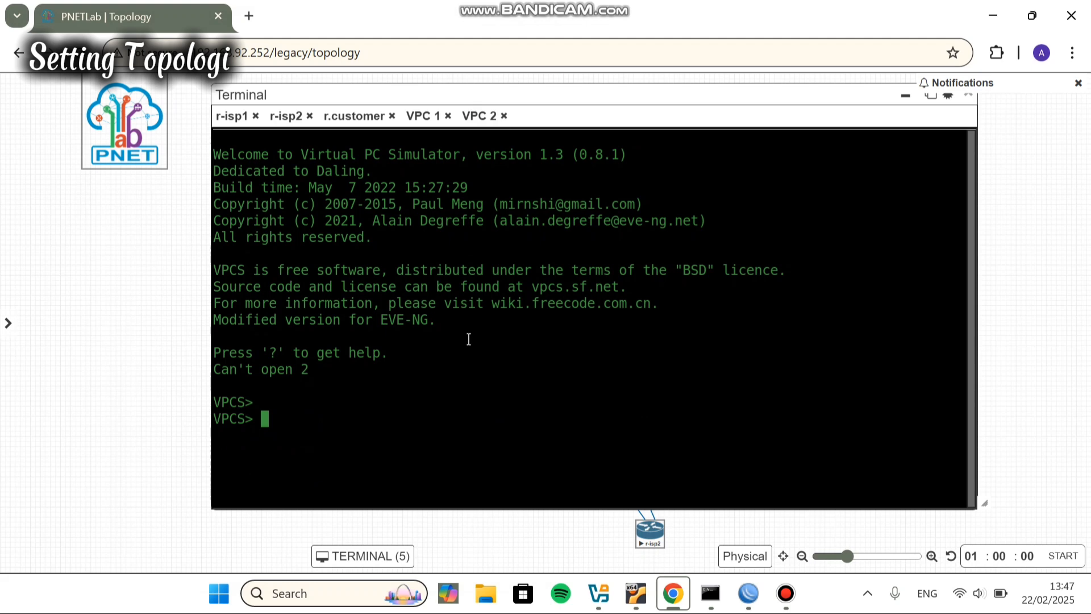
{"action": "type", "text": "ip dhcp"}
{"action": "key", "text": "Return"}
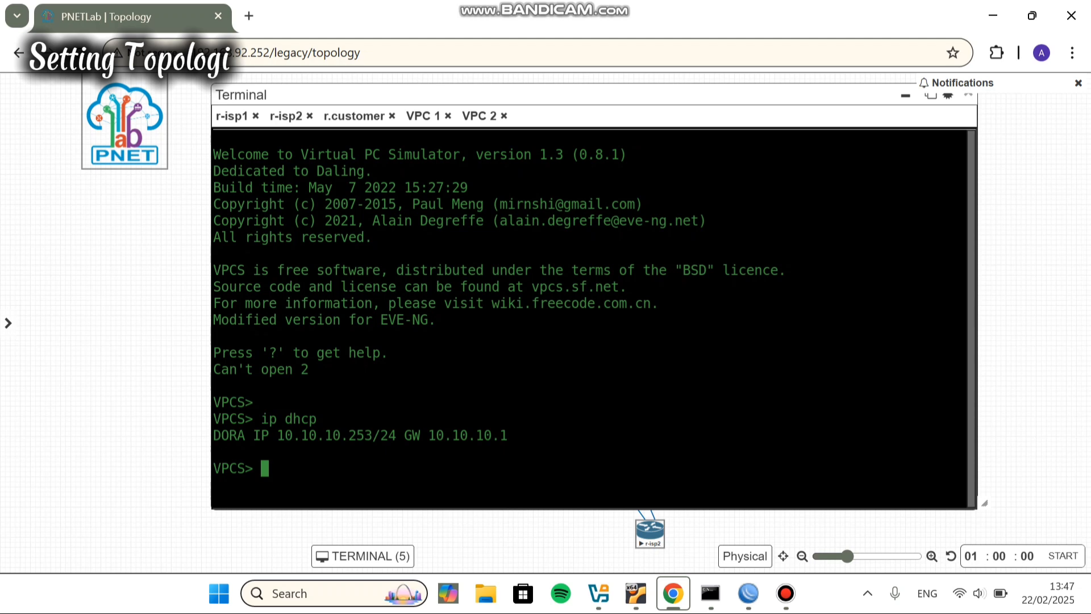
Step: Move r-isp2 back into the diamond layout and add a 10.10.10.1/24 label below r.customer
{"action": "left_click", "coordinate": [905, 96]}
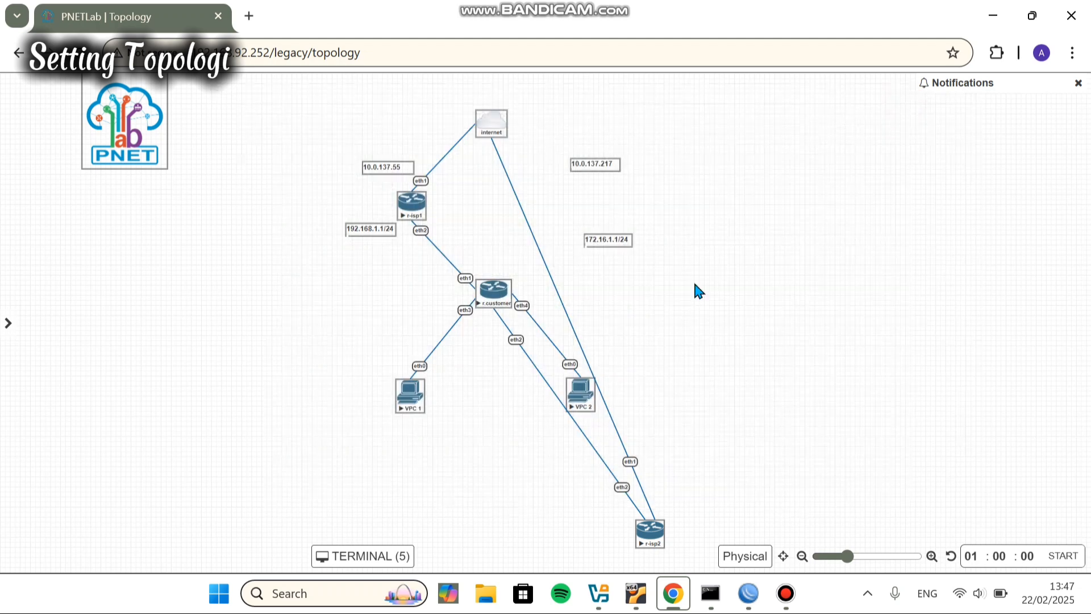
{"action": "left_click_drag", "start_coordinate": [650, 528], "coordinate": [574, 217]}
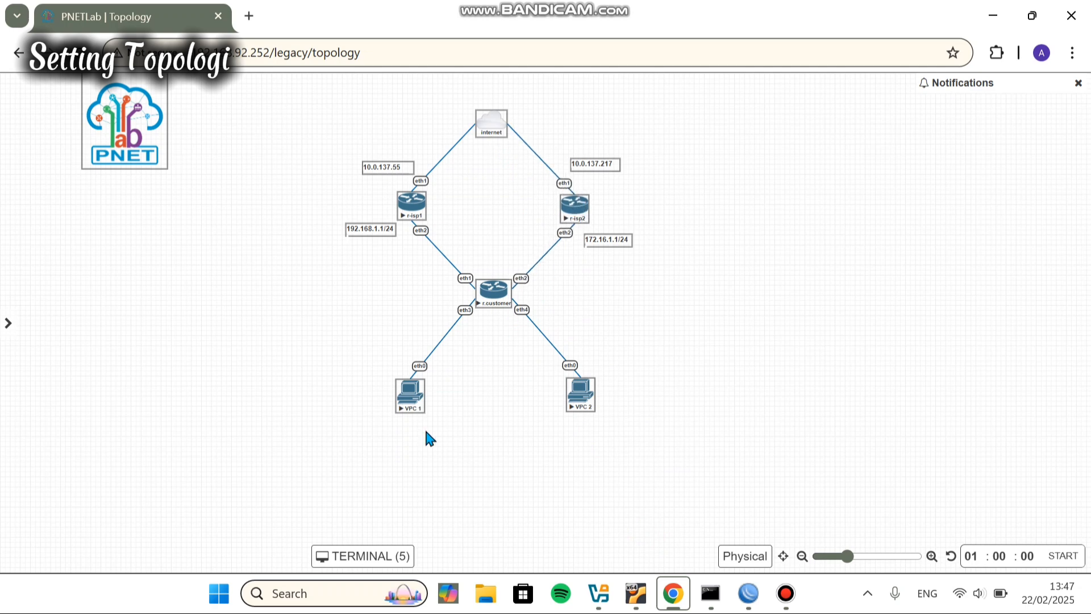
{"action": "right_click", "coordinate": [376, 233]}
{"action": "left_click", "coordinate": [449, 272]}
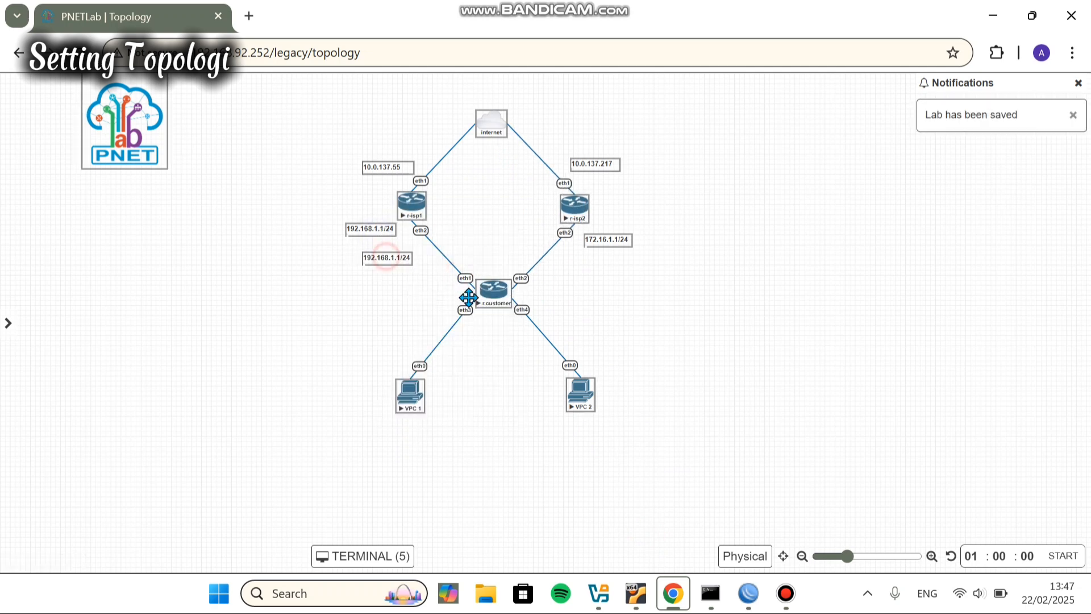
{"action": "left_click_drag", "start_coordinate": [386, 257], "coordinate": [506, 334]}
{"action": "double_click", "coordinate": [507, 334]}
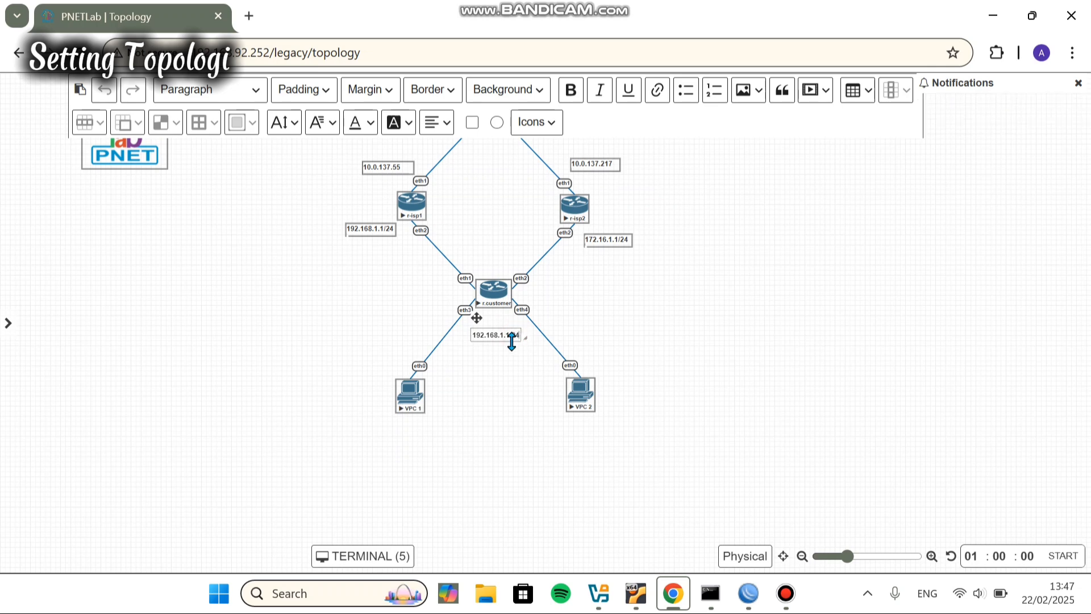
{"action": "key", "text": "BackSpace"}
{"action": "key", "text": "BackSpace"}
{"action": "key", "text": "BackSpace"}
{"action": "key", "text": "BackSpace"}
{"action": "key", "text": "BackSpace"}
{"action": "key", "text": "BackSpace"}
{"action": "key", "text": "BackSpace"}
{"action": "type", "text": ".10.10.1/"}
{"action": "left_click", "coordinate": [655, 418]}
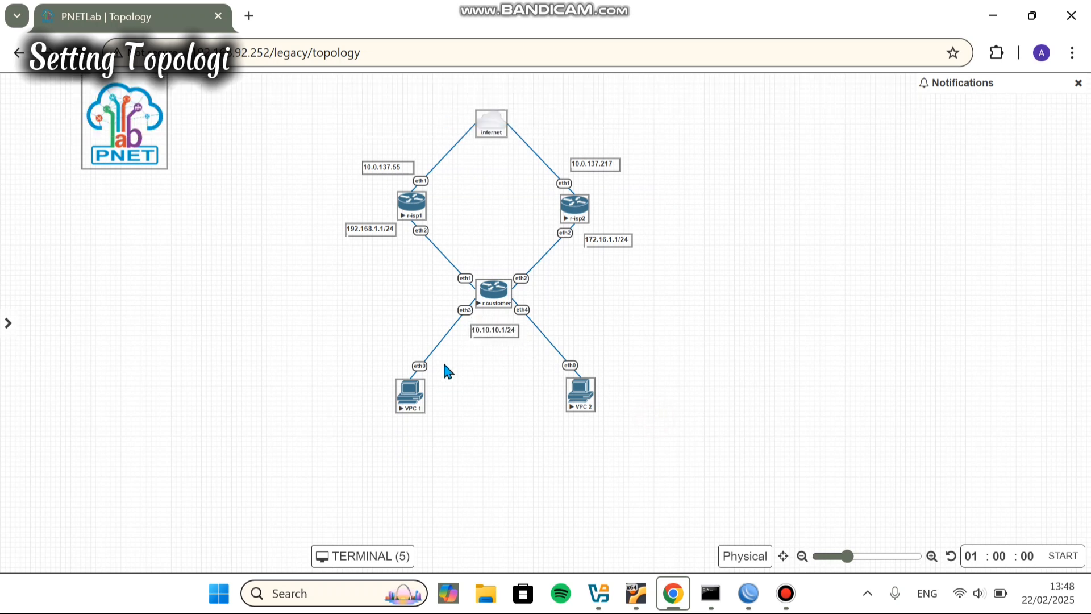
Step: Place copies of the 10.10.10.1/24 label below VPC 1 and VPC 2
{"action": "right_click", "coordinate": [506, 333]}
{"action": "left_click", "coordinate": [567, 377]}
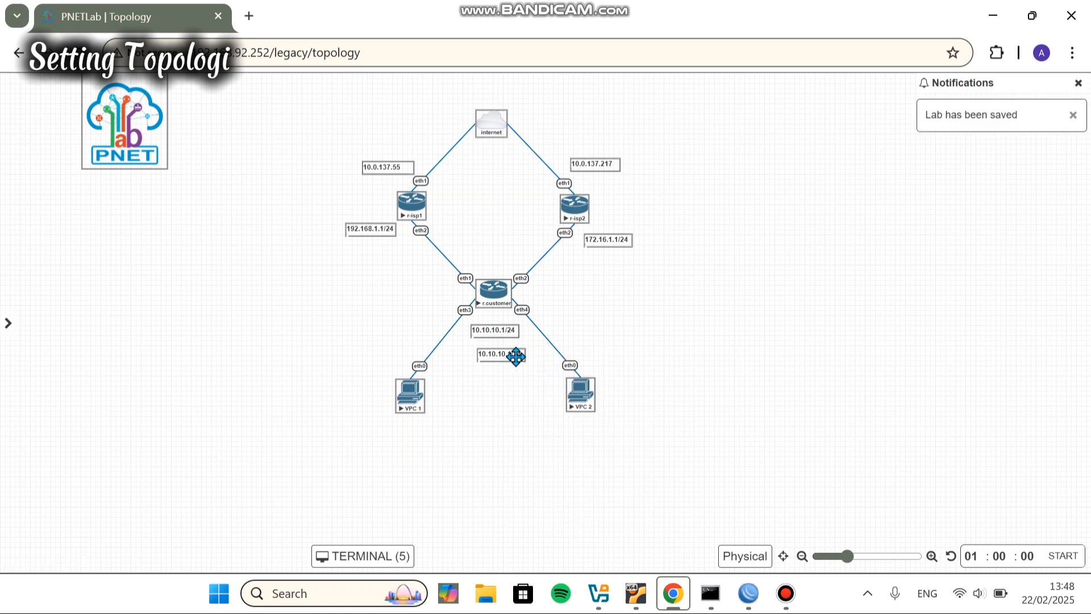
{"action": "left_click_drag", "start_coordinate": [516, 356], "coordinate": [419, 445]}
{"action": "right_click", "coordinate": [419, 445]}
{"action": "left_click", "coordinate": [478, 421]}
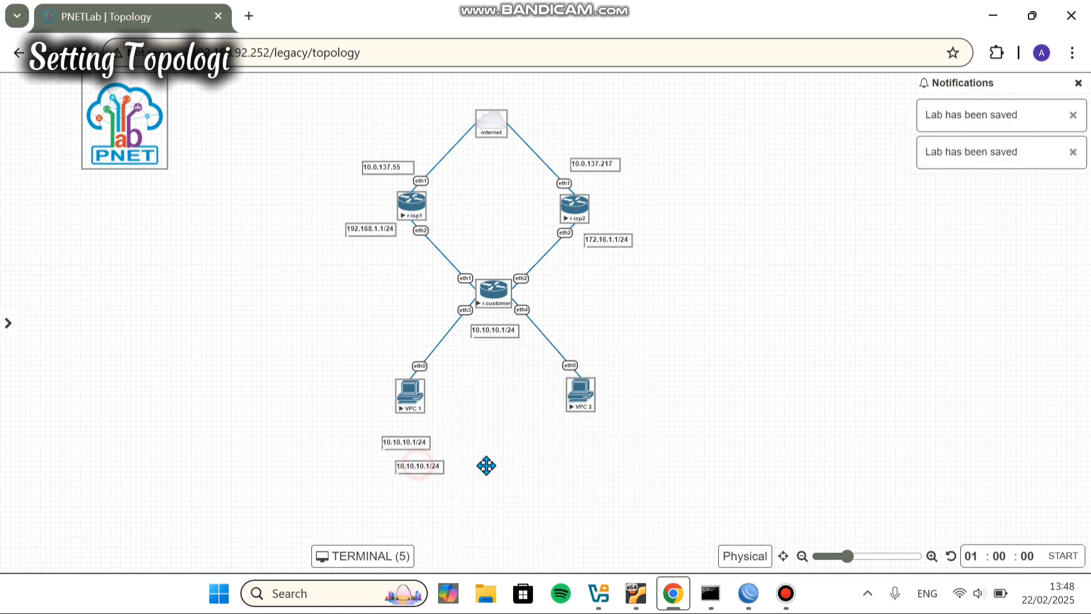
{"action": "left_click_drag", "start_coordinate": [486, 465], "coordinate": [587, 440]}
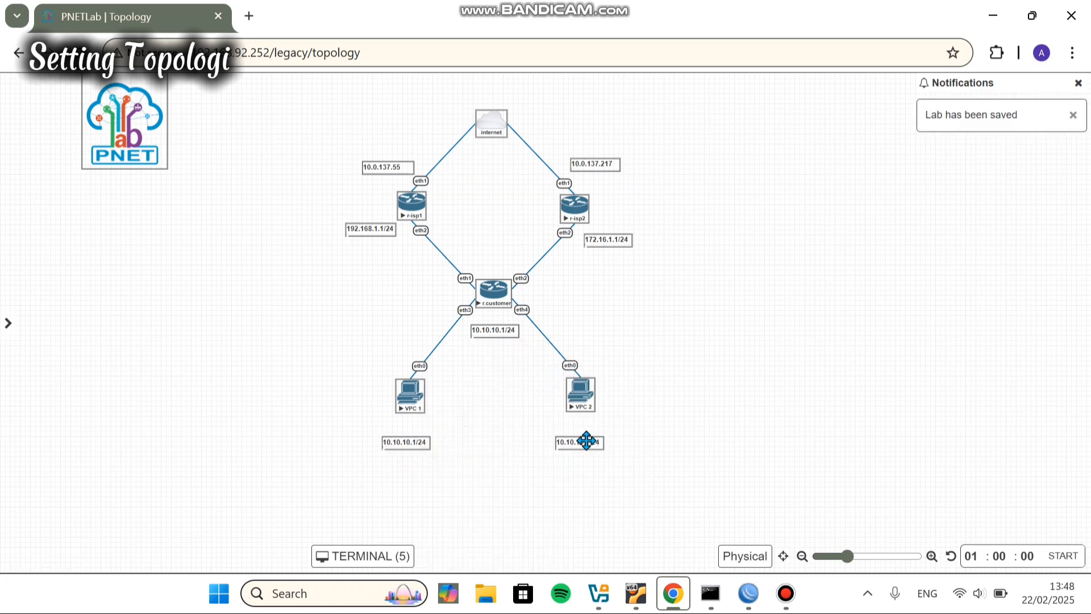
Step: Change the VPC 1 label to 10.10.10.254 and the VPC 2 label to 10.10.10.253
{"action": "double_click", "coordinate": [423, 444]}
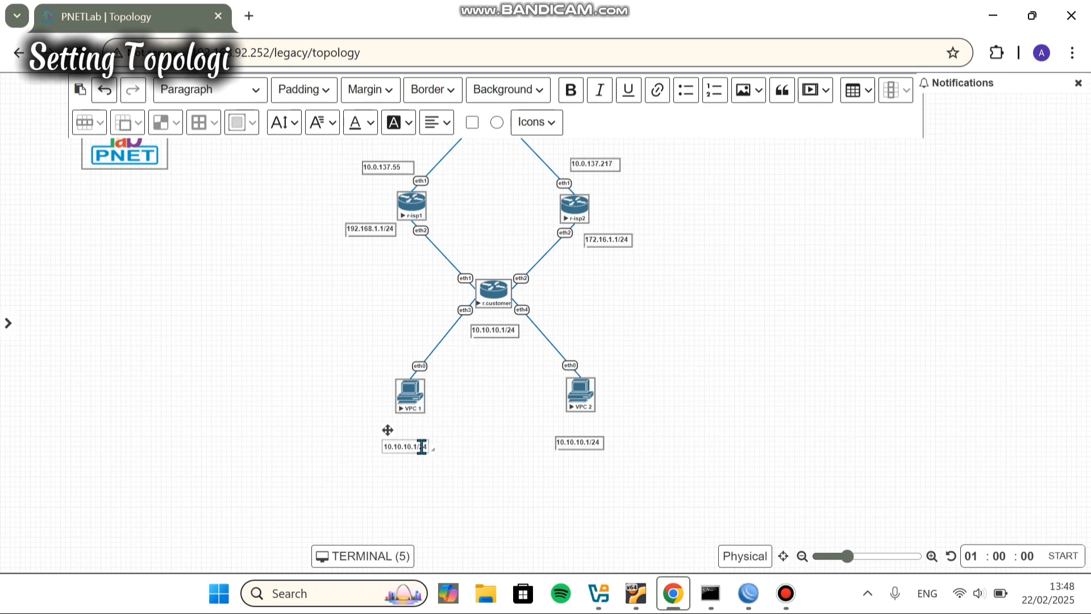
{"action": "key", "text": "BackSpace"}
{"action": "key", "text": "BackSpace"}
{"action": "key", "text": "BackSpace"}
{"action": "key", "text": "BackSpace"}
{"action": "type", "text": "254"}
{"action": "left_click", "coordinate": [505, 464]}
{"action": "double_click", "coordinate": [595, 444]}
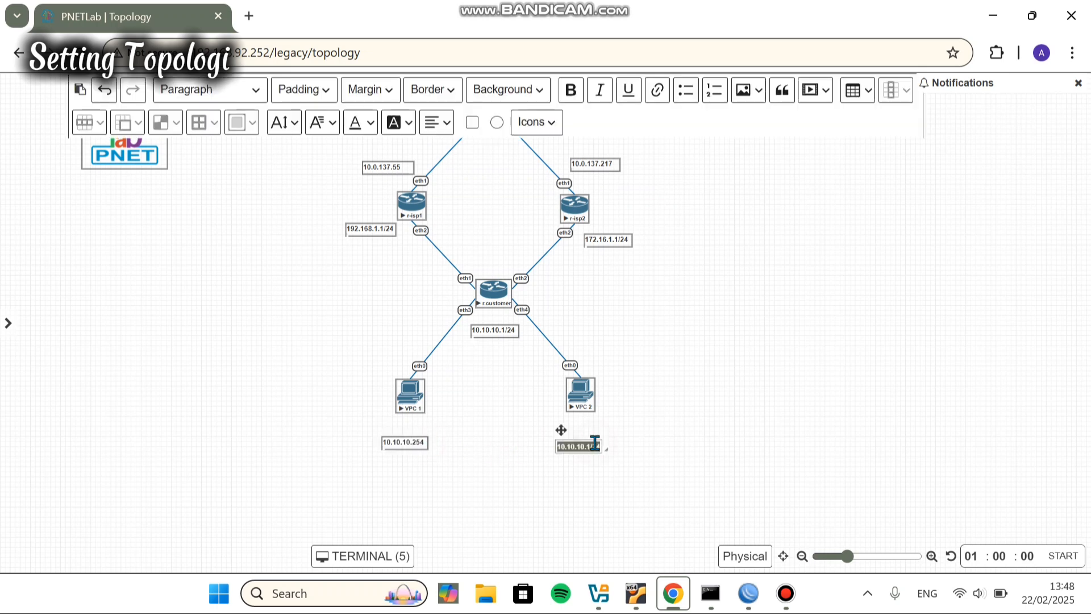
{"action": "left_click", "coordinate": [601, 446]}
{"action": "key", "text": "BackSpace"}
{"action": "key", "text": "BackSpace"}
{"action": "key", "text": "BackSpace"}
{"action": "key", "text": "BackSpace"}
{"action": "type", "text": "253"}
{"action": "left_click", "coordinate": [650, 447]}
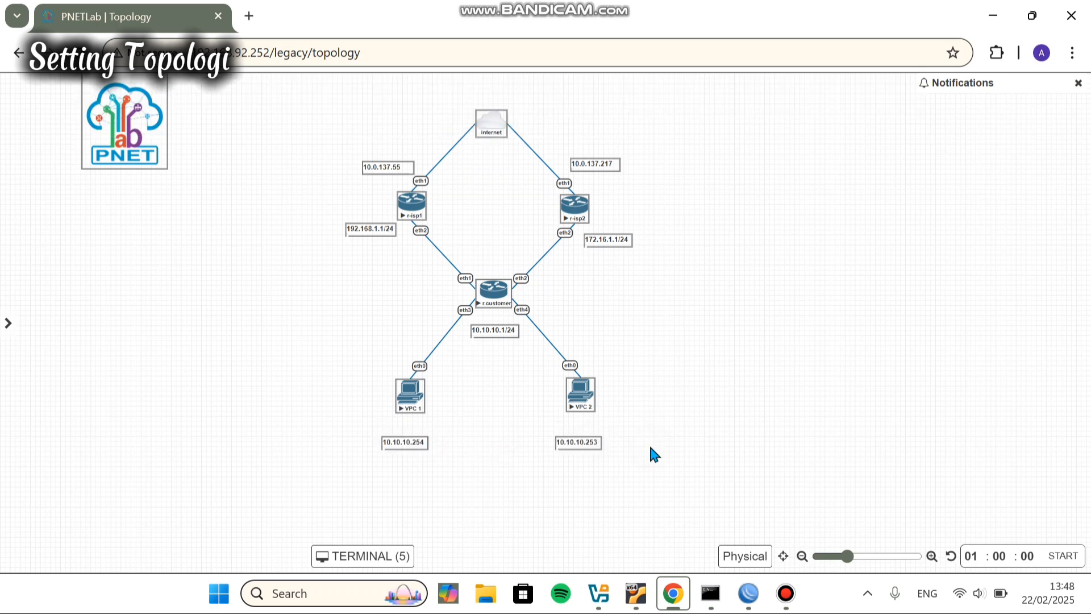
{"action": "left_click_drag", "start_coordinate": [584, 449], "coordinate": [591, 446]}
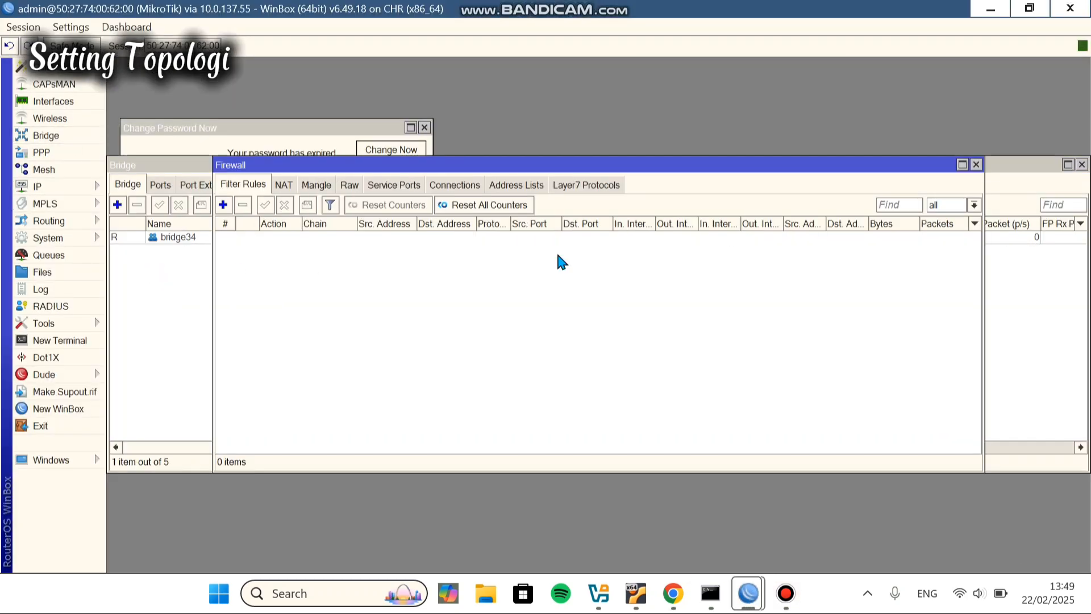
Step: Review the existing srcnat masquerade rule in the NAT list without changing it
{"action": "left_click", "coordinate": [284, 185]}
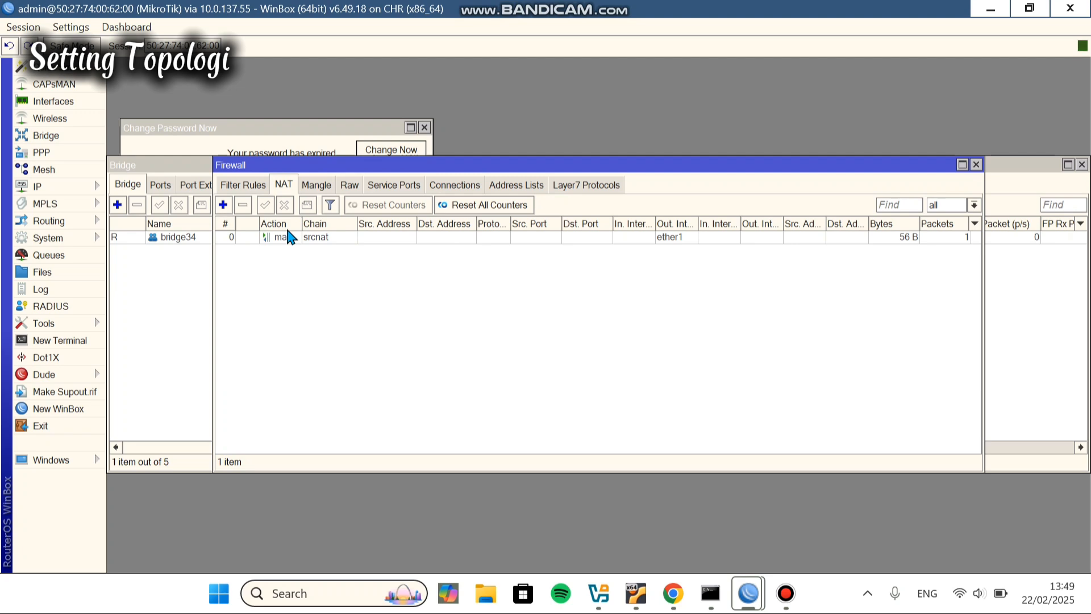
{"action": "double_click", "coordinate": [290, 238]}
{"action": "left_click", "coordinate": [585, 142]}
{"action": "left_click", "coordinate": [702, 145]}
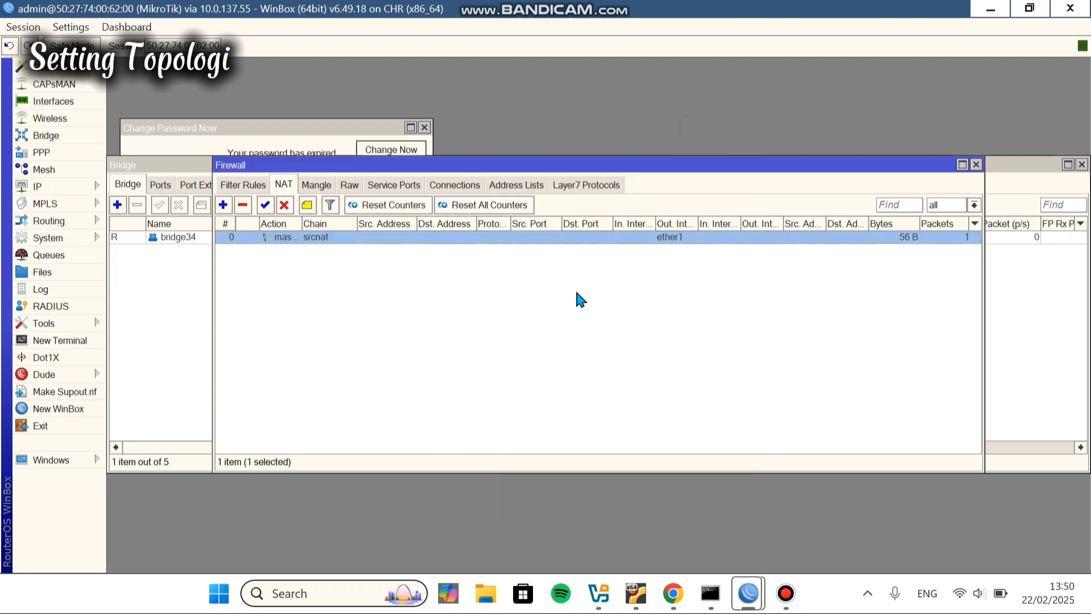
Step: Add a srcnat rule with Out. Interface ether2 and action masquerade, and save it
{"action": "left_click", "coordinate": [224, 206]}
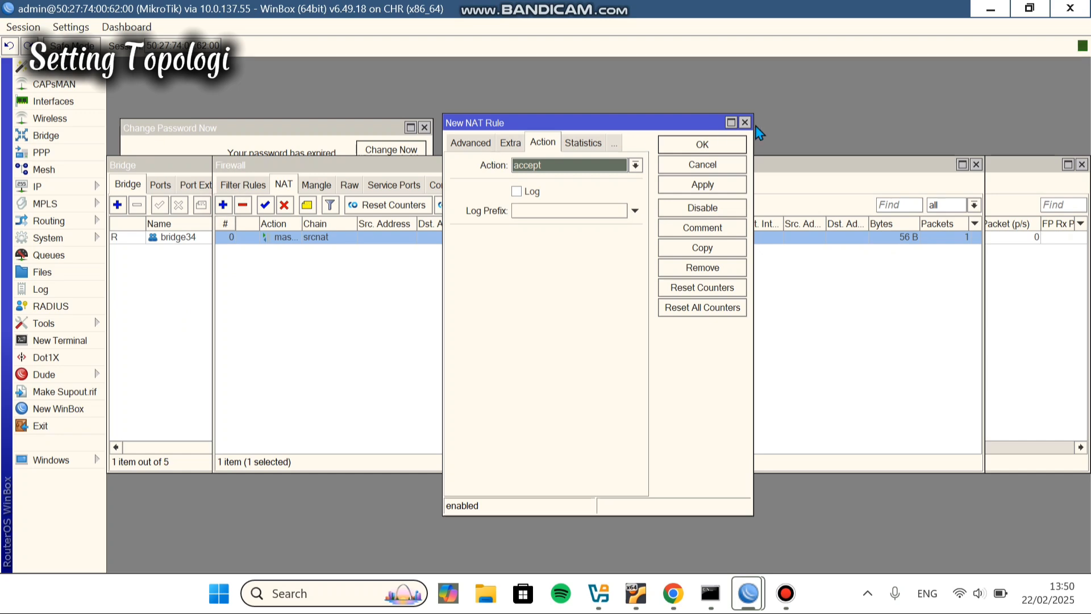
{"action": "left_click", "coordinate": [472, 142]}
{"action": "left_click", "coordinate": [472, 143]}
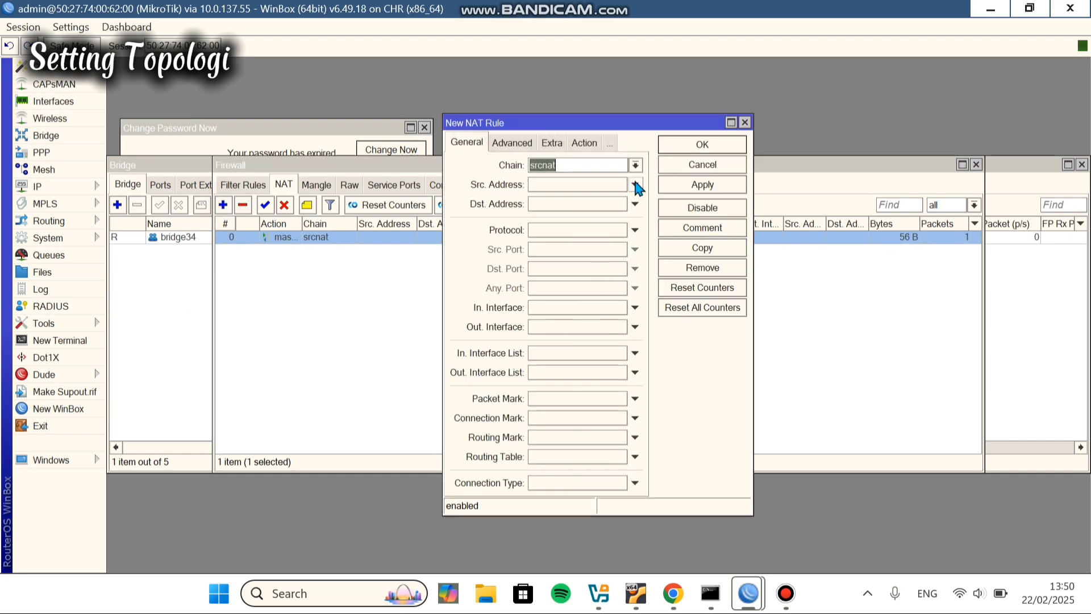
{"action": "left_click", "coordinate": [635, 327]}
{"action": "left_click", "coordinate": [620, 328]}
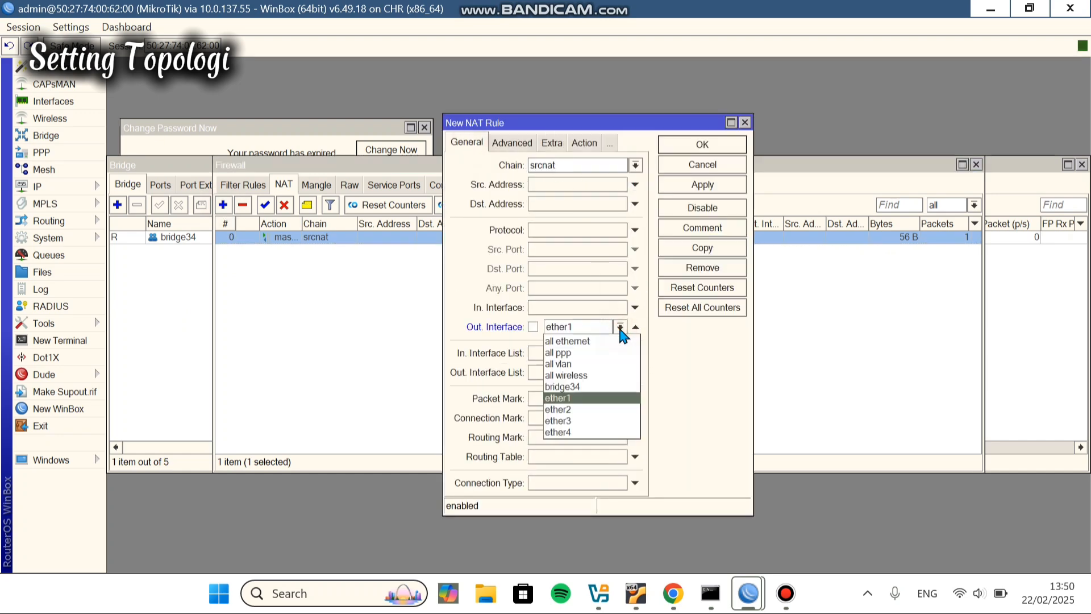
{"action": "left_click", "coordinate": [563, 398]}
{"action": "left_click", "coordinate": [580, 142]}
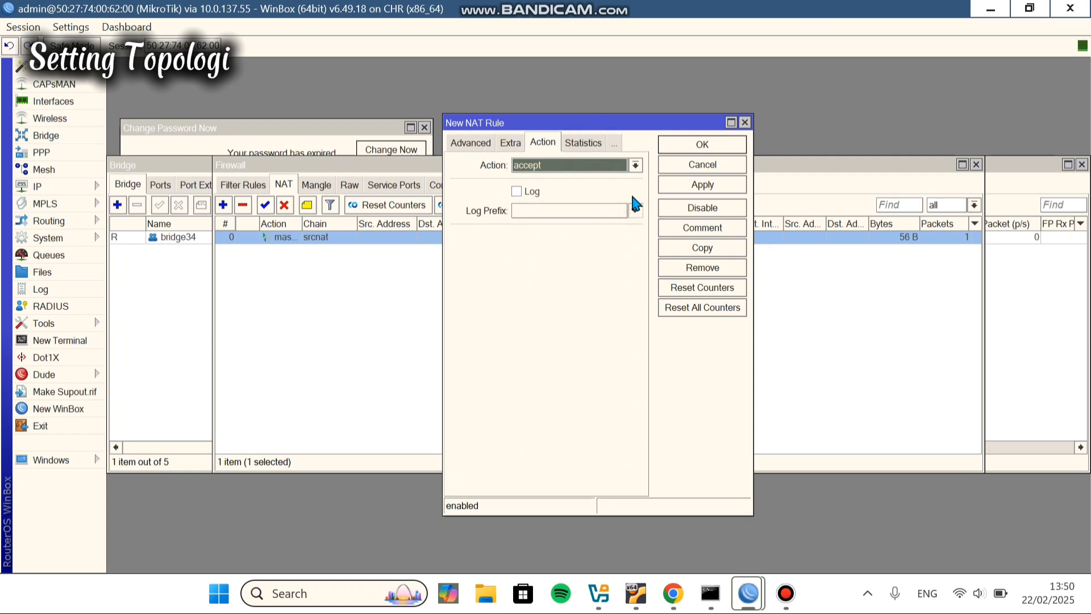
{"action": "left_click", "coordinate": [635, 165]}
{"action": "left_click", "coordinate": [595, 245]}
{"action": "left_click", "coordinate": [705, 184]}
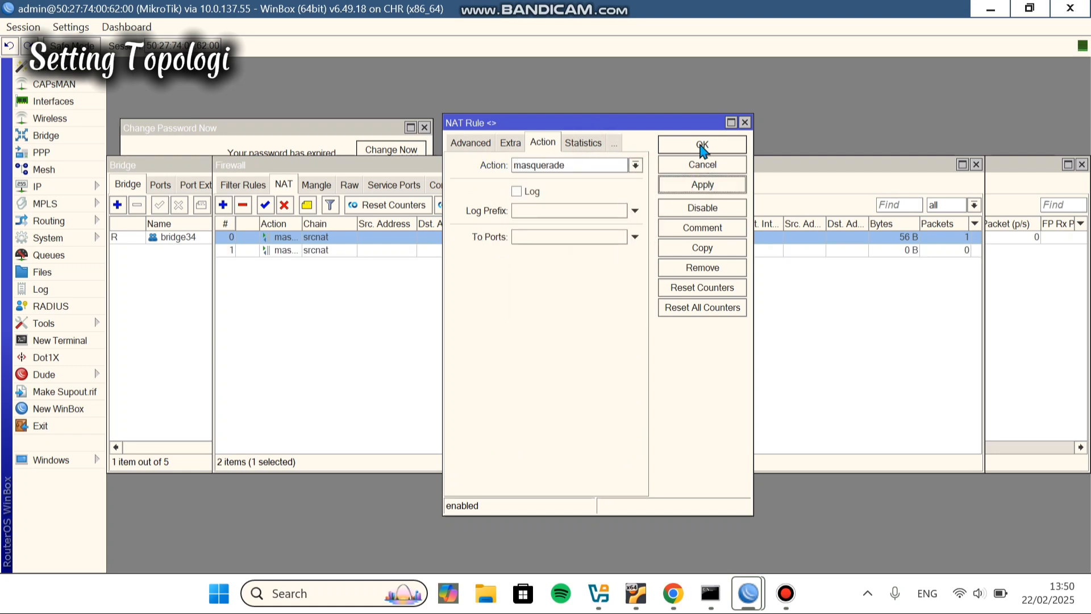
{"action": "left_click", "coordinate": [702, 146]}
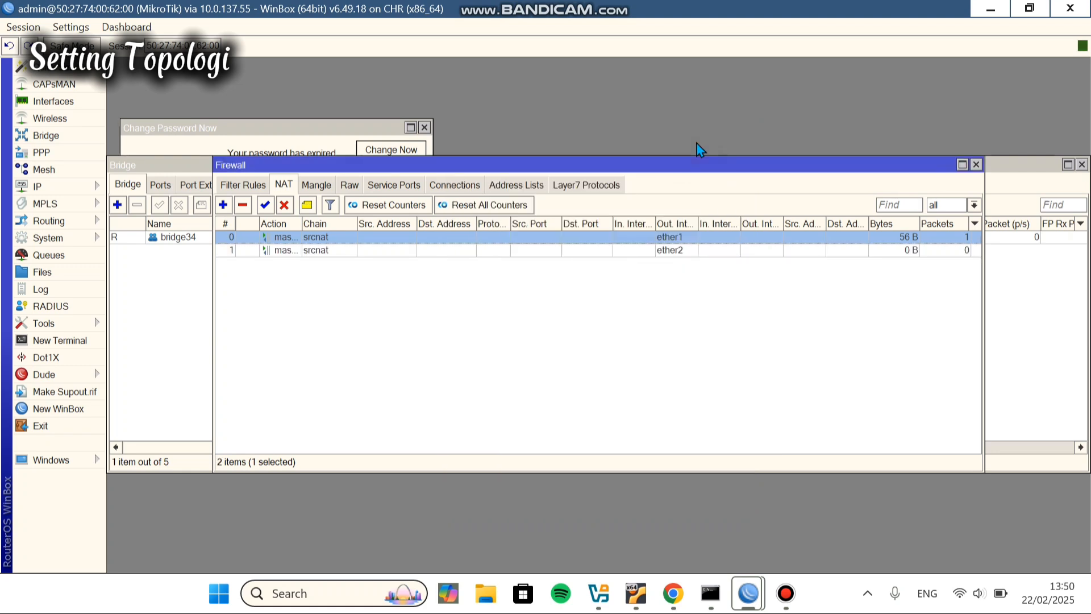
{"action": "left_click", "coordinate": [673, 593]}
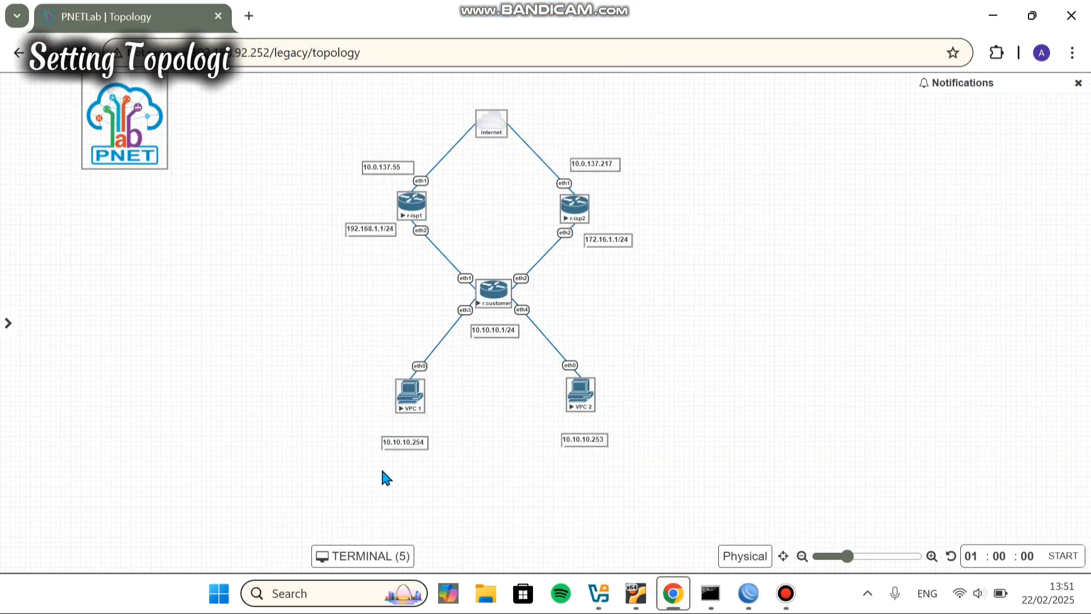
Step: From the VPC console, ping 8.8.8.8 and get replies through the customer router
{"action": "left_click", "coordinate": [410, 393]}
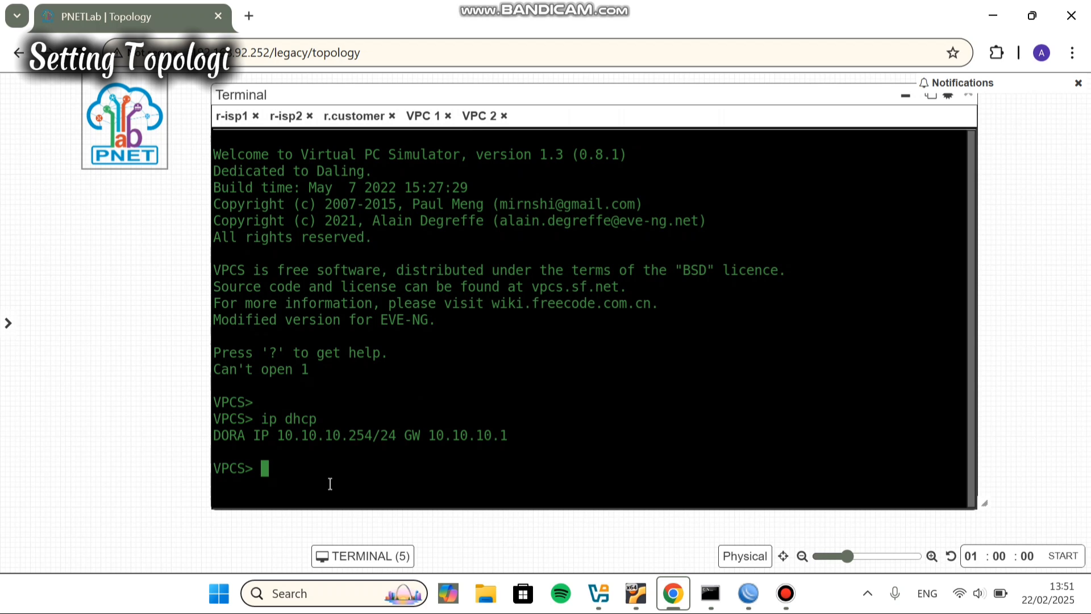
{"action": "type", "text": "ping 8.7"}
{"action": "key", "text": "BackSpace"}
{"action": "type", "text": "8.8.8"}
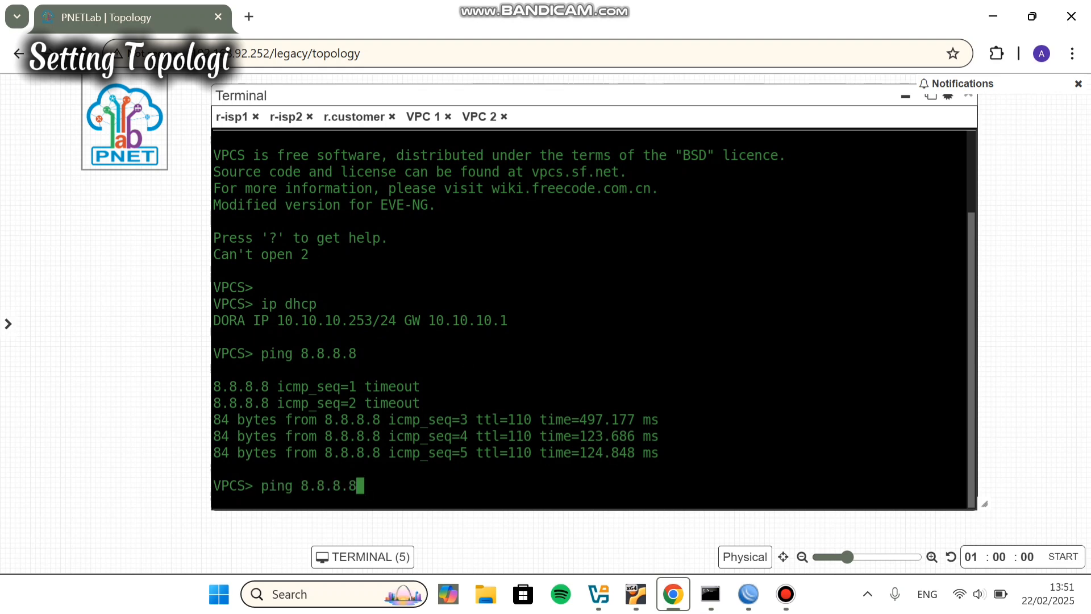
{"action": "key", "text": "Return"}
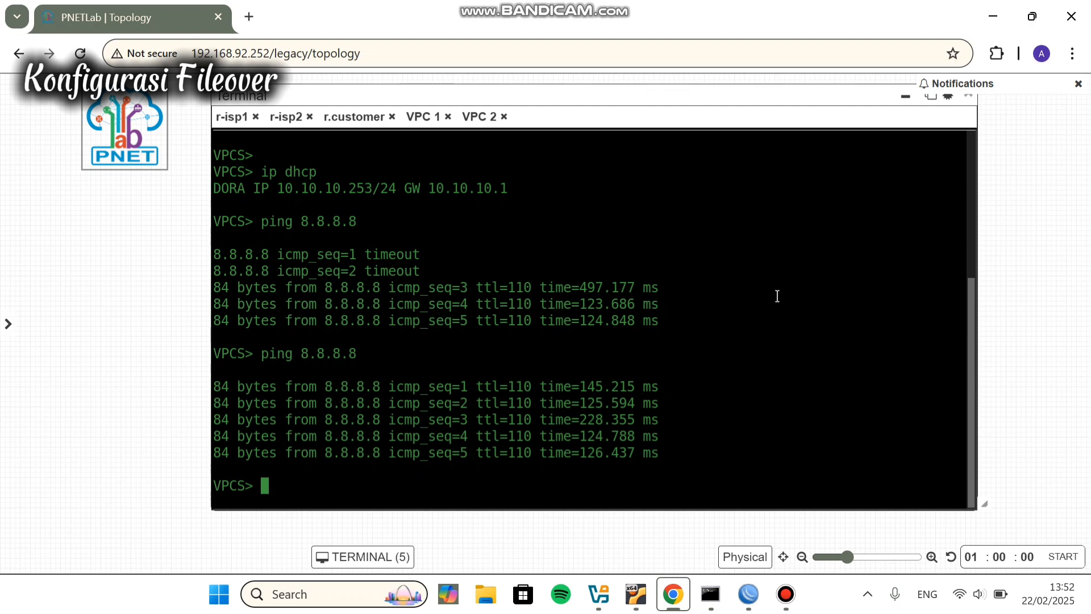
Step: Change the 172.16.1.1 default route's distance to 20 and save it
{"action": "left_click", "coordinate": [906, 97]}
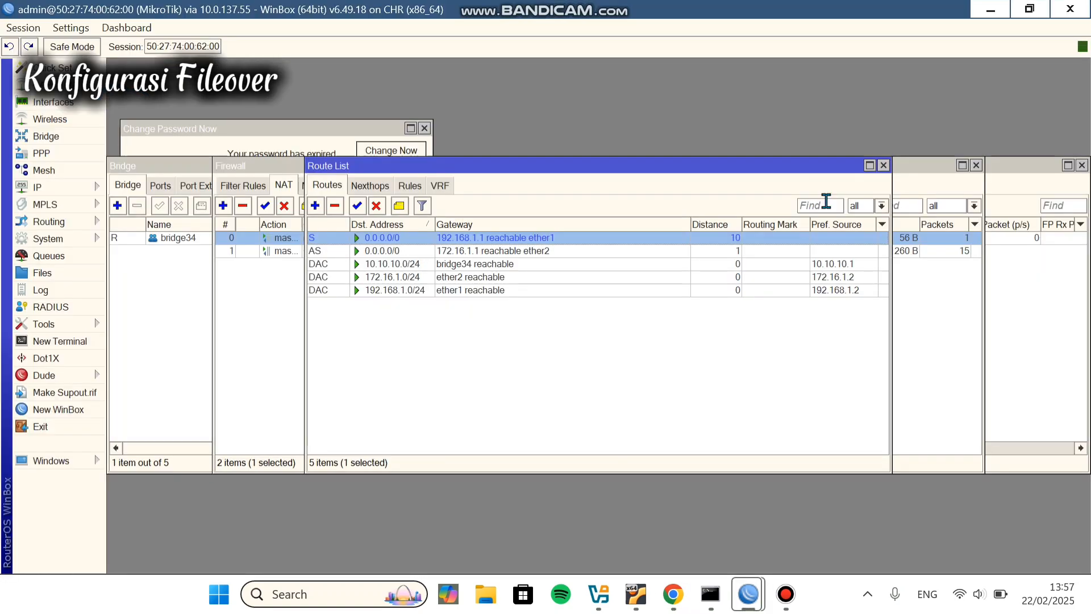
{"action": "left_click", "coordinate": [521, 252]}
{"action": "double_click", "coordinate": [521, 252]}
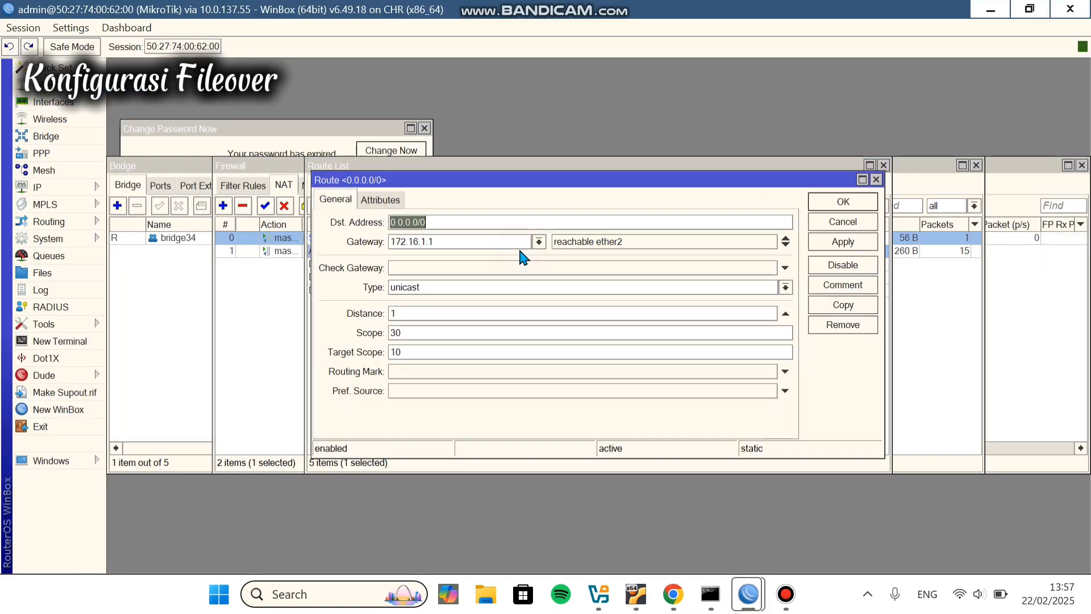
{"action": "left_click", "coordinate": [406, 317]}
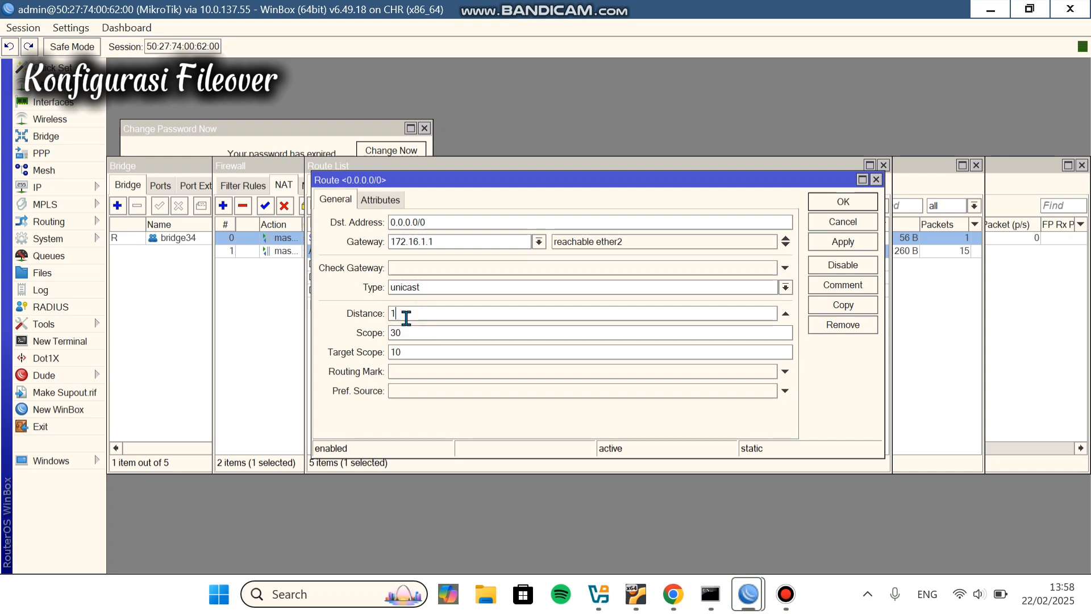
{"action": "key", "text": "BackSpace"}
{"action": "type", "text": "20"}
{"action": "left_click", "coordinate": [842, 242]}
{"action": "left_click", "coordinate": [837, 202]}
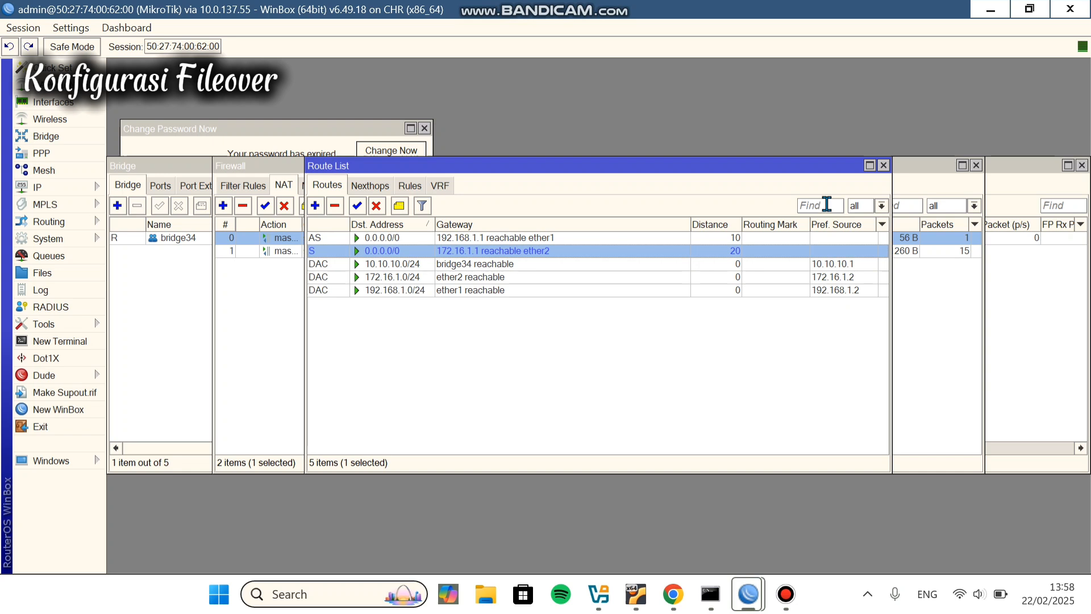
{"action": "left_click", "coordinate": [565, 237]}
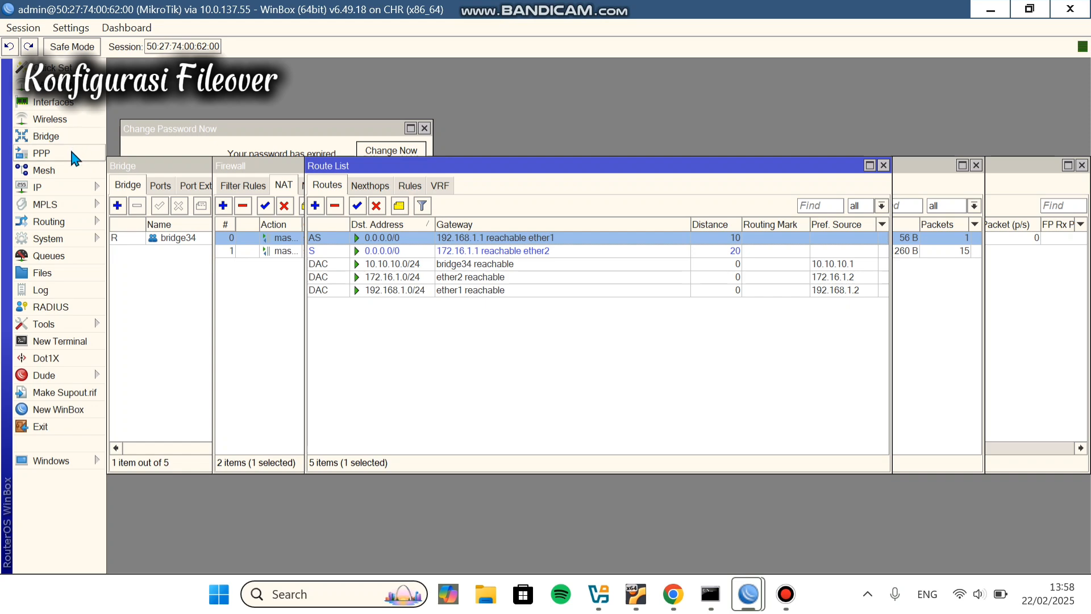
Step: View the Interfaces list, then go back to IP > Routes showing both default routes
{"action": "left_click", "coordinate": [76, 109]}
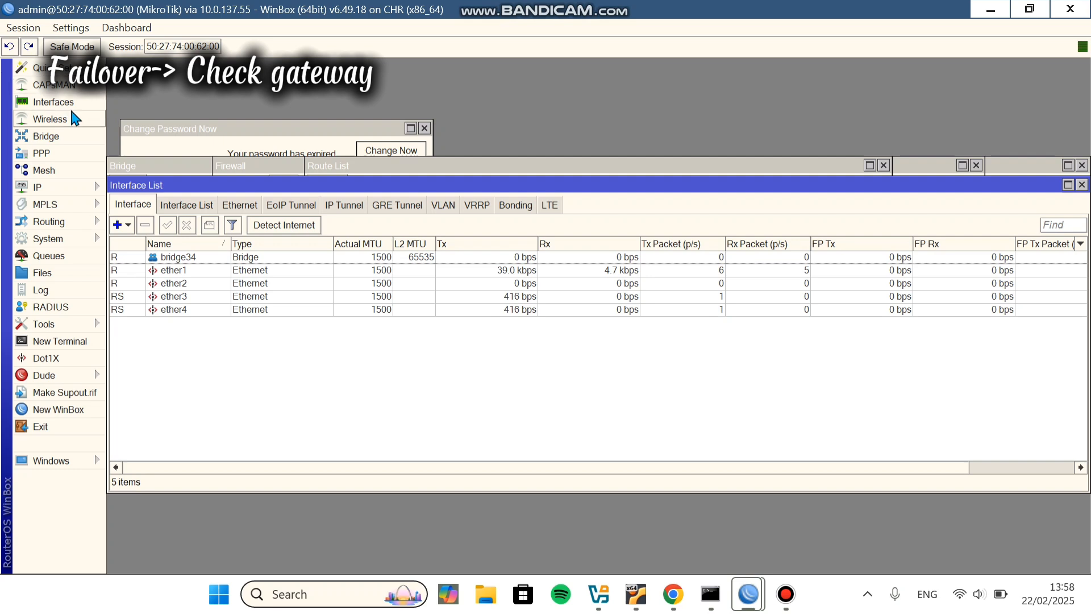
{"action": "left_click", "coordinate": [92, 184]}
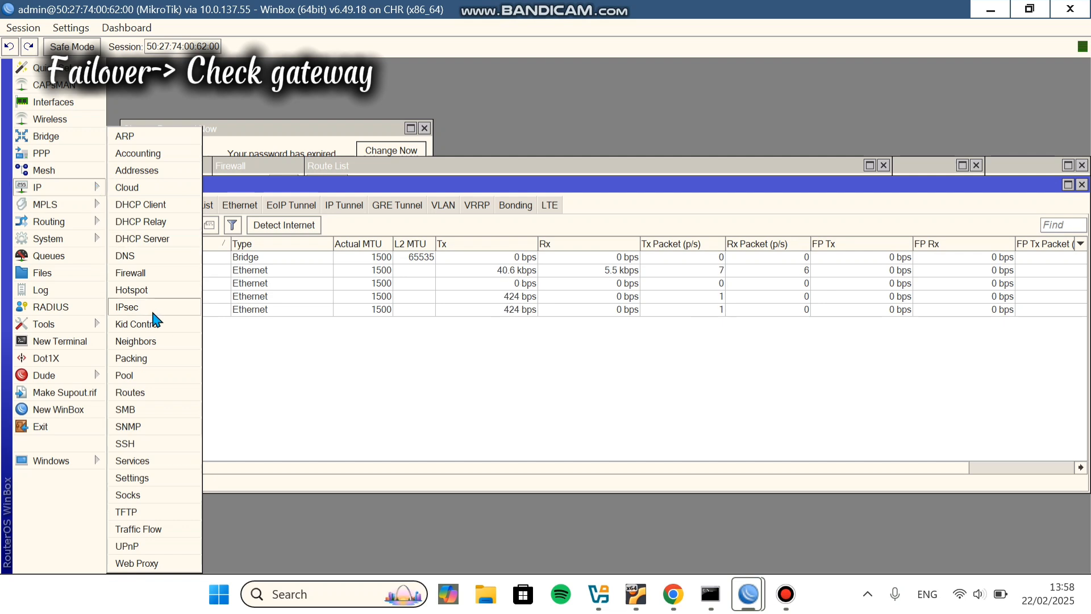
{"action": "left_click", "coordinate": [157, 392]}
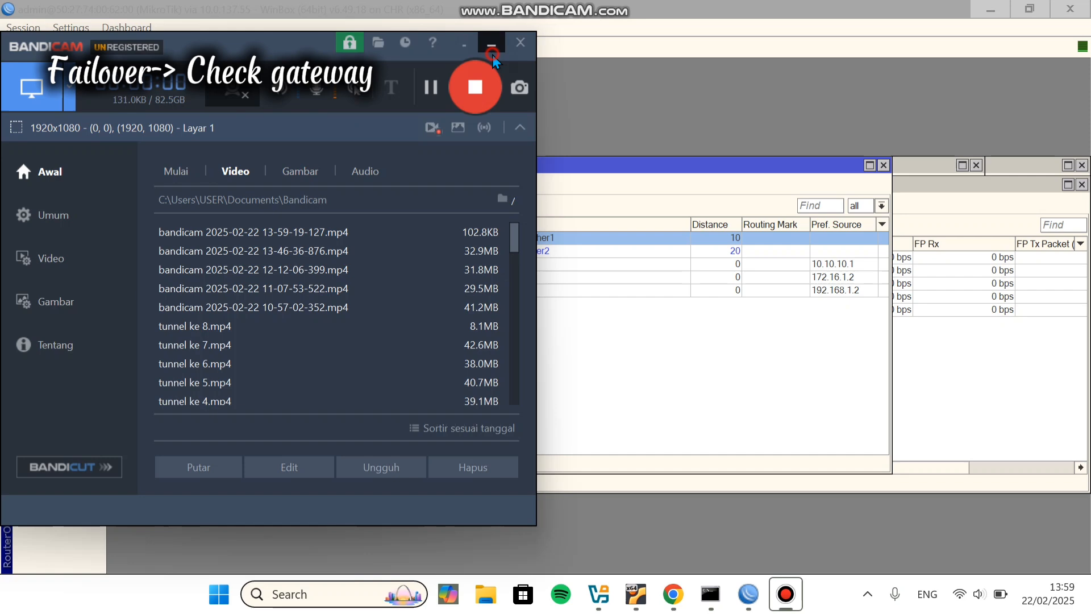
{"action": "left_click", "coordinate": [494, 43]}
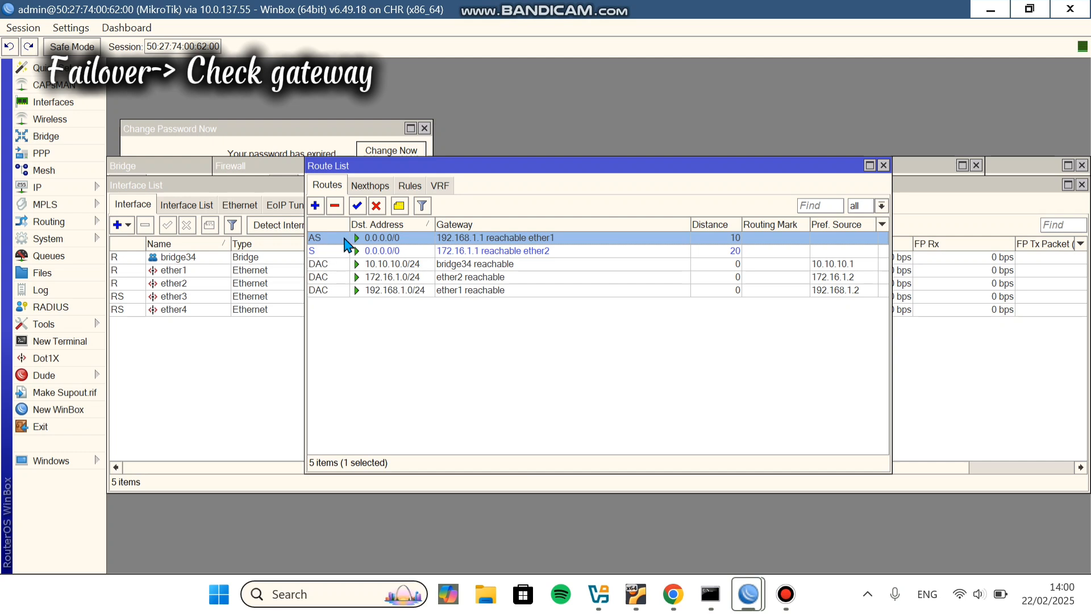
Step: Set Check Gateway to ping on the 0.0.0.0/0 route via 192.168.1.1 and save
{"action": "double_click", "coordinate": [413, 238]}
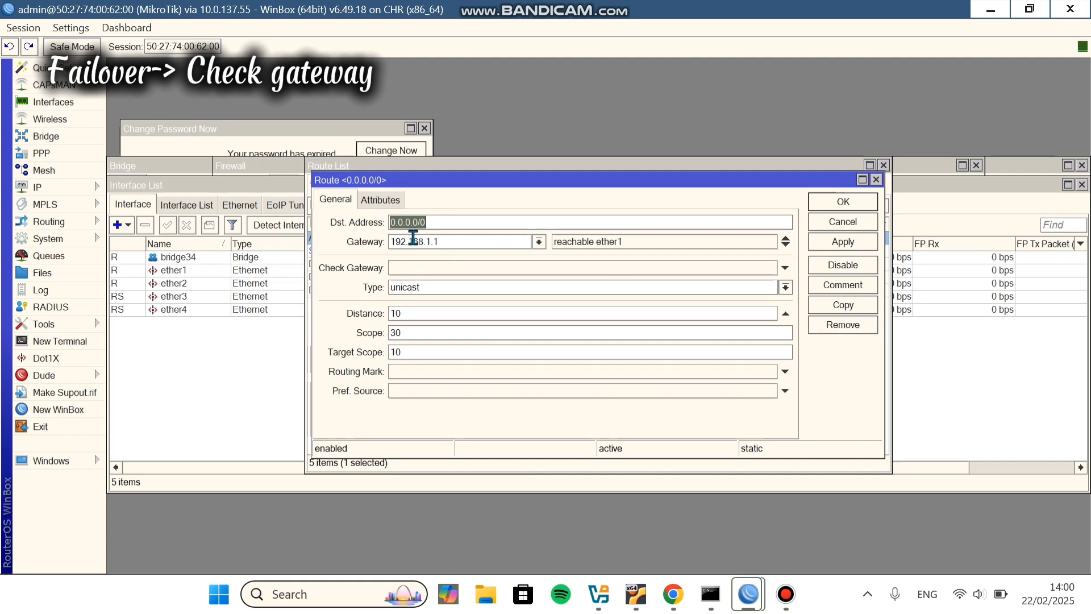
{"action": "left_click", "coordinate": [421, 269]}
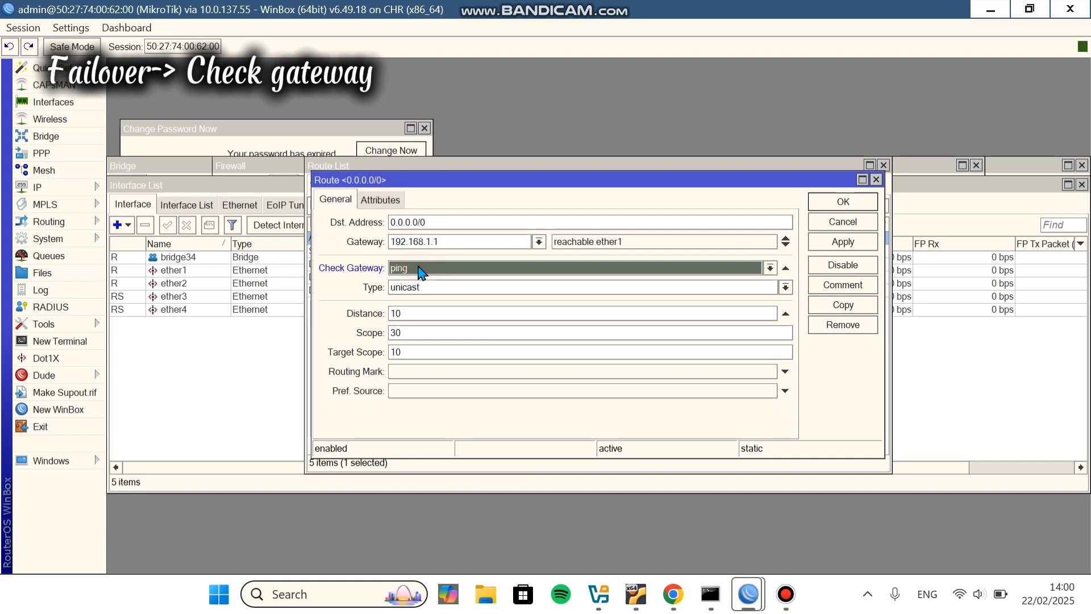
{"action": "left_click", "coordinate": [769, 269]}
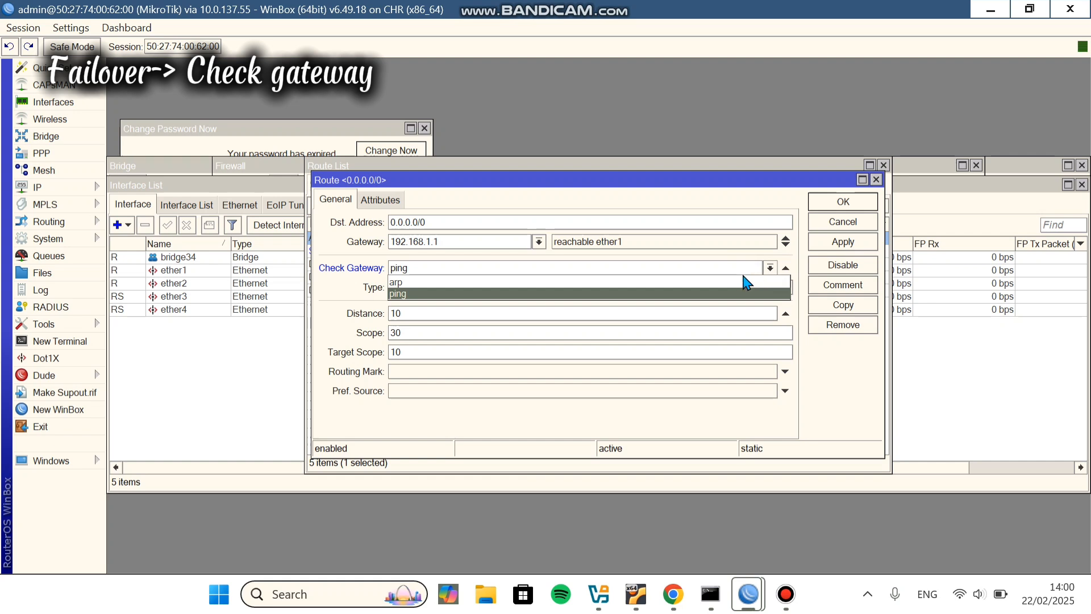
{"action": "left_click", "coordinate": [668, 291]}
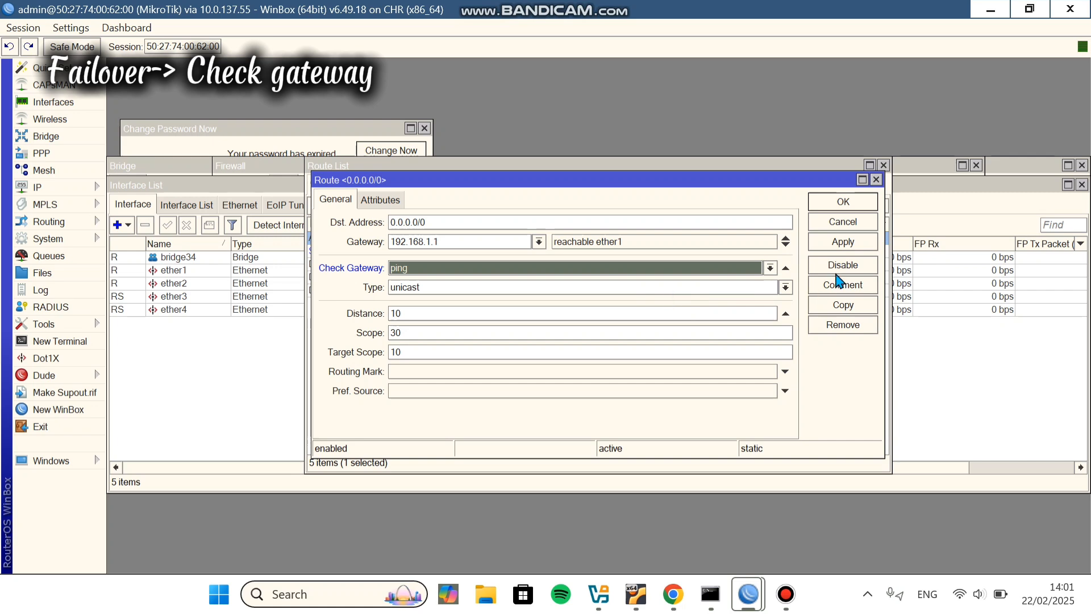
{"action": "left_click", "coordinate": [844, 242]}
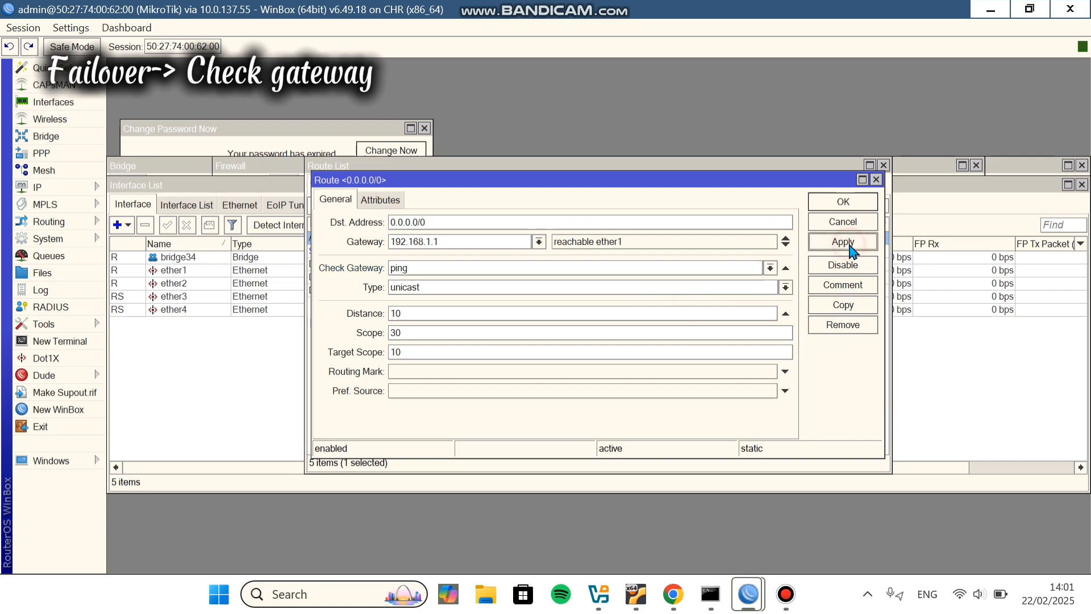
{"action": "left_click", "coordinate": [845, 206]}
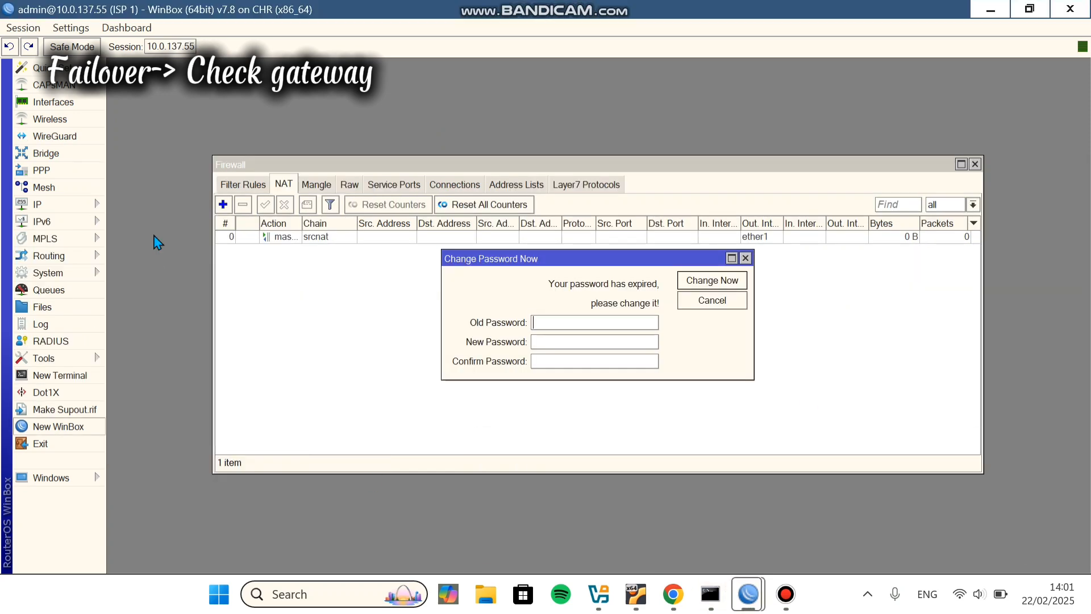
Step: Disable the 192.168.1.1/24 address in IP > Addresses to simulate an ISP 1 failure
{"action": "left_click", "coordinate": [71, 207]}
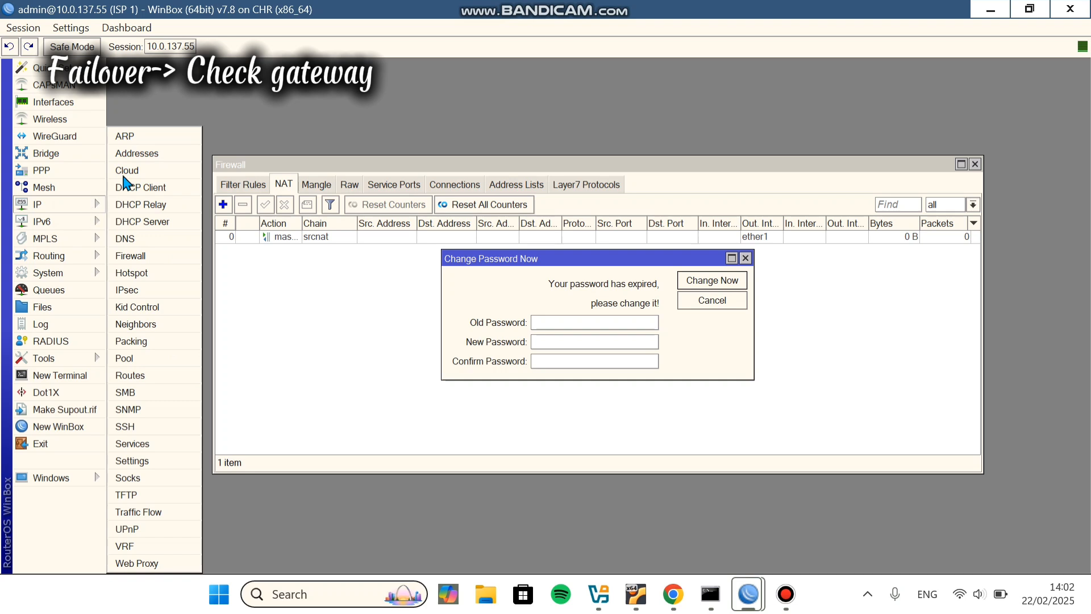
{"action": "left_click", "coordinate": [145, 154]}
{"action": "left_click", "coordinate": [745, 258]}
{"action": "left_click", "coordinate": [138, 158]}
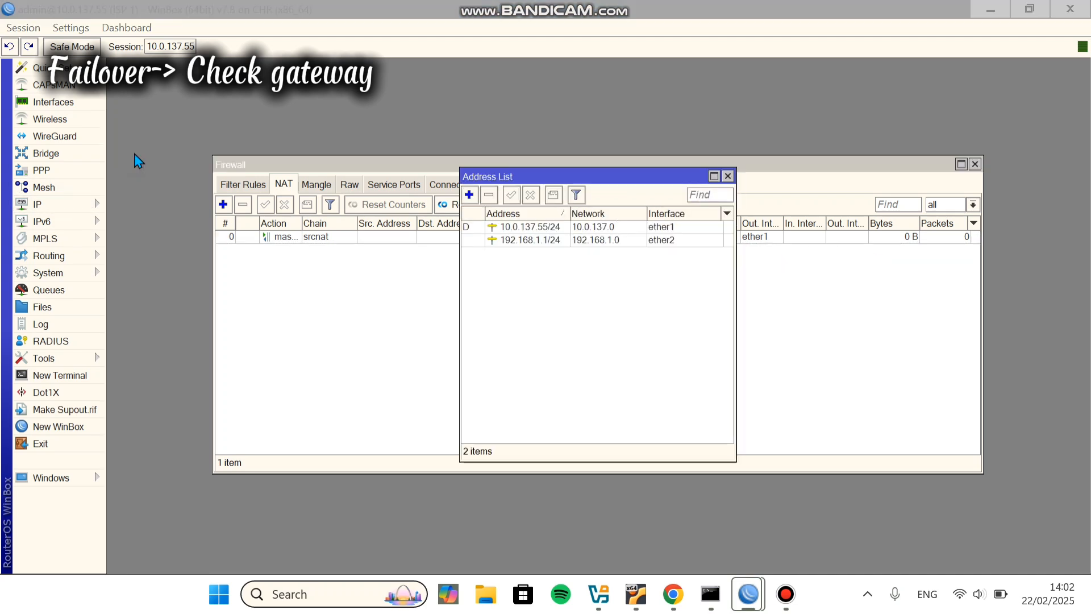
{"action": "left_click", "coordinate": [567, 240]}
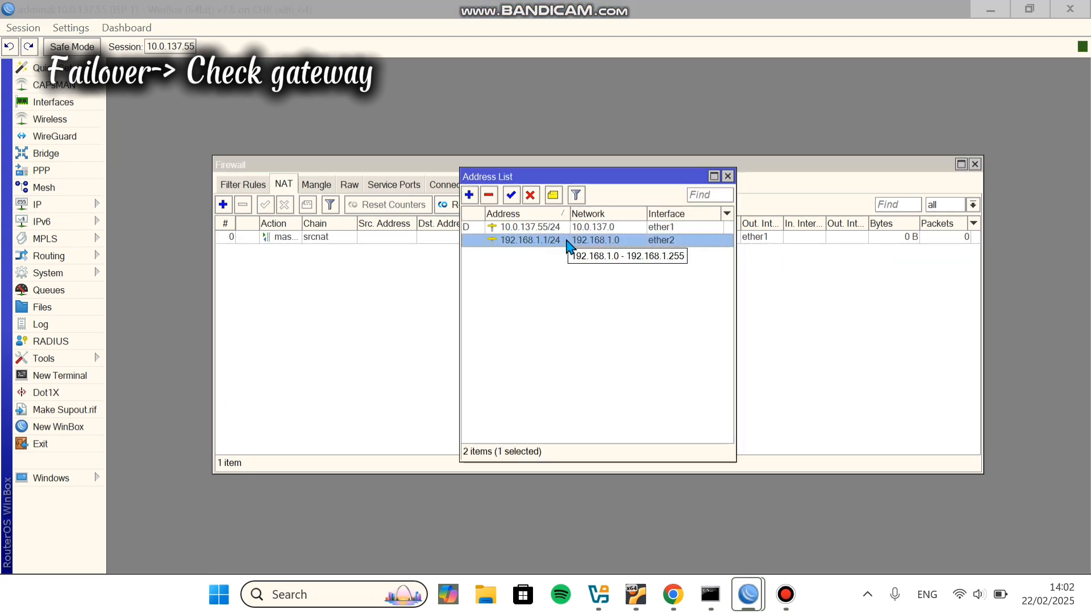
{"action": "left_click", "coordinate": [530, 195]}
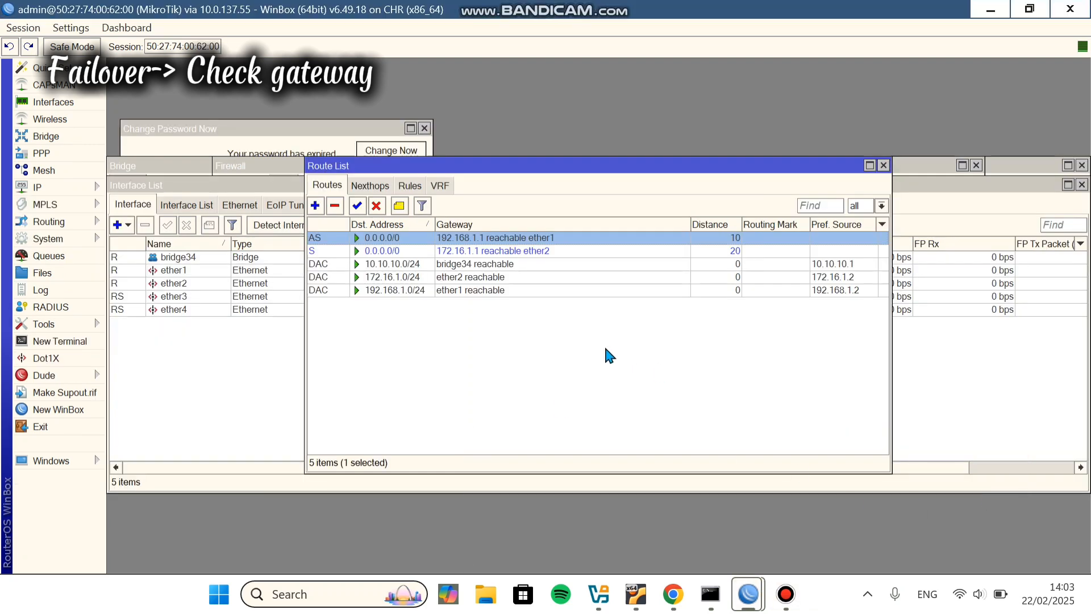
Step: Check that the backup default route takes over, glancing at the lab topology
{"action": "left_click", "coordinate": [403, 250]}
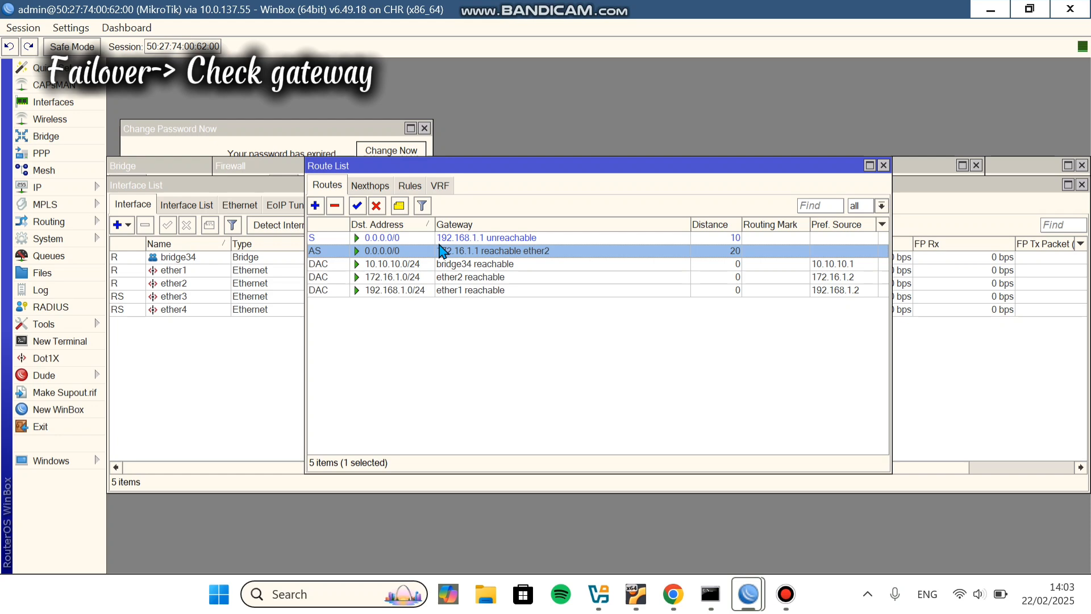
{"action": "left_click", "coordinate": [686, 599]}
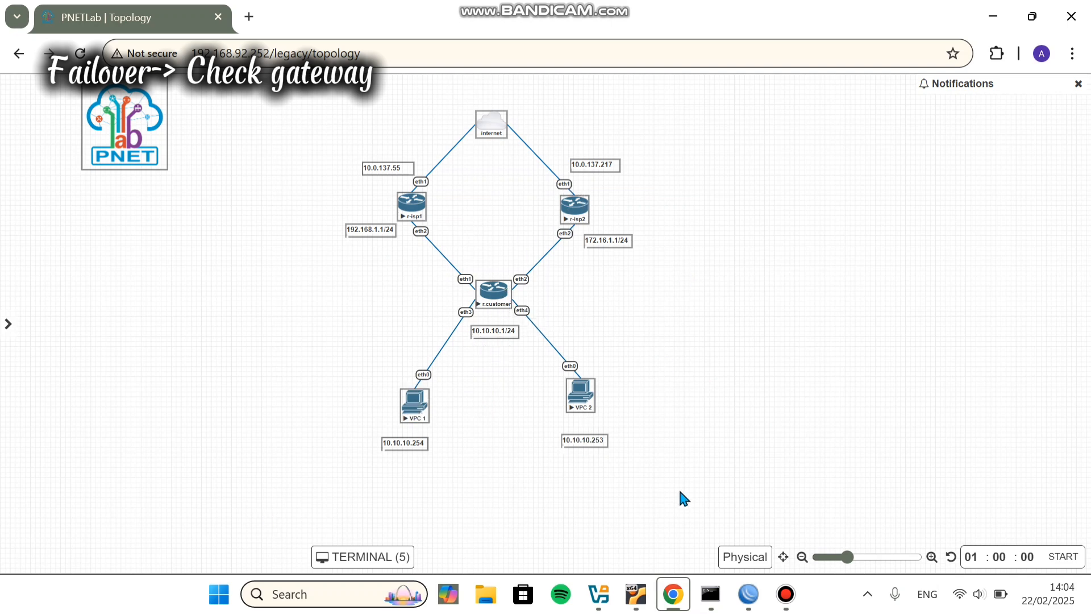
{"action": "mouse_move", "coordinate": [748, 594]}
{"action": "left_click", "coordinate": [562, 500]}
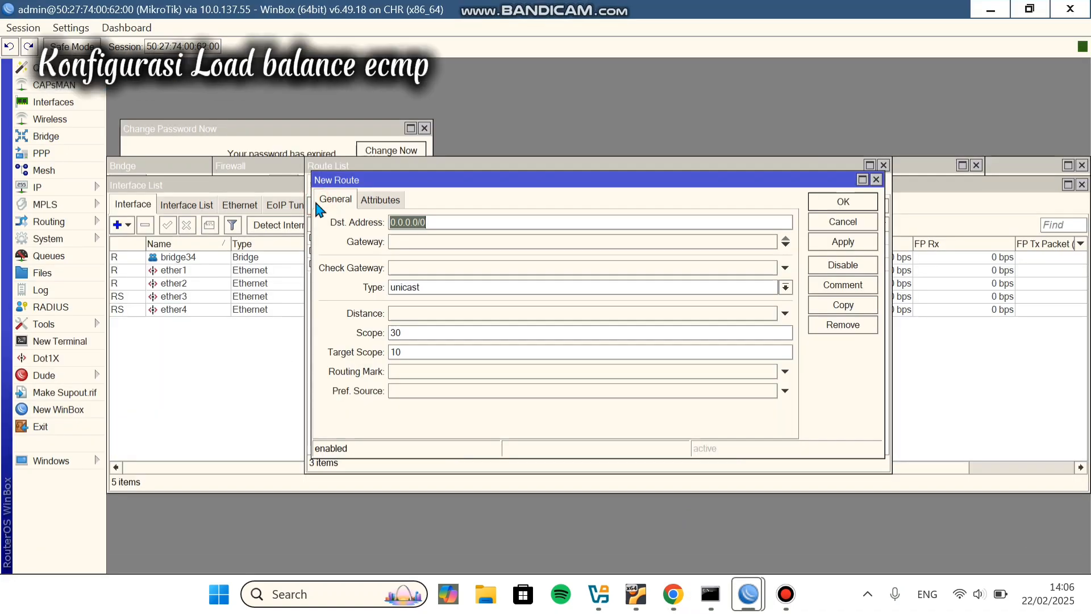
Step: Enter two gateways for the 0.0.0.0/0 route: 193.168.1.1 and 172.16.1.1
{"action": "left_click", "coordinate": [413, 242]}
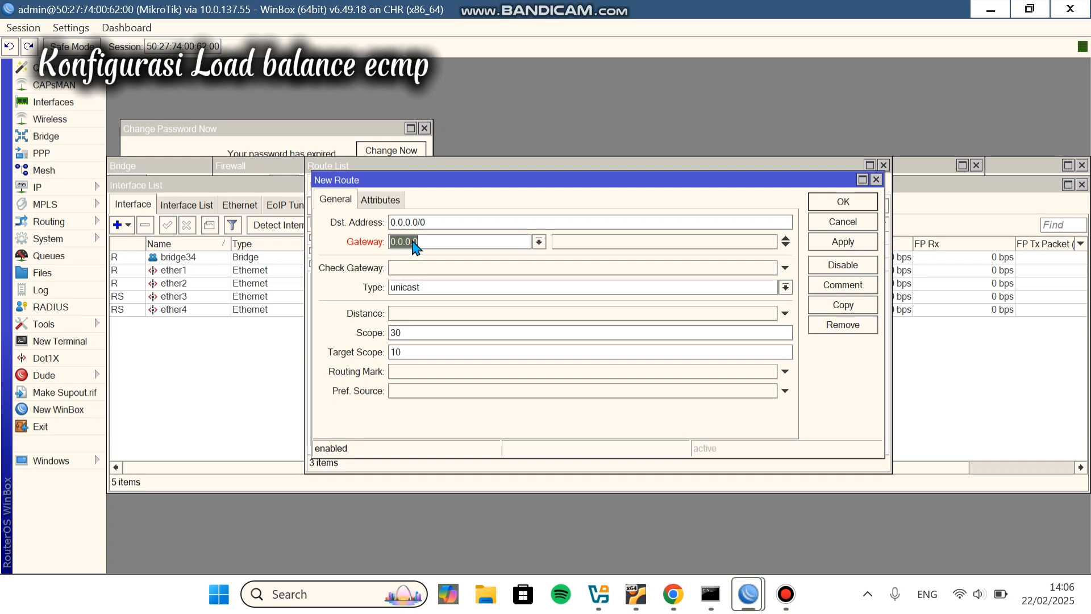
{"action": "left_click", "coordinate": [538, 241]}
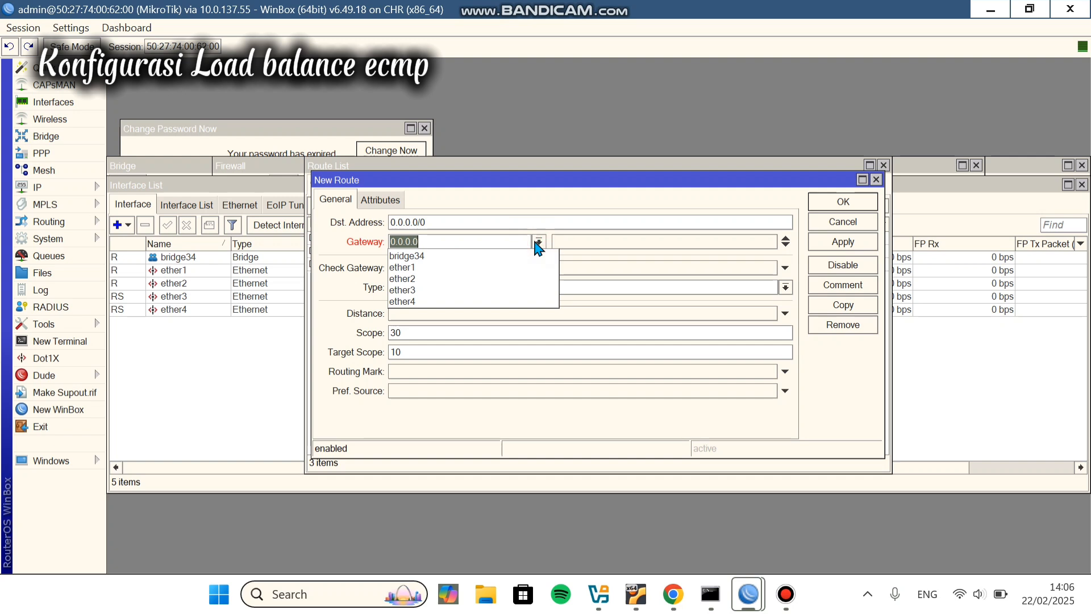
{"action": "left_click", "coordinate": [537, 246]}
{"action": "left_click", "coordinate": [538, 243]}
{"action": "left_click", "coordinate": [492, 241]}
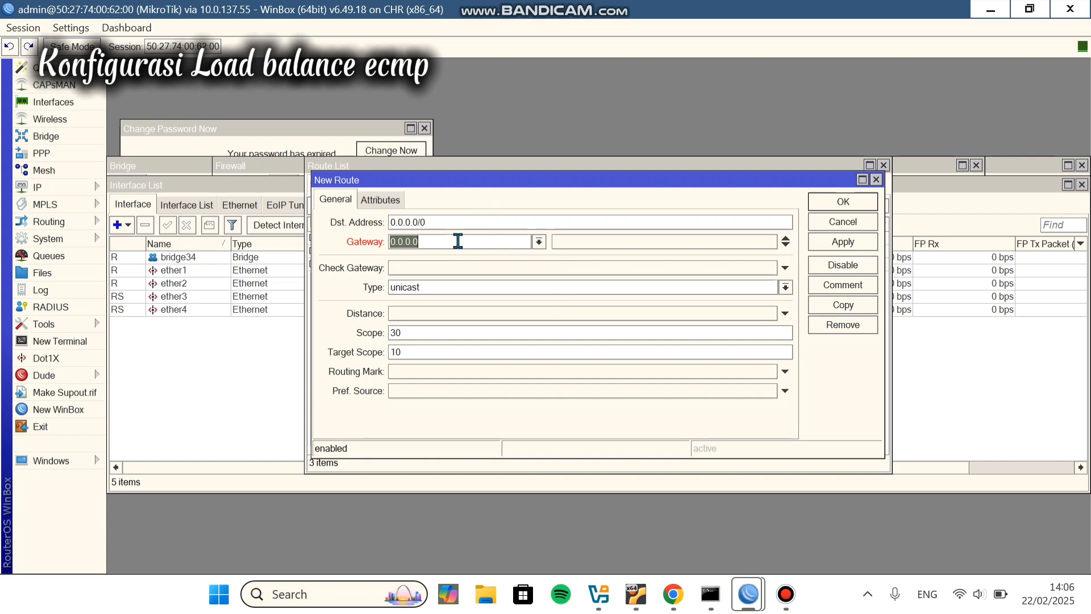
{"action": "left_click", "coordinate": [786, 241]}
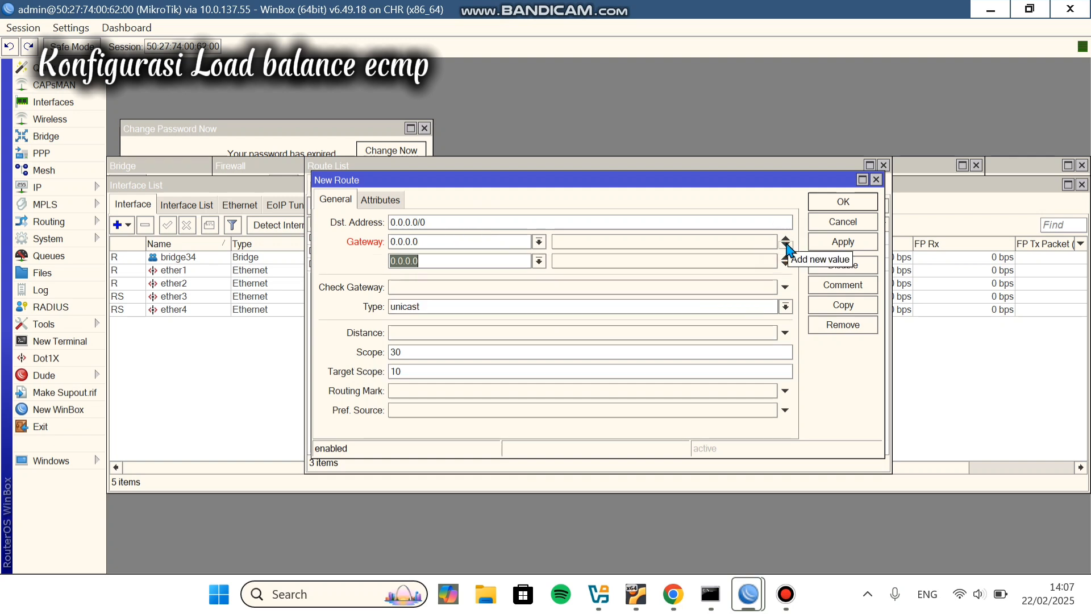
{"action": "left_click", "coordinate": [438, 241]}
{"action": "key", "text": "BackSpace"}
{"action": "key", "text": "BackSpace"}
{"action": "key", "text": "BackSpace"}
{"action": "key", "text": "BackSpace"}
{"action": "key", "text": "BackSpace"}
{"action": "key", "text": "BackSpace"}
{"action": "key", "text": "BackSpace"}
{"action": "type", "text": "193"}
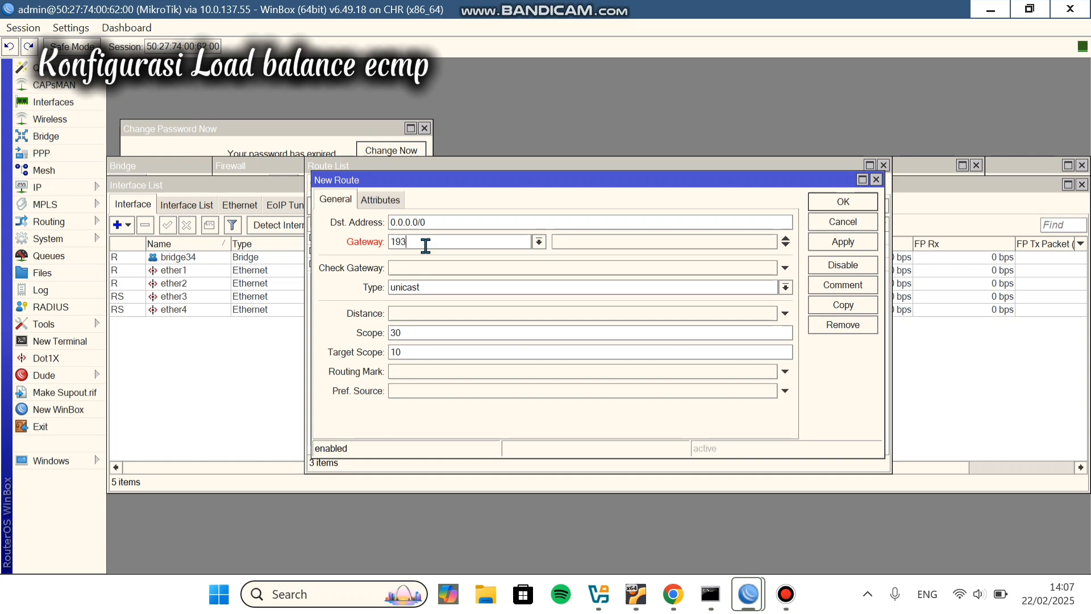
{"action": "type", "text": ".168.1.1"}
{"action": "left_click", "coordinate": [785, 242]}
{"action": "left_click", "coordinate": [458, 263]}
{"action": "key", "text": "BackSpace"}
{"action": "key", "text": "BackSpace"}
{"action": "key", "text": "BackSpace"}
{"action": "key", "text": "BackSpace"}
{"action": "key", "text": "BackSpace"}
{"action": "key", "text": "BackSpace"}
{"action": "key", "text": "BackSpace"}
{"action": "type", "text": "172"}
{"action": "type", "text": ".16.1.1"}
Step: Remove the extra gateway entry, correct the gateways to 192.168.1.1 and 172.16.1.1, and apply
{"action": "left_click", "coordinate": [784, 248]}
{"action": "left_click", "coordinate": [785, 250]}
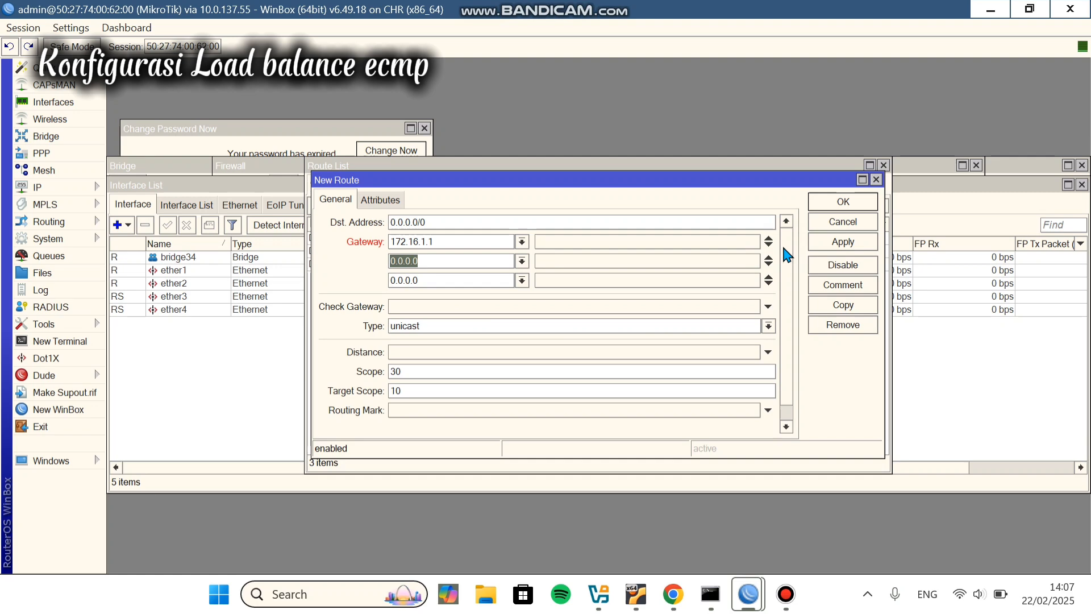
{"action": "left_click", "coordinate": [767, 273]}
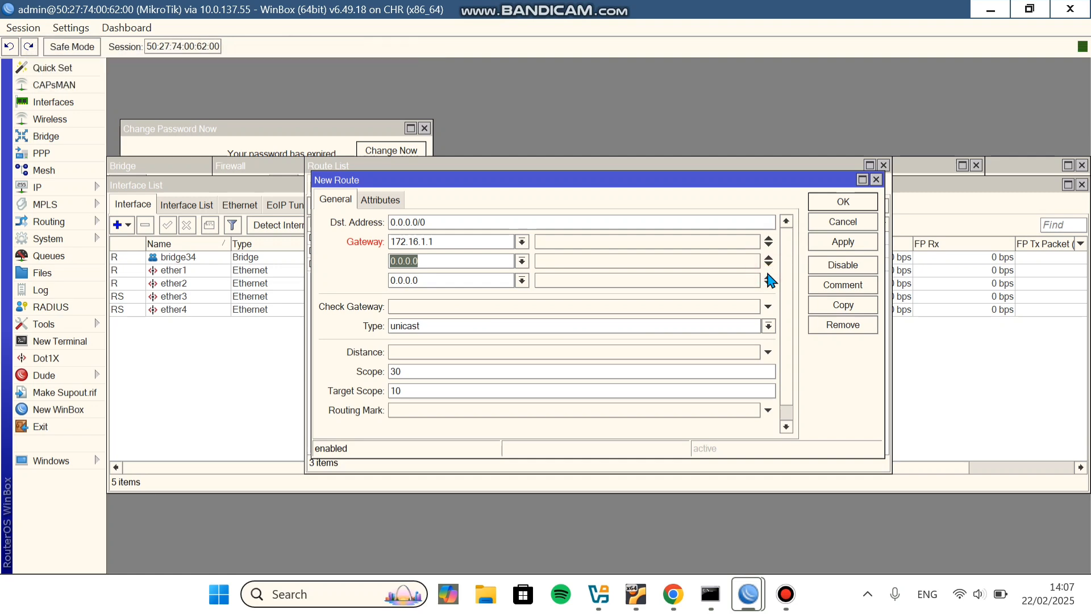
{"action": "left_click", "coordinate": [769, 280]}
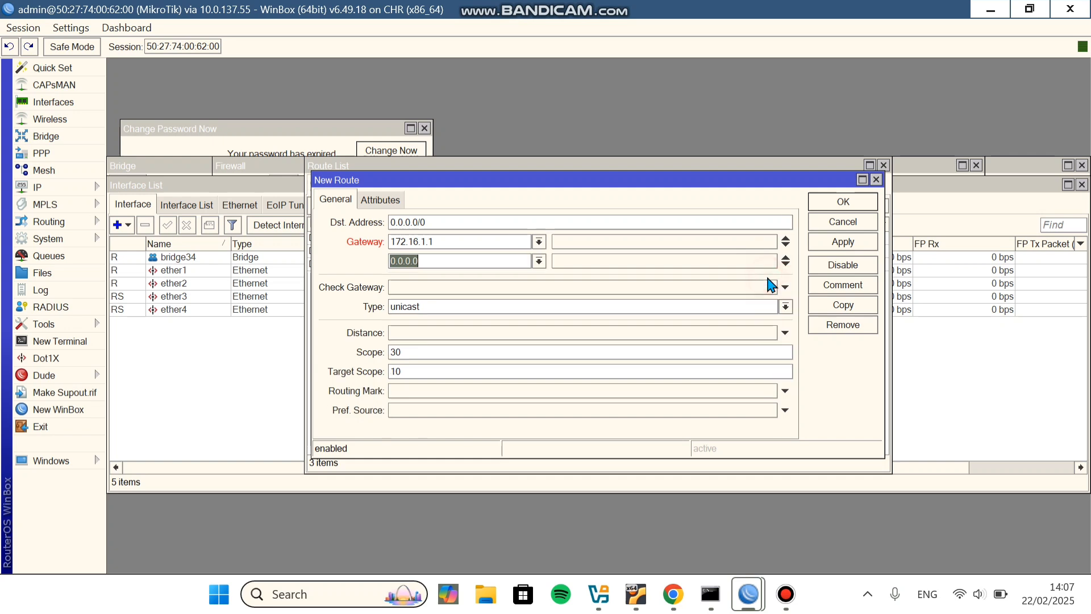
{"action": "left_click", "coordinate": [466, 244]}
{"action": "key", "text": "BackSpace"}
{"action": "key", "text": "BackSpace"}
{"action": "key", "text": "BackSpace"}
{"action": "key", "text": "BackSpace"}
{"action": "key", "text": "BackSpace"}
{"action": "key", "text": "BackSpace"}
{"action": "key", "text": "BackSpace"}
{"action": "key", "text": "BackSpace"}
{"action": "key", "text": "BackSpace"}
{"action": "key", "text": "BackSpace"}
{"action": "key", "text": "BackSpace"}
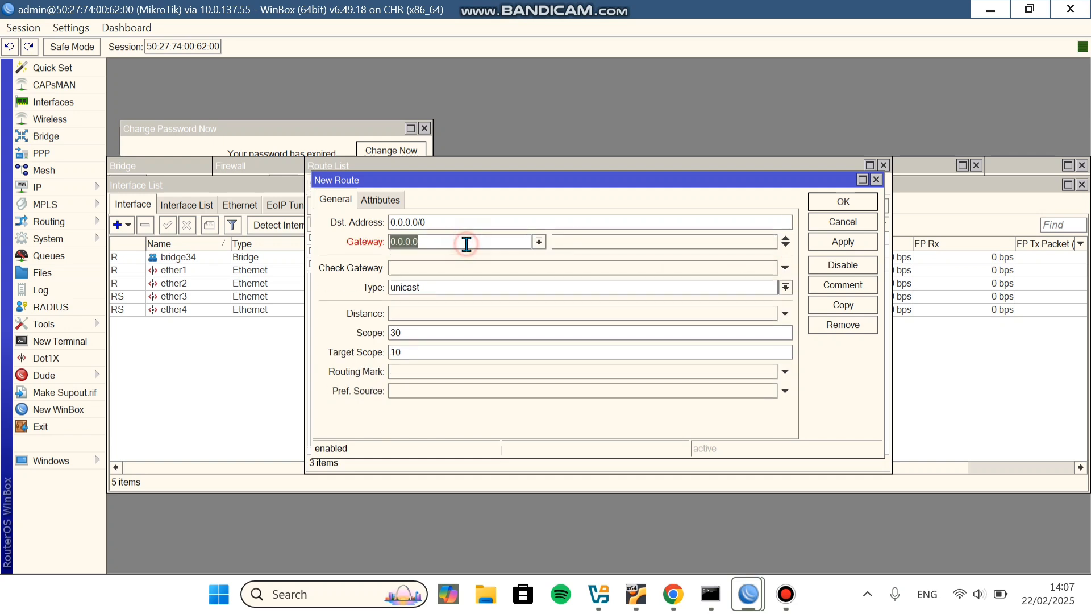
{"action": "type", "text": "192.168.1.1"}
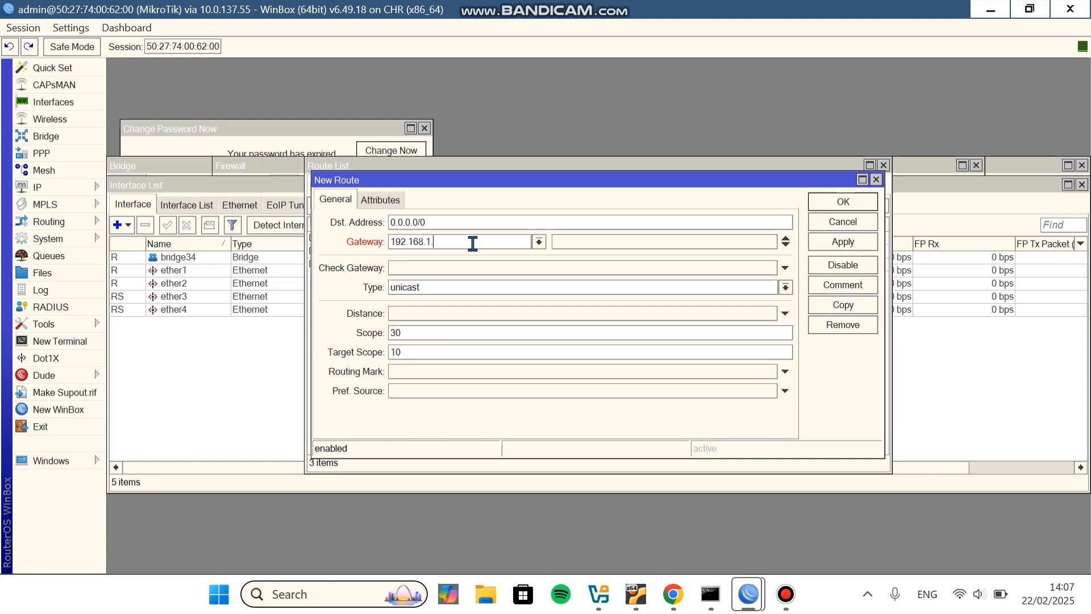
{"action": "left_click", "coordinate": [787, 246]}
{"action": "left_click", "coordinate": [490, 261]}
{"action": "key", "text": "BackSpace"}
{"action": "key", "text": "BackSpace"}
{"action": "key", "text": "BackSpace"}
{"action": "key", "text": "BackSpace"}
{"action": "key", "text": "BackSpace"}
{"action": "key", "text": "BackSpace"}
{"action": "key", "text": "BackSpace"}
{"action": "type", "text": "172.16.1.1"}
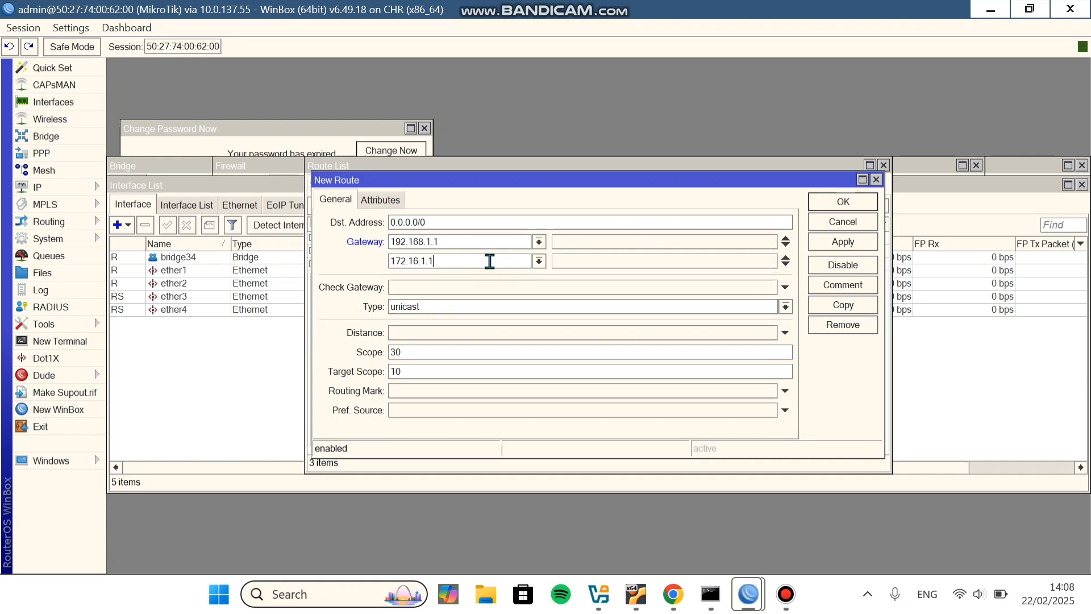
{"action": "left_click", "coordinate": [843, 241]}
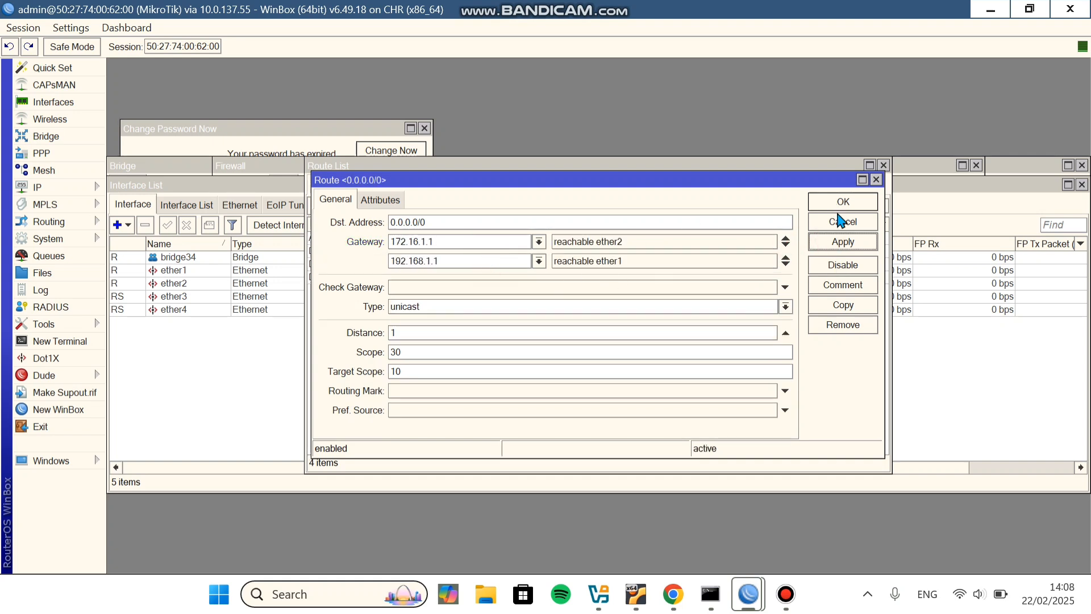
Step: Re-enter the second gateway value, fixing a mistyped address
{"action": "left_click", "coordinate": [468, 242]}
{"action": "key", "text": "BackSpace"}
{"action": "left_click", "coordinate": [786, 245]}
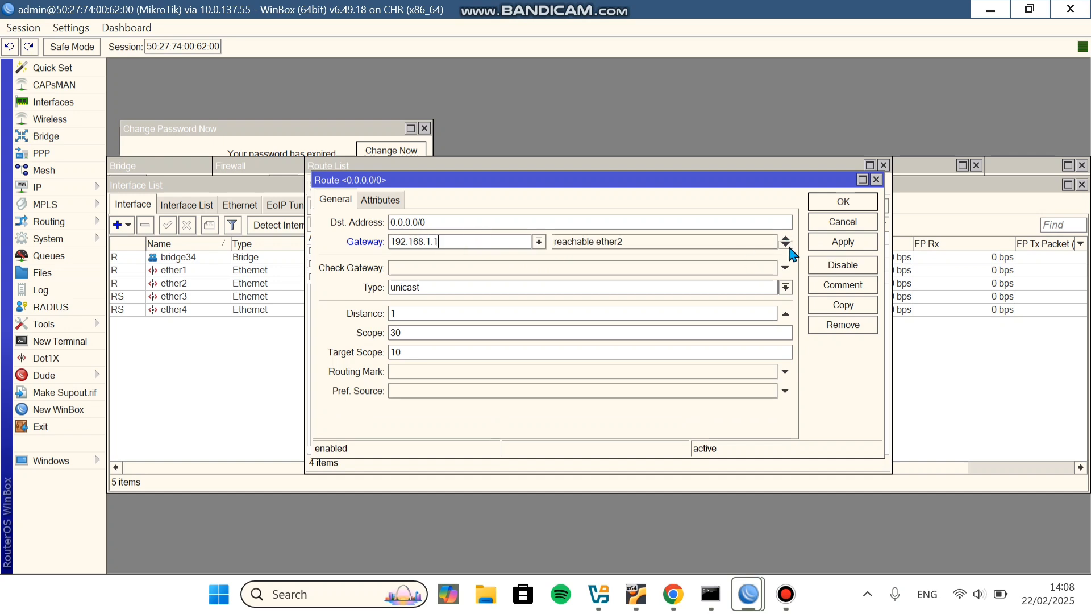
{"action": "left_click", "coordinate": [481, 260]}
{"action": "left_click", "coordinate": [785, 246]}
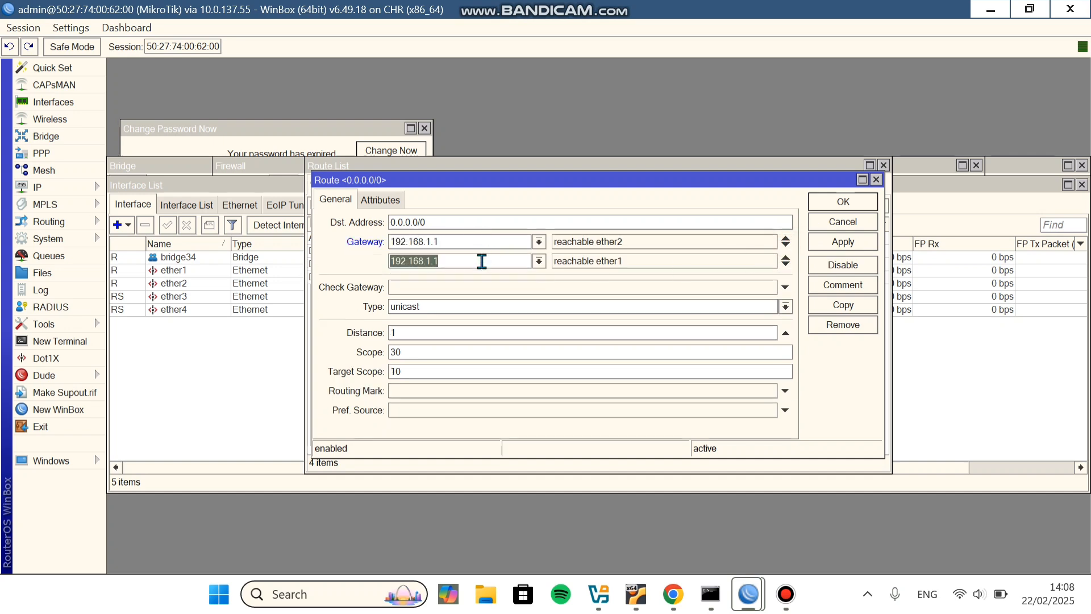
{"action": "type", "text": "192.16"}
{"action": "key", "text": "BackSpace"}
{"action": "key", "text": "BackSpace"}
{"action": "key", "text": "BackSpace"}
{"action": "key", "text": "BackSpace"}
{"action": "key", "text": "BackSpace"}
Step: Finish the second gateway as 172.16.1.1, save the route, and select the ECMP 0.0.0.0/0 entry
{"action": "type", "text": "72.16.1.1"}
{"action": "left_click", "coordinate": [817, 246]}
{"action": "left_click", "coordinate": [842, 203]}
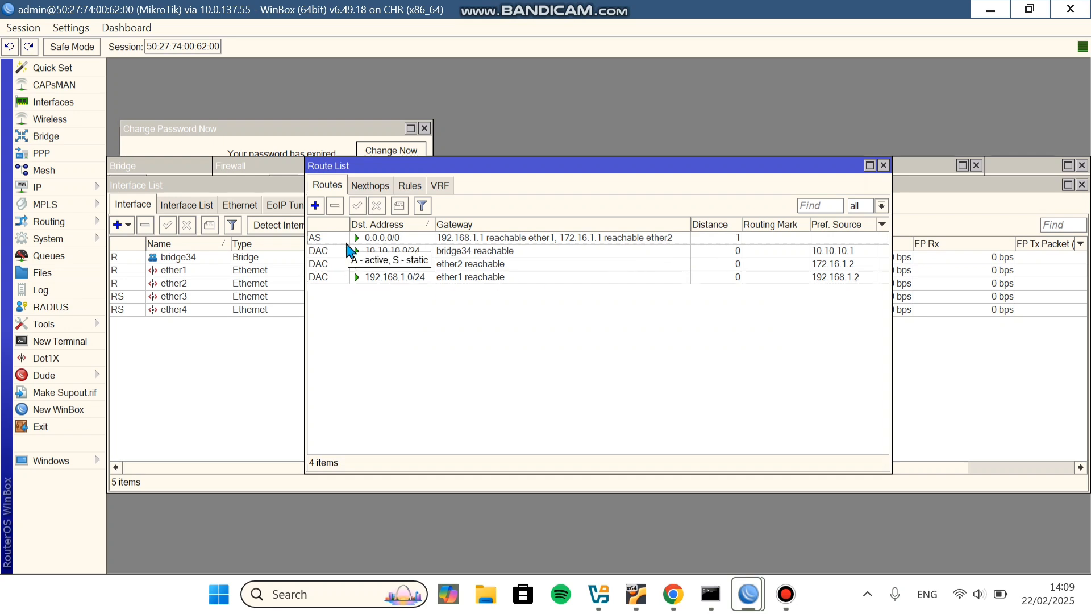
{"action": "left_click", "coordinate": [377, 239]}
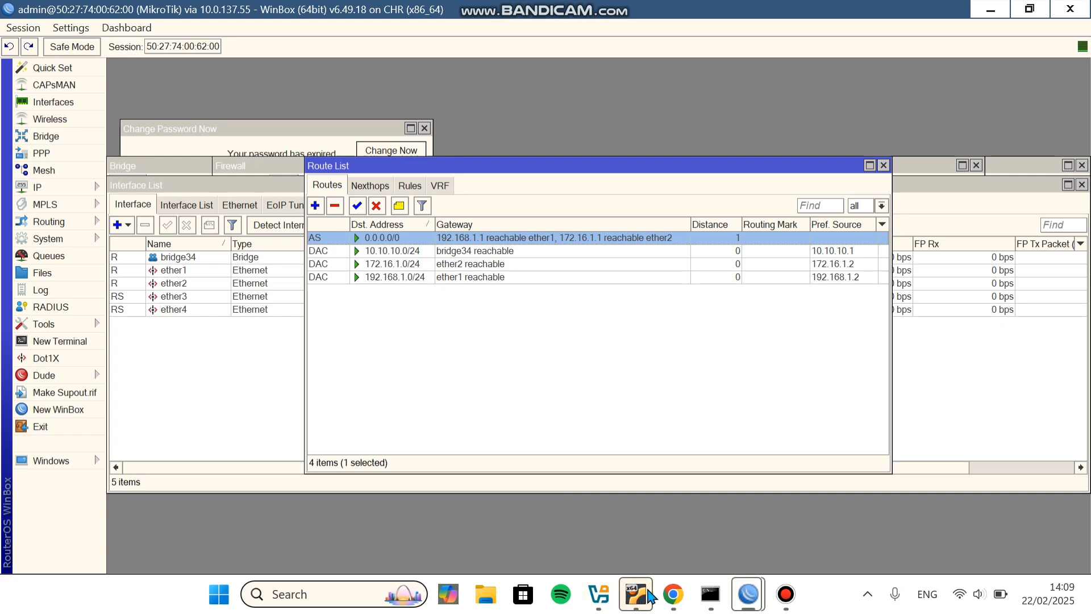
Step: Place a narrowed 'load balance ecmp' text label on the topology, then bring up the VPC 1 terminal
{"action": "left_click", "coordinate": [673, 594]}
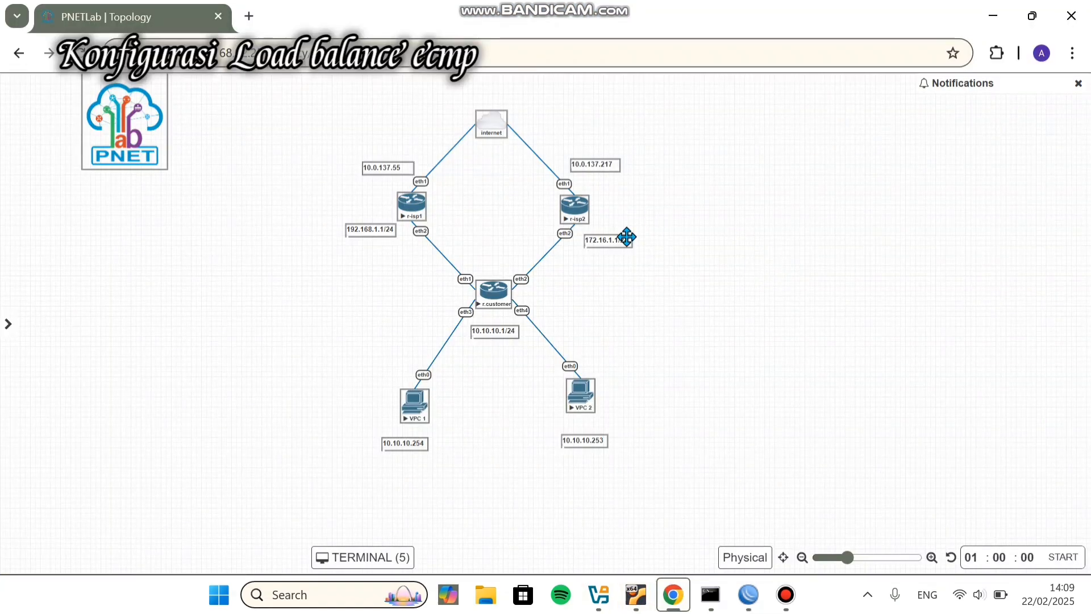
{"action": "right_click", "coordinate": [726, 249]}
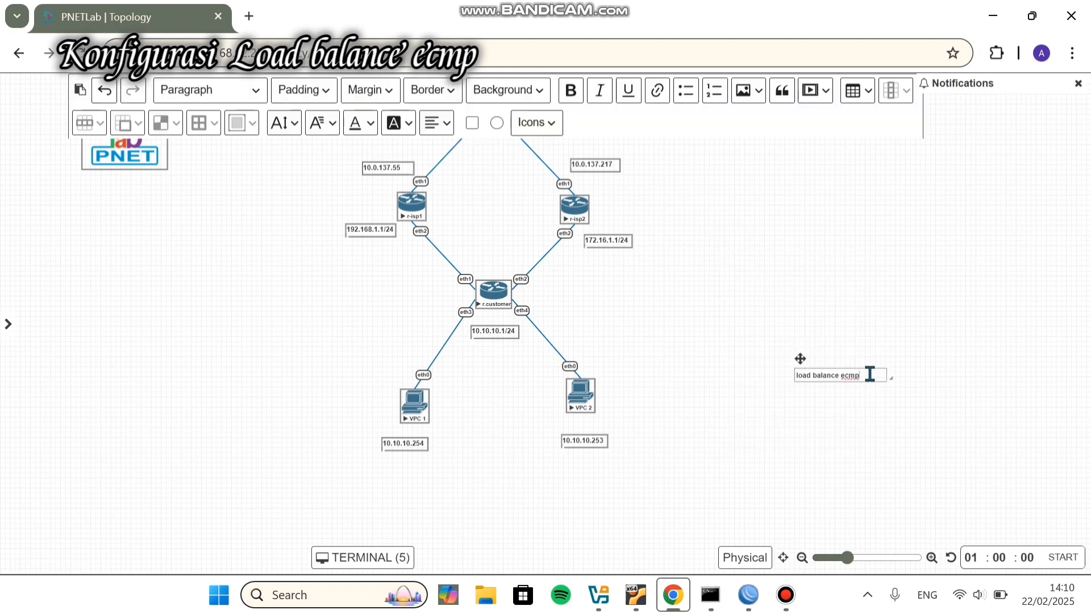
{"action": "type", "text": "p"}
{"action": "left_click_drag", "start_coordinate": [888, 377], "coordinate": [673, 307]}
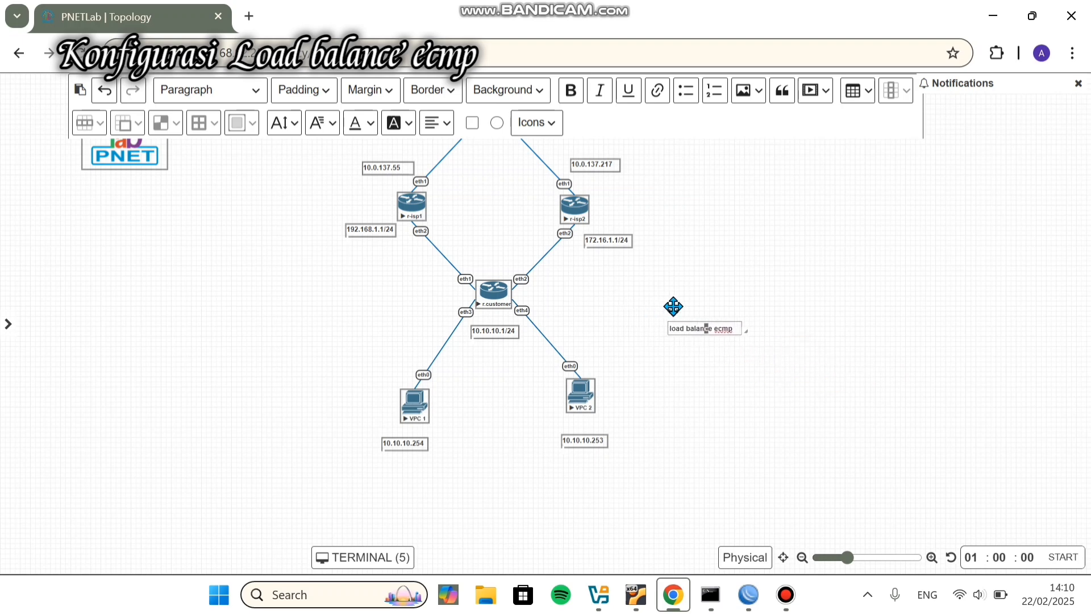
{"action": "left_click", "coordinate": [701, 360]}
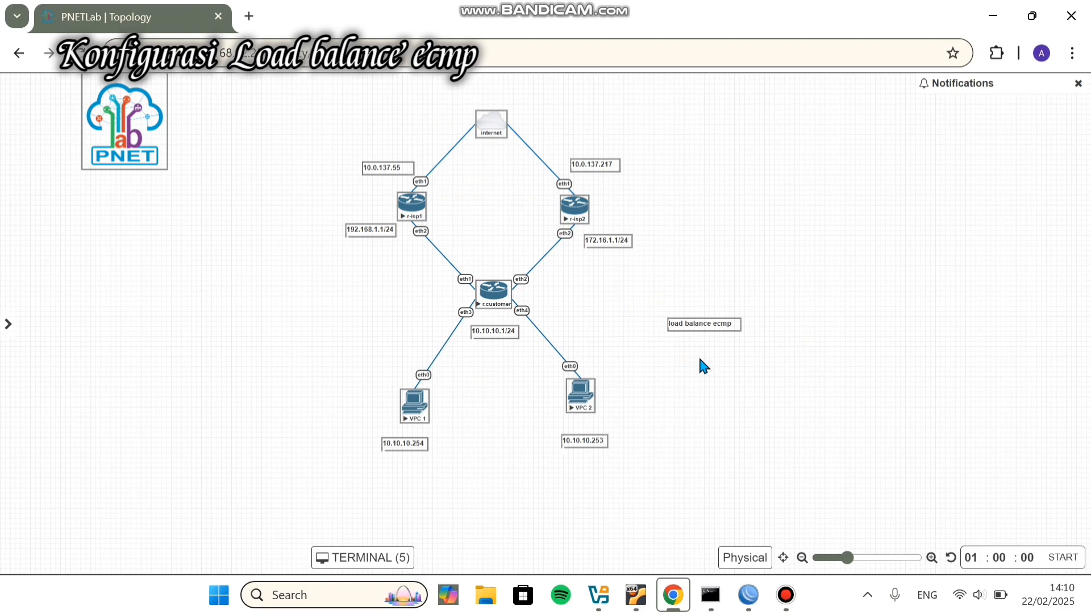
{"action": "left_click", "coordinate": [398, 556]}
{"action": "left_click_drag", "start_coordinate": [496, 324], "coordinate": [351, 140]}
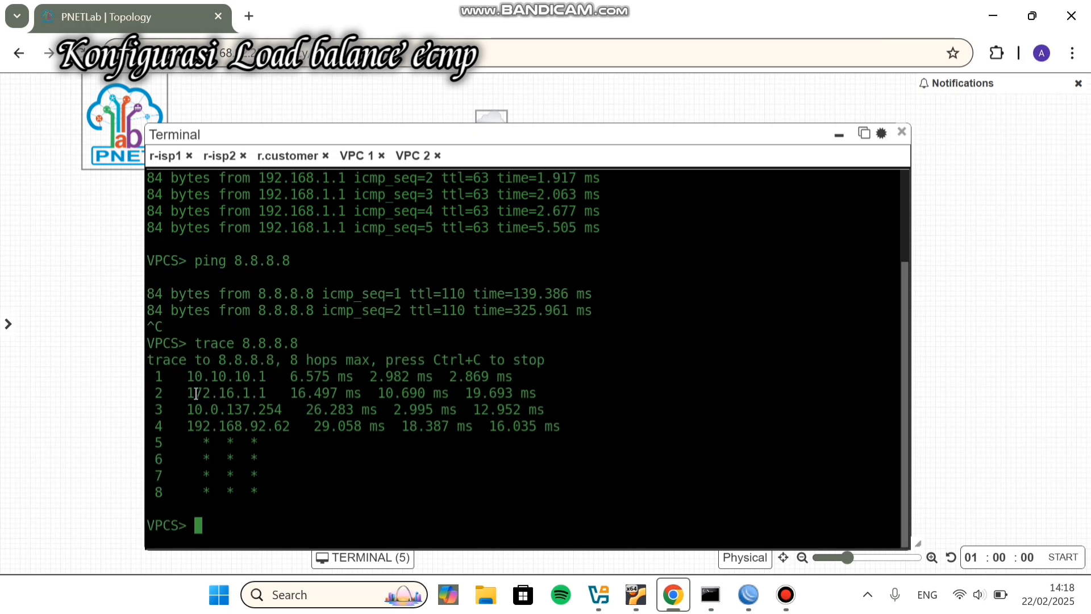
Step: Highlight the 172.16.1.1 hop in the VPC's trace to 8.8.8.8, then clear the highlight
{"action": "left_click_drag", "start_coordinate": [193, 394], "coordinate": [264, 392]}
{"action": "left_click", "coordinate": [263, 388]}
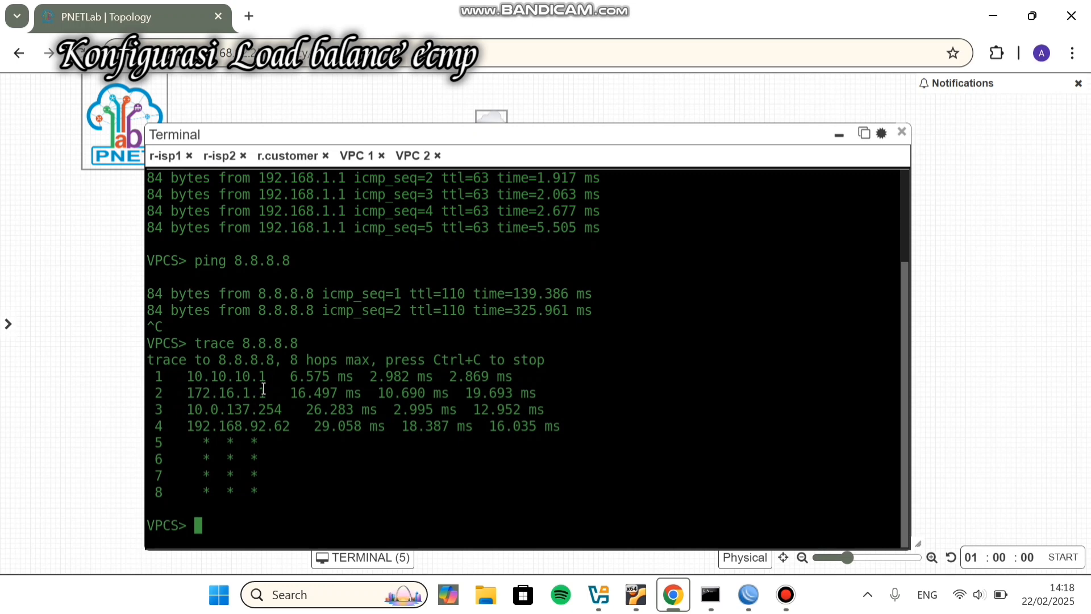
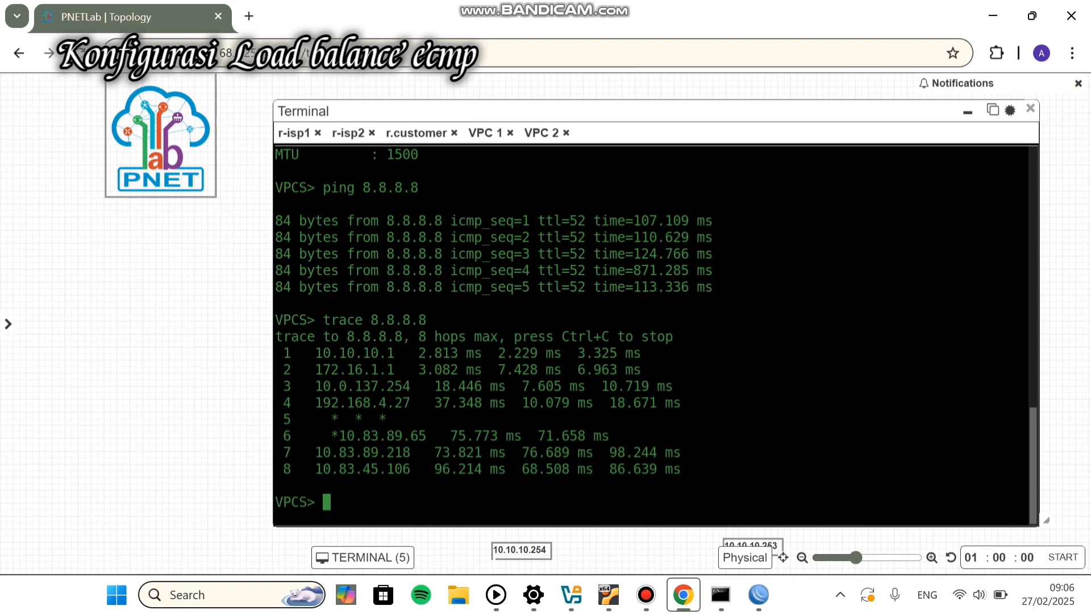
Step: Set the VPC's DNS server to 8.8.8.8 and display its IP configuration
{"action": "type", "text": "ip dns"}
{"action": "type", "text": "8.8.8.8"}
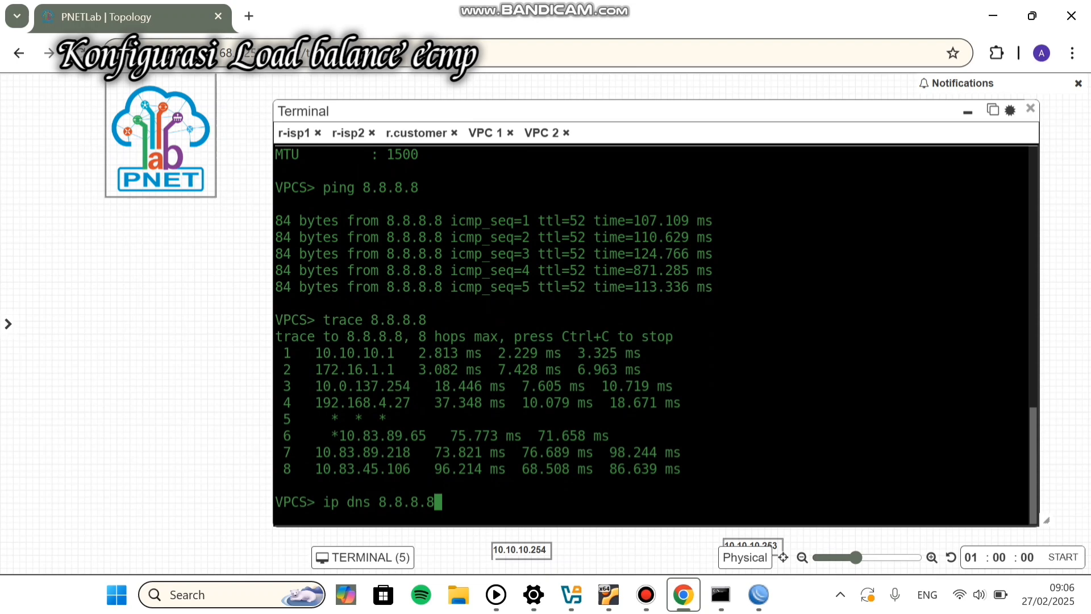
{"action": "key", "text": "Return"}
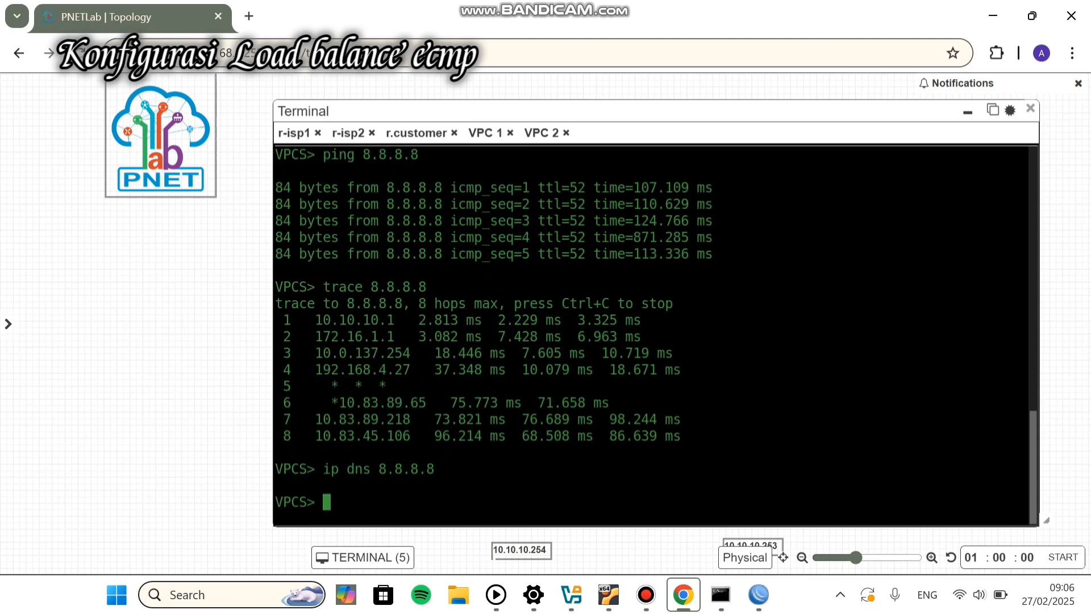
{"action": "type", "text": "show ip"}
{"action": "key", "text": "Return"}
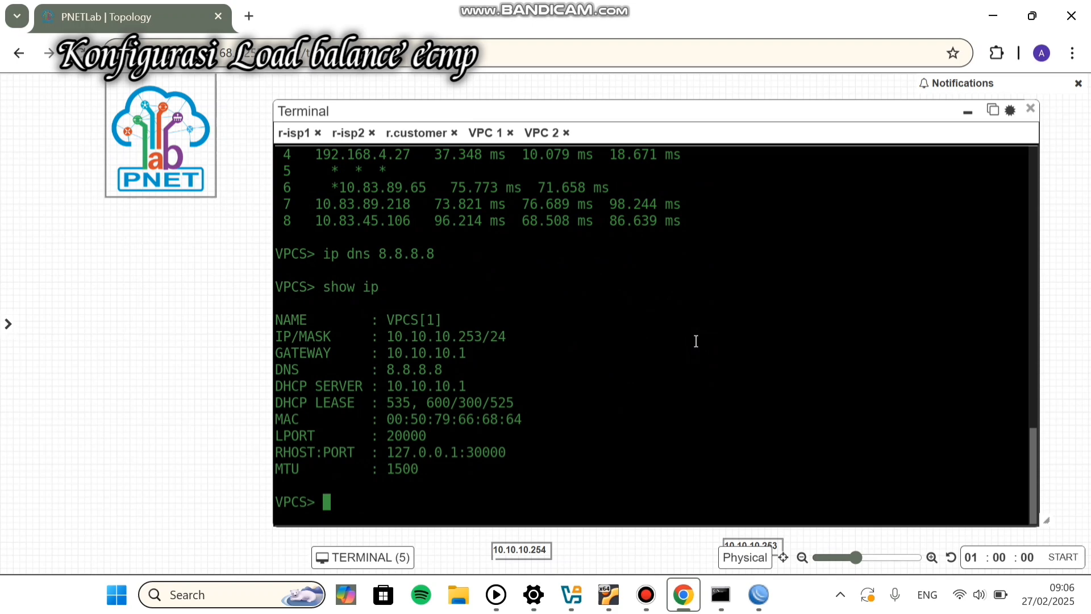
Step: Ping google.com from the VPC, getting replies from 172.253.118.138
{"action": "type", "text": "ping."}
{"action": "type", "text": "cpm"}
{"action": "key", "text": "BackSpace"}
{"action": "key", "text": "BackSpace"}
{"action": "key", "text": "BackSpace"}
{"action": "key", "text": "BackSpace"}
{"action": "type", "text": "goo"}
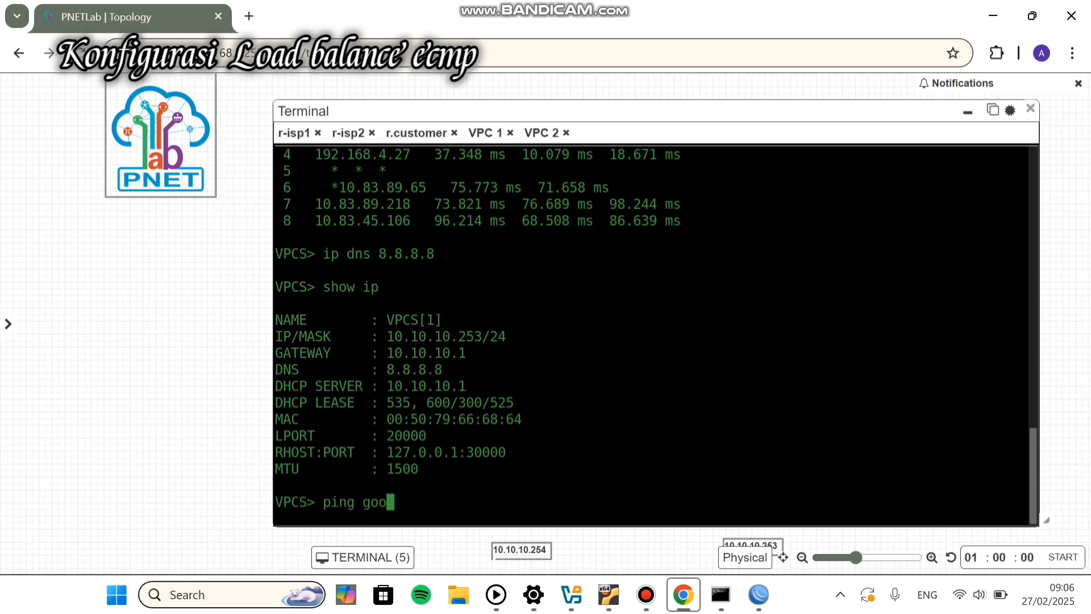
{"action": "type", "text": "gle.com"}
{"action": "key", "text": "Return"}
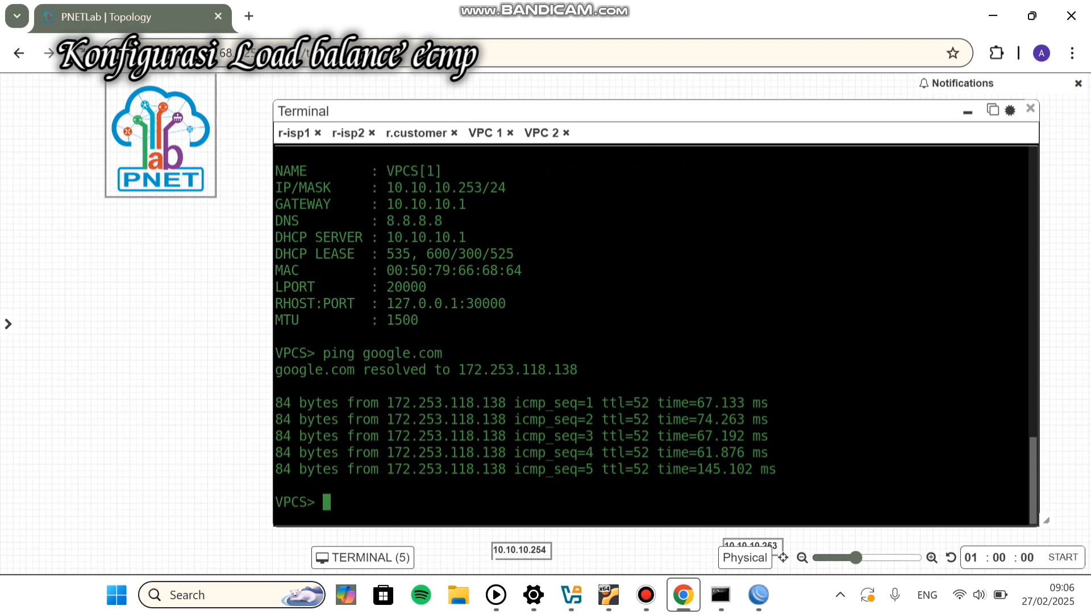
Step: Run a WinBox traceroute from the router to 8.8.8.8, stopping it at hop 15
{"action": "left_click", "coordinate": [856, 522]}
{"action": "mouse_move", "coordinate": [759, 595]}
{"action": "left_click", "coordinate": [907, 461]}
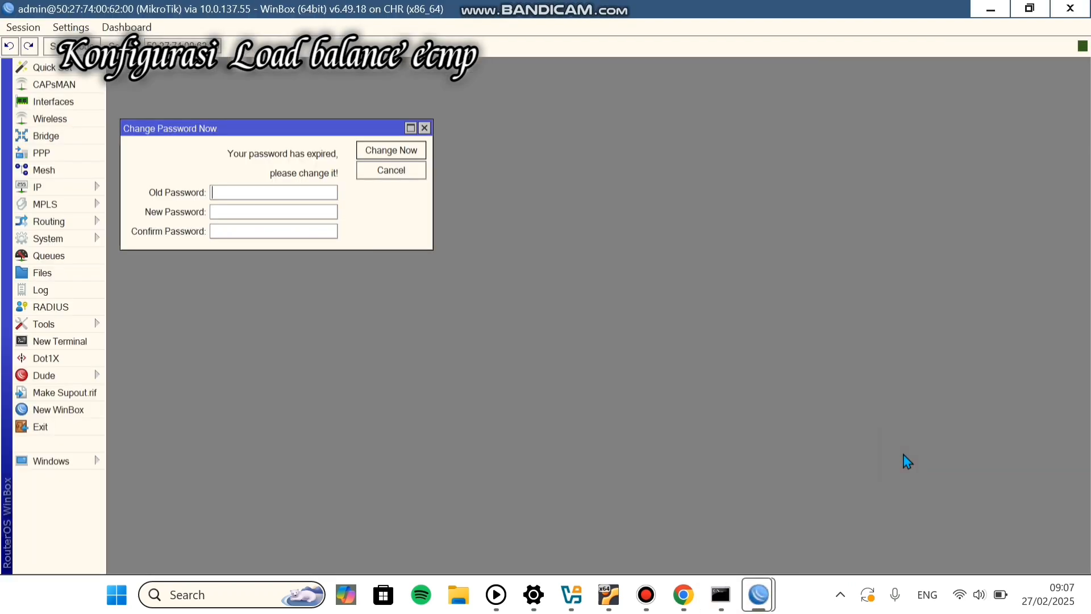
{"action": "left_click", "coordinate": [45, 324]}
{"action": "left_click", "coordinate": [134, 511]}
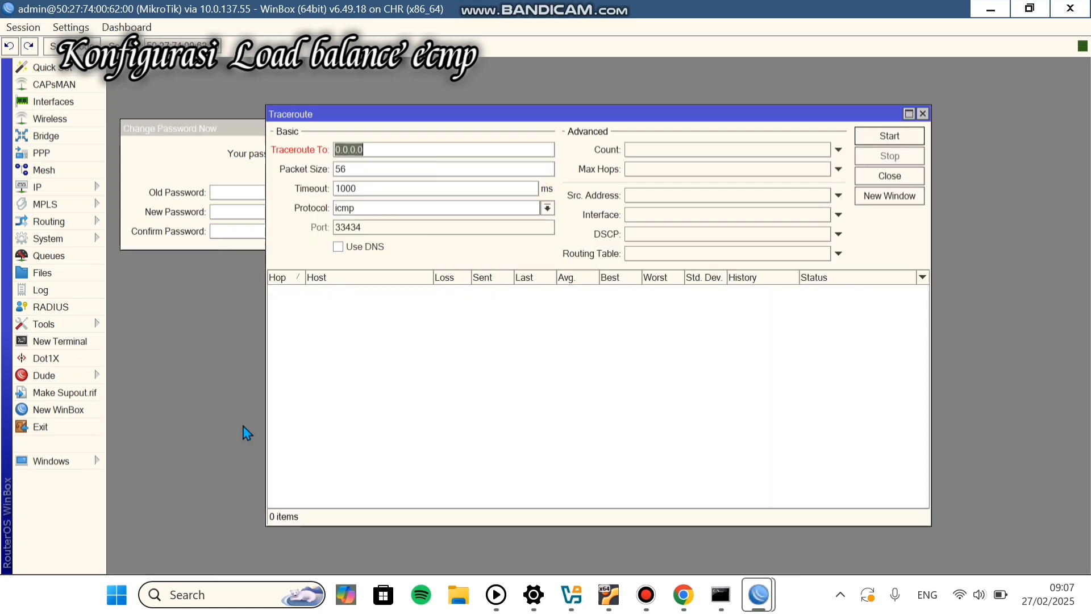
{"action": "type", "text": "8.8.8.8"}
{"action": "left_click", "coordinate": [891, 137]}
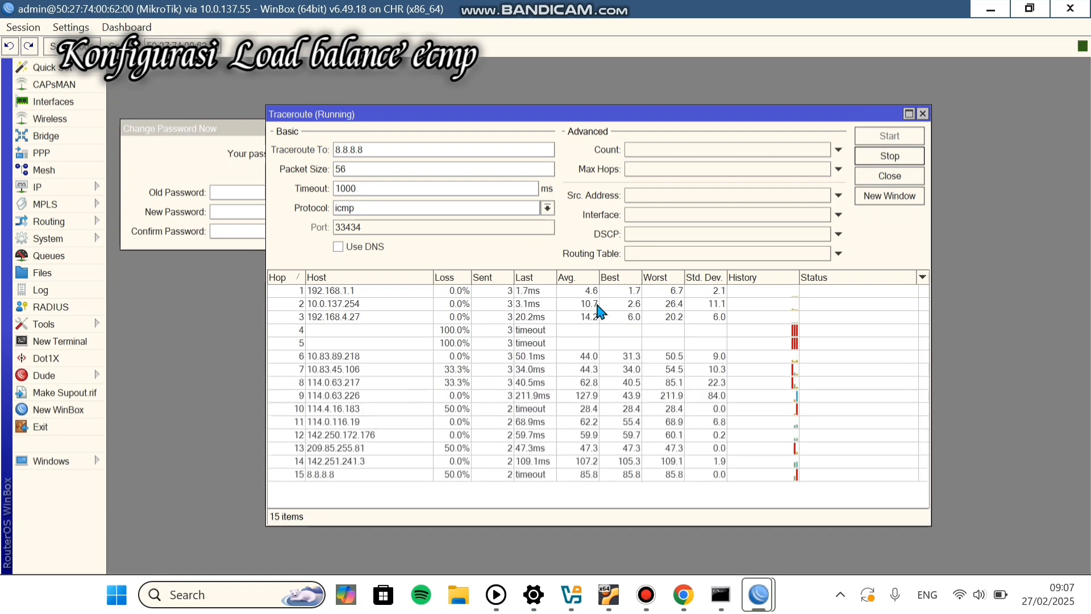
{"action": "left_click", "coordinate": [889, 156]}
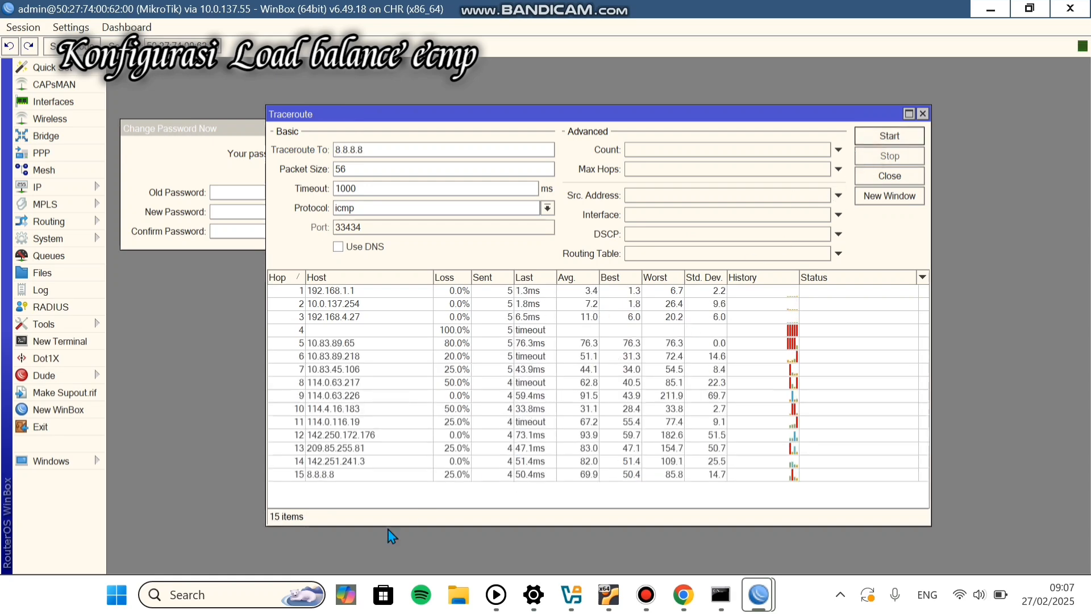
Step: Look up facebook.com with nslookup in a command prompt, resolving to 31.13.95.35
{"action": "left_click", "coordinate": [253, 591]}
{"action": "type", "text": "cmd"}
{"action": "left_click", "coordinate": [287, 170]}
{"action": "type", "text": "ns"}
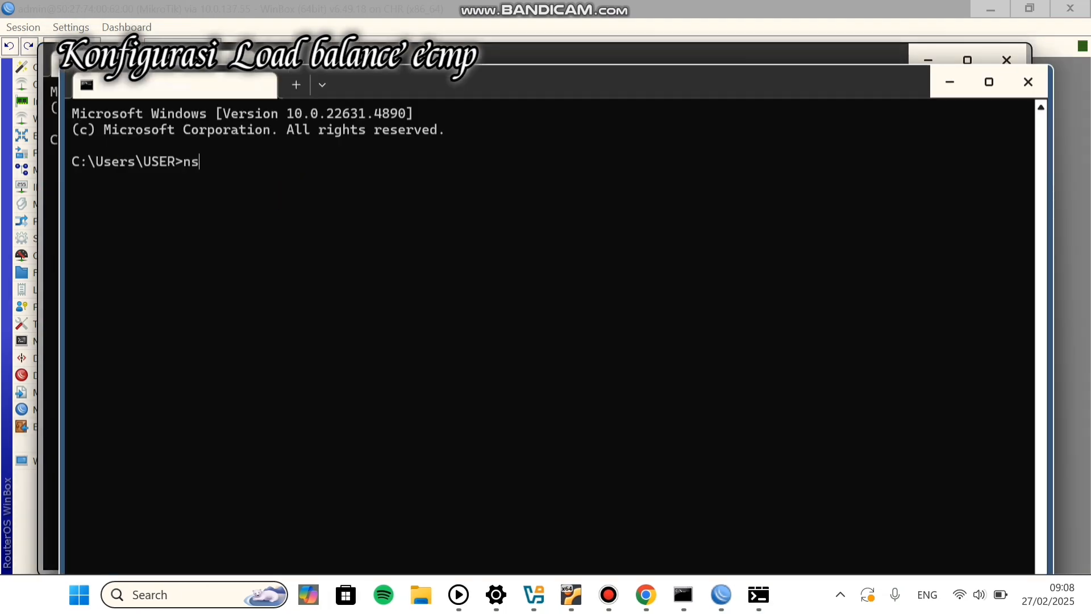
{"action": "type", "text": "lookup"}
{"action": "key", "text": "BackSpace"}
{"action": "key", "text": "BackSpace"}
{"action": "type", "text": "kup faceb"}
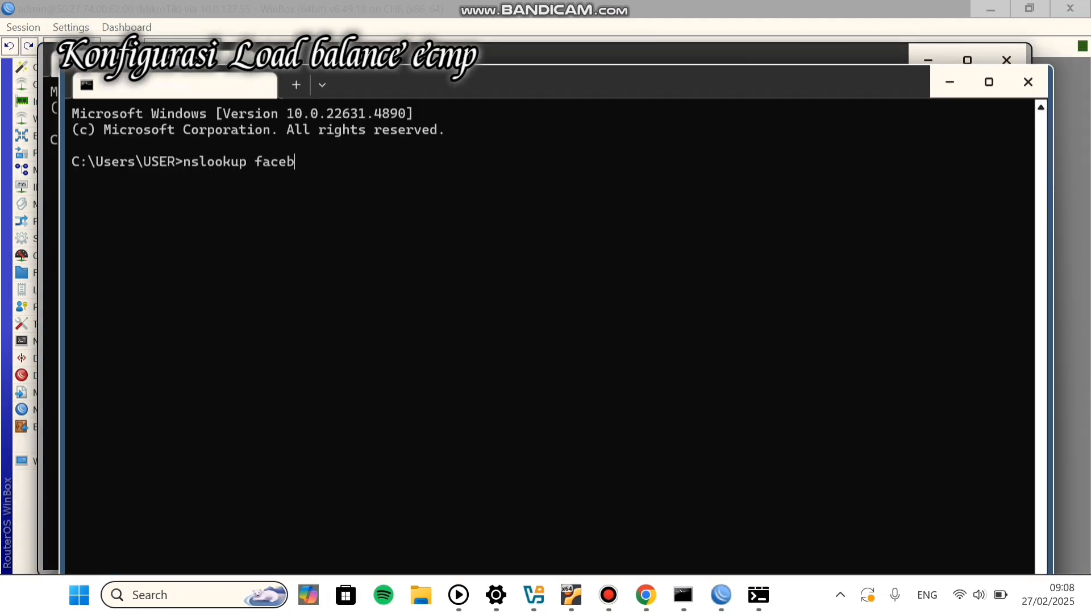
{"action": "type", "text": "ook.com"}
{"action": "key", "text": "Return"}
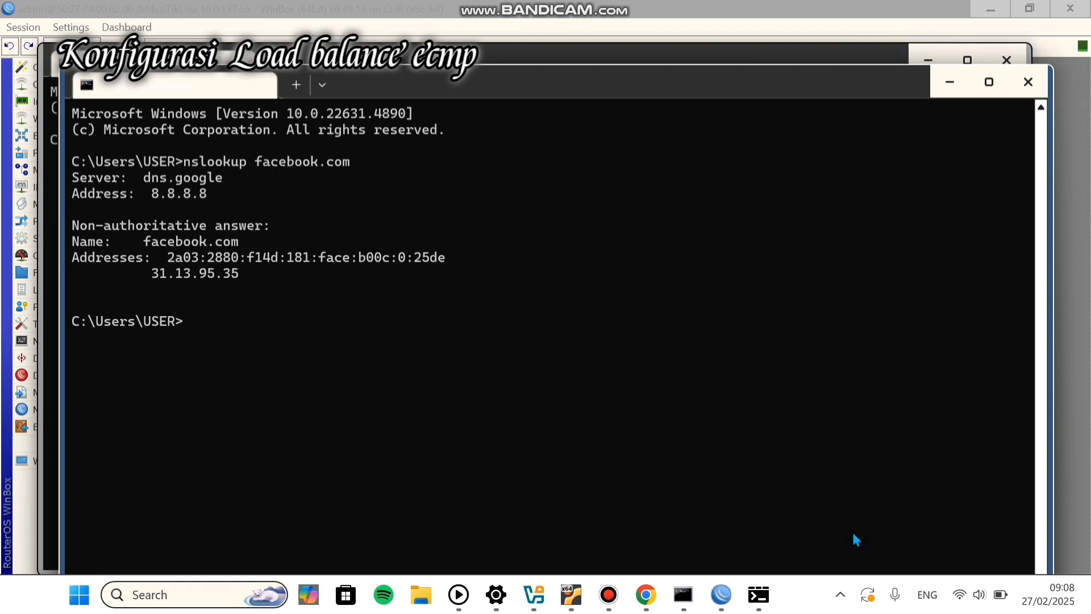
{"action": "mouse_move", "coordinate": [721, 595]}
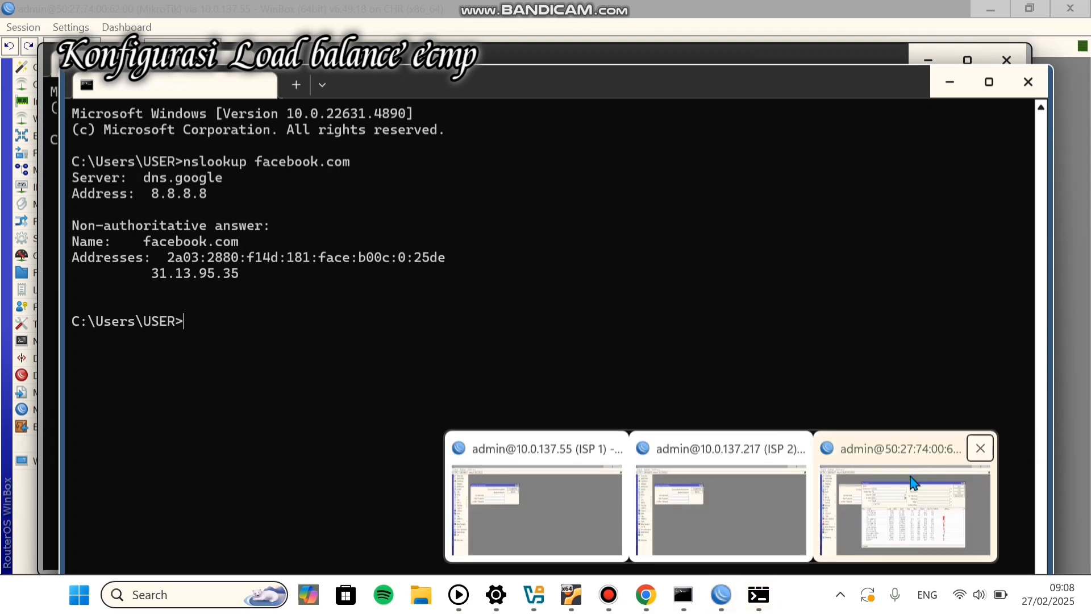
{"action": "left_click", "coordinate": [950, 81]}
Step: Trace the router's route to 31.13.95.35 in WinBox, reaching it at hop 16
{"action": "left_click", "coordinate": [919, 64]}
{"action": "type", "text": "31.13."}
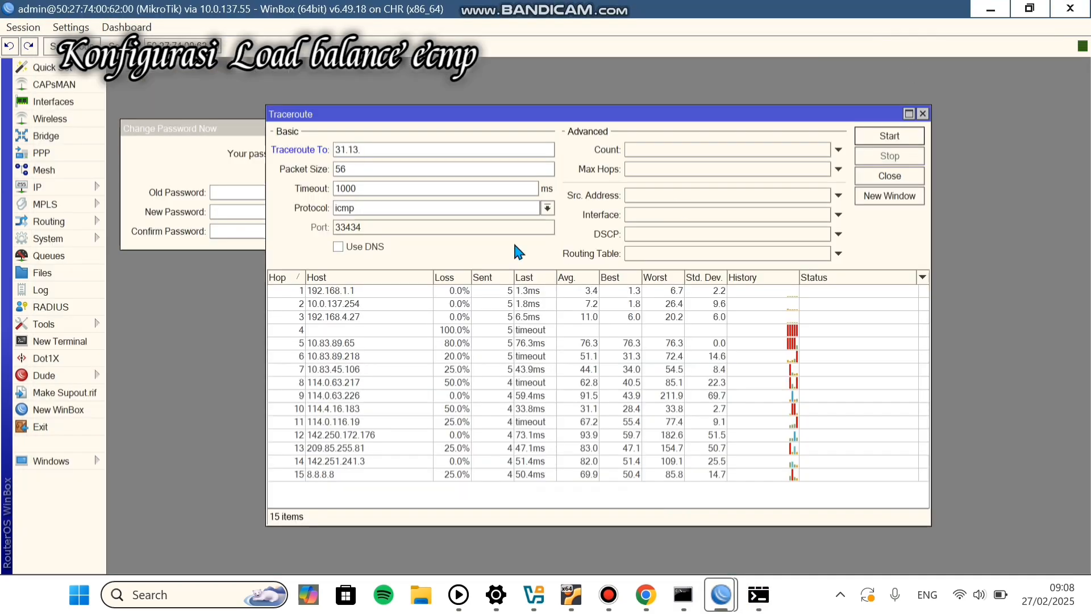
{"action": "type", "text": "95.35"}
{"action": "mouse_move", "coordinate": [759, 595]}
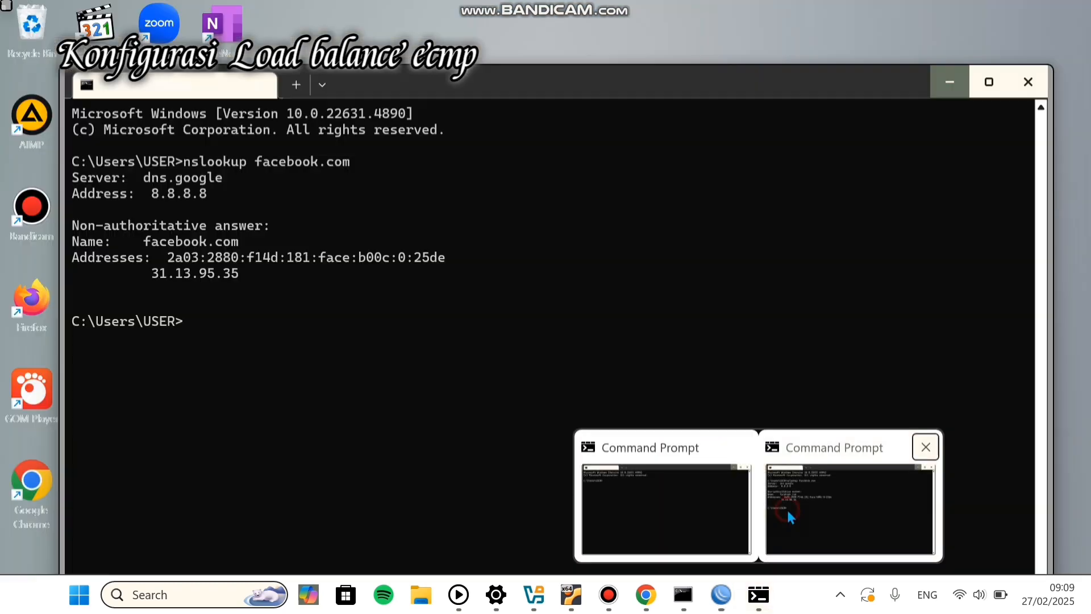
{"action": "left_click", "coordinate": [787, 512]}
{"action": "mouse_move", "coordinate": [721, 595]}
{"action": "left_click", "coordinate": [907, 500]}
{"action": "left_click", "coordinate": [890, 137]}
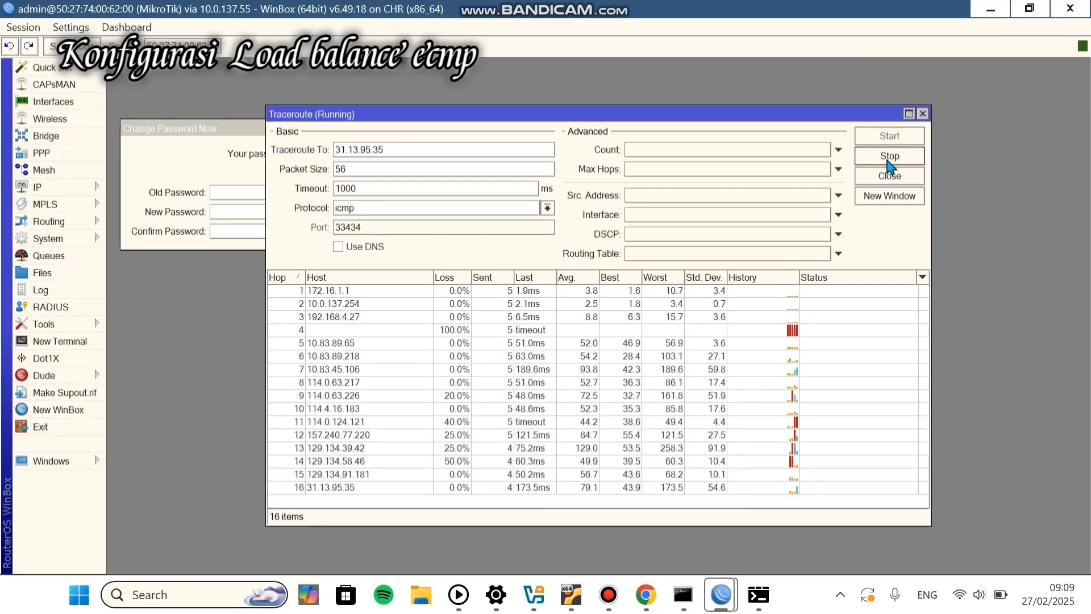
{"action": "left_click", "coordinate": [891, 156]}
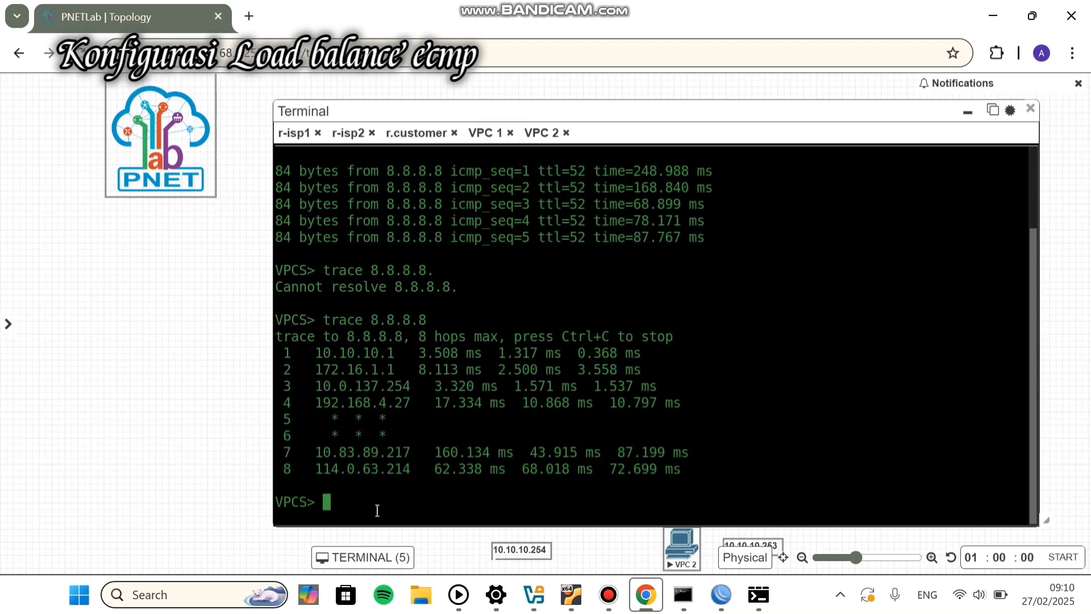
Step: Ping 31.13.95.35 from VPC 2, then trace the route to the same address
{"action": "type", "text": "ping 31.13.95.35"}
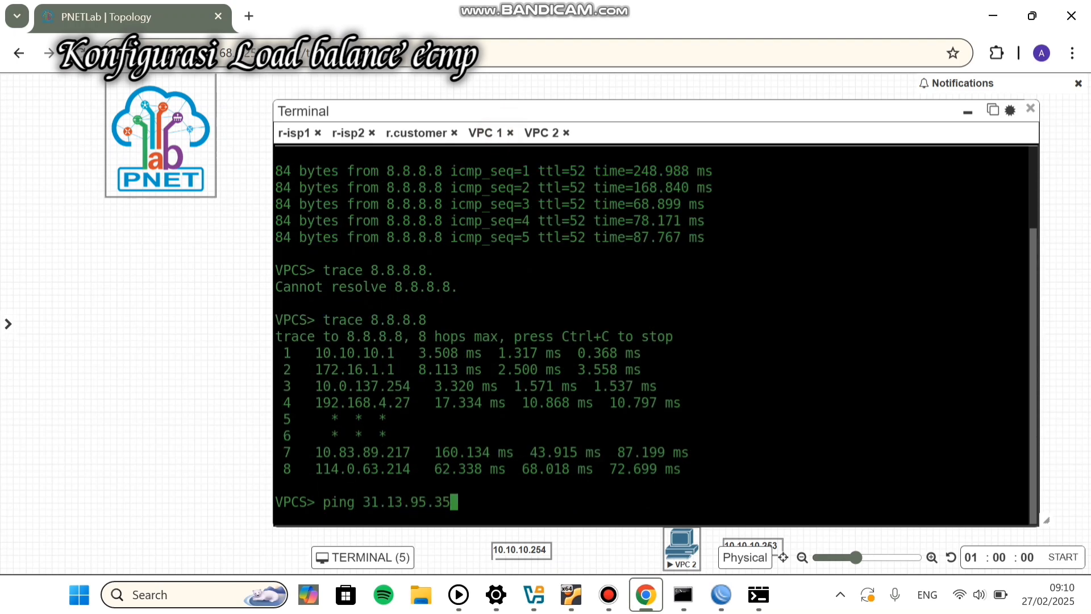
{"action": "key", "text": "Return"}
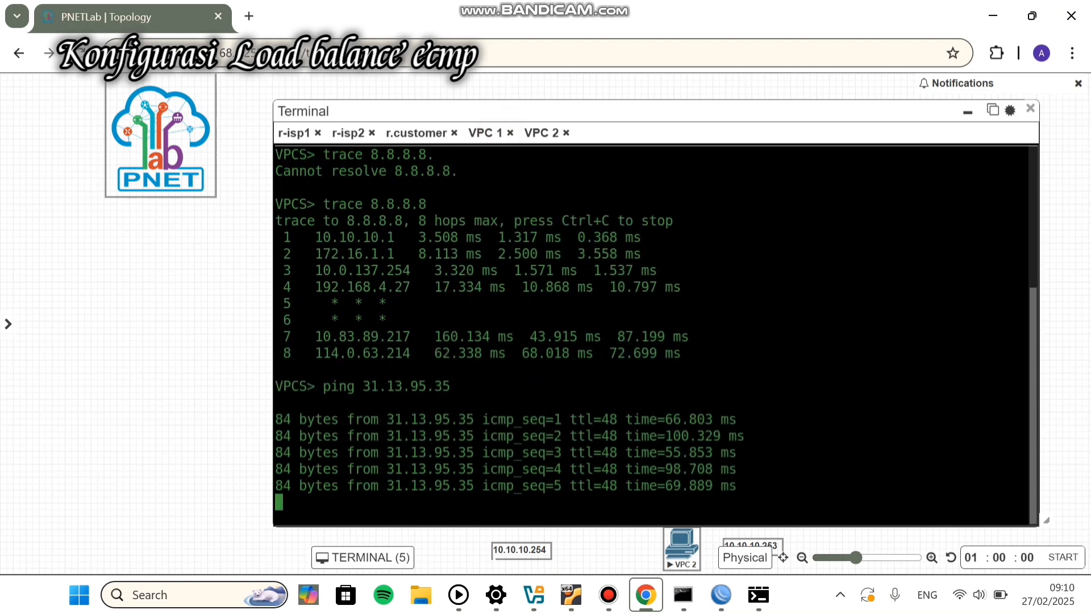
{"action": "key", "text": "Up"}
{"action": "key", "text": "Left"}
{"action": "key", "text": "Left"}
{"action": "key", "text": "Left"}
{"action": "key", "text": "Left"}
{"action": "key", "text": "Left"}
{"action": "key", "text": "Left"}
{"action": "key", "text": "Left"}
{"action": "key", "text": "Left"}
{"action": "key", "text": "Left"}
{"action": "key", "text": "Left"}
{"action": "key", "text": "Left"}
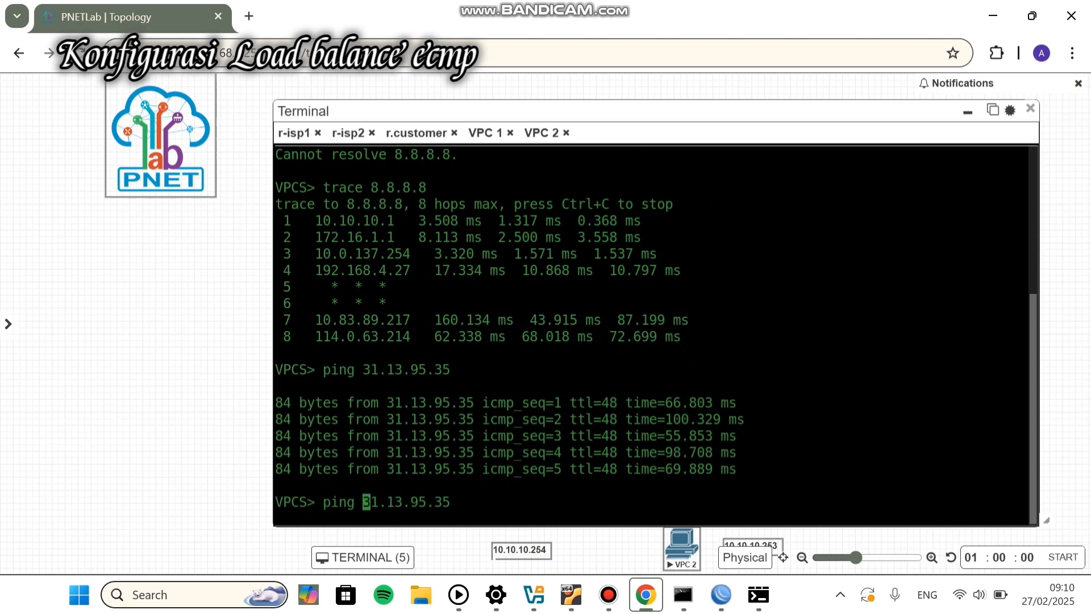
{"action": "key", "text": "BackSpace"}
{"action": "key", "text": "BackSpace"}
{"action": "key", "text": "BackSpace"}
{"action": "key", "text": "BackSpace"}
{"action": "key", "text": "BackSpace"}
{"action": "type", "text": "trace"}
{"action": "key", "text": "Return"}
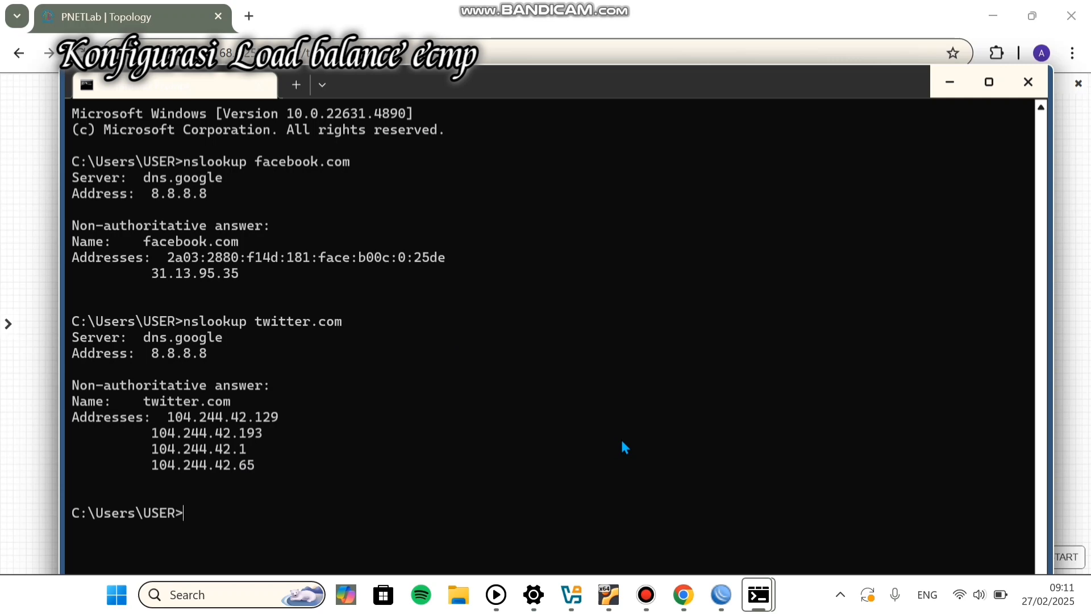
Step: Ping 104.244.42.193 from the VPC and stop it after three replies
{"action": "left_click", "coordinate": [694, 600]}
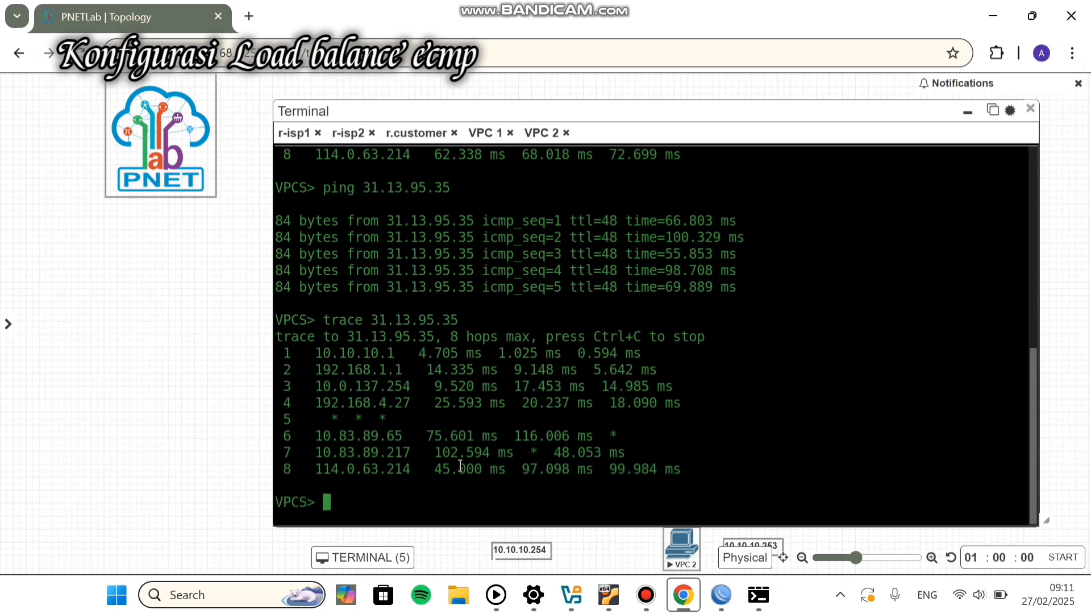
{"action": "type", "text": "ping 104"}
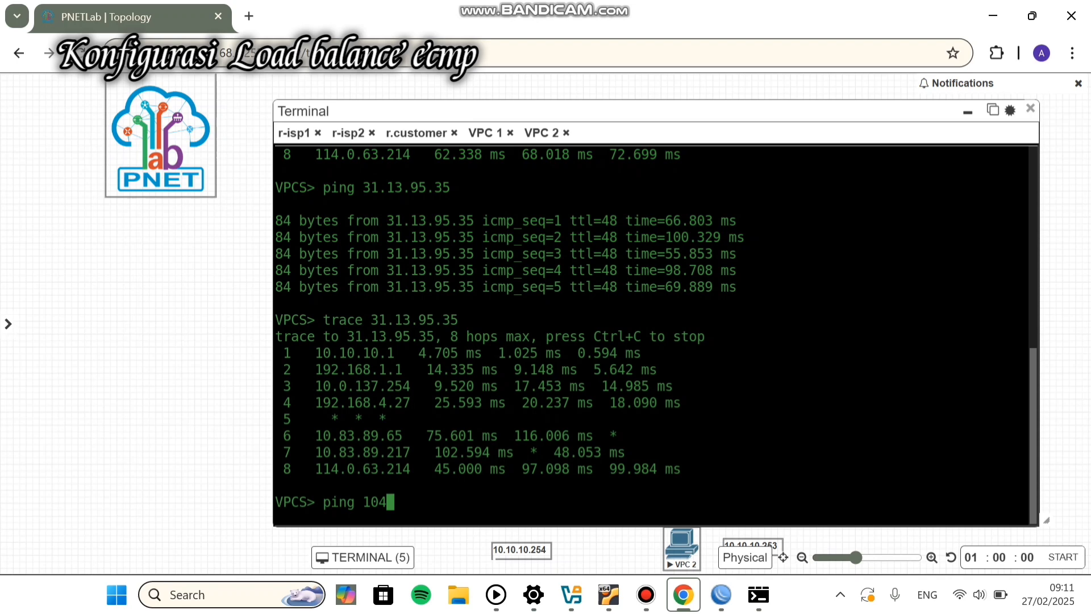
{"action": "type", "text": ".244.42.193"}
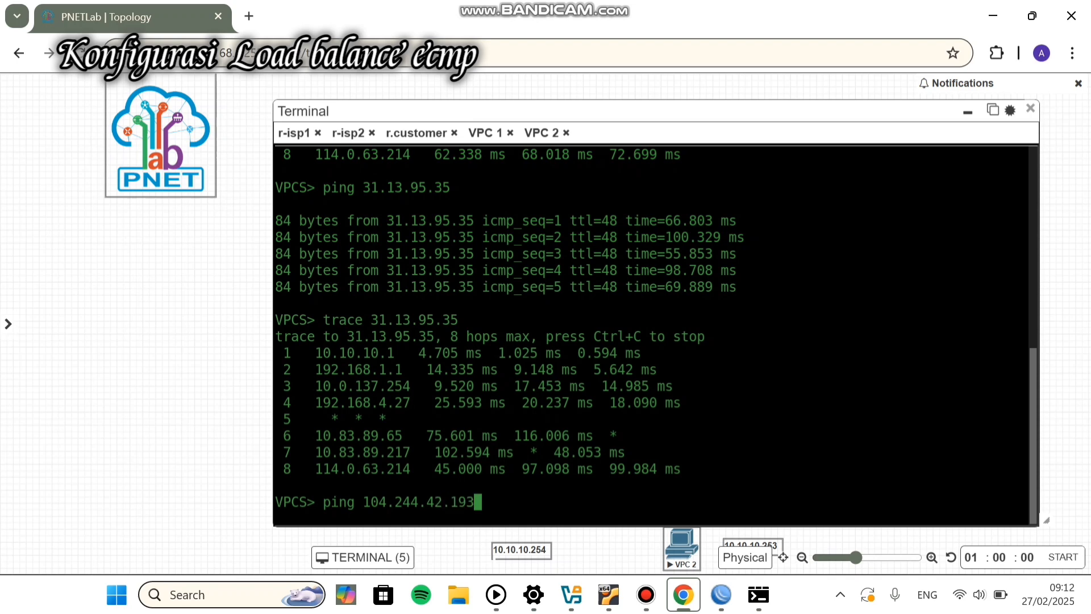
{"action": "key", "text": "Return"}
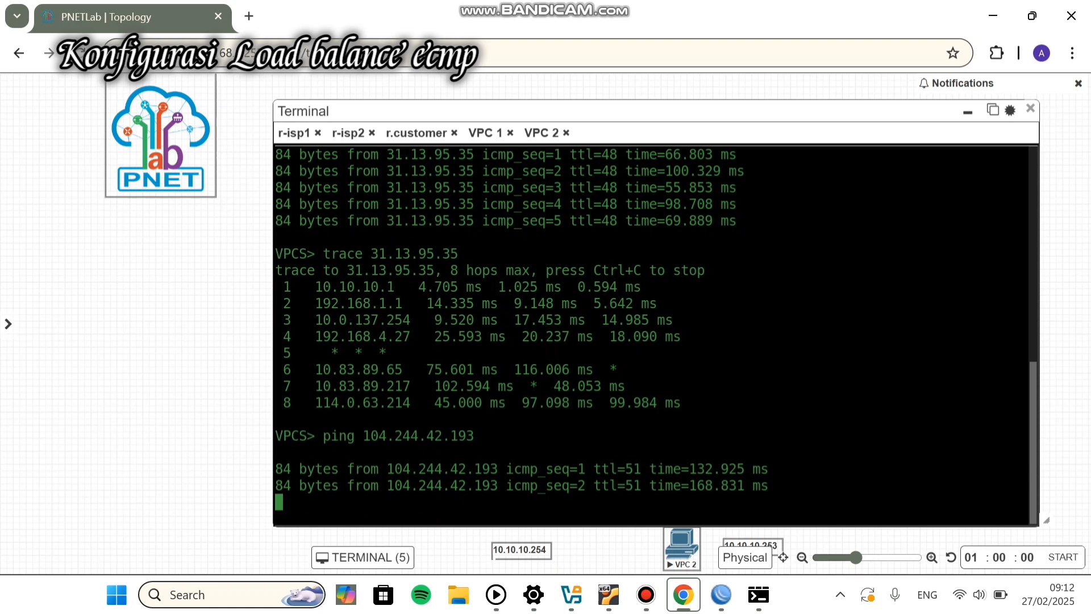
{"action": "key", "text": "ctrl+c"}
Step: Trace the route to 104.244.42.193, reaching 10.83.45.106 after 8 hops
{"action": "type", "text": "tr"}
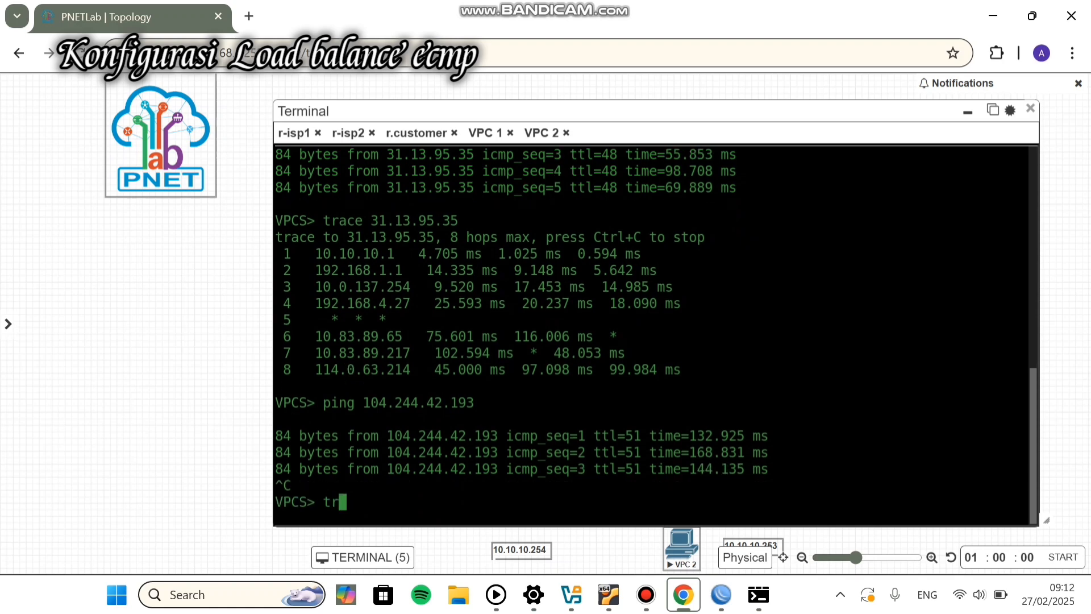
{"action": "type", "text": "ace 31.13.95.35"}
{"action": "key", "text": "BackSpace"}
{"action": "key", "text": "BackSpace"}
{"action": "key", "text": "BackSpace"}
{"action": "key", "text": "BackSpace"}
{"action": "key", "text": "BackSpace"}
{"action": "key", "text": "BackSpace"}
{"action": "key", "text": "BackSpace"}
{"action": "key", "text": "BackSpace"}
{"action": "key", "text": "BackSpace"}
{"action": "key", "text": "BackSpace"}
{"action": "key", "text": "BackSpace"}
{"action": "type", "text": "8.8.8.8."}
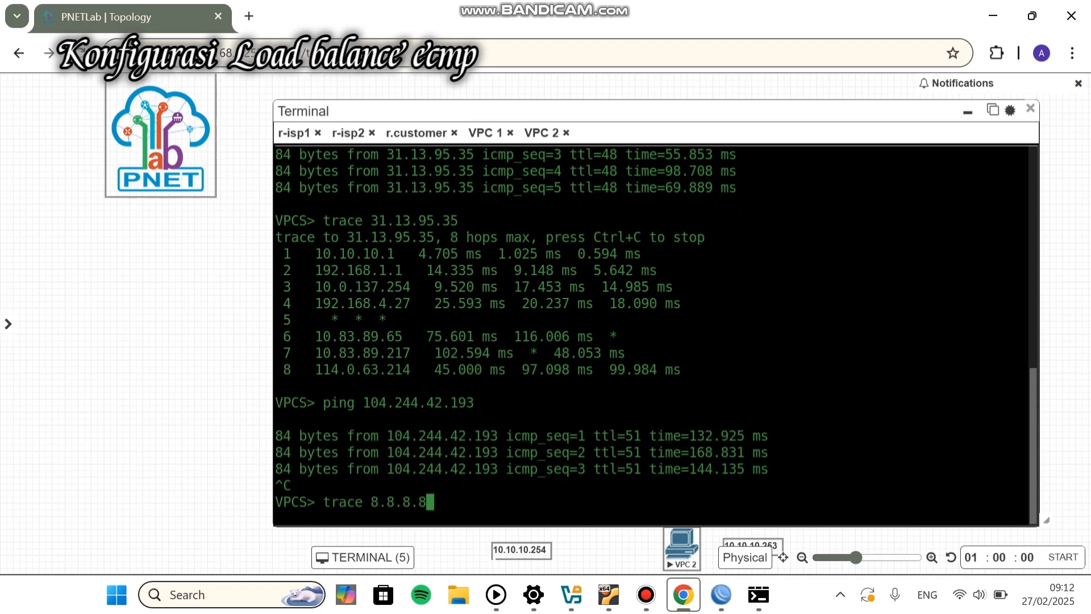
{"action": "key", "text": "BackSpace"}
{"action": "key", "text": "BackSpace"}
{"action": "key", "text": "BackSpace"}
{"action": "key", "text": "BackSpace"}
{"action": "key", "text": "BackSpace"}
{"action": "key", "text": "BackSpace"}
{"action": "key", "text": "BackSpace"}
{"action": "key", "text": "BackSpace"}
{"action": "key", "text": "BackSpace"}
{"action": "key", "text": "BackSpace"}
{"action": "key", "text": "BackSpace"}
{"action": "key", "text": "BackSpace"}
{"action": "key", "text": "BackSpace"}
{"action": "key", "text": "BackSpace"}
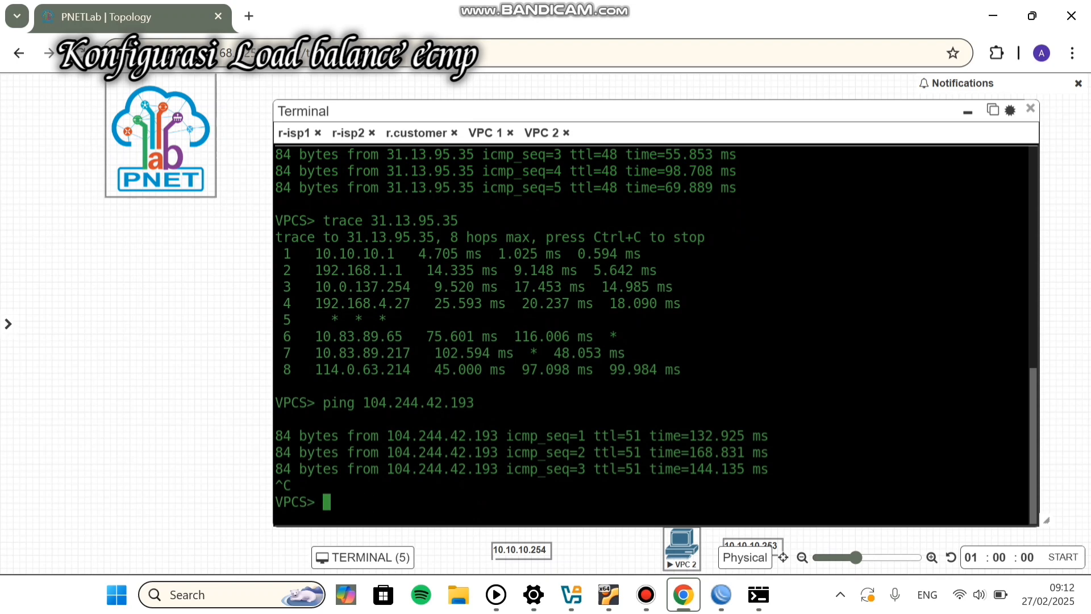
{"action": "key", "text": "Up"}
{"action": "key", "text": "Left"}
{"action": "key", "text": "Left"}
{"action": "key", "text": "Left"}
{"action": "key", "text": "Left"}
{"action": "key", "text": "Left"}
{"action": "key", "text": "Left"}
{"action": "key", "text": "Left"}
{"action": "key", "text": "Left"}
{"action": "key", "text": "Left"}
{"action": "key", "text": "Left"}
{"action": "key", "text": "Left"}
{"action": "key", "text": "Left"}
{"action": "key", "text": "Left"}
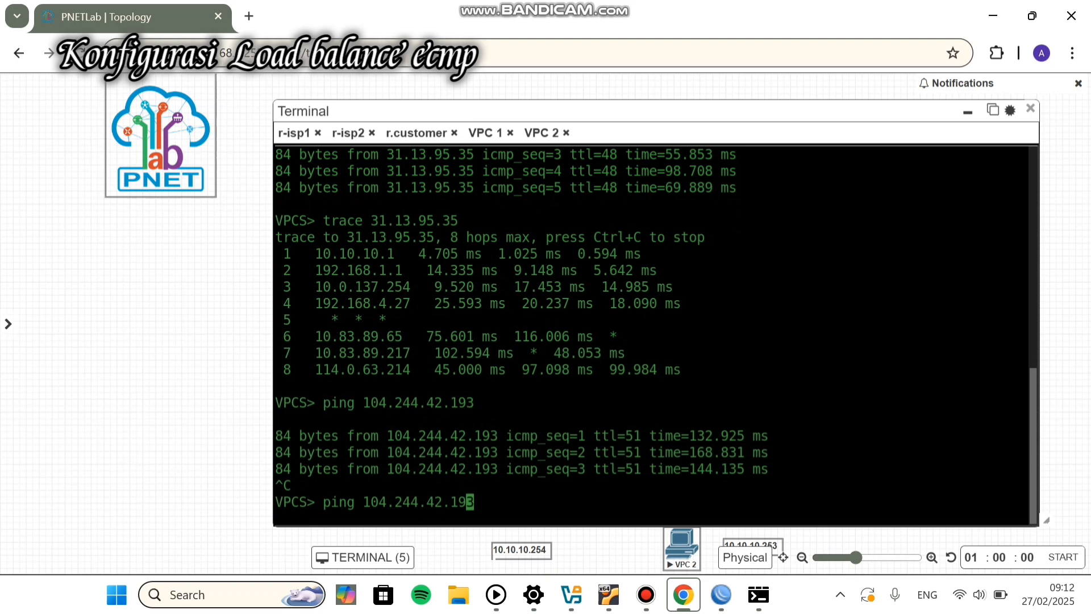
{"action": "key", "text": "Left"}
{"action": "key", "text": "Left"}
{"action": "key", "text": "BackSpace"}
{"action": "key", "text": "BackSpace"}
{"action": "key", "text": "BackSpace"}
{"action": "key", "text": "BackSpace"}
{"action": "type", "text": "trace"}
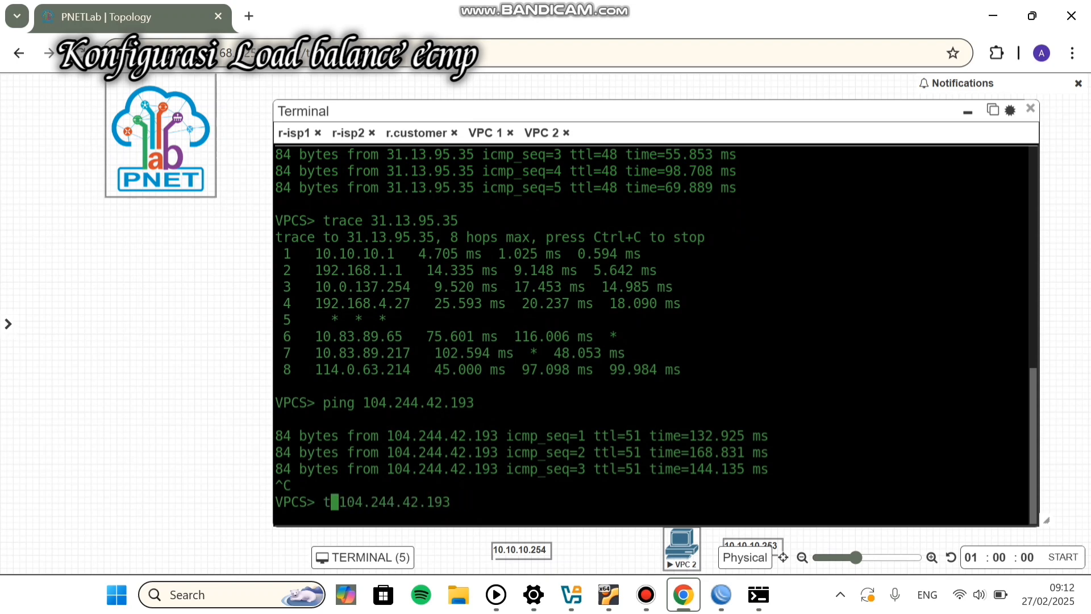
{"action": "key", "text": "Return"}
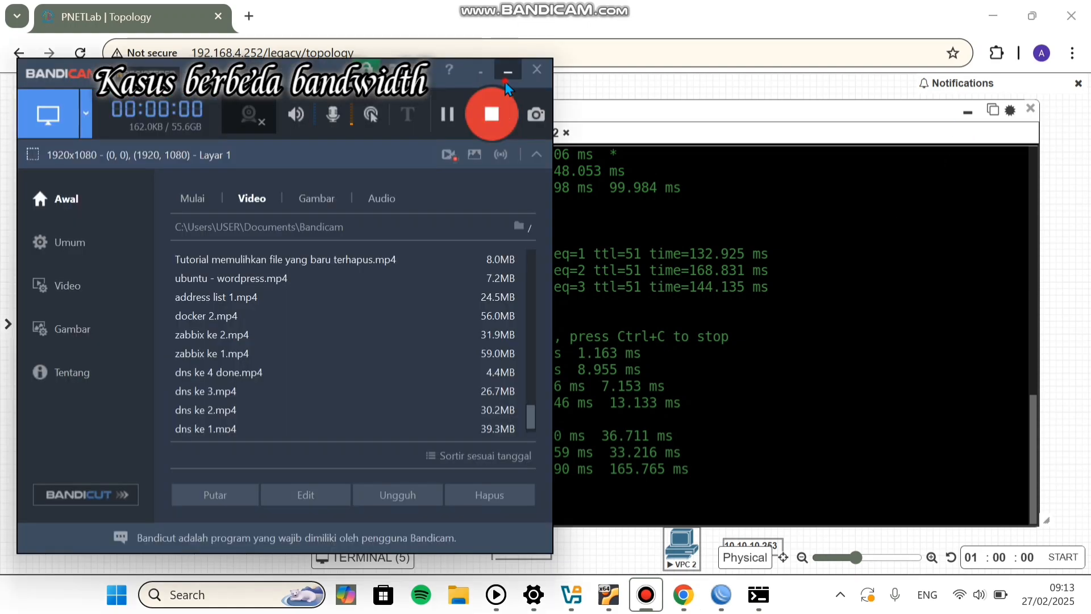
Step: Hide the terminal and move VPC 2 up and to the right on the topology
{"action": "left_click", "coordinate": [507, 72]}
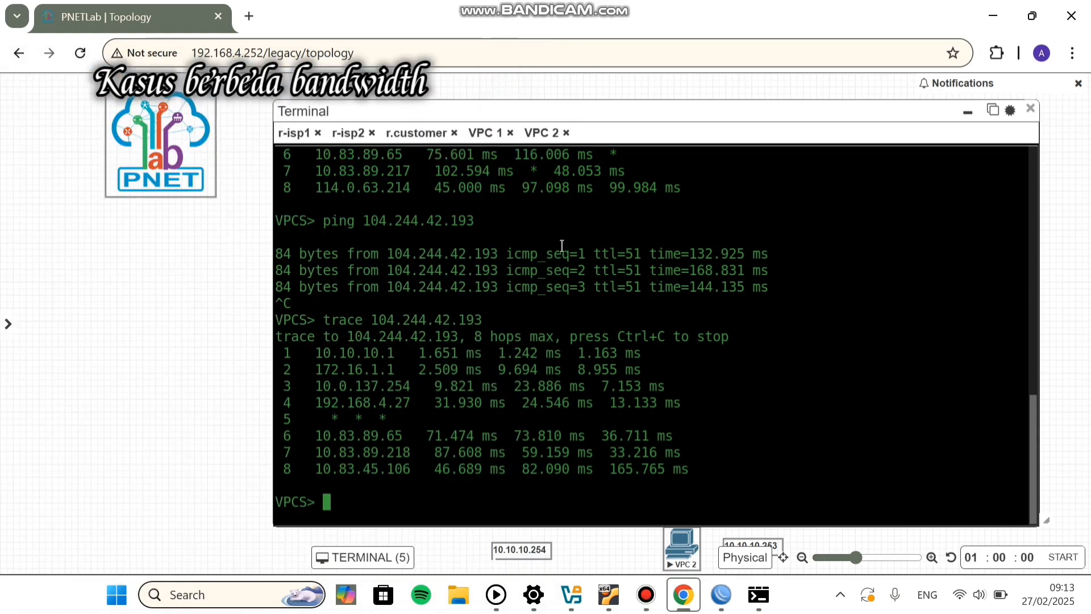
{"action": "left_click", "coordinate": [966, 115]}
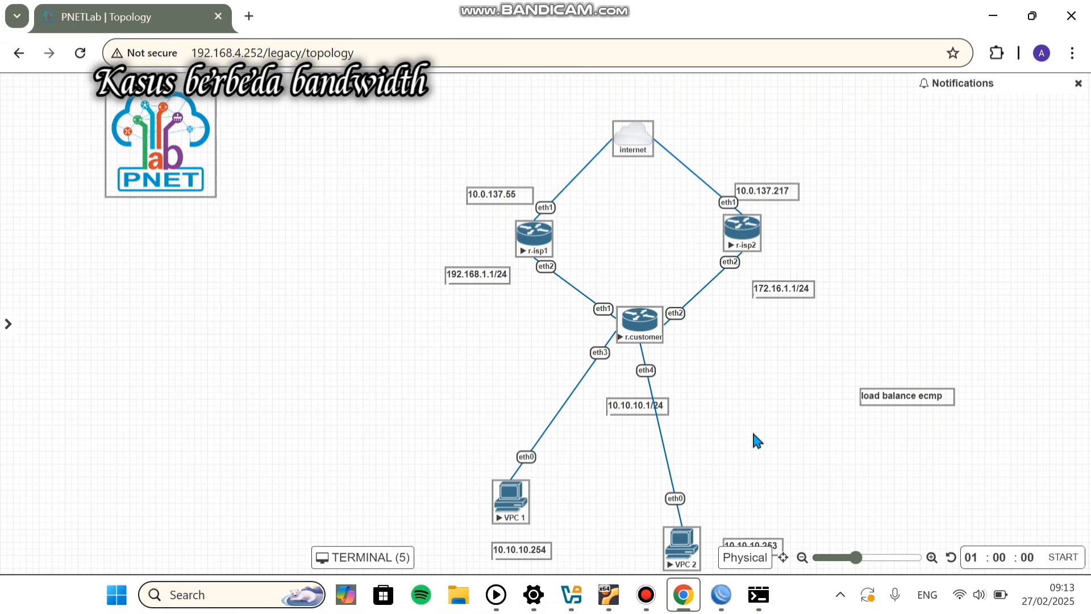
{"action": "mouse_move", "coordinate": [686, 547]}
{"action": "left_click_drag", "start_coordinate": [686, 547], "coordinate": [743, 496]}
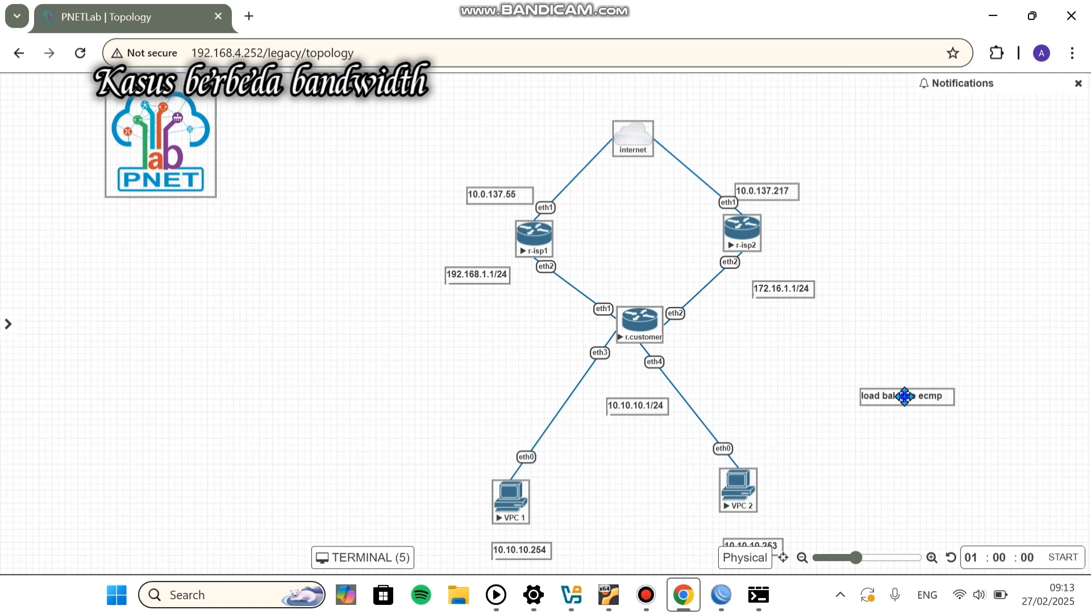
Step: Duplicate the 'load balance ecmp' label and place the copy between the two ISP routers
{"action": "right_click", "coordinate": [906, 395]}
{"action": "left_click", "coordinate": [954, 416]}
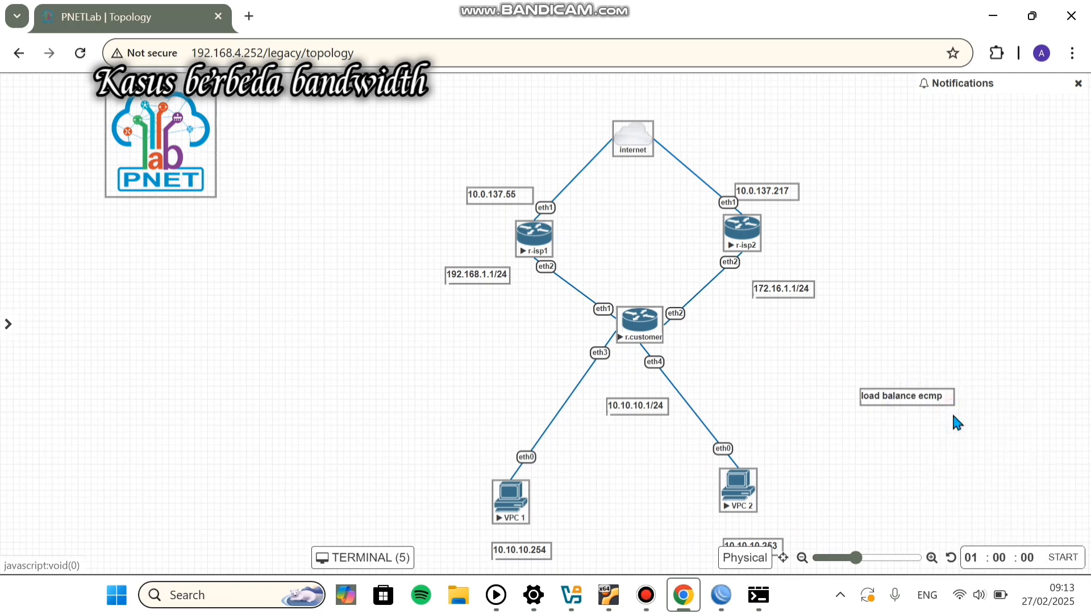
{"action": "left_click_drag", "start_coordinate": [918, 445], "coordinate": [630, 208]}
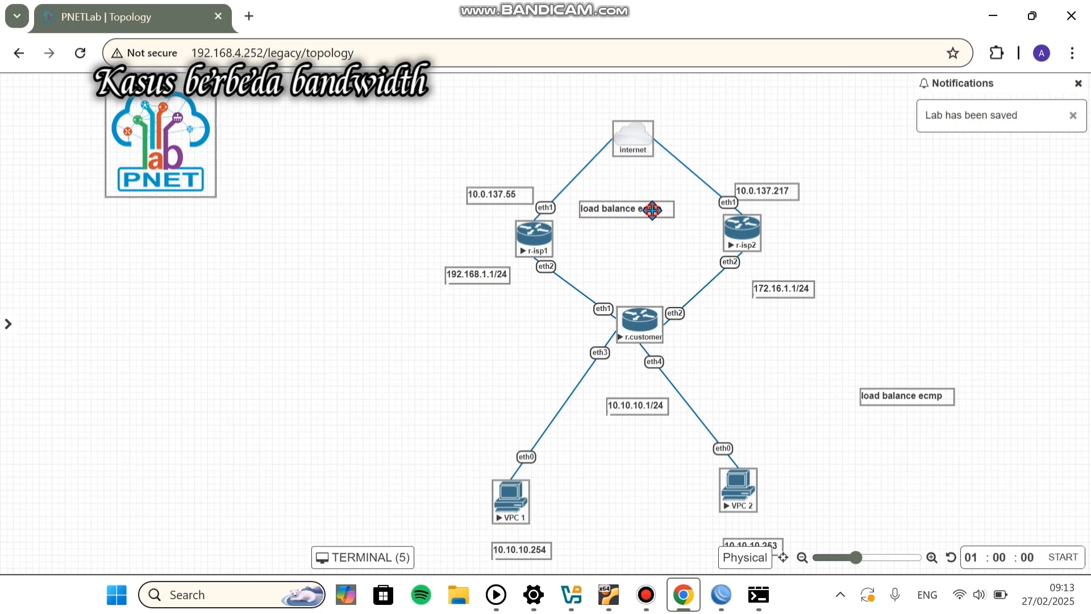
Step: Replace the copied label's text with '2' in a 20px font
{"action": "double_click", "coordinate": [655, 211]}
{"action": "left_click", "coordinate": [661, 211]}
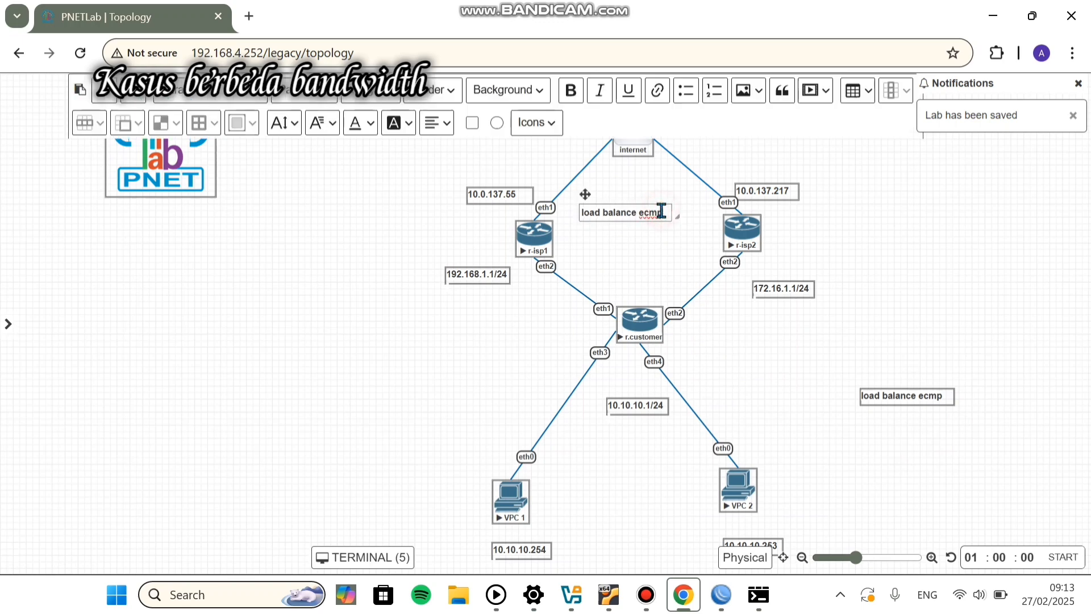
{"action": "key", "text": "BackSpace"}
{"action": "key", "text": "BackSpace"}
{"action": "key", "text": "BackSpace"}
{"action": "key", "text": "BackSpace"}
{"action": "key", "text": "BackSpace"}
{"action": "key", "text": "BackSpace"}
{"action": "key", "text": "BackSpace"}
{"action": "key", "text": "BackSpace"}
{"action": "key", "text": "BackSpace"}
{"action": "key", "text": "BackSpace"}
{"action": "key", "text": "BackSpace"}
{"action": "key", "text": "BackSpace"}
{"action": "key", "text": "BackSpace"}
{"action": "key", "text": "BackSpace"}
{"action": "key", "text": "BackSpace"}
{"action": "key", "text": "BackSpace"}
{"action": "key", "text": "BackSpace"}
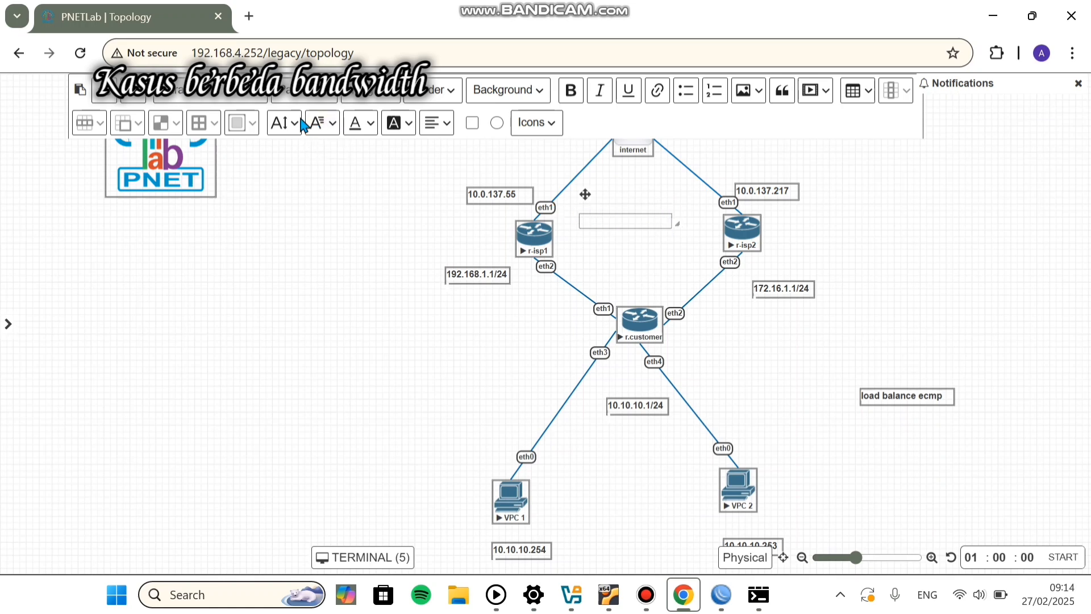
{"action": "left_click", "coordinate": [327, 126]}
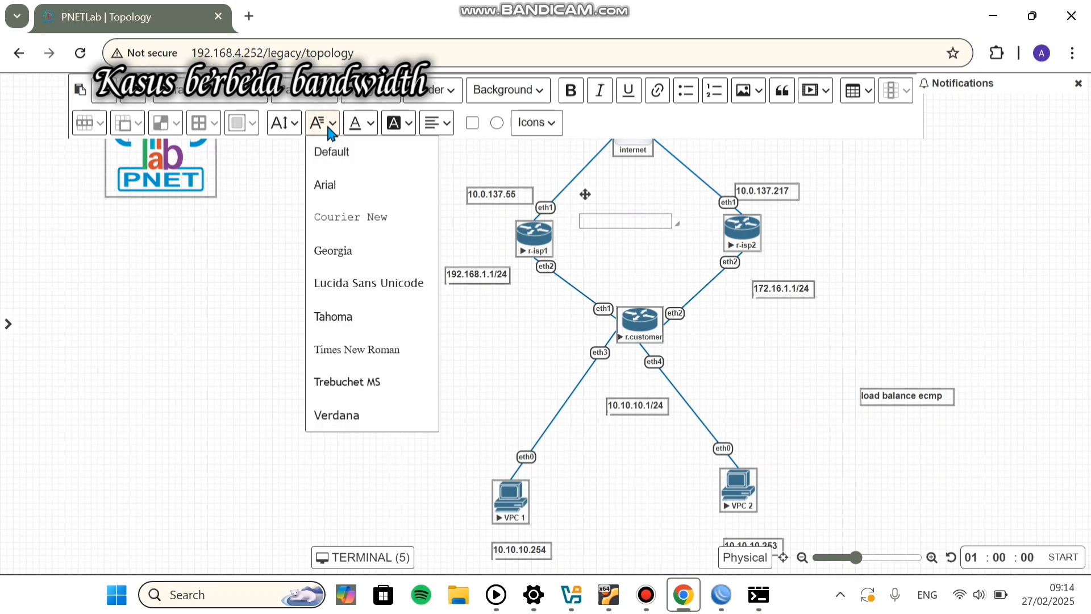
{"action": "left_click", "coordinate": [291, 124]}
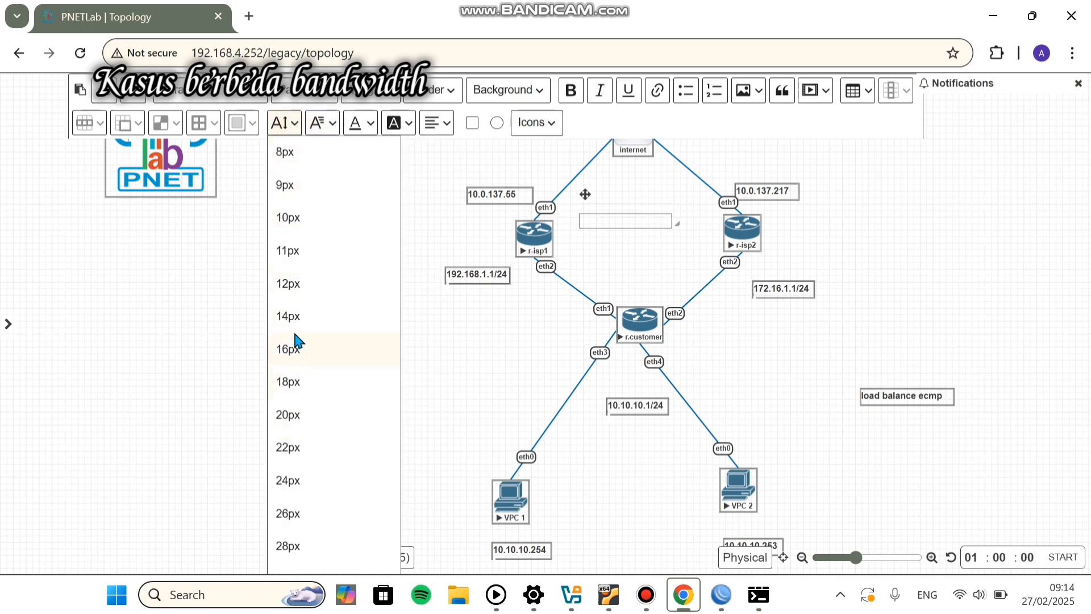
{"action": "left_click", "coordinate": [295, 289]}
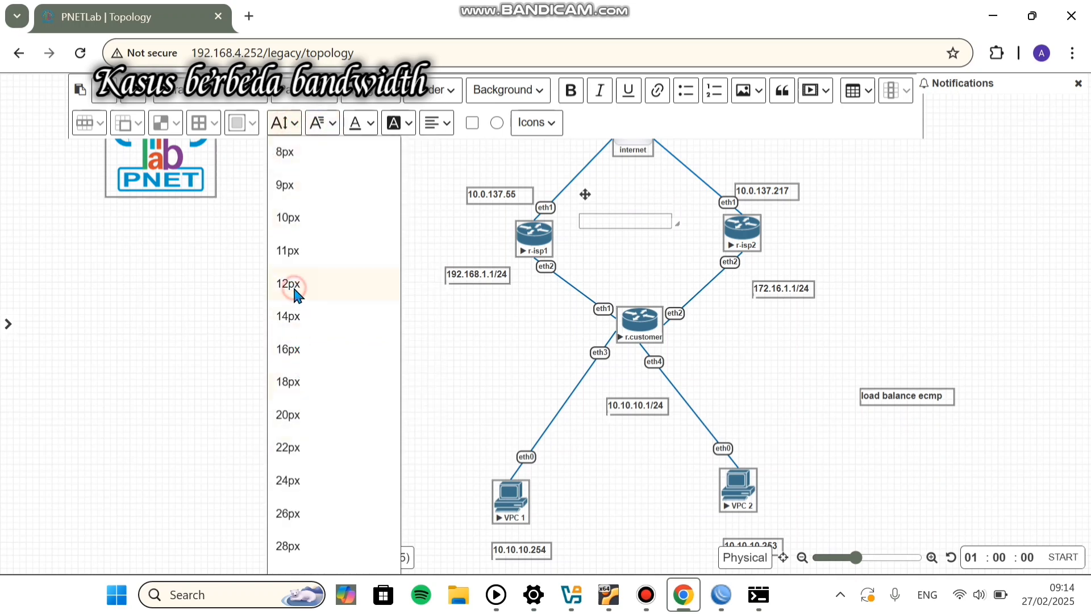
{"action": "left_click", "coordinate": [592, 222]}
{"action": "type", "text": "2"}
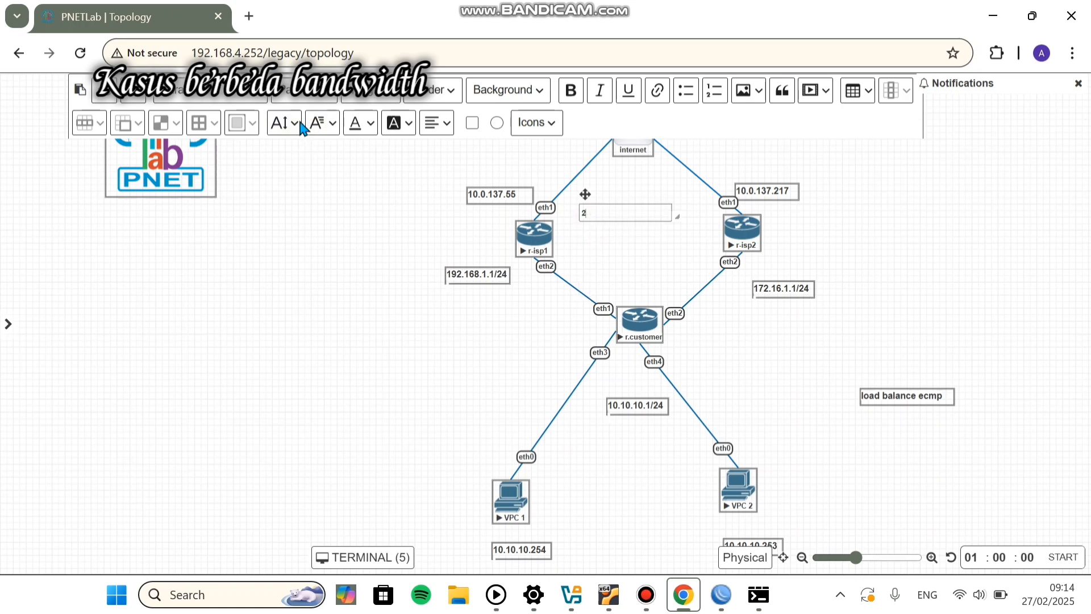
{"action": "left_click", "coordinate": [282, 124]}
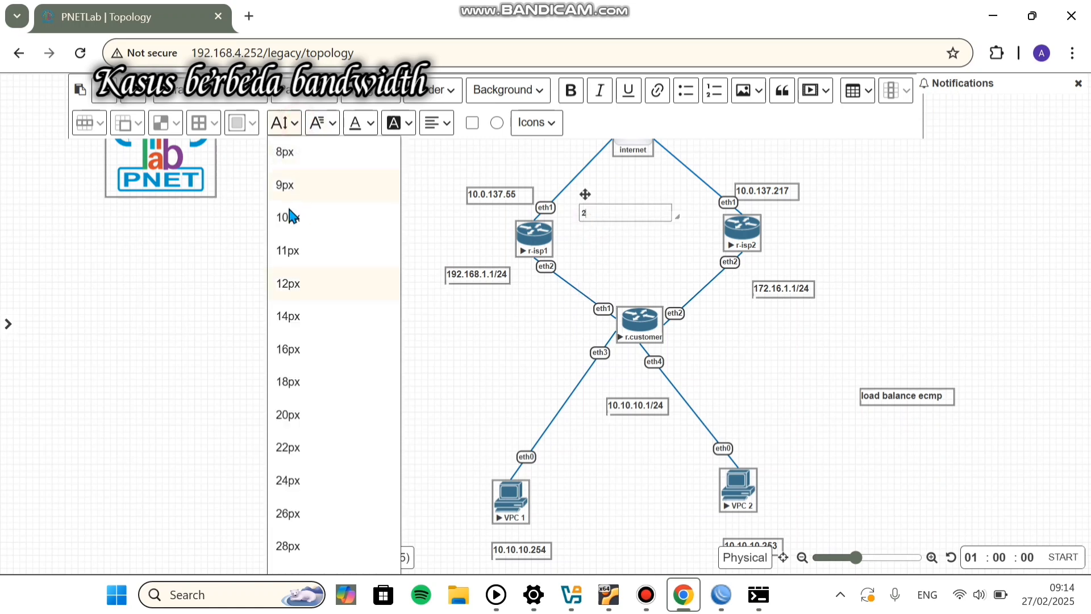
{"action": "left_click", "coordinate": [298, 421]}
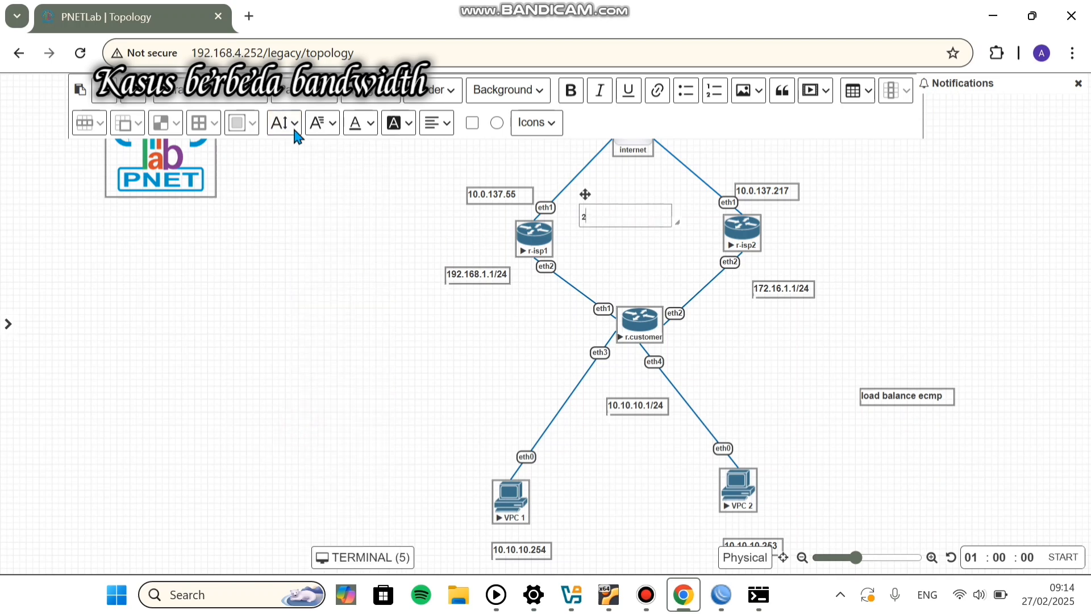
{"action": "left_click", "coordinate": [798, 329]}
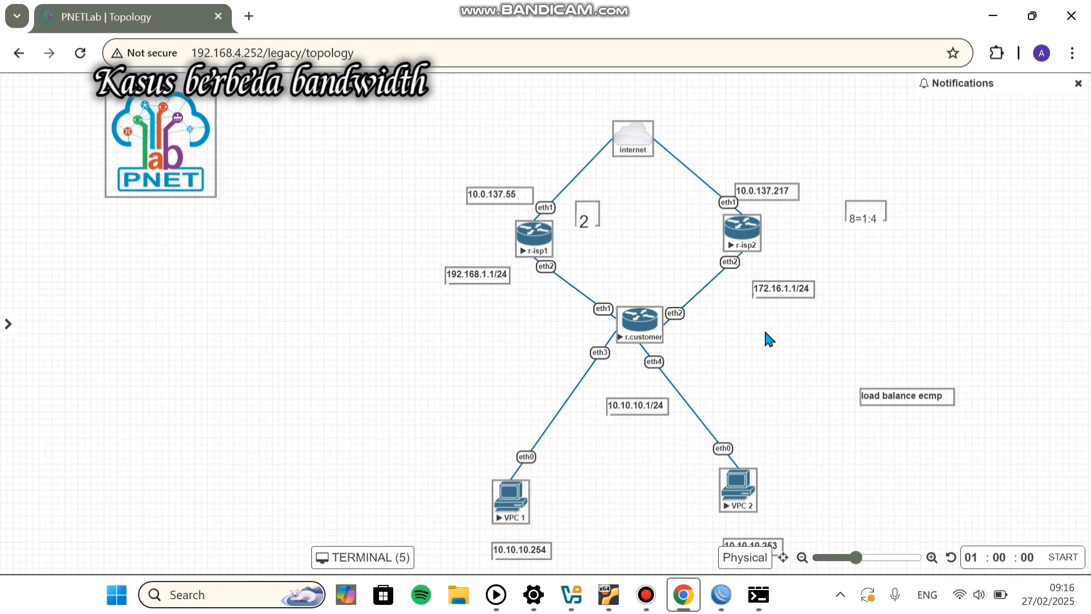
Step: Close the traceroute and open the customer router's IP Routes list
{"action": "mouse_move", "coordinate": [721, 595]}
{"action": "left_click", "coordinate": [834, 560]}
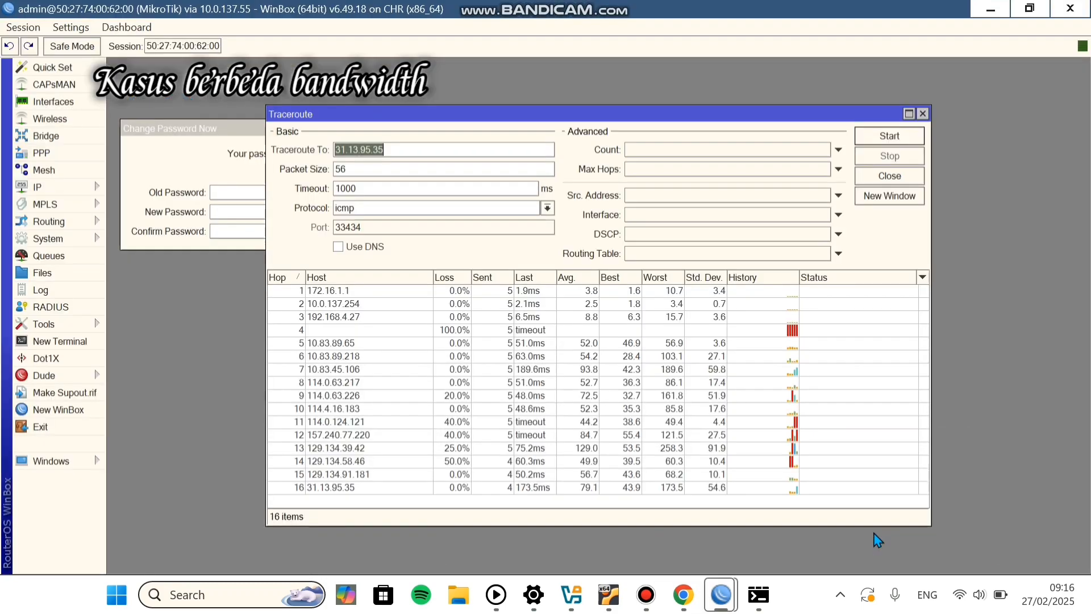
{"action": "left_click", "coordinate": [923, 113]}
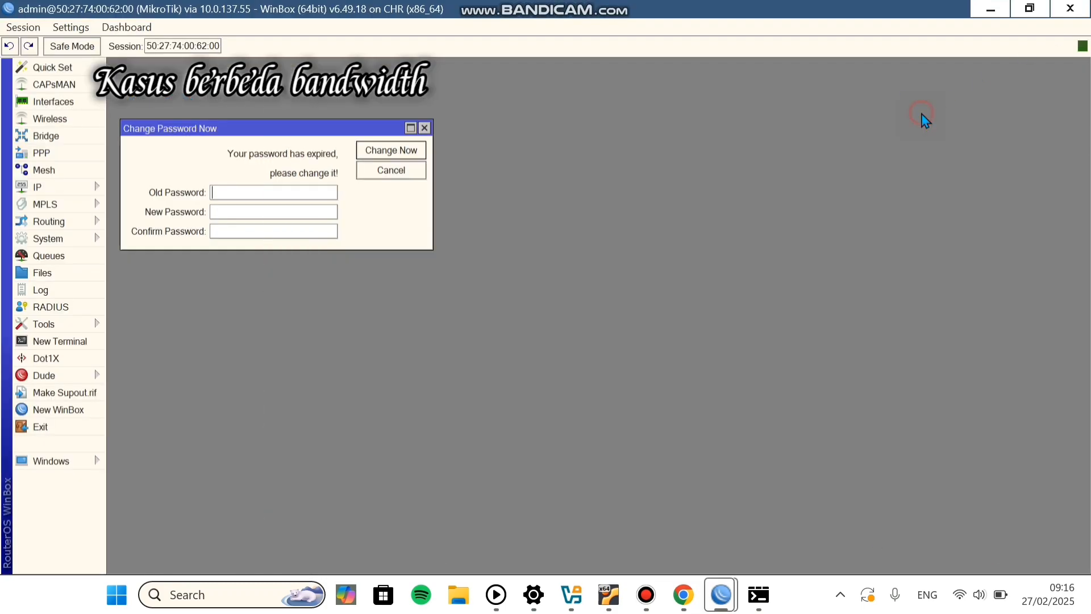
{"action": "left_click", "coordinate": [88, 186]}
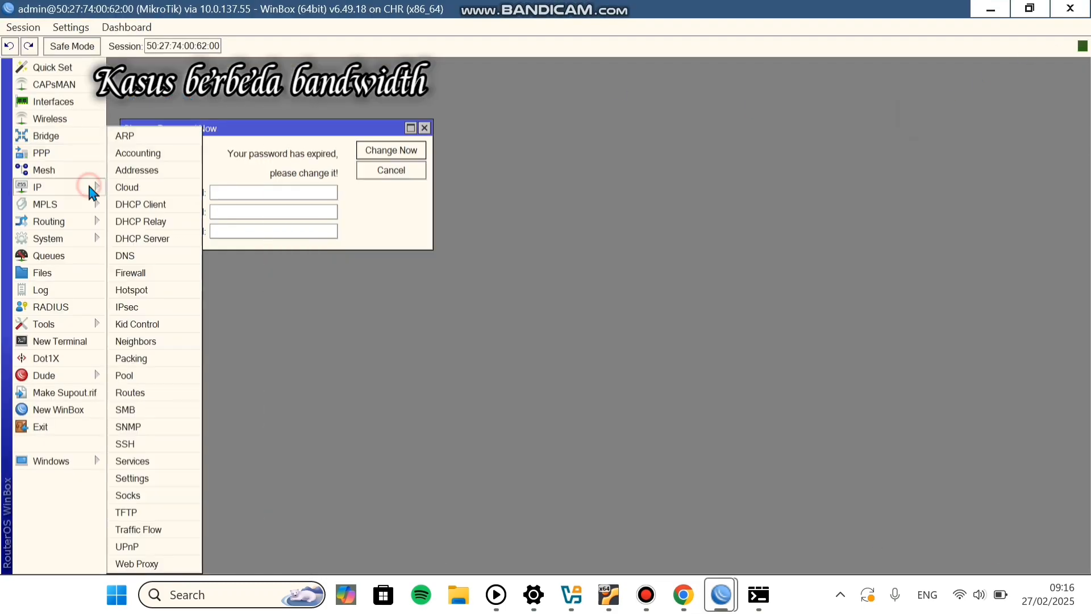
{"action": "left_click", "coordinate": [142, 397]}
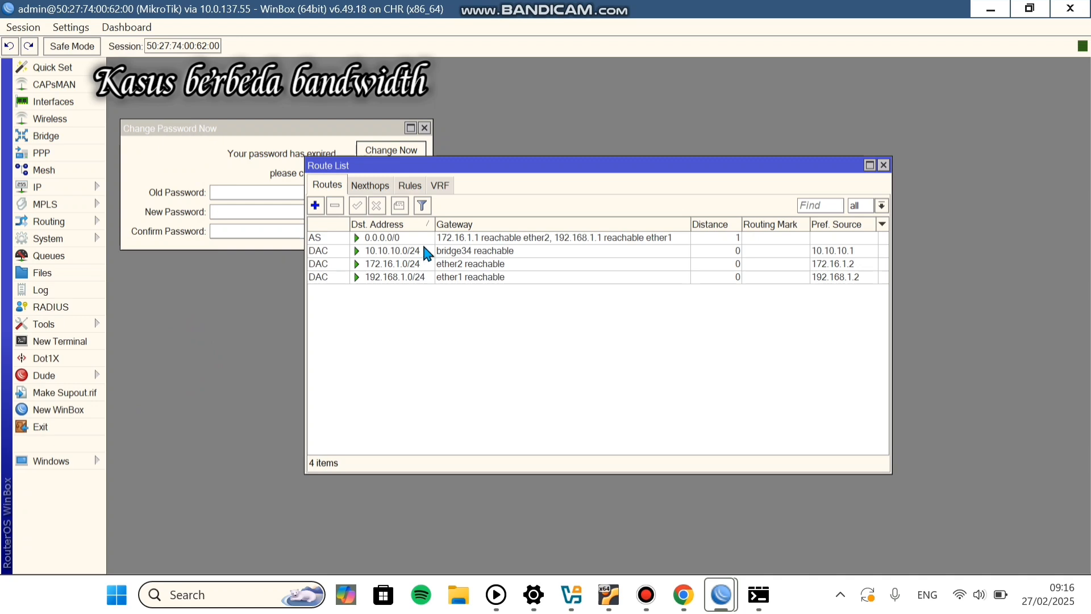
Step: Try editing the existing 0.0.0.0/0 route's gateways to 192.168.1.1 and 172.16.1.1, then close it
{"action": "left_click", "coordinate": [389, 241]}
{"action": "double_click", "coordinate": [389, 241]}
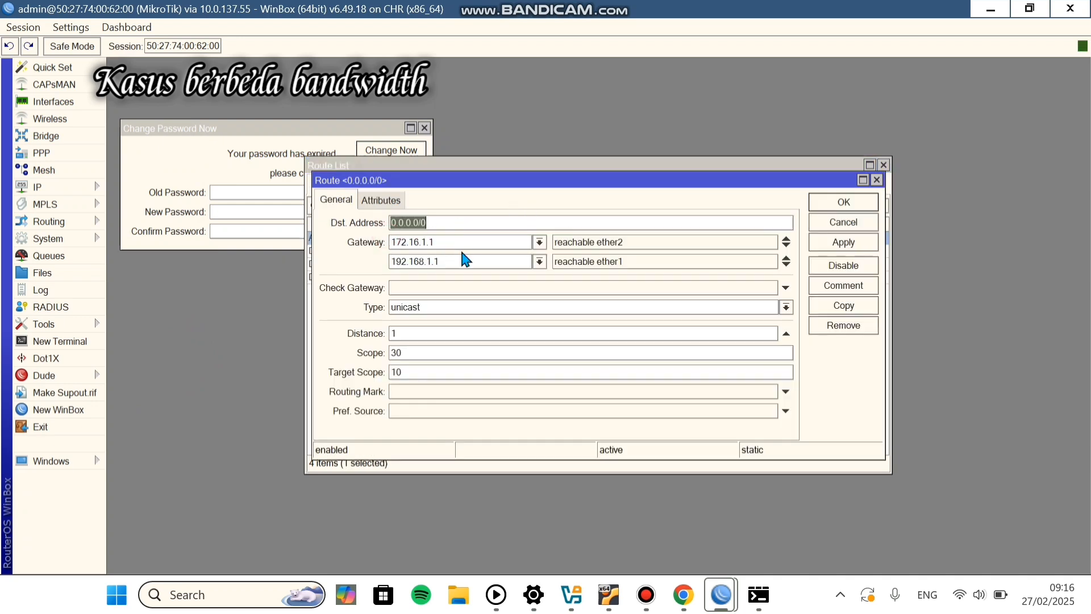
{"action": "left_click", "coordinate": [788, 250]}
{"action": "left_click", "coordinate": [788, 250]}
{"action": "left_click", "coordinate": [788, 250]}
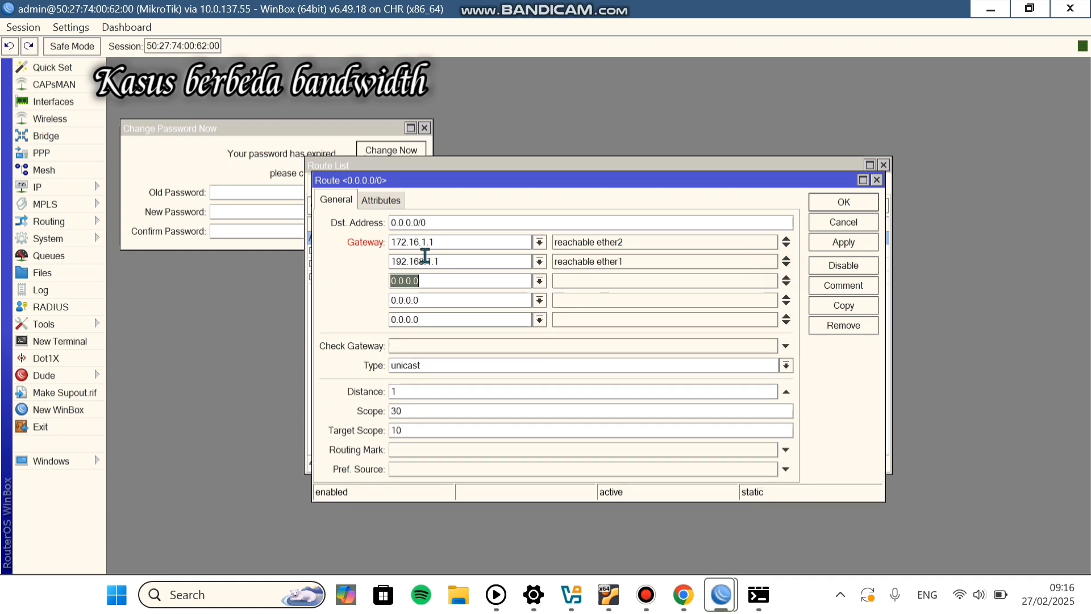
{"action": "left_click", "coordinate": [466, 247]}
{"action": "key", "text": "BackSpace"}
{"action": "key", "text": "BackSpace"}
{"action": "key", "text": "BackSpace"}
{"action": "key", "text": "BackSpace"}
{"action": "key", "text": "BackSpace"}
{"action": "key", "text": "BackSpace"}
{"action": "key", "text": "BackSpace"}
{"action": "type", "text": "192.168.1.1"}
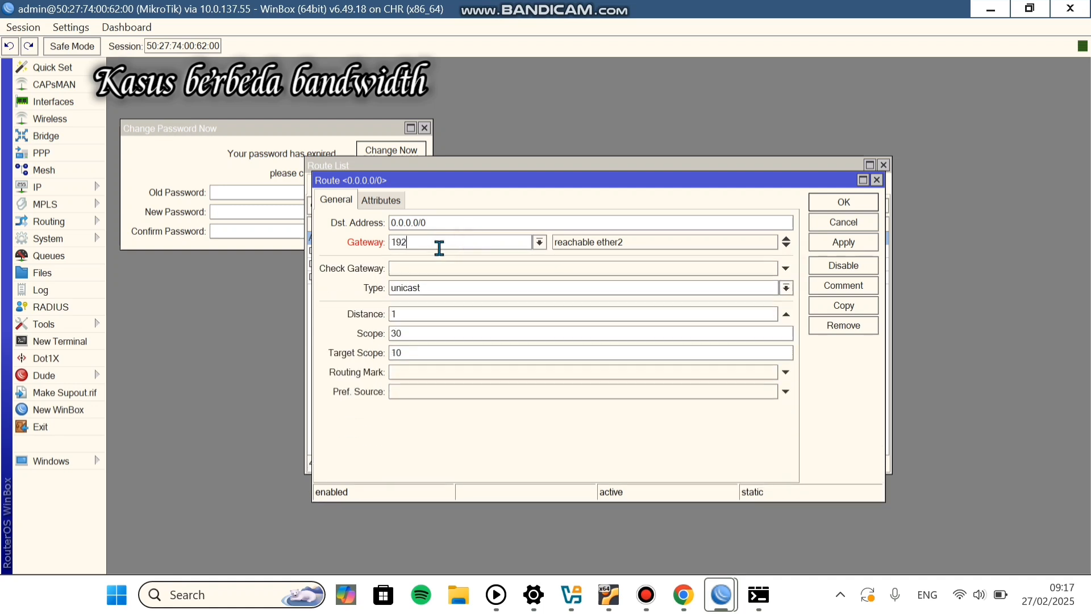
{"action": "left_click", "coordinate": [787, 239]}
{"action": "type", "text": "172.16.1.1"}
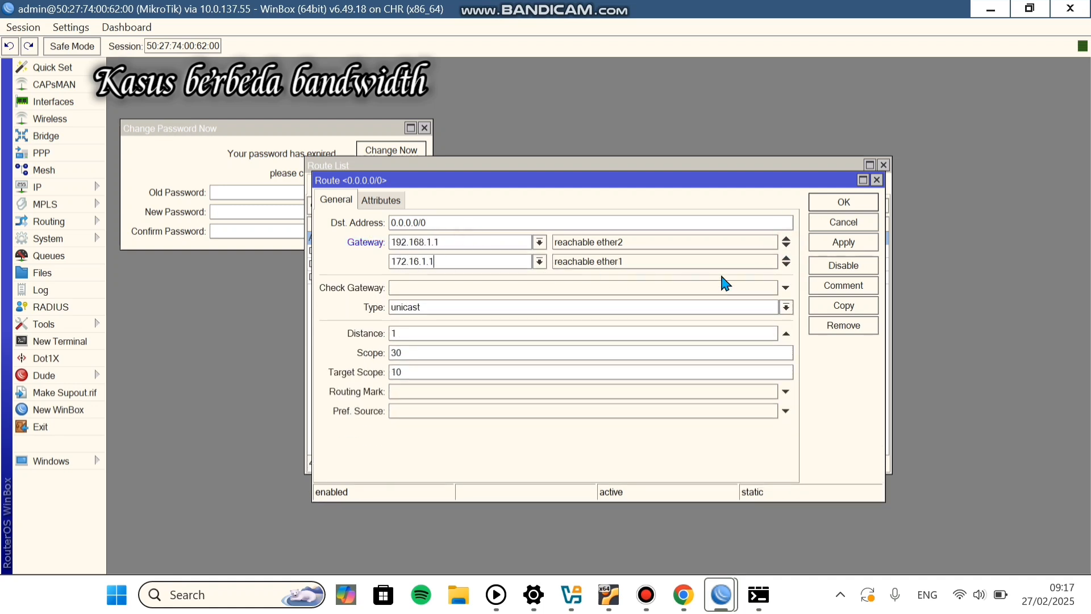
{"action": "left_click", "coordinate": [681, 246]}
{"action": "left_click", "coordinate": [786, 258]}
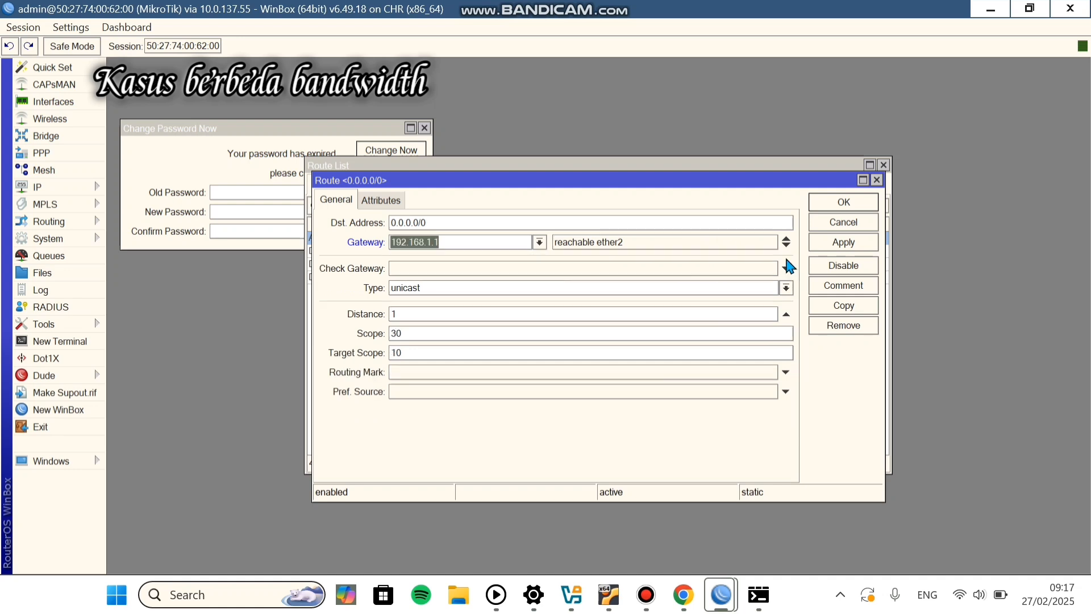
{"action": "left_click", "coordinate": [786, 246]}
{"action": "type", "text": "172.16.1.1"}
{"action": "left_click", "coordinate": [787, 239]}
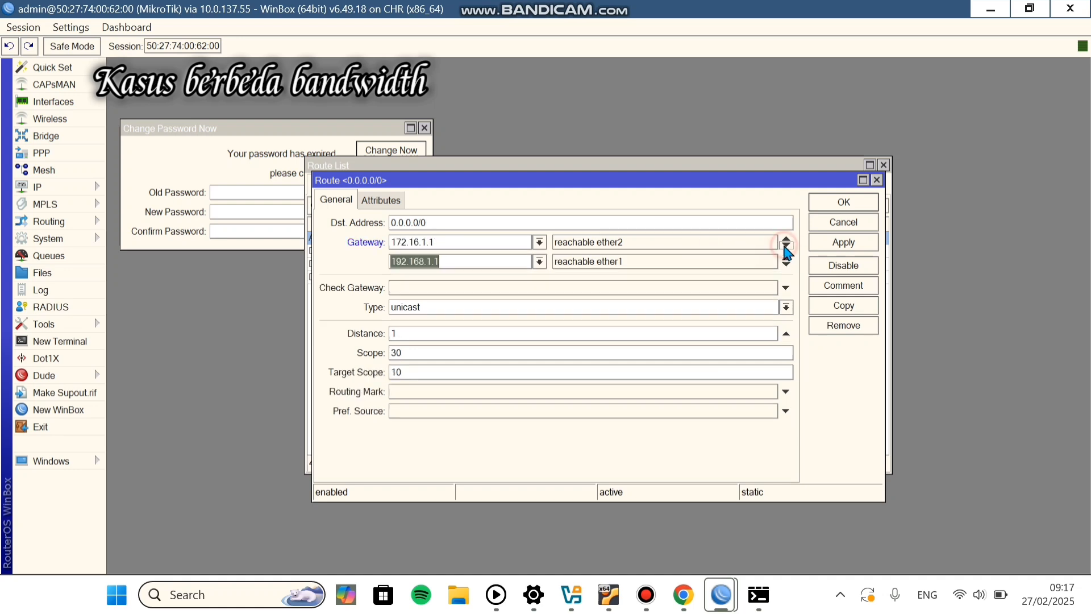
{"action": "left_click", "coordinate": [445, 264]}
{"action": "key", "text": "BackSpace"}
{"action": "key", "text": "BackSpace"}
{"action": "key", "text": "BackSpace"}
{"action": "key", "text": "BackSpace"}
{"action": "key", "text": "BackSpace"}
{"action": "left_click", "coordinate": [876, 182]}
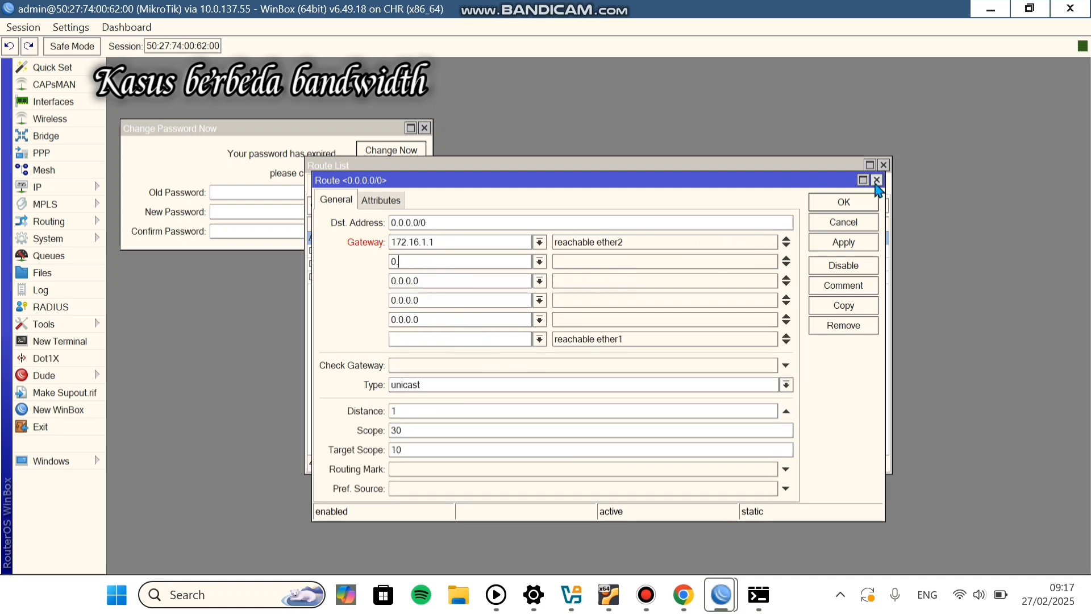
Step: Remove the old default route and start a new one with gateways 192.168.1.1 and 172.16.1.1
{"action": "left_click", "coordinate": [332, 204]}
{"action": "left_click", "coordinate": [313, 204]}
{"action": "left_click", "coordinate": [487, 241]}
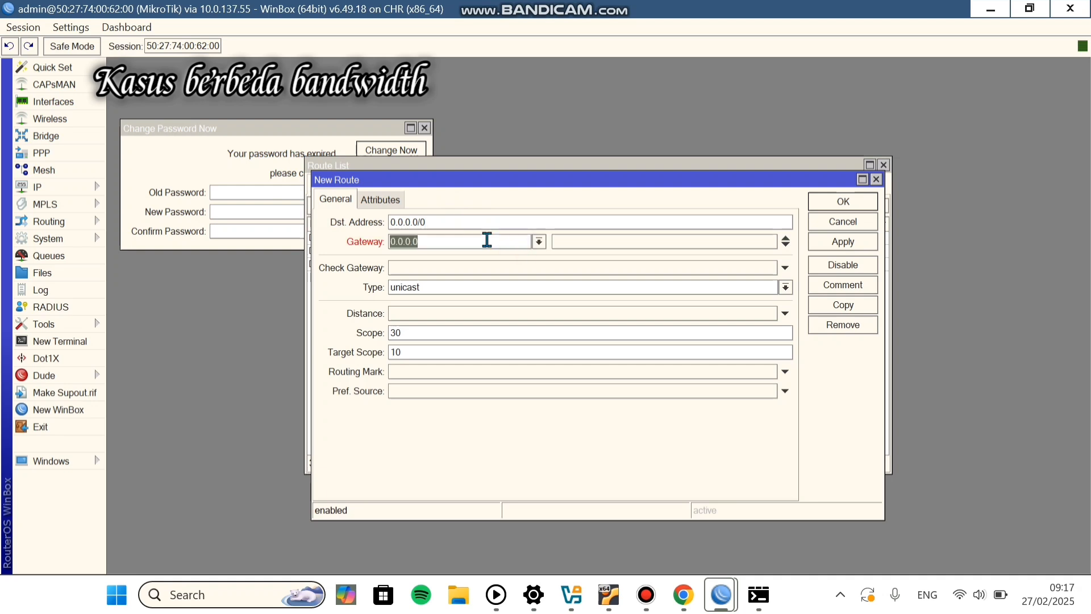
{"action": "type", "text": "192.168.1.1"}
{"action": "left_click", "coordinate": [786, 245]}
{"action": "left_click", "coordinate": [786, 245]}
{"action": "left_click", "coordinate": [786, 245]}
{"action": "left_click", "coordinate": [786, 245]}
{"action": "left_click", "coordinate": [461, 261]}
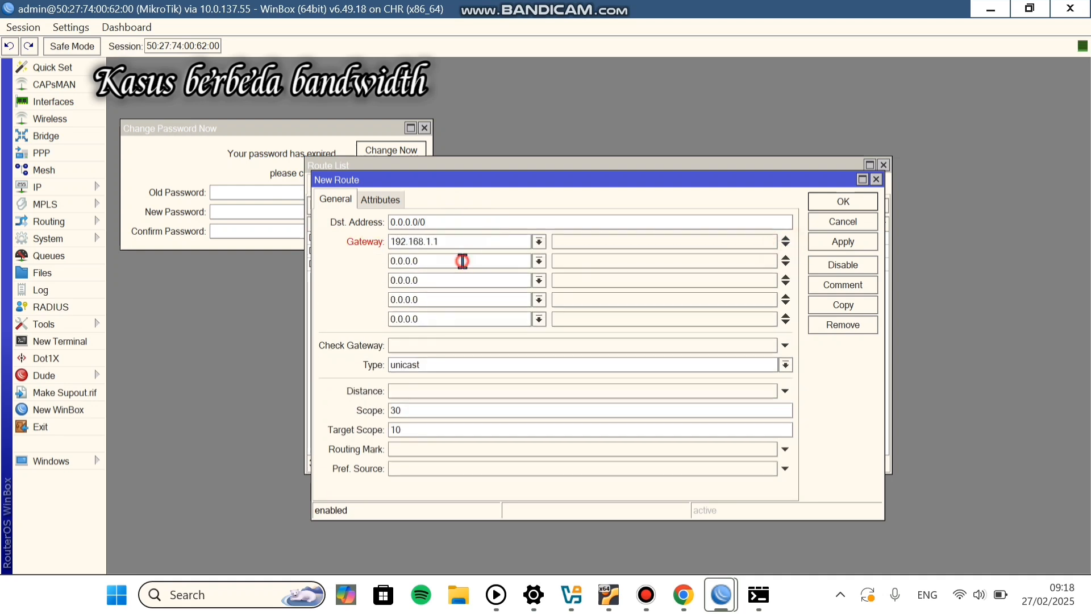
{"action": "key", "text": "BackSpace"}
{"action": "key", "text": "BackSpace"}
{"action": "key", "text": "BackSpace"}
{"action": "key", "text": "BackSpace"}
{"action": "key", "text": "BackSpace"}
{"action": "key", "text": "BackSpace"}
{"action": "key", "text": "BackSpace"}
{"action": "type", "text": "172.16.1.1"}
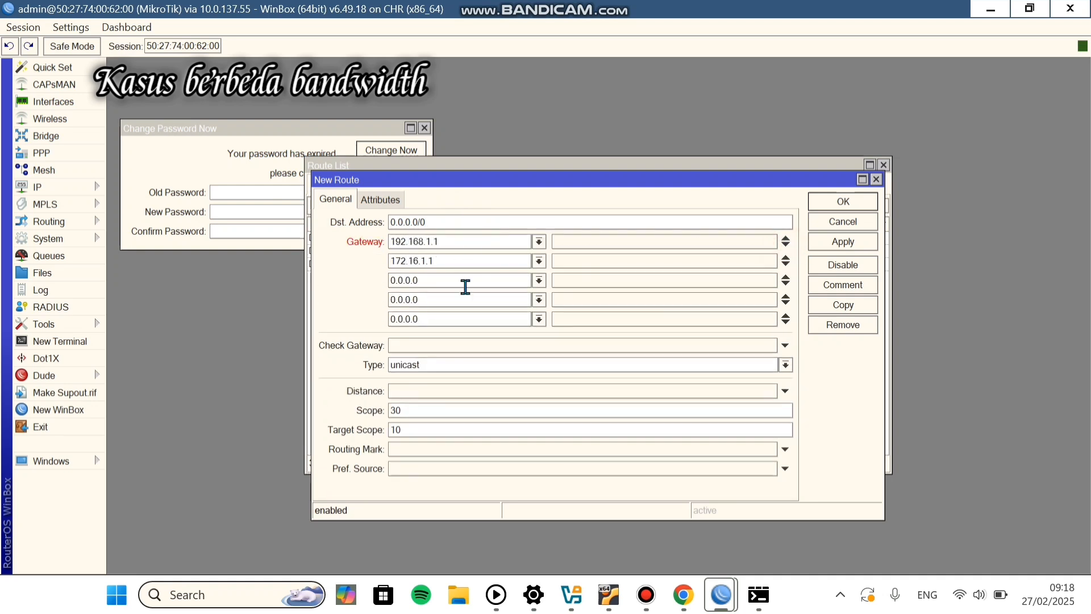
Step: Fill the remaining gateways with repeated 172.16.1.1 entries and save the new 0.0.0.0/0 route
{"action": "left_click", "coordinate": [430, 285]}
{"action": "key", "text": "BackSpace"}
{"action": "key", "text": "BackSpace"}
{"action": "key", "text": "BackSpace"}
{"action": "key", "text": "BackSpace"}
{"action": "key", "text": "BackSpace"}
{"action": "key", "text": "BackSpace"}
{"action": "key", "text": "BackSpace"}
{"action": "type", "text": "172"}
{"action": "left_click", "coordinate": [420, 299]}
{"action": "key", "text": "BackSpace"}
{"action": "key", "text": "BackSpace"}
{"action": "key", "text": "BackSpace"}
{"action": "key", "text": "BackSpace"}
{"action": "key", "text": "BackSpace"}
{"action": "key", "text": "BackSpace"}
{"action": "key", "text": "BackSpace"}
{"action": "type", "text": "172,1"}
{"action": "type", "text": ".1.1"}
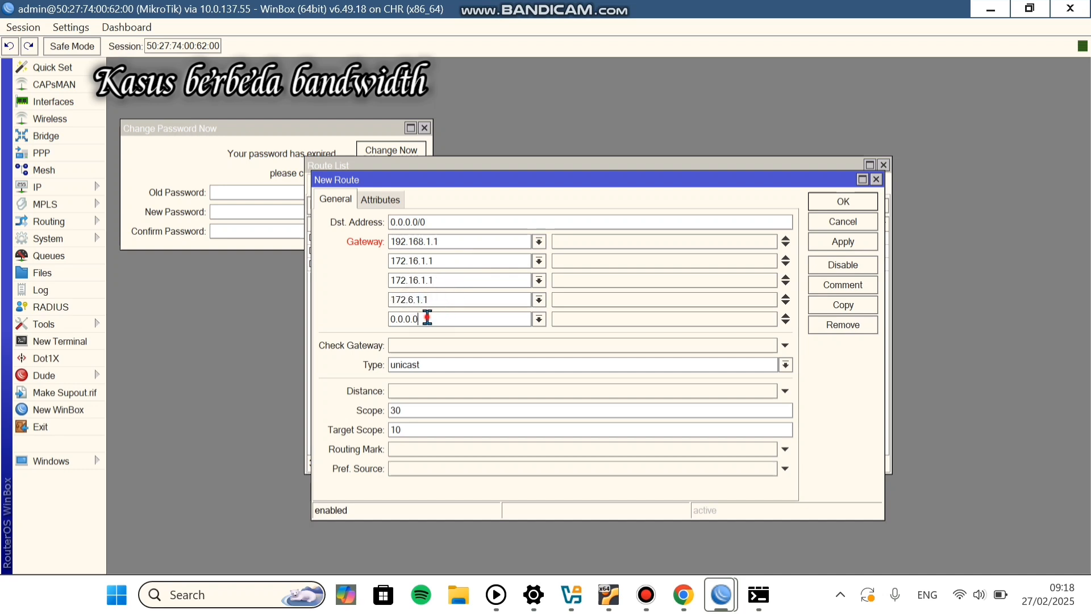
{"action": "left_click", "coordinate": [426, 319]}
{"action": "key", "text": "BackSpace"}
{"action": "key", "text": "BackSpace"}
{"action": "key", "text": "BackSpace"}
{"action": "key", "text": "BackSpace"}
{"action": "key", "text": "BackSpace"}
{"action": "key", "text": "BackSpace"}
{"action": "key", "text": "BackSpace"}
{"action": "type", "text": "172.16"}
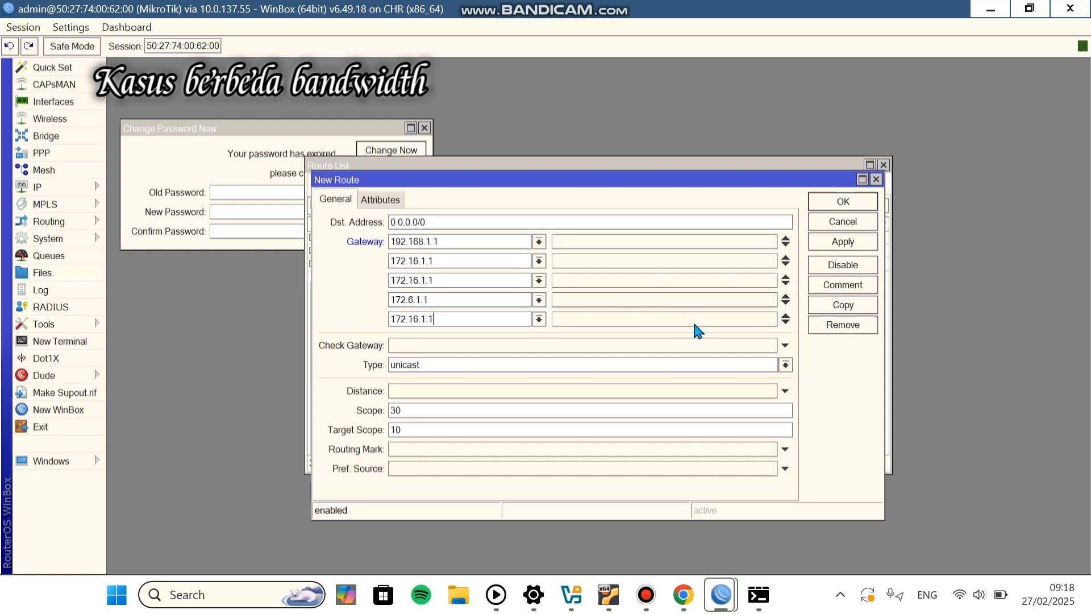
{"action": "left_click", "coordinate": [838, 243]}
{"action": "left_click", "coordinate": [842, 200]}
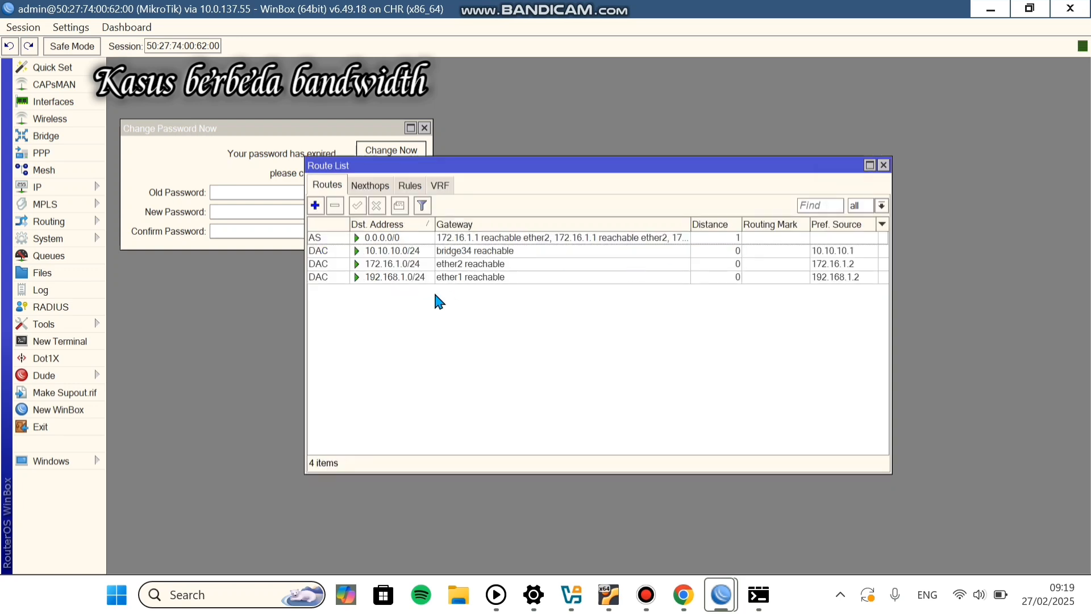
Step: Run 'ip route print' in a WinBox router terminal to list the weighted default route
{"action": "left_click", "coordinate": [59, 341]}
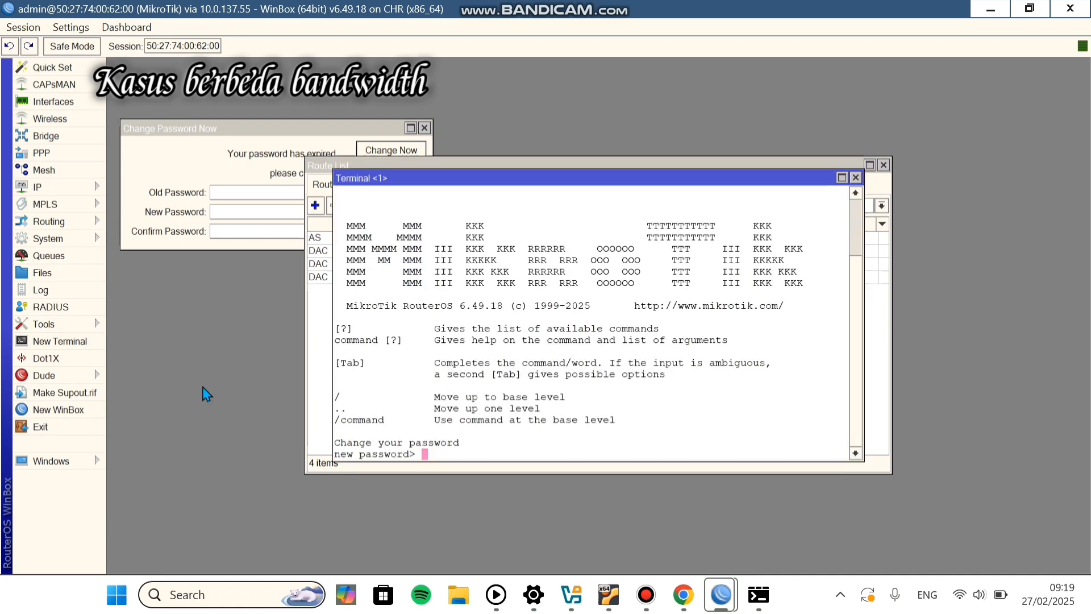
{"action": "key", "text": "Return"}
{"action": "type", "text": "ip"}
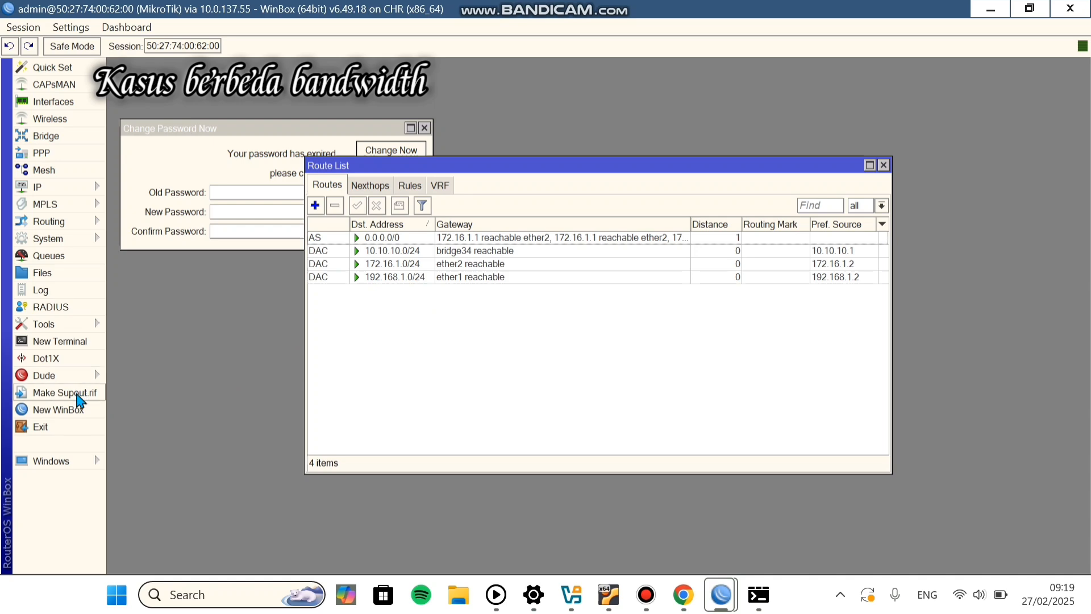
{"action": "left_click", "coordinate": [72, 344]}
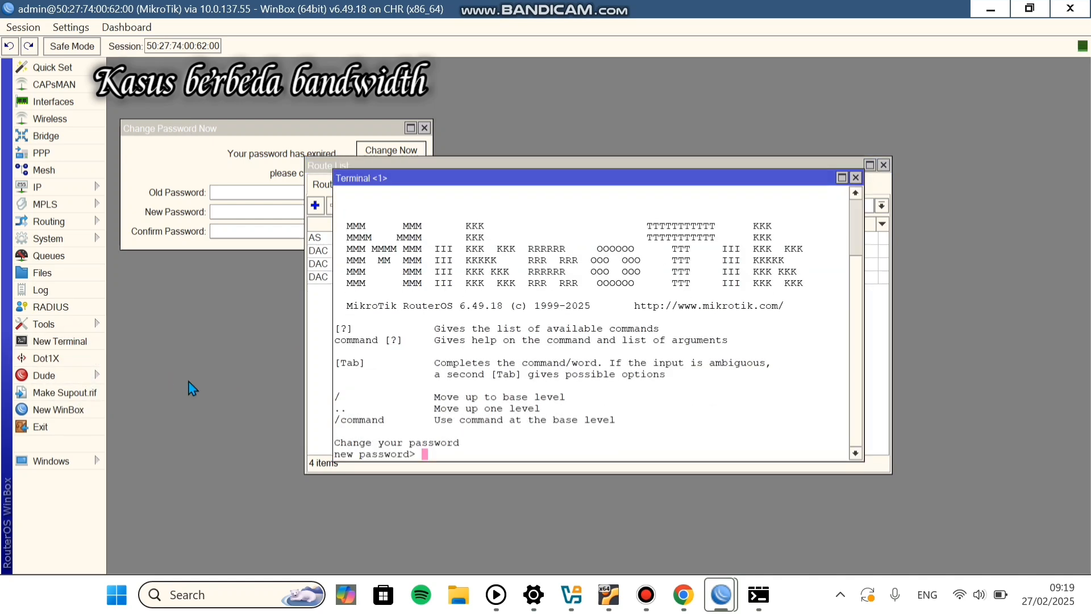
{"action": "left_click", "coordinate": [856, 178]}
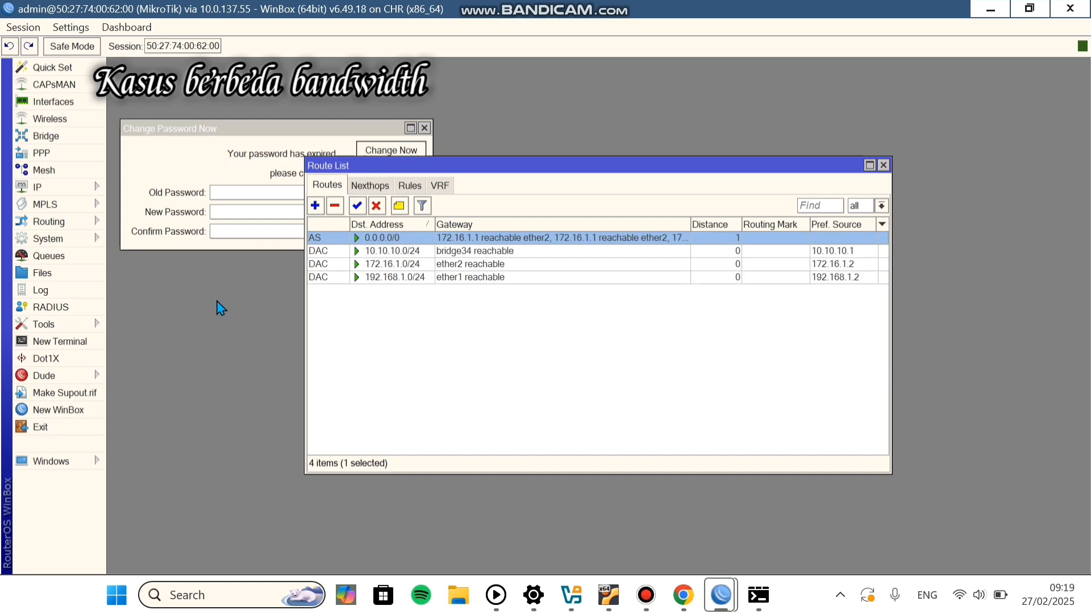
{"action": "left_click", "coordinate": [78, 342]}
{"action": "left_click", "coordinate": [78, 342]}
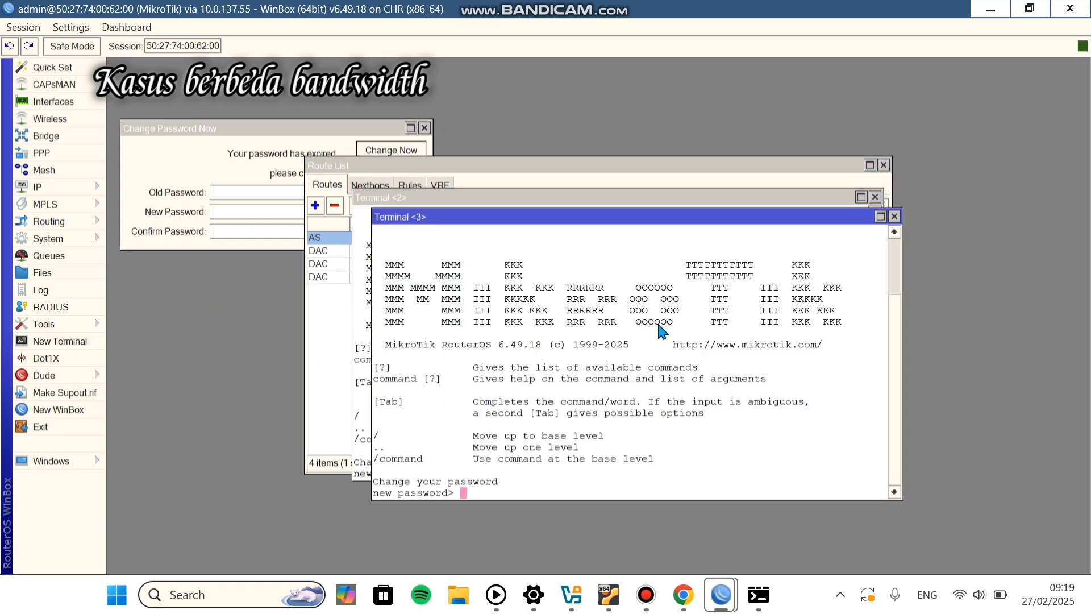
{"action": "left_click", "coordinate": [894, 216]}
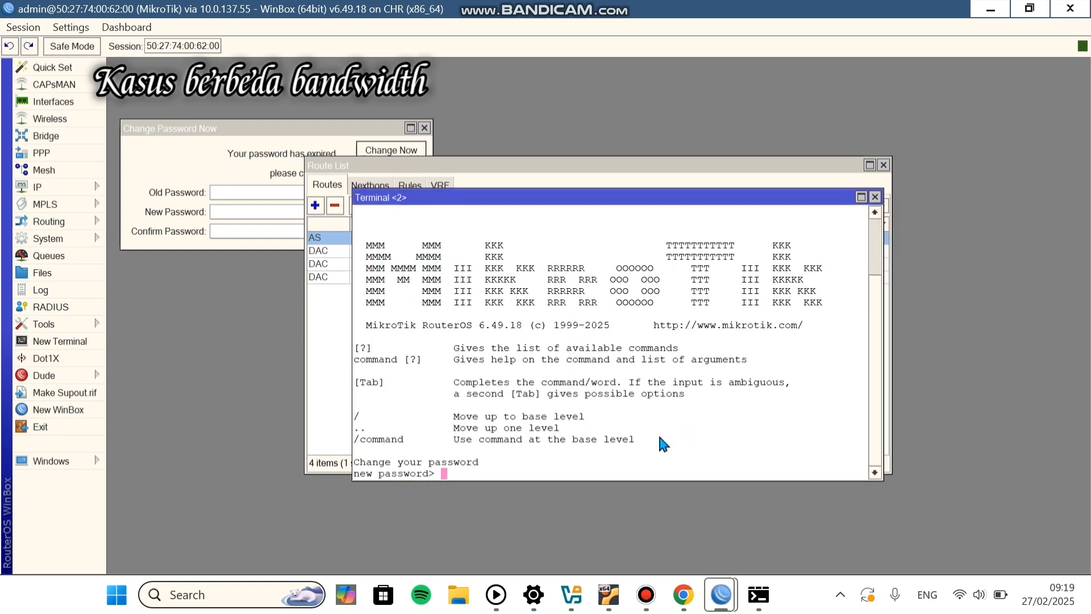
{"action": "key", "text": "Return"}
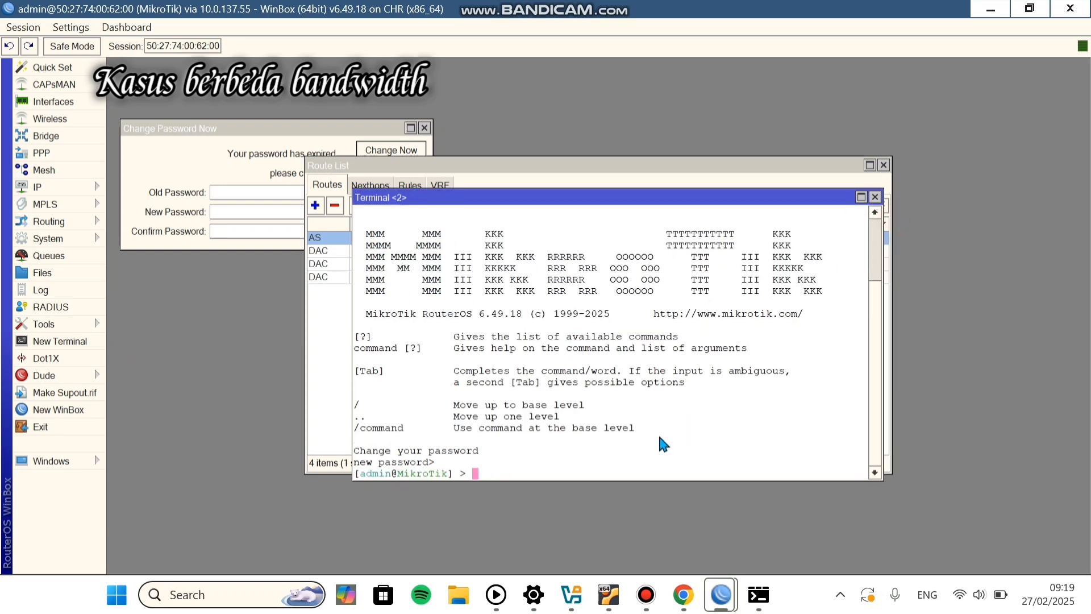
{"action": "type", "text": "ip route print"}
{"action": "key", "text": "Return"}
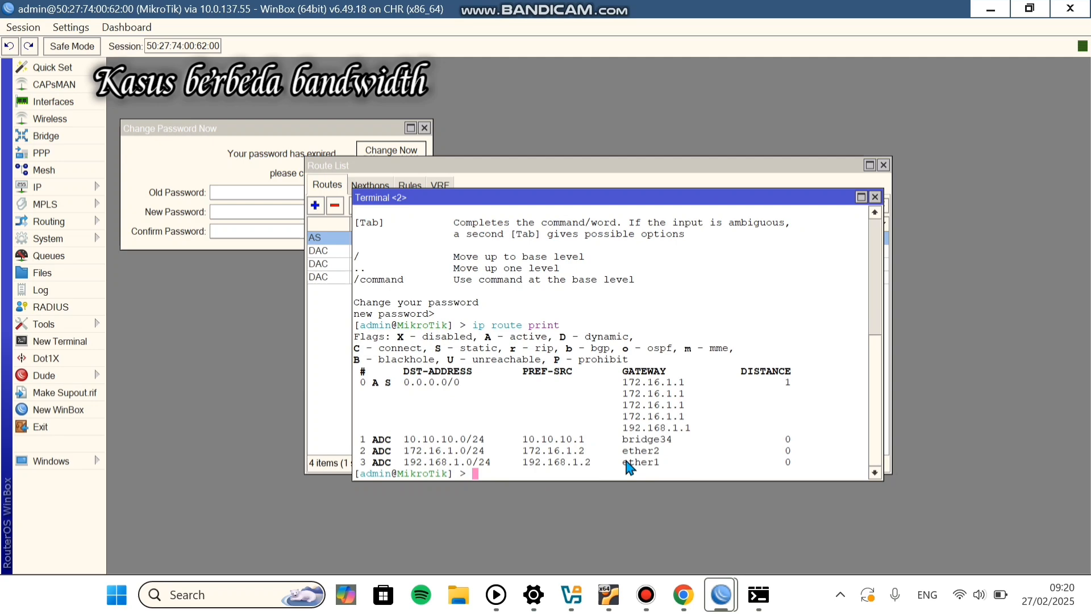
Step: Trace the route from the router to 8.8.8.8 in WinBox's Traceroute tool
{"action": "left_click", "coordinate": [62, 325]}
{"action": "left_click", "coordinate": [183, 476]}
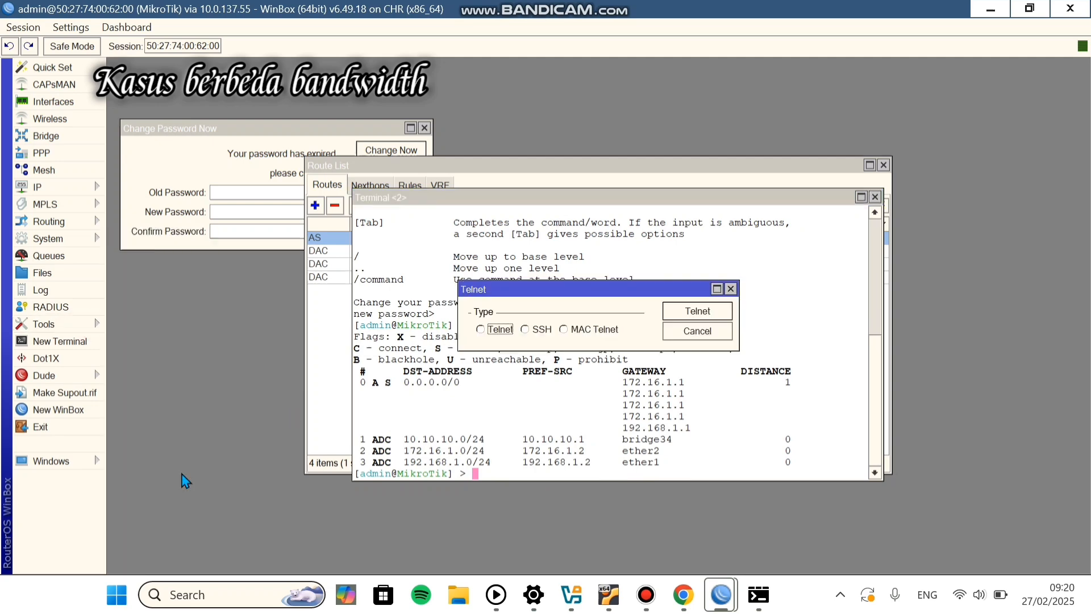
{"action": "left_click", "coordinate": [62, 326]}
{"action": "left_click", "coordinate": [163, 509]}
{"action": "key", "text": "BackSpace"}
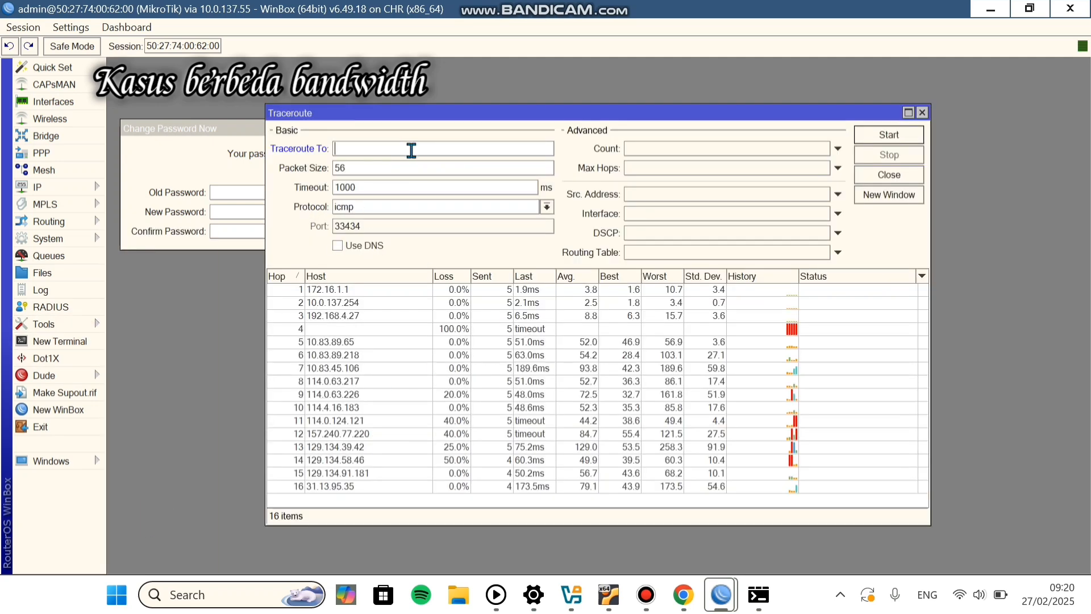
{"action": "type", "text": "8.8.8.8"}
{"action": "left_click", "coordinate": [857, 137]}
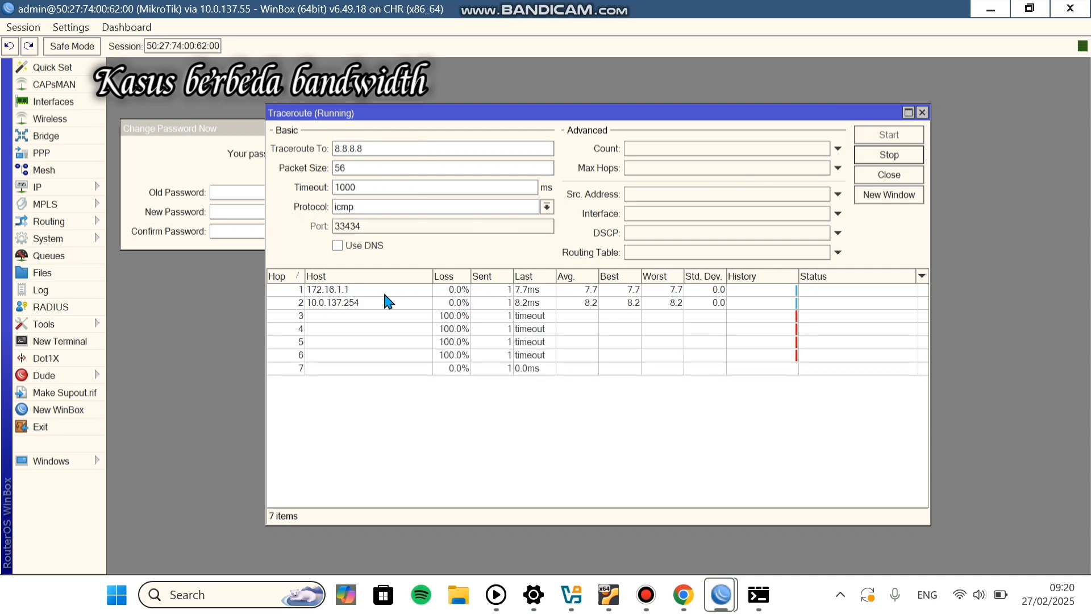
{"action": "left_click", "coordinate": [368, 292]}
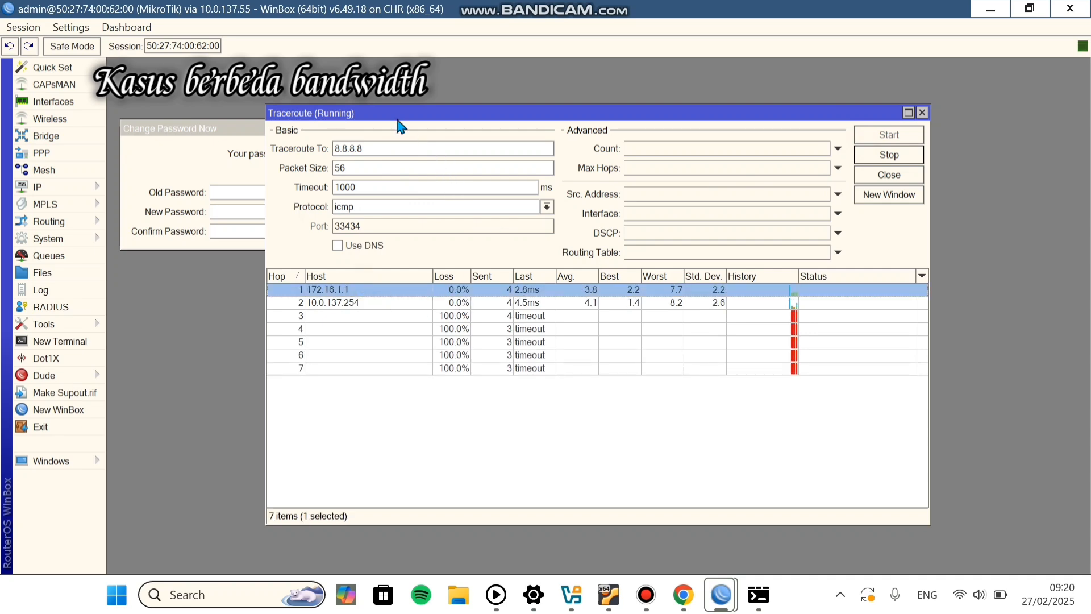
Step: Look up YouTube's addresses with nslookup youtube.com in Command Prompt
{"action": "left_click", "coordinate": [759, 594]}
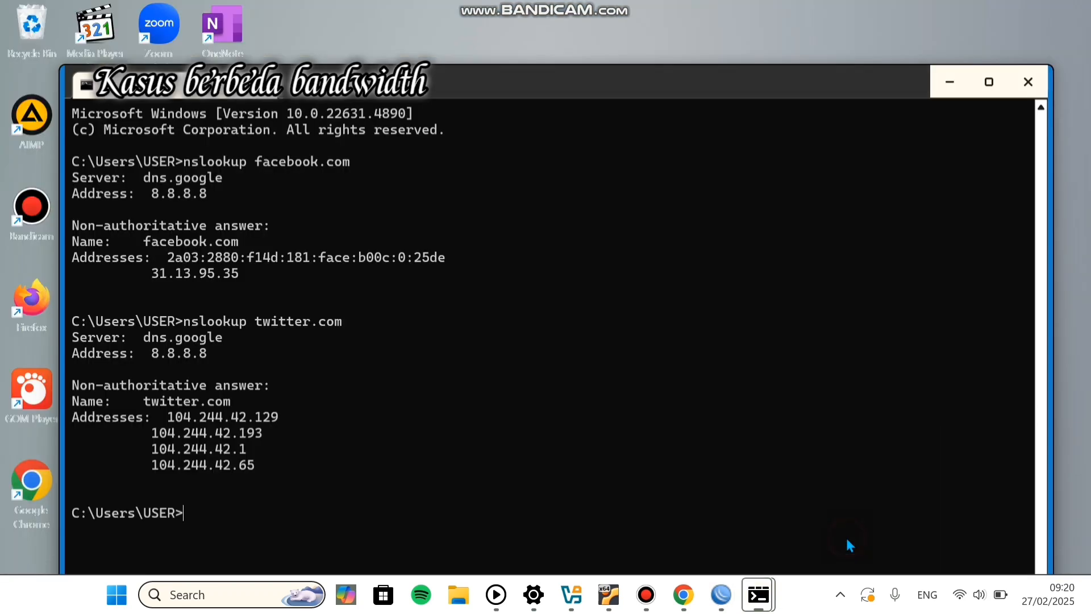
{"action": "type", "text": "nslookup youtube.com"}
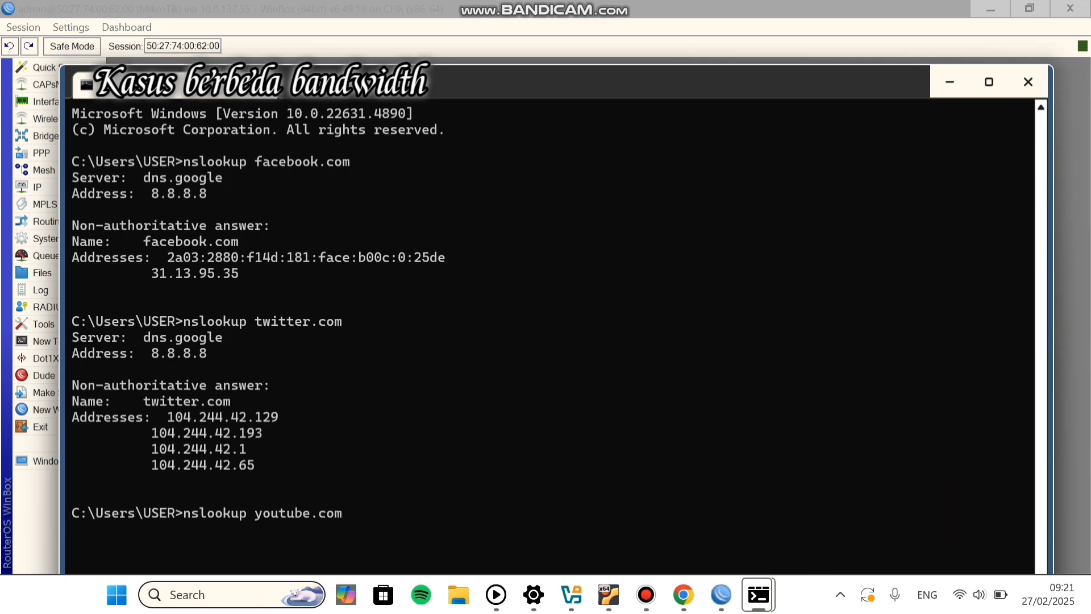
{"action": "key", "text": "Return"}
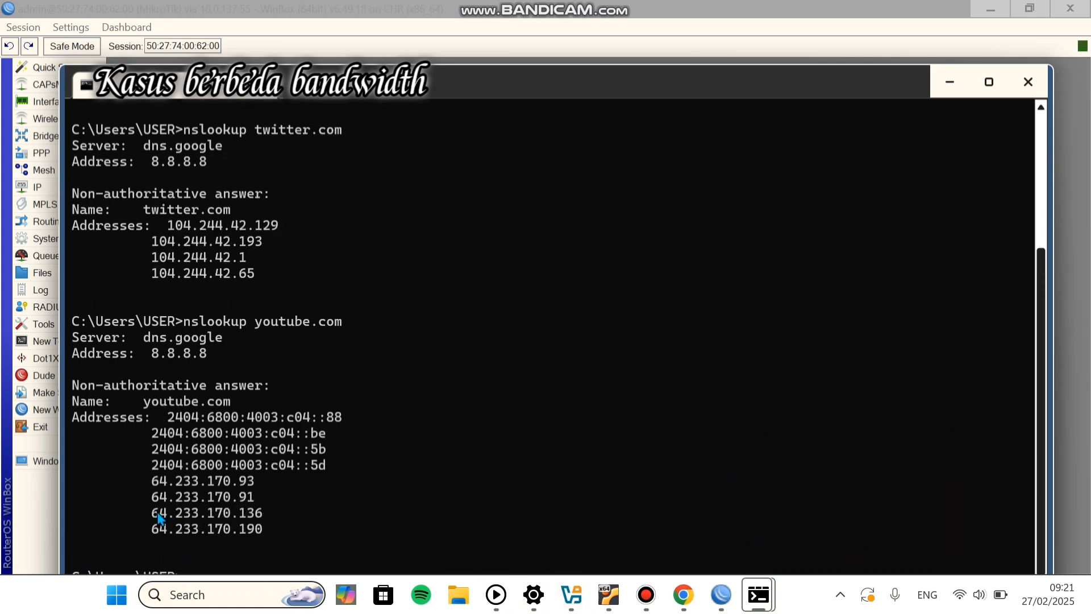
Step: Trace 64.233.170.136 from the router, then bring up the VPC 1 console
{"action": "left_click", "coordinate": [721, 594]}
{"action": "left_click", "coordinate": [904, 506]}
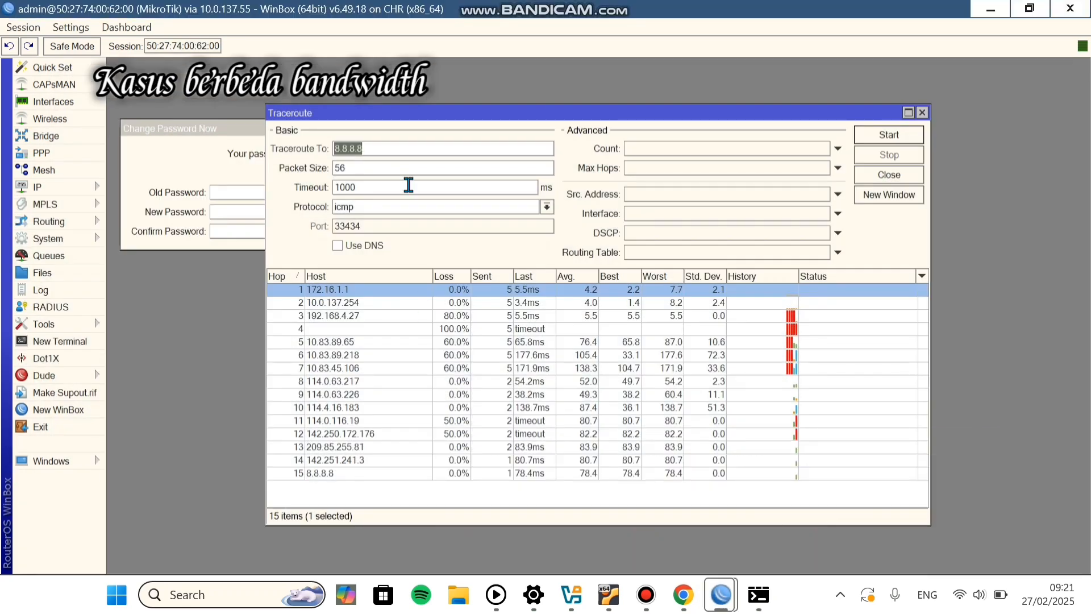
{"action": "type", "text": "64.233.170.136"}
{"action": "left_click", "coordinate": [888, 138]}
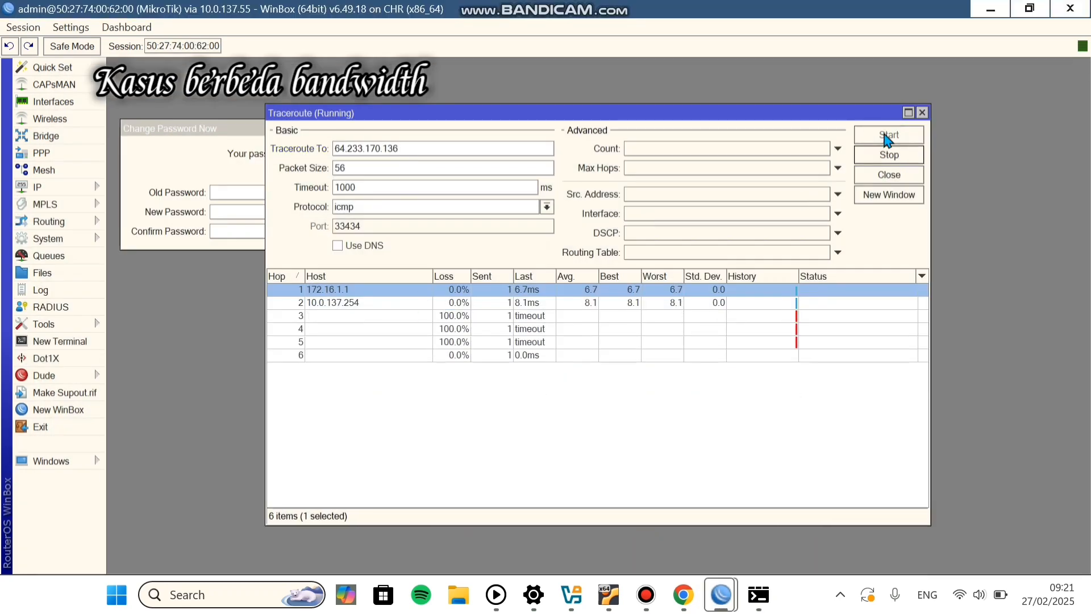
{"action": "left_click", "coordinate": [683, 597]}
{"action": "left_click", "coordinate": [734, 483]}
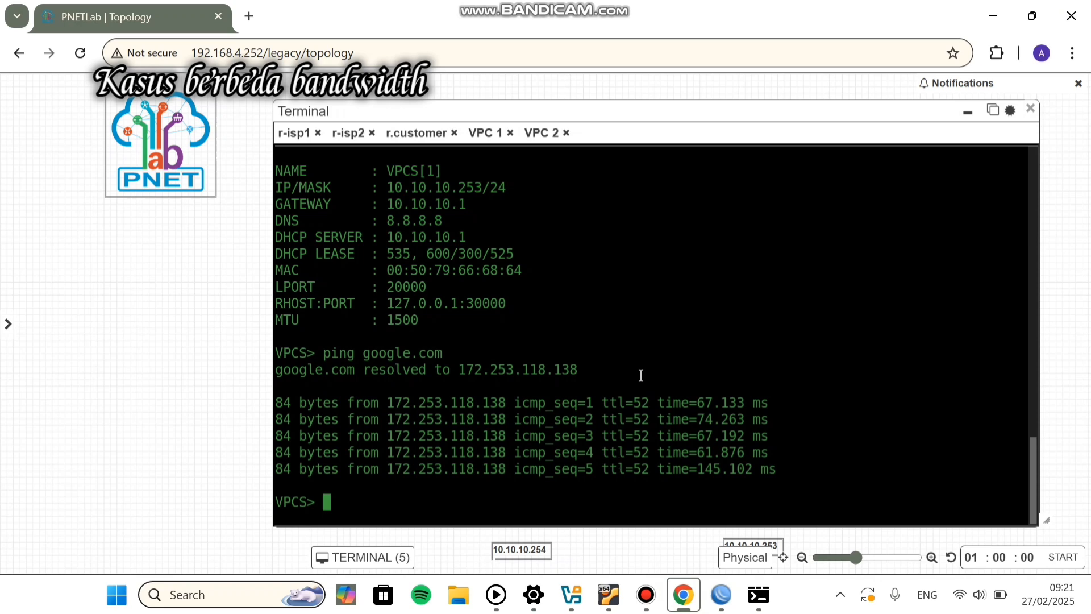
Step: Show VPC 1's IP settings and ping 64.233.170.91
{"action": "type", "text": "show ip"}
{"action": "key", "text": "Return"}
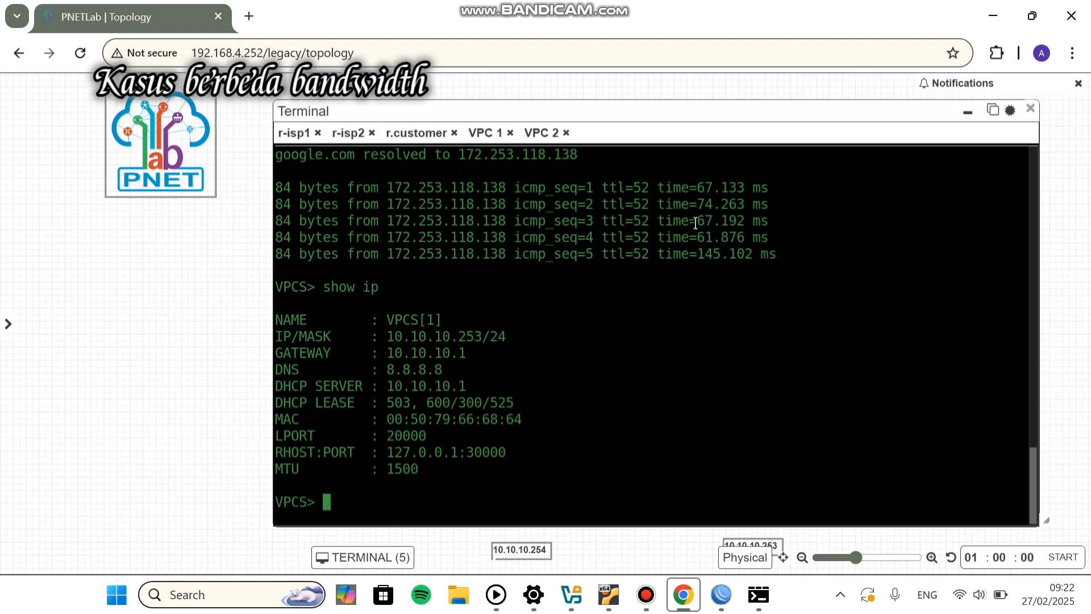
{"action": "type", "text": "ping"}
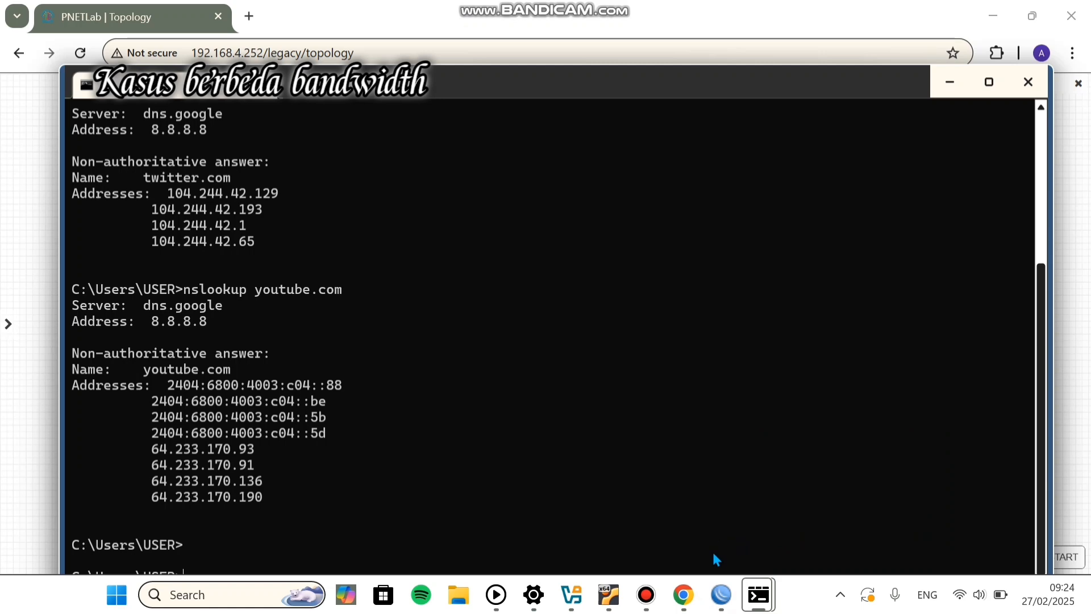
{"action": "left_click", "coordinate": [681, 595]}
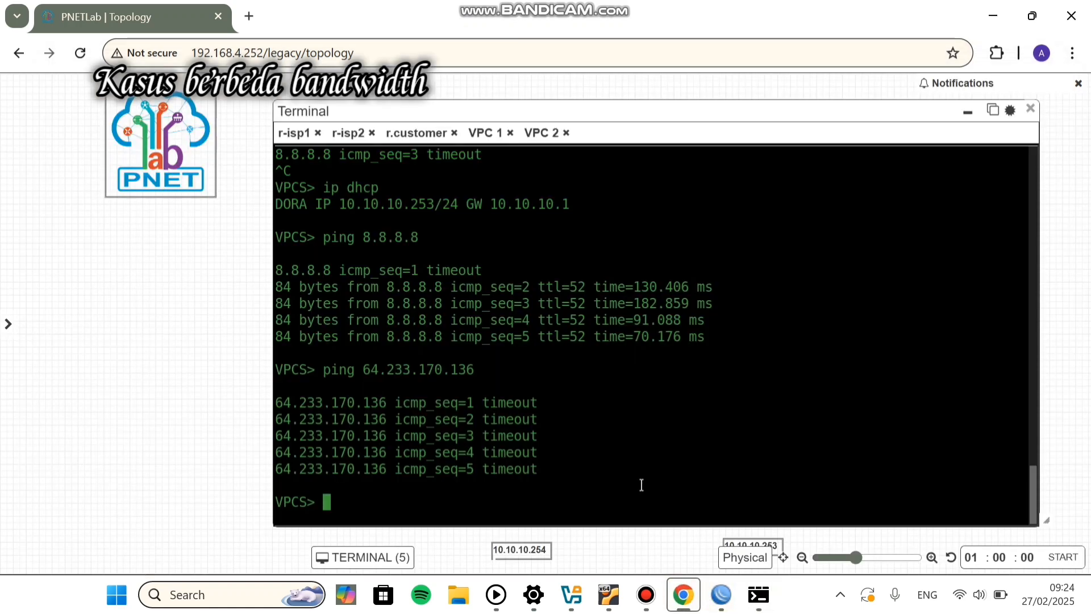
{"action": "key", "text": "Up"}
{"action": "key", "text": "BackSpace"}
{"action": "key", "text": "BackSpace"}
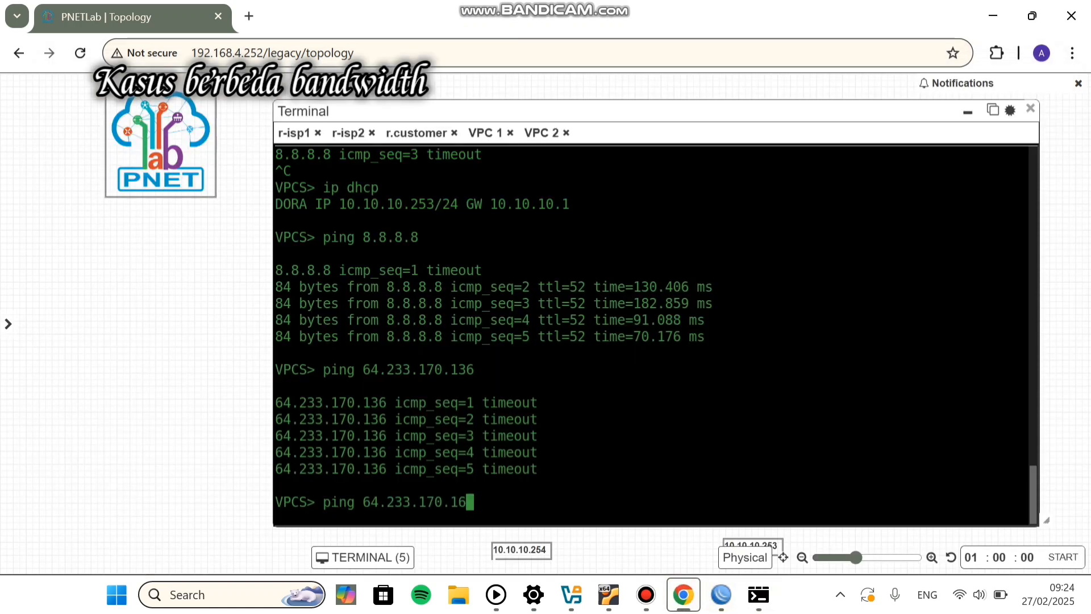
{"action": "type", "text": "4"}
{"action": "key", "text": "BackSpace"}
{"action": "key", "text": "BackSpace"}
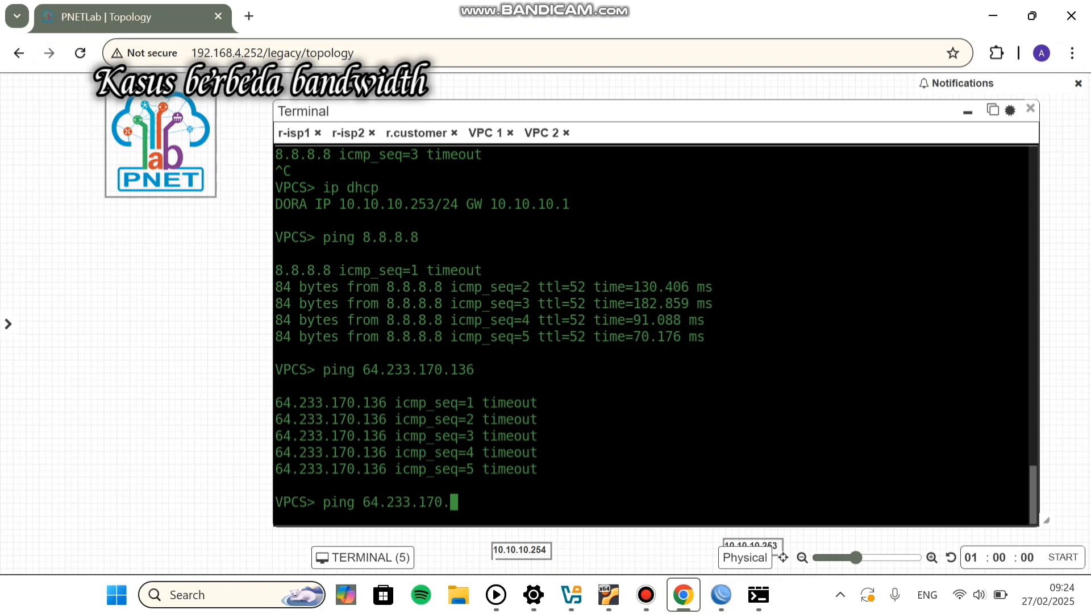
{"action": "type", "text": "91"}
{"action": "key", "text": "Return"}
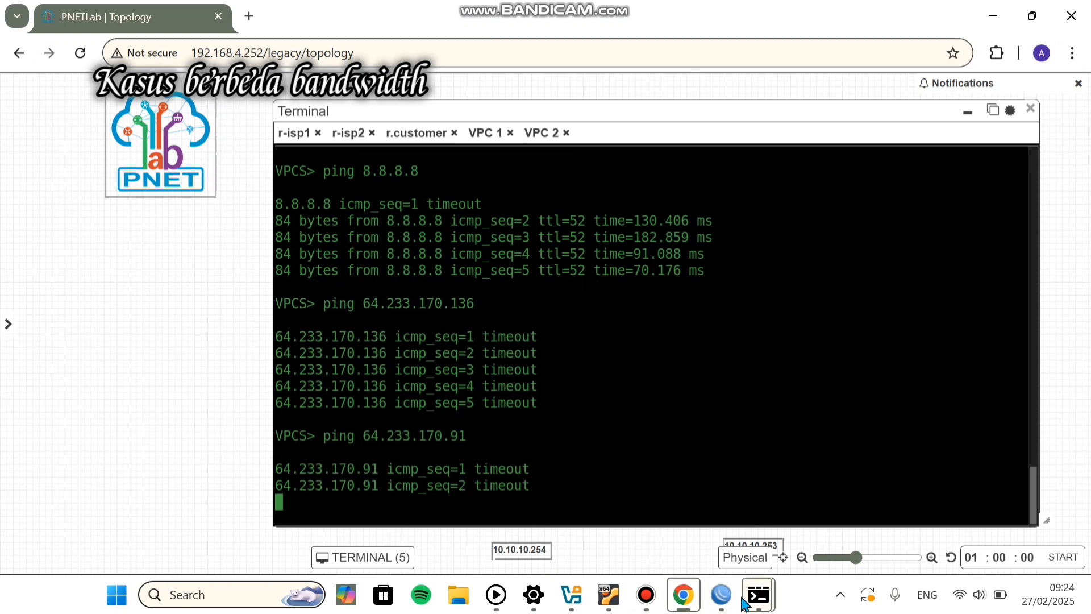
Step: Recheck the YouTube address list, rerun the ping to 64.233.170.91 twice, and hide the console
{"action": "mouse_move", "coordinate": [750, 603]}
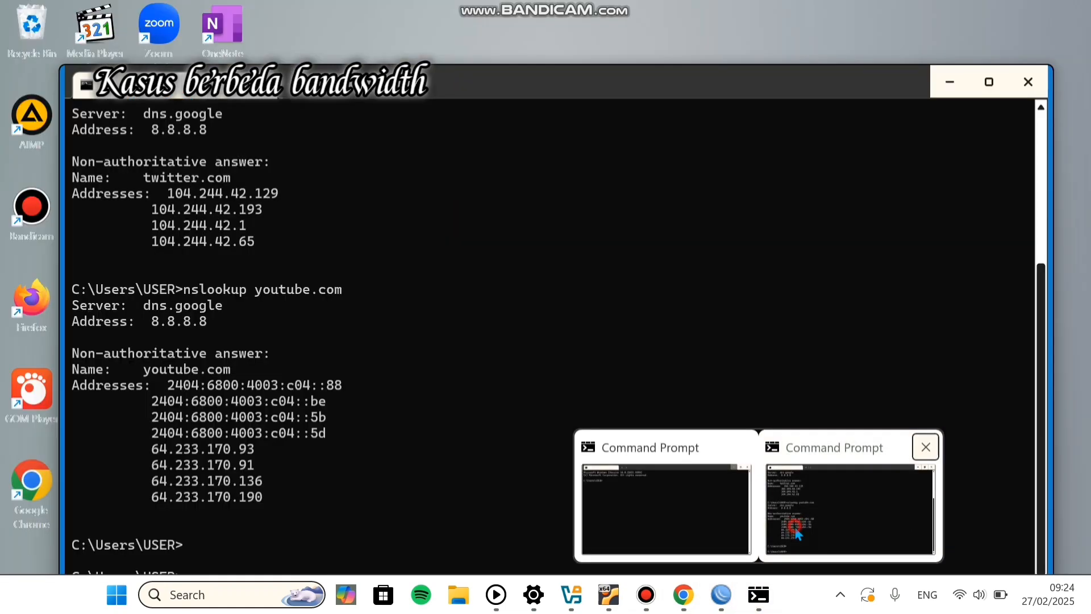
{"action": "left_click", "coordinate": [794, 524]}
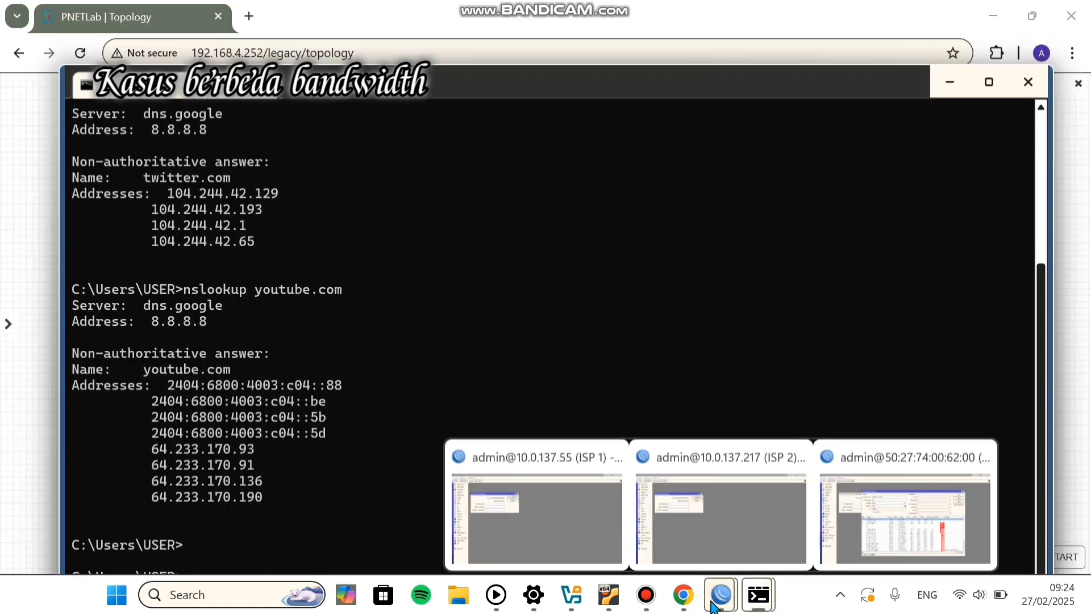
{"action": "left_click", "coordinate": [680, 601]}
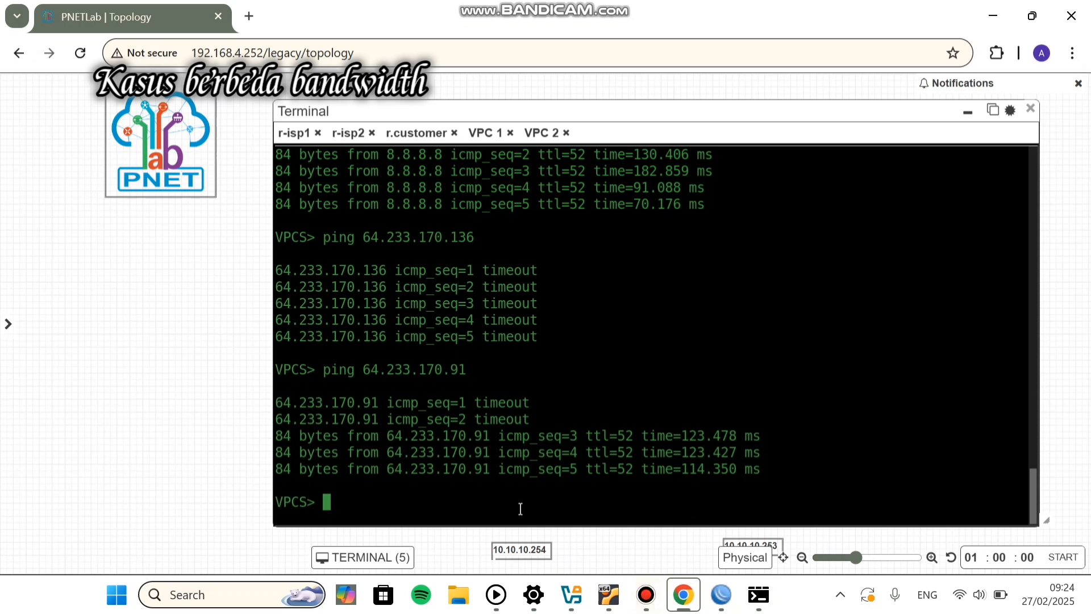
{"action": "key", "text": "Up"}
{"action": "key", "text": "Return"}
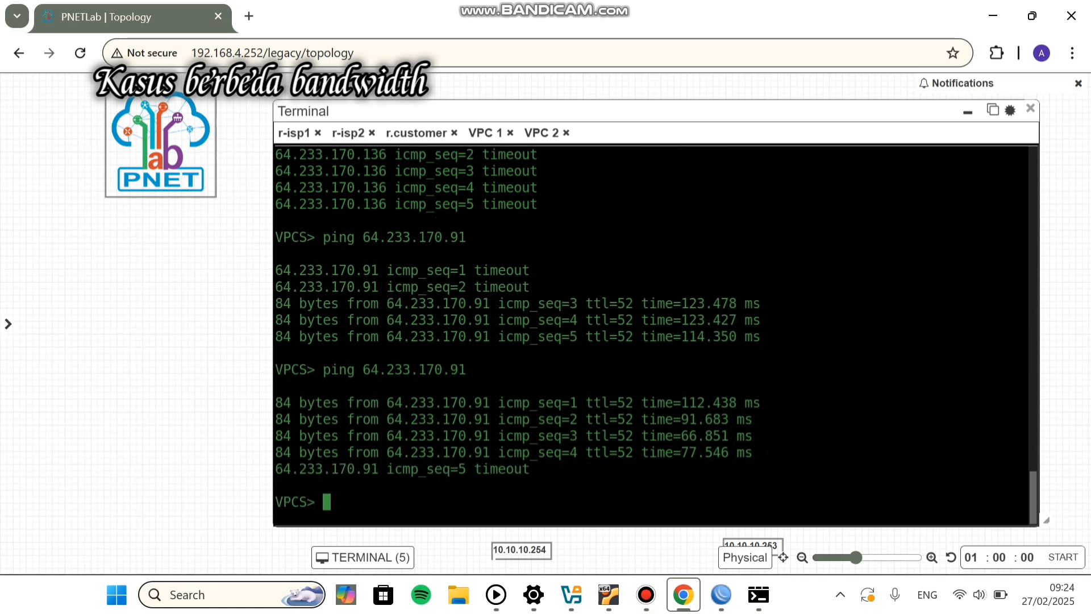
{"action": "key", "text": "Up"}
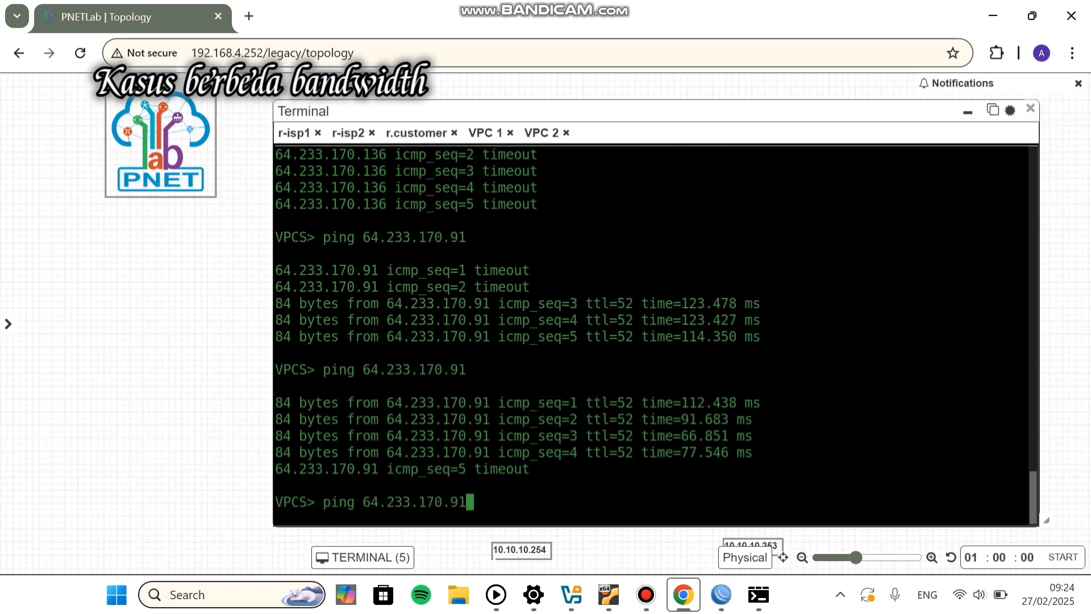
{"action": "key", "text": "Return"}
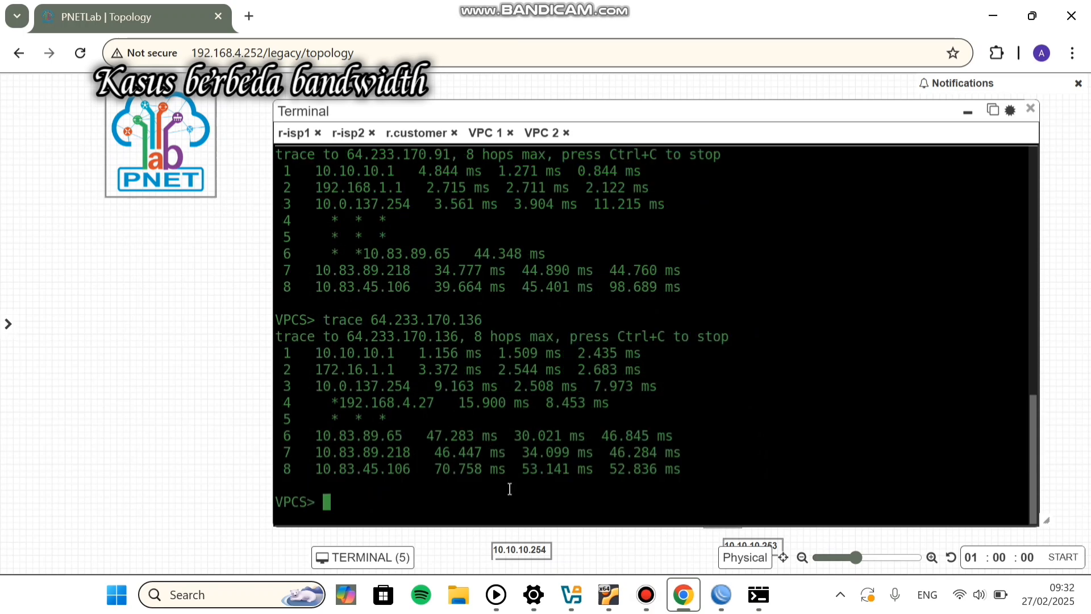
{"action": "left_click", "coordinate": [967, 111]}
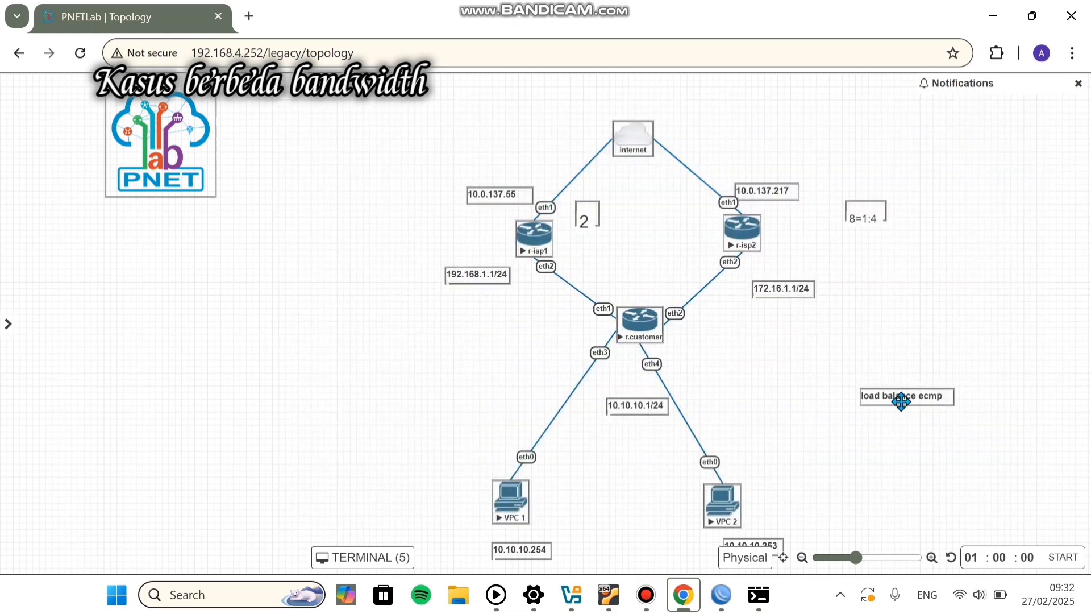
Step: Add 'load balance route rules' and 'load balance mangle' lines to the label and move it beside r.customer
{"action": "double_click", "coordinate": [941, 396]}
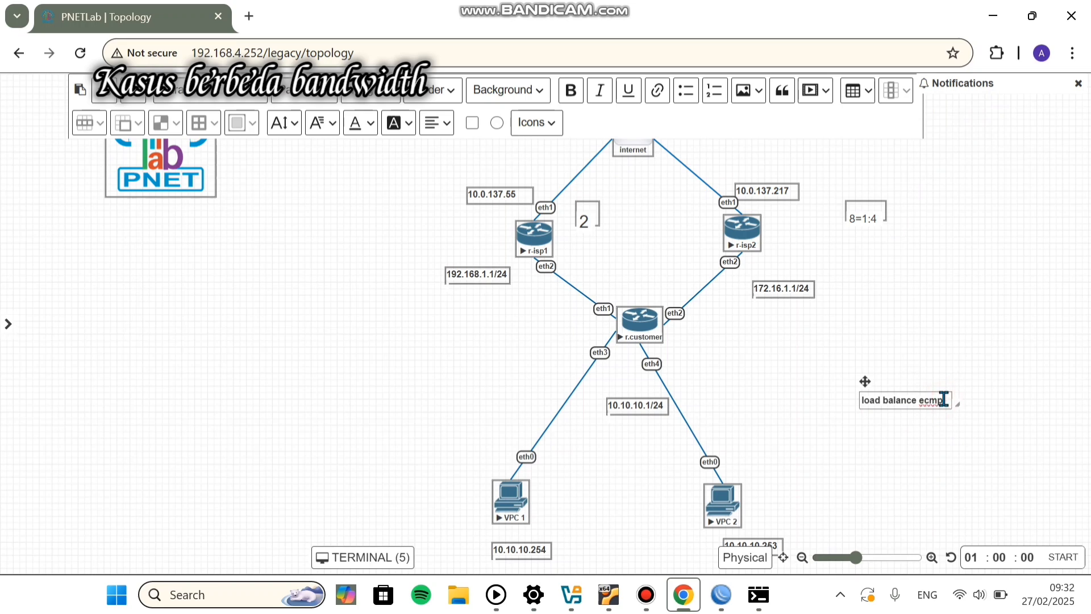
{"action": "key", "text": "Return"}
{"action": "type", "text": "load balanv"}
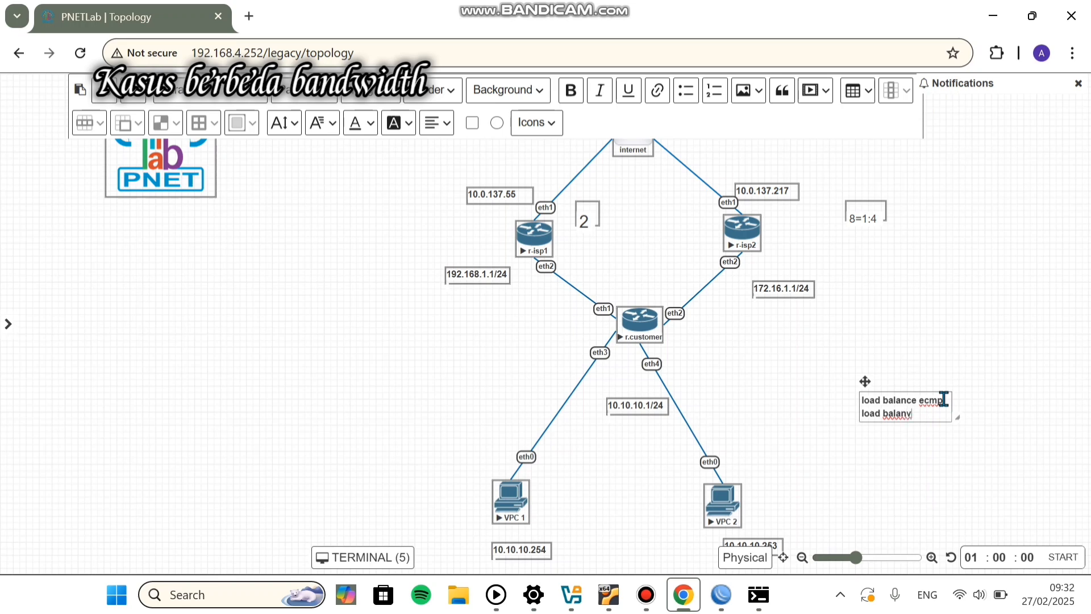
{"action": "key", "text": "BackSpace"}
{"action": "type", "text": "ce route"}
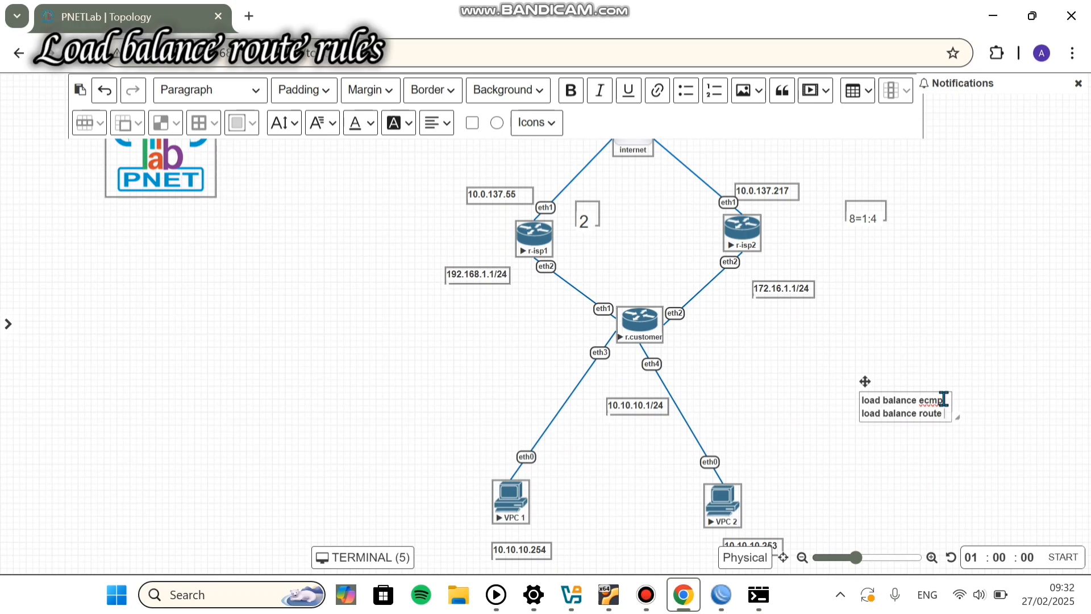
{"action": "type", "text": " rules"}
{"action": "key", "text": "Return"}
{"action": "type", "text": "load"}
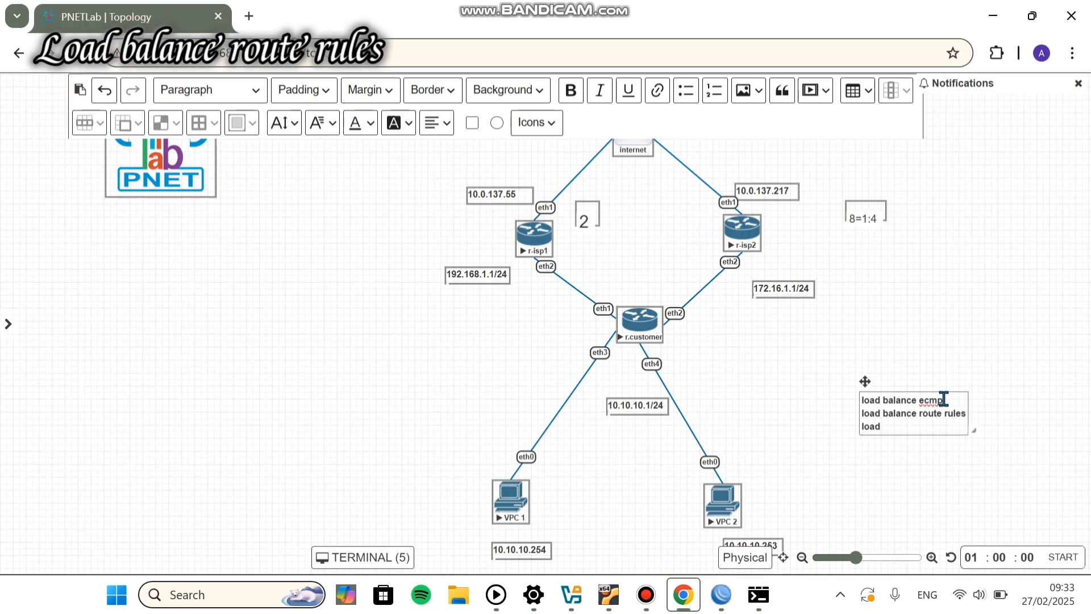
{"action": "type", "text": " balance mangle"}
{"action": "left_click", "coordinate": [789, 486]}
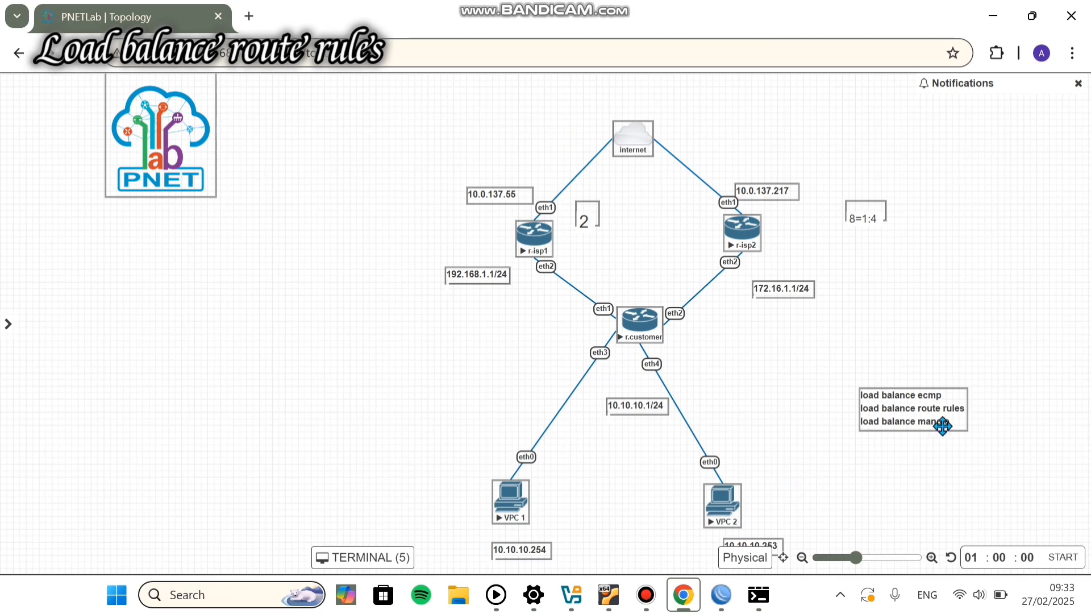
{"action": "left_click_drag", "start_coordinate": [936, 414], "coordinate": [888, 384]}
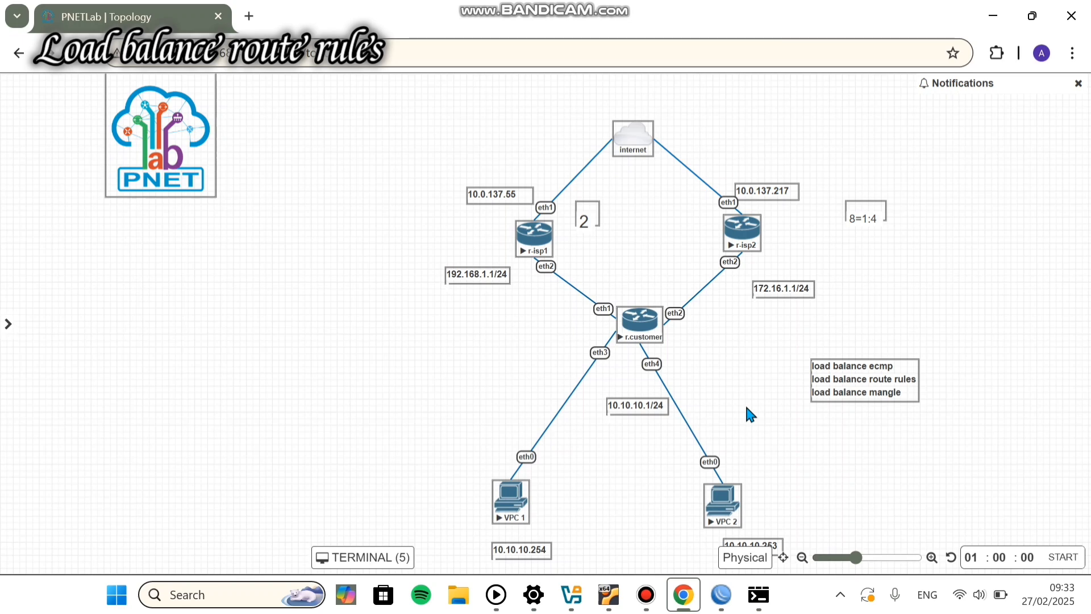
{"action": "left_click_drag", "start_coordinate": [818, 384], "coordinate": [729, 368]}
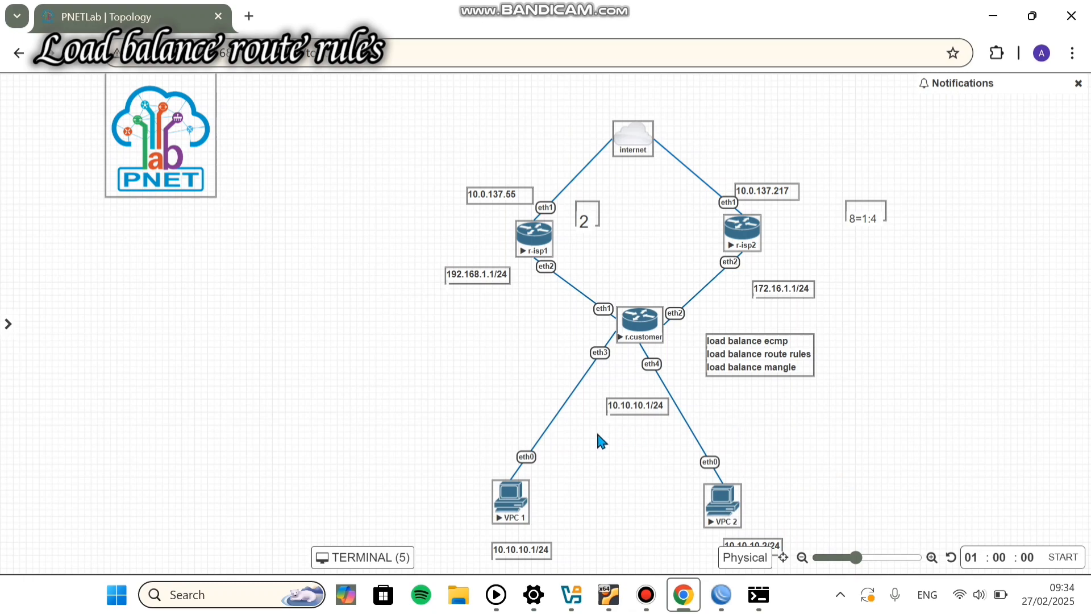
Step: Give VPC 1 address 10.10.10.11/24 with gateway 10.10.10.1 and confirm with show ip
{"action": "left_click", "coordinate": [715, 500]}
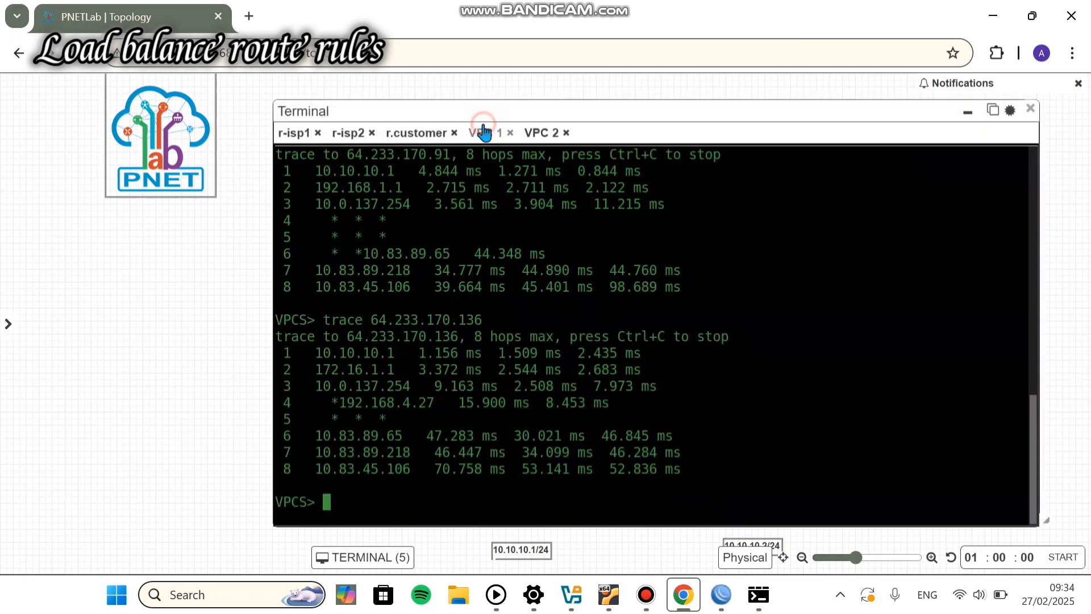
{"action": "left_click", "coordinate": [483, 132]}
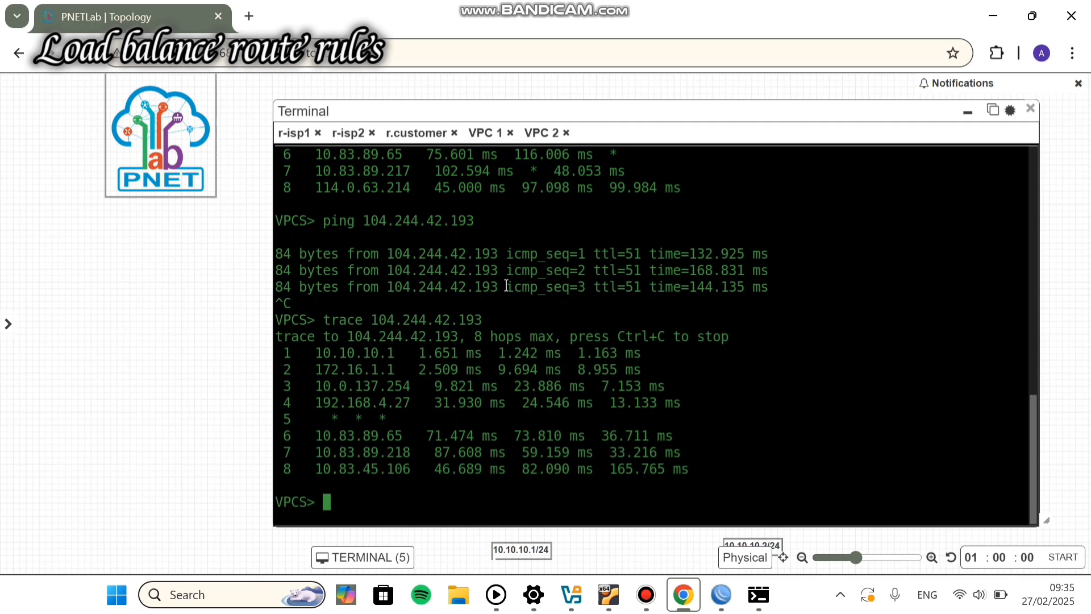
{"action": "type", "text": "ip 10.10.10"}
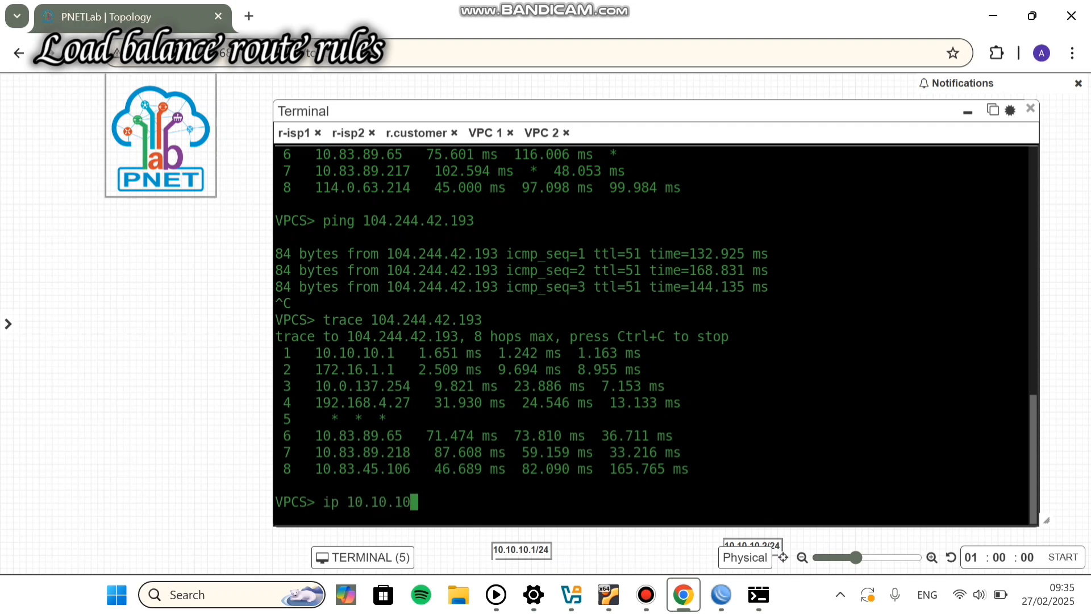
{"action": "type", "text": ".11/24 ipp"}
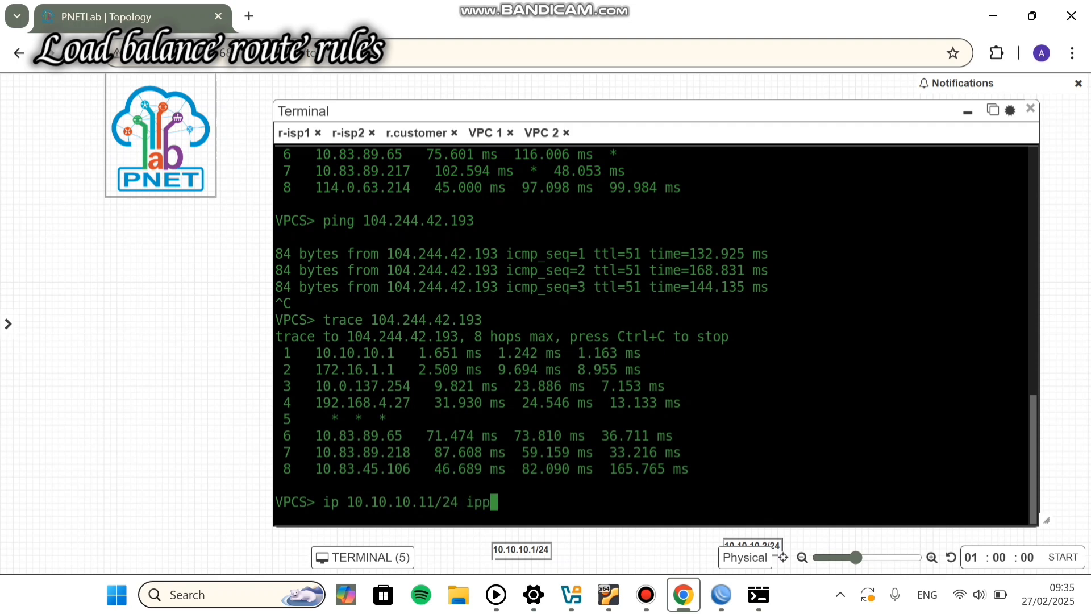
{"action": "key", "text": "BackSpace"}
{"action": "key", "text": "BackSpace"}
{"action": "key", "text": "BackSpace"}
{"action": "type", "text": "10.10.10."}
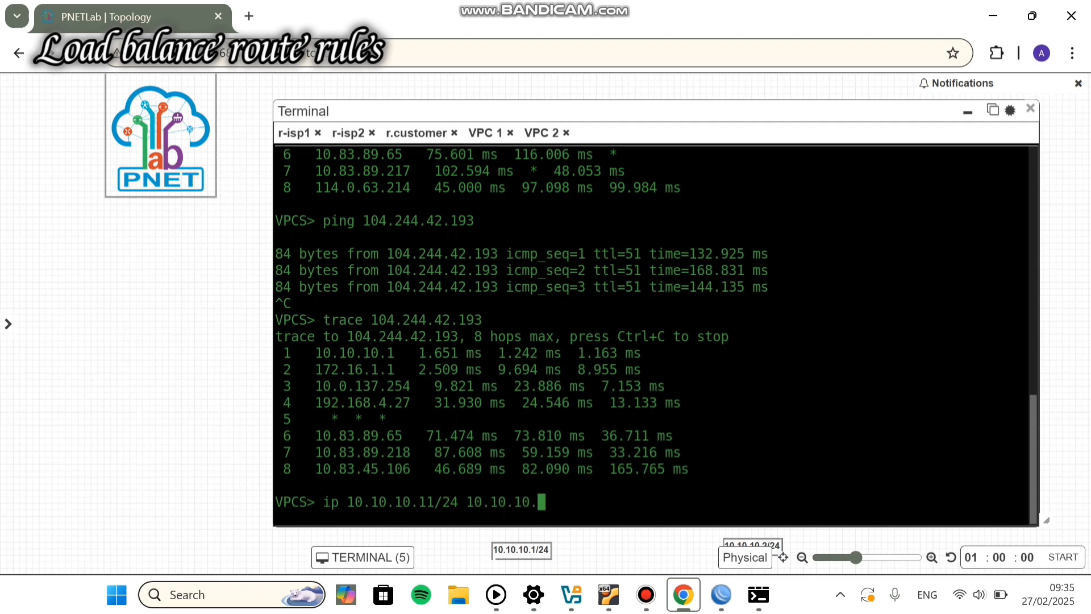
{"action": "type", "text": "1/24"}
{"action": "key", "text": "Return"}
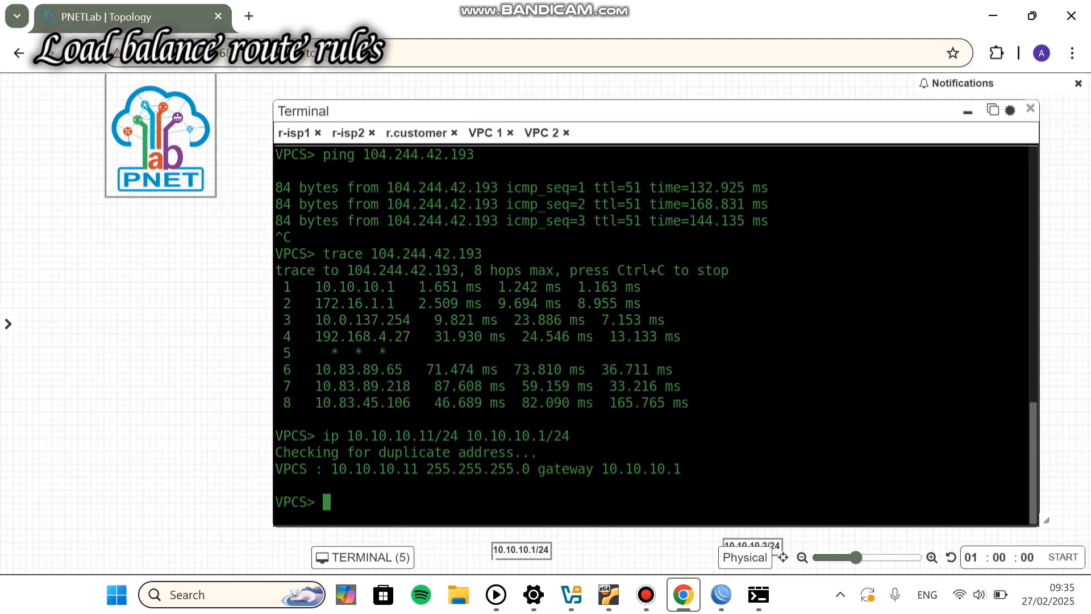
{"action": "type", "text": "show ip"}
{"action": "key", "text": "Return"}
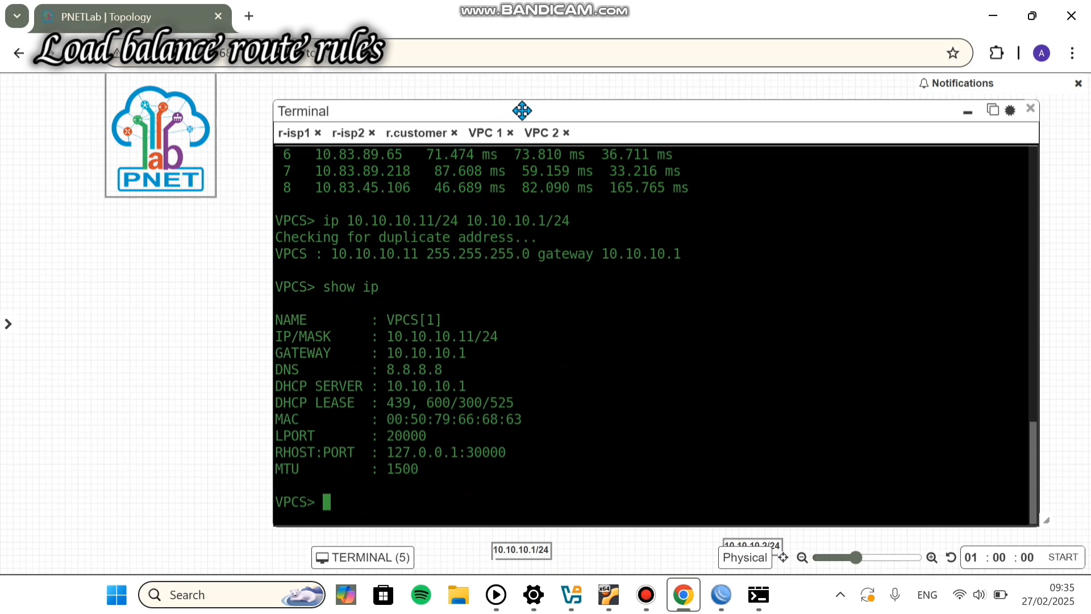
Step: Assign VPC 2 the address 10.10.10.12/24 from its console
{"action": "left_click", "coordinate": [534, 134]}
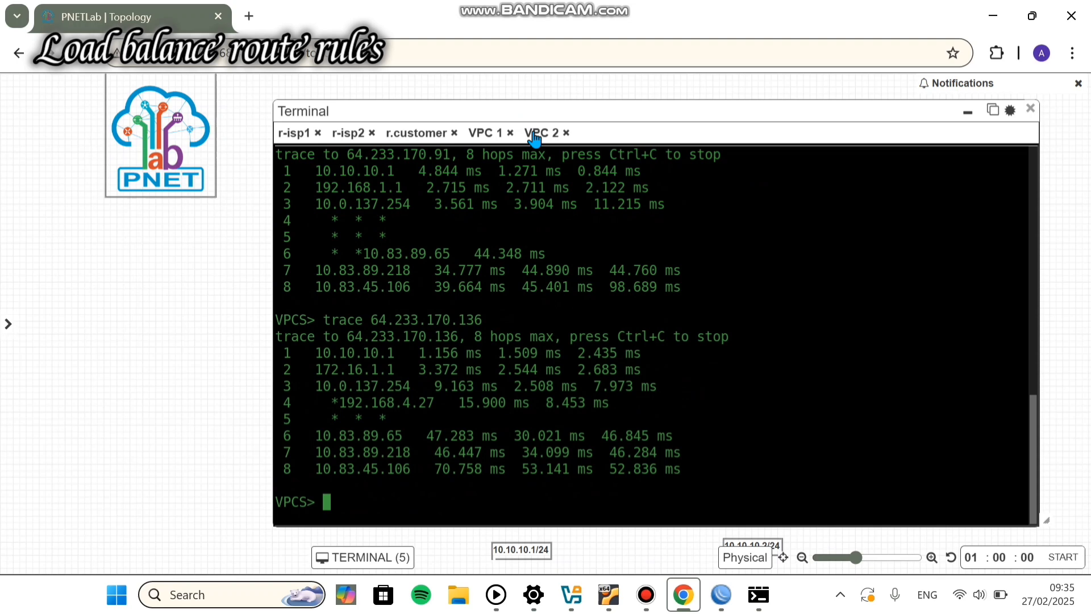
{"action": "type", "text": "ip 10.10"}
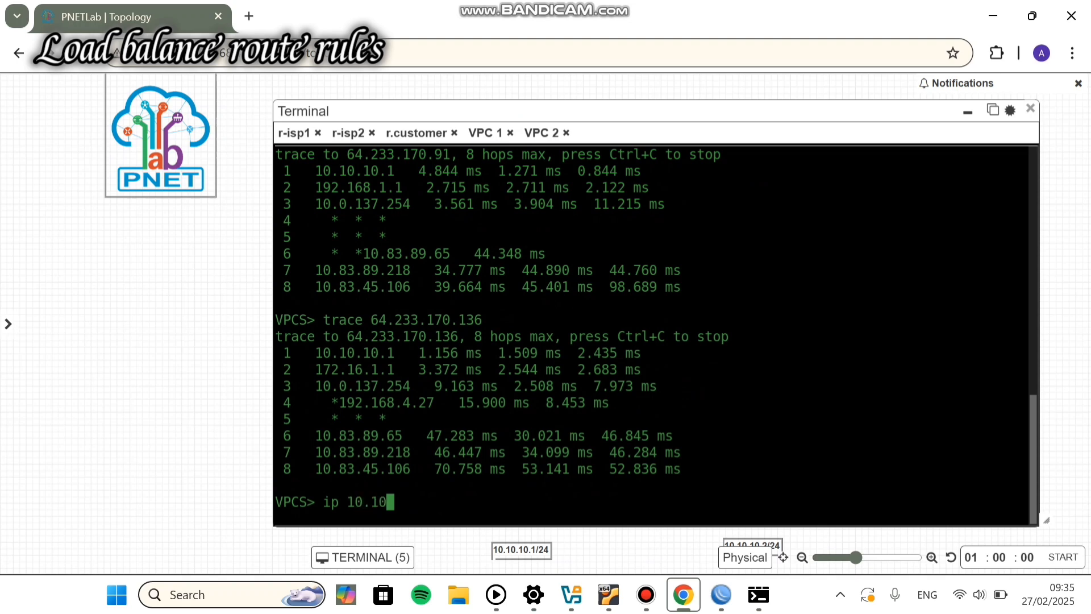
{"action": "type", "text": ".10.12/24 10.10."}
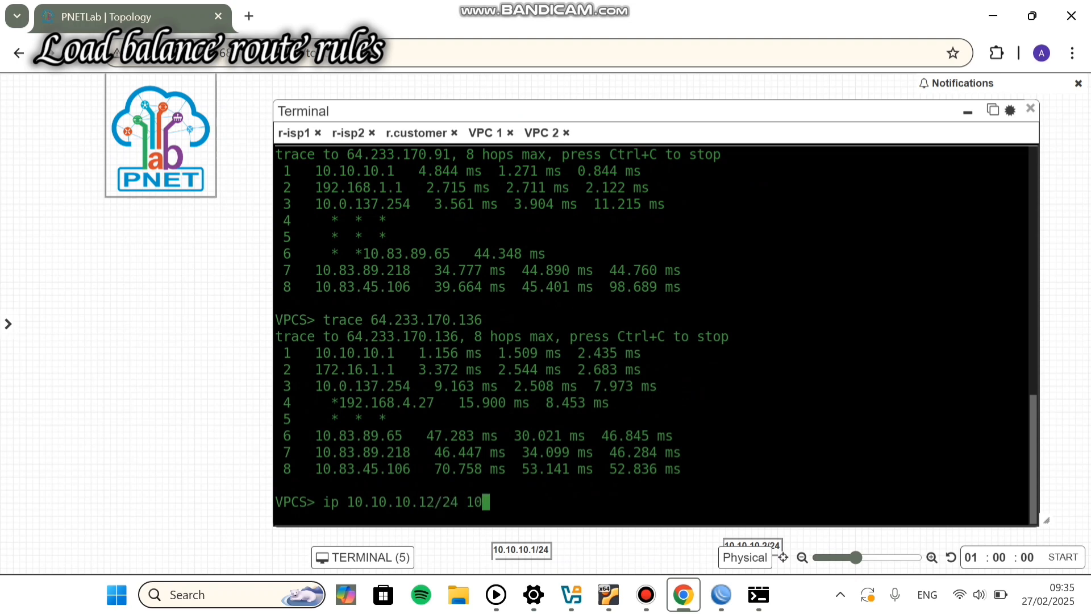
{"action": "type", "text": "10."}
{"action": "type", "text": "2/24"}
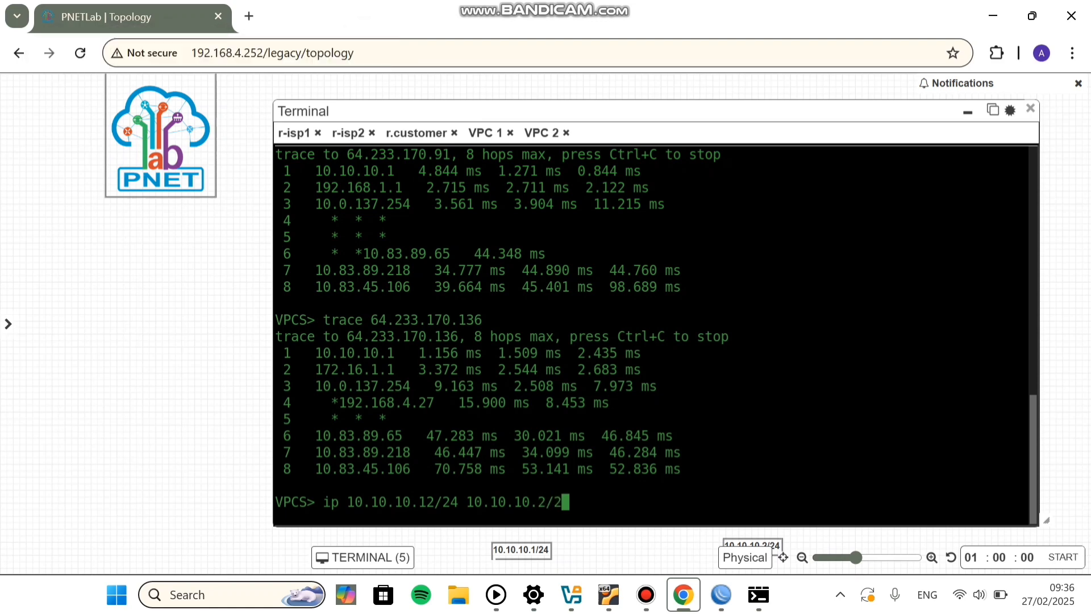
{"action": "key", "text": "Return"}
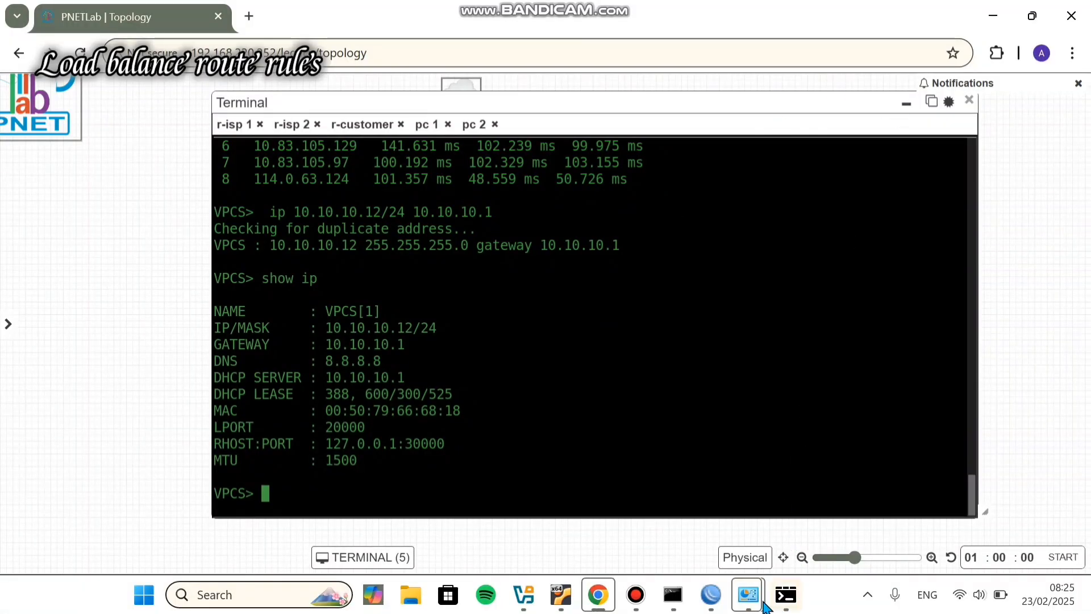
Step: Close the traceroute and disable r-customer's 0.0.0.0/0 default route
{"action": "mouse_move", "coordinate": [715, 607]}
{"action": "left_click", "coordinate": [876, 506]}
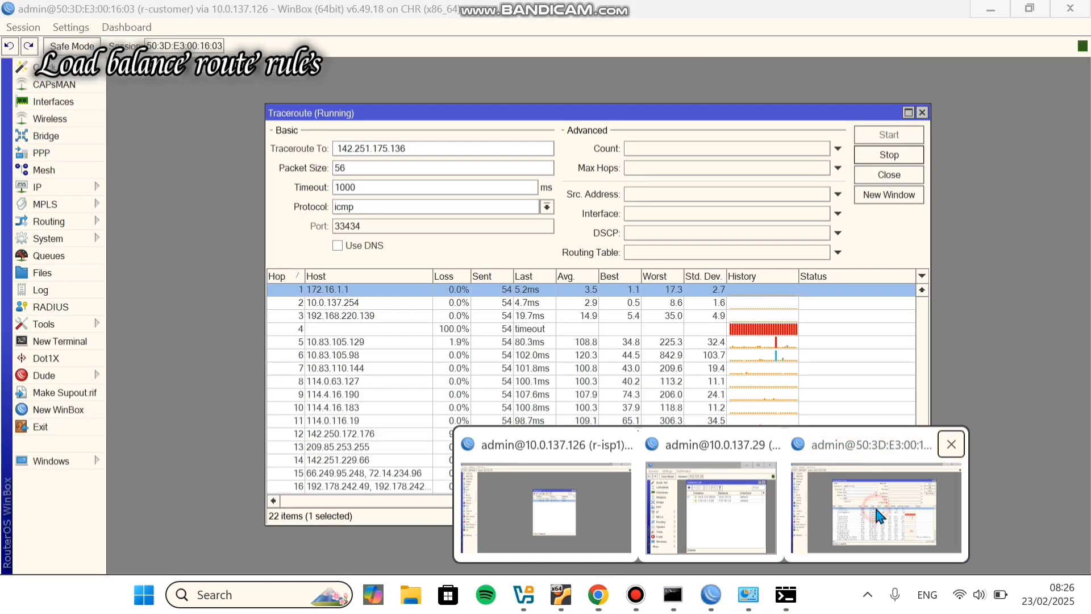
{"action": "left_click", "coordinate": [922, 113]}
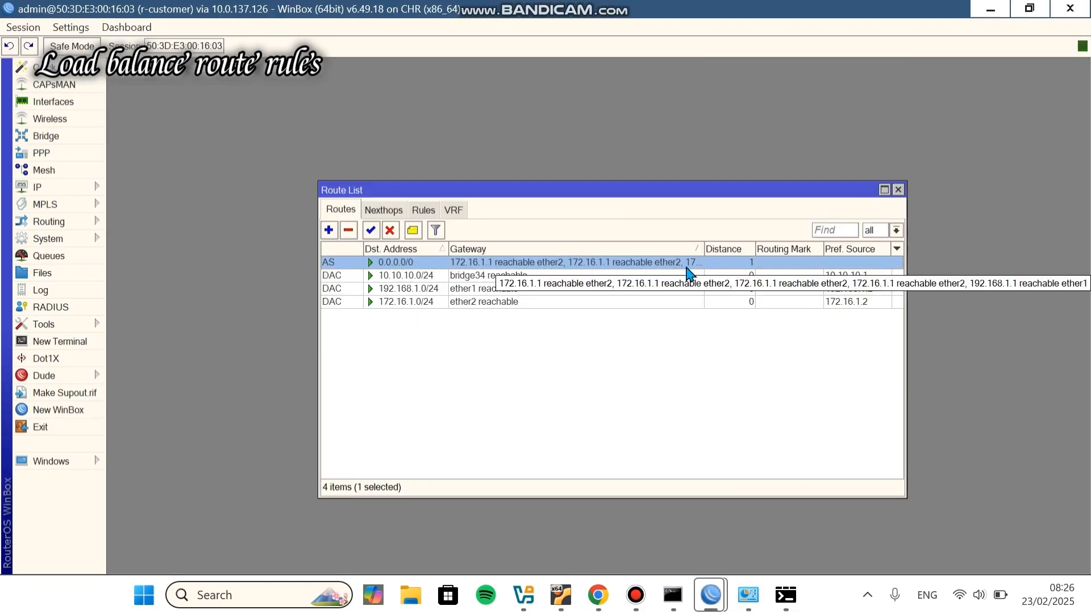
{"action": "left_click", "coordinate": [390, 231]}
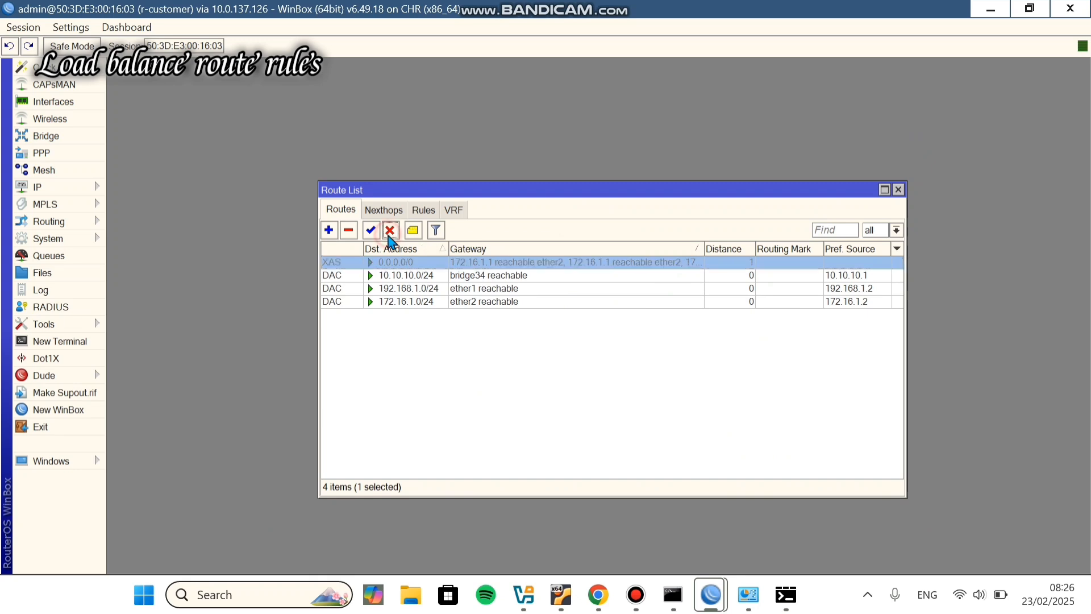
{"action": "left_click", "coordinate": [328, 231]}
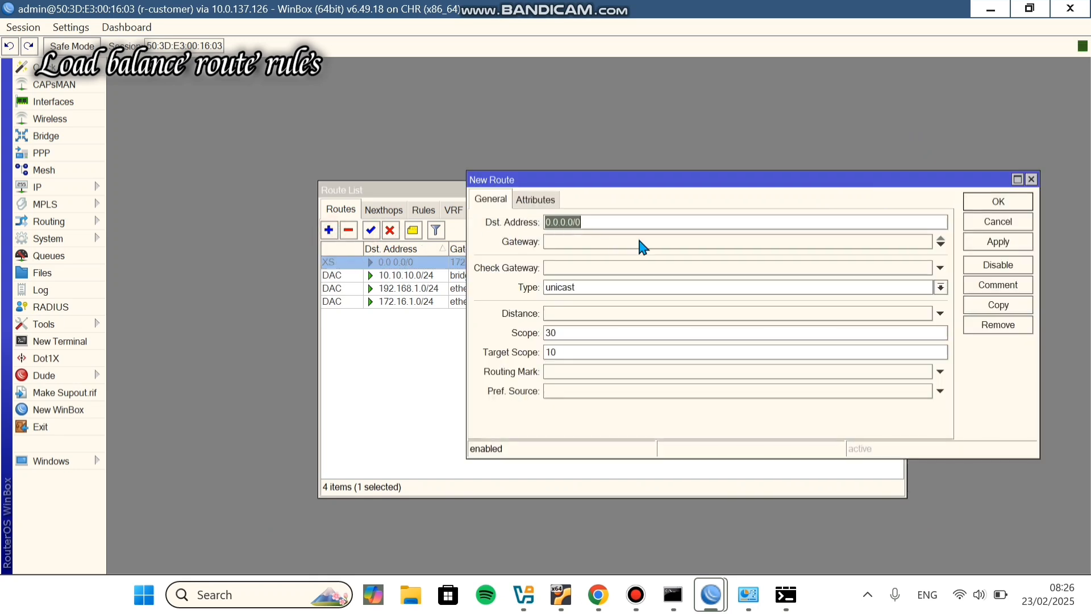
{"action": "left_click", "coordinate": [1031, 180]}
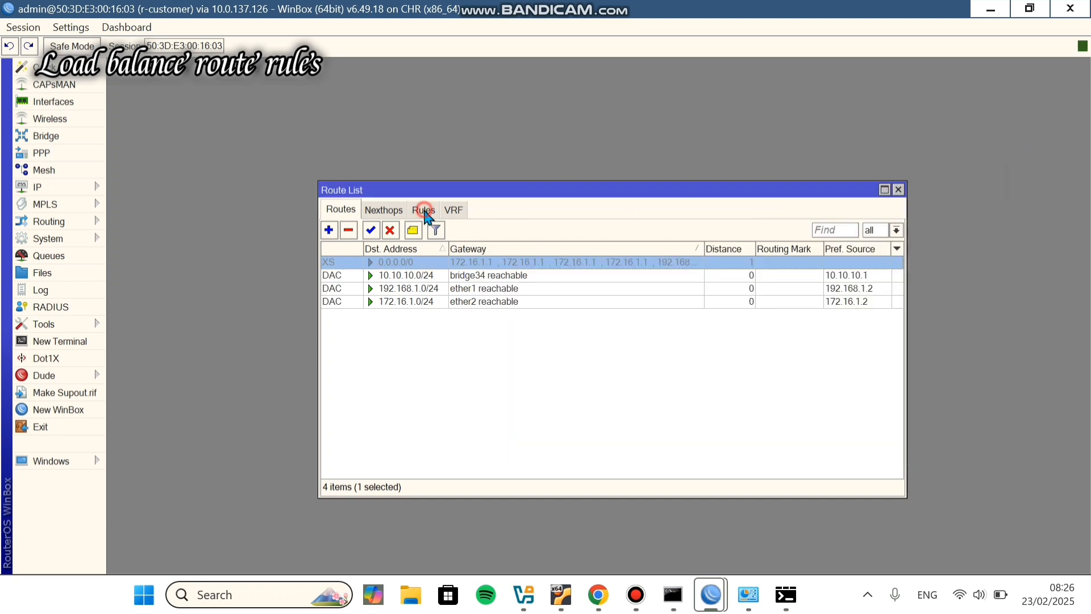
Step: Add a routing rule sending source 10.10.10.11 to lookup table pc 1
{"action": "left_click", "coordinate": [424, 210]}
{"action": "left_click", "coordinate": [329, 232]}
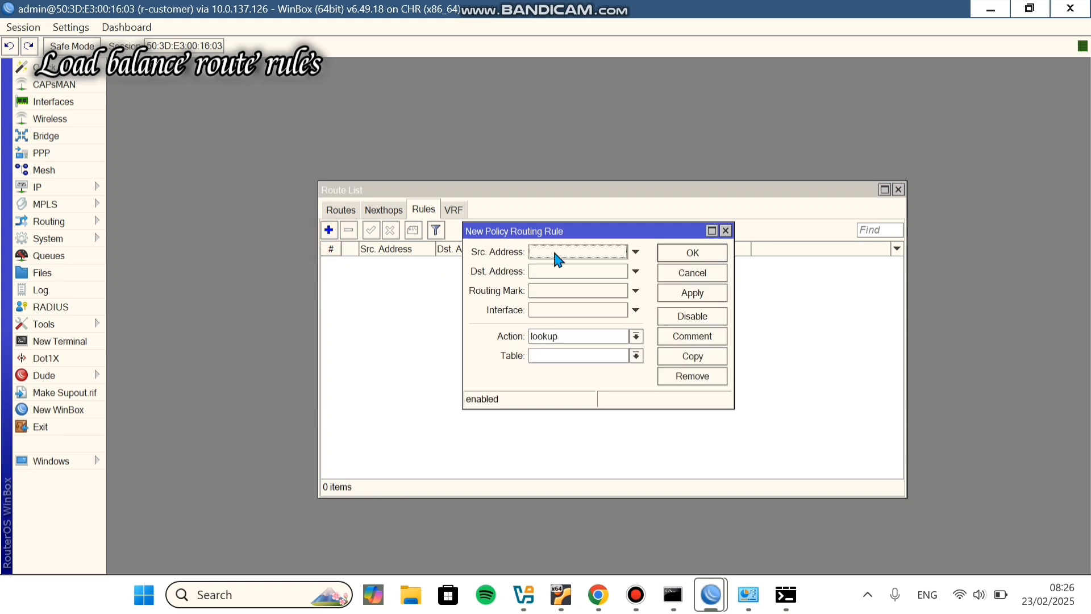
{"action": "left_click", "coordinate": [564, 251]}
{"action": "key", "text": "BackSpace"}
{"action": "type", "text": "10.10.10.11"}
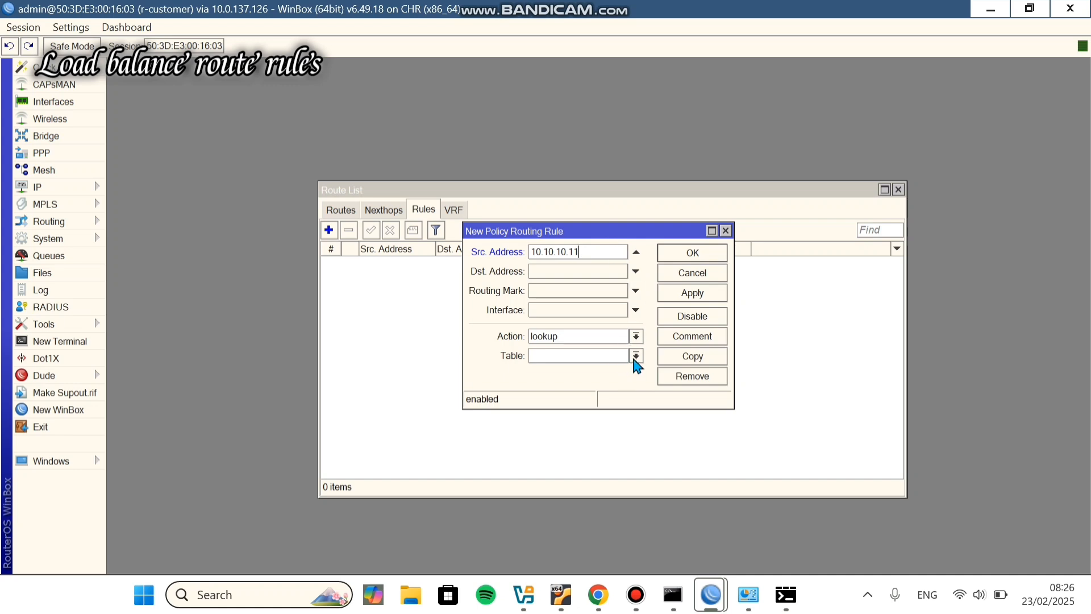
{"action": "left_click", "coordinate": [636, 356]}
{"action": "left_click", "coordinate": [595, 354]}
{"action": "type", "text": "pc 1"}
{"action": "left_click", "coordinate": [700, 257]}
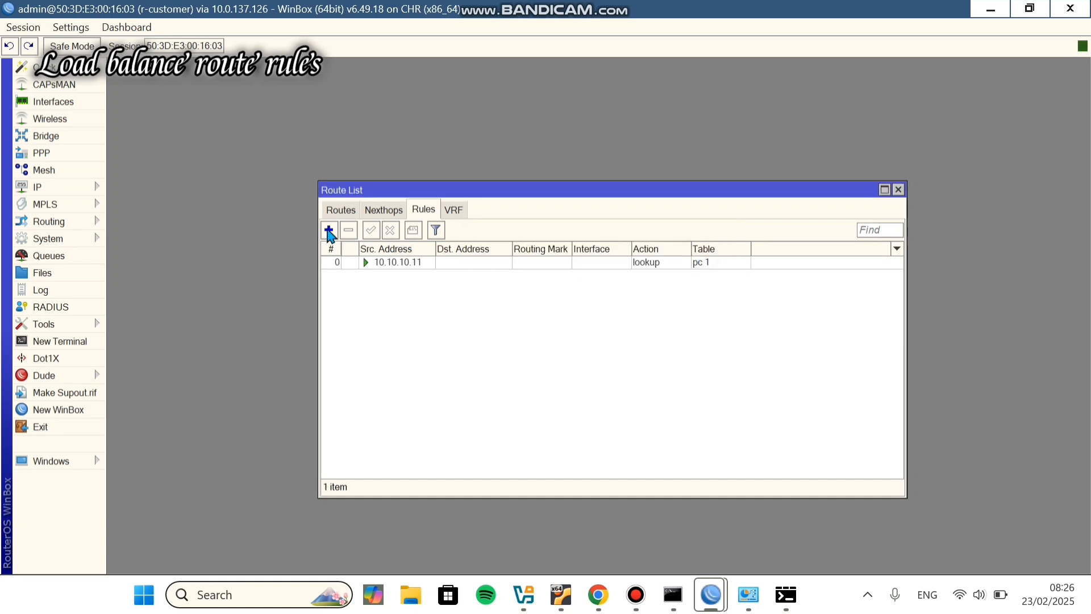
Step: Add a second rule sending source 10.10.10.12 to table pc 2
{"action": "left_click", "coordinate": [328, 231]}
{"action": "left_click", "coordinate": [544, 253]}
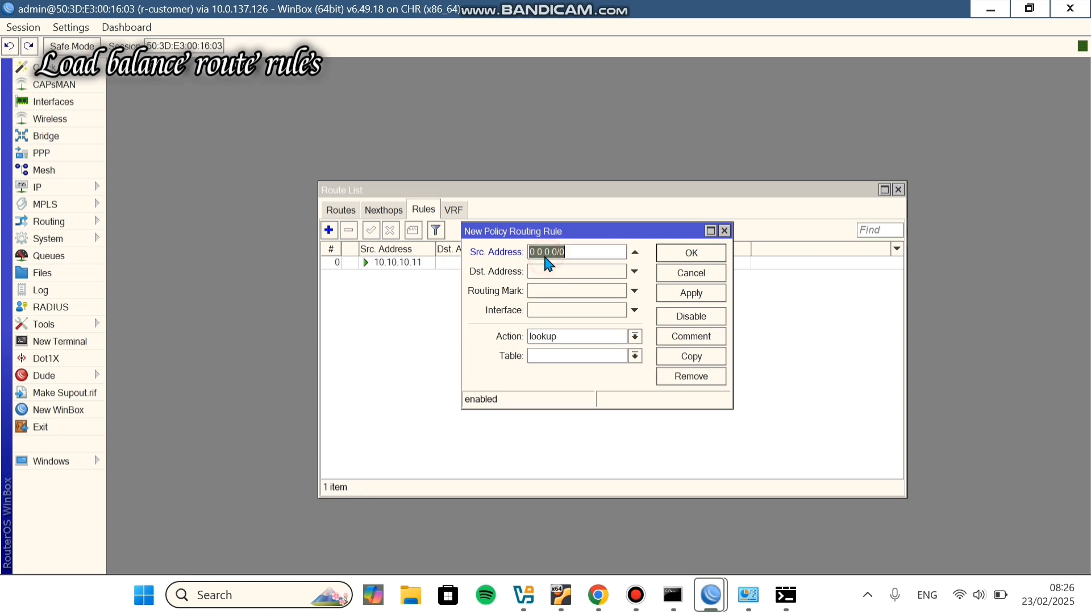
{"action": "type", "text": "10.10.10.12"}
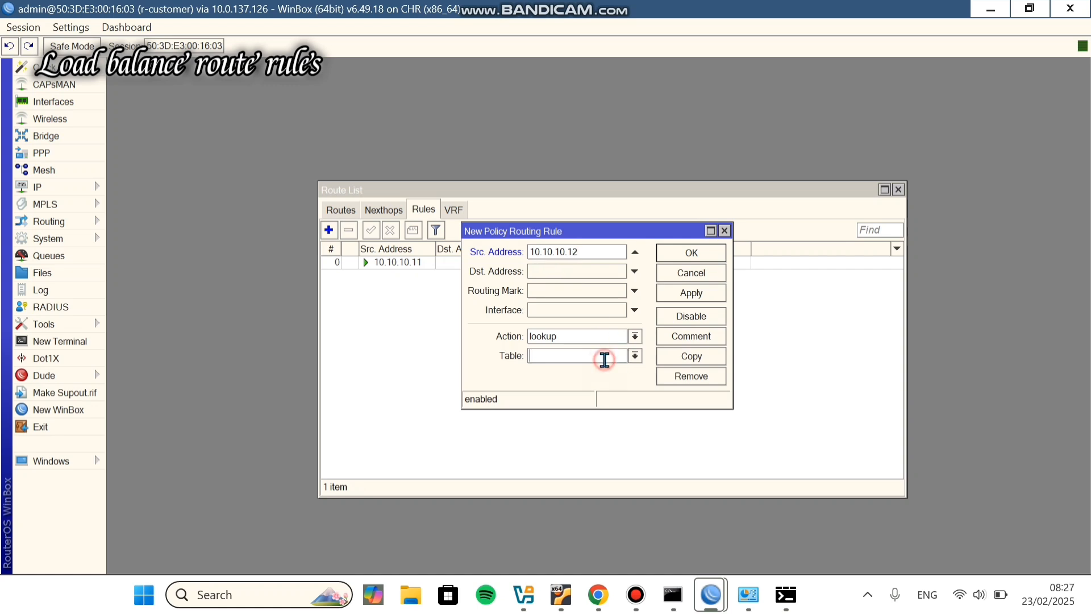
{"action": "left_click", "coordinate": [605, 359]}
{"action": "type", "text": "pc 2"}
{"action": "left_click", "coordinate": [698, 253]}
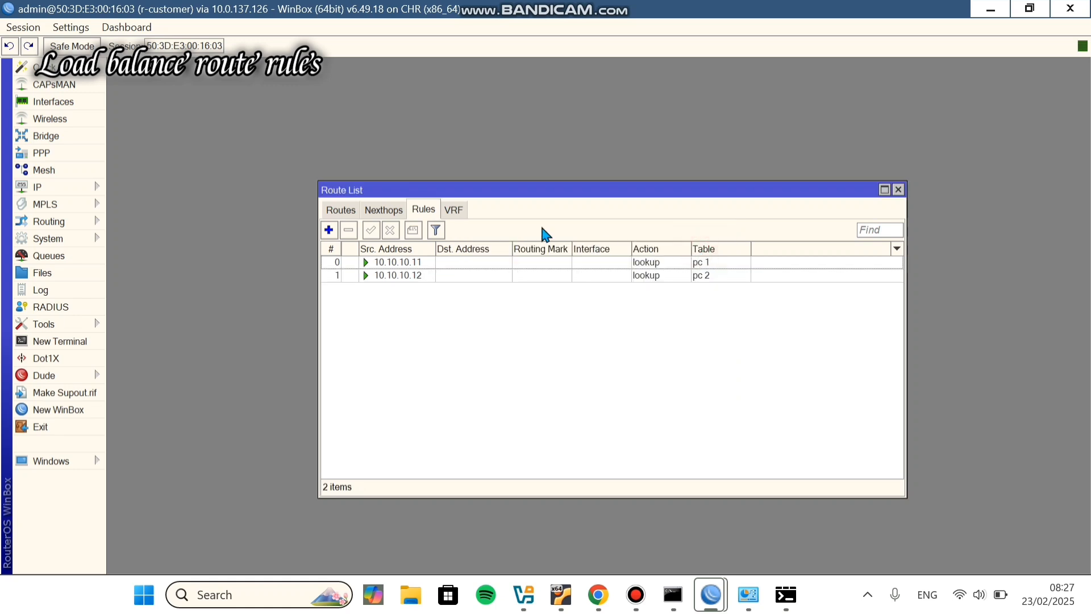
{"action": "left_click", "coordinate": [346, 210]}
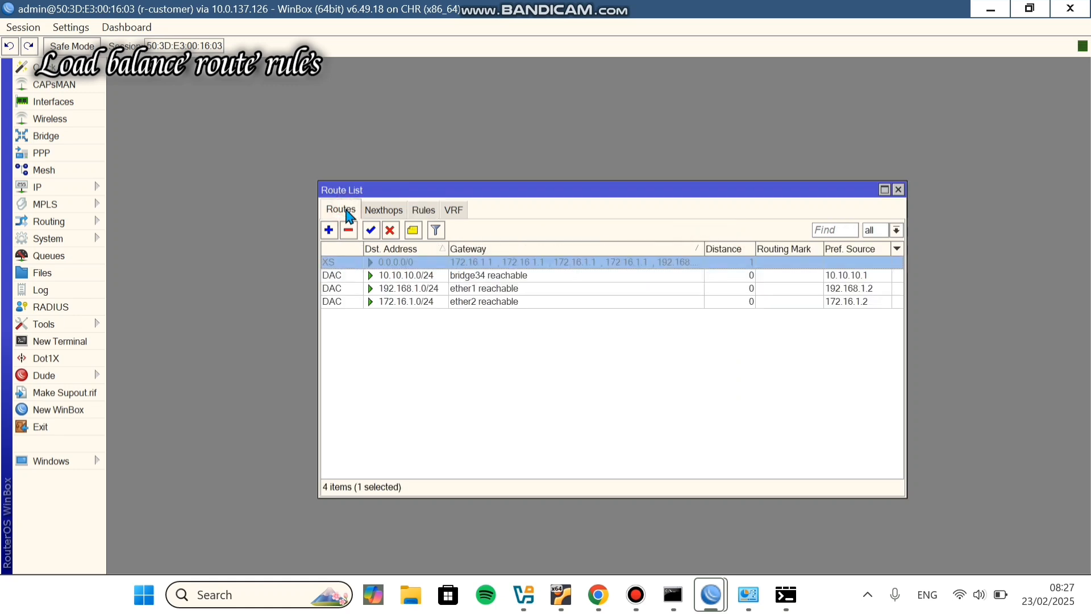
Step: Add a 0.0.0.0/0 default route via gateway 192.168.1.1 with routing mark pc 1
{"action": "left_click", "coordinate": [329, 233]}
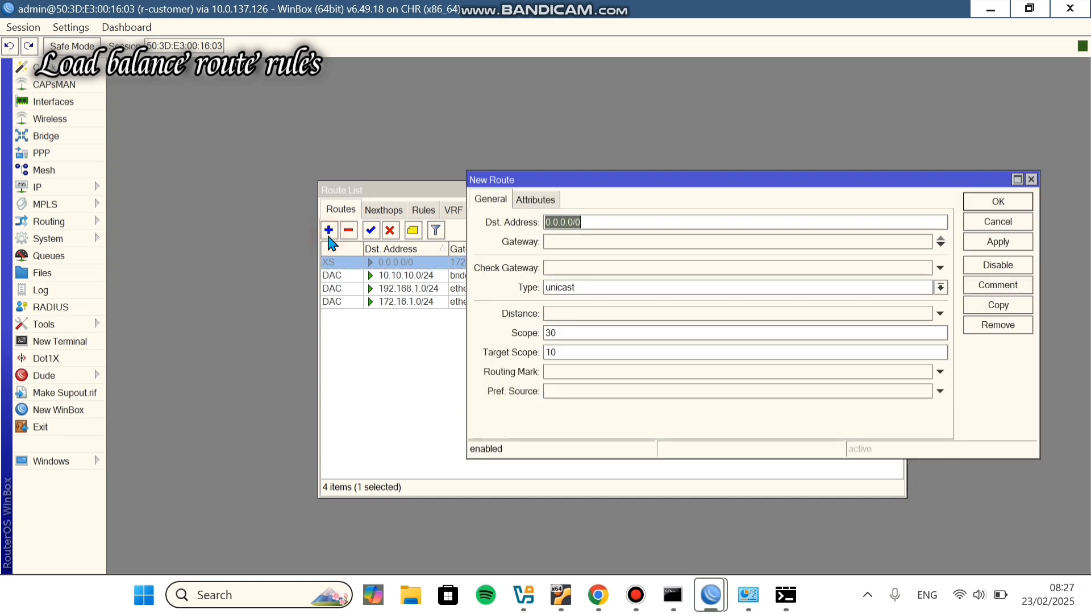
{"action": "left_click", "coordinate": [623, 242]}
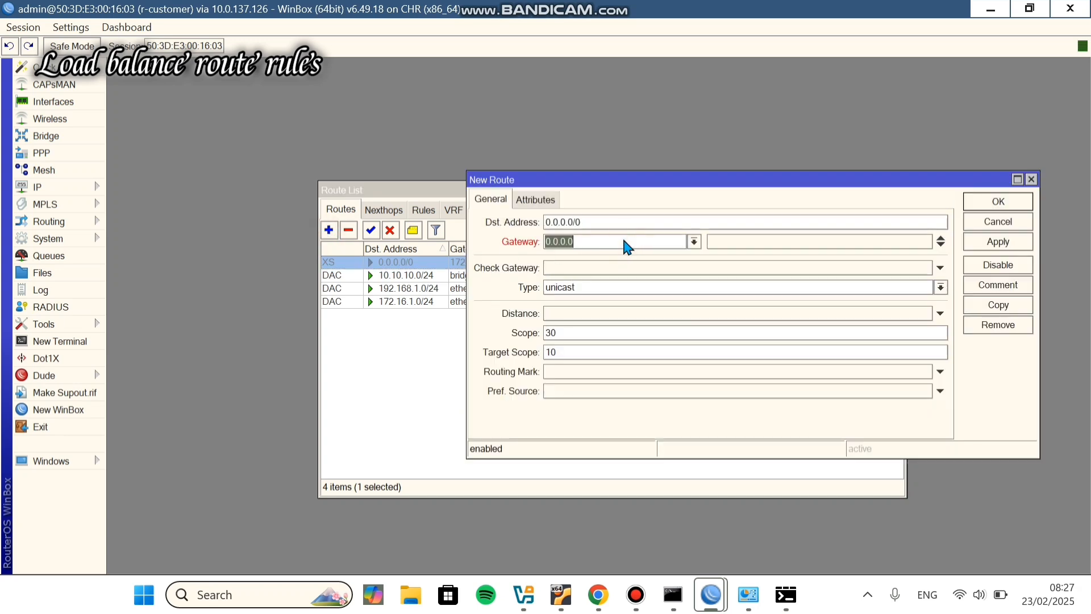
{"action": "key", "text": "BackSpace"}
{"action": "type", "text": "192.168.1.1"}
{"action": "left_click", "coordinate": [990, 201]}
{"action": "double_click", "coordinate": [504, 276]}
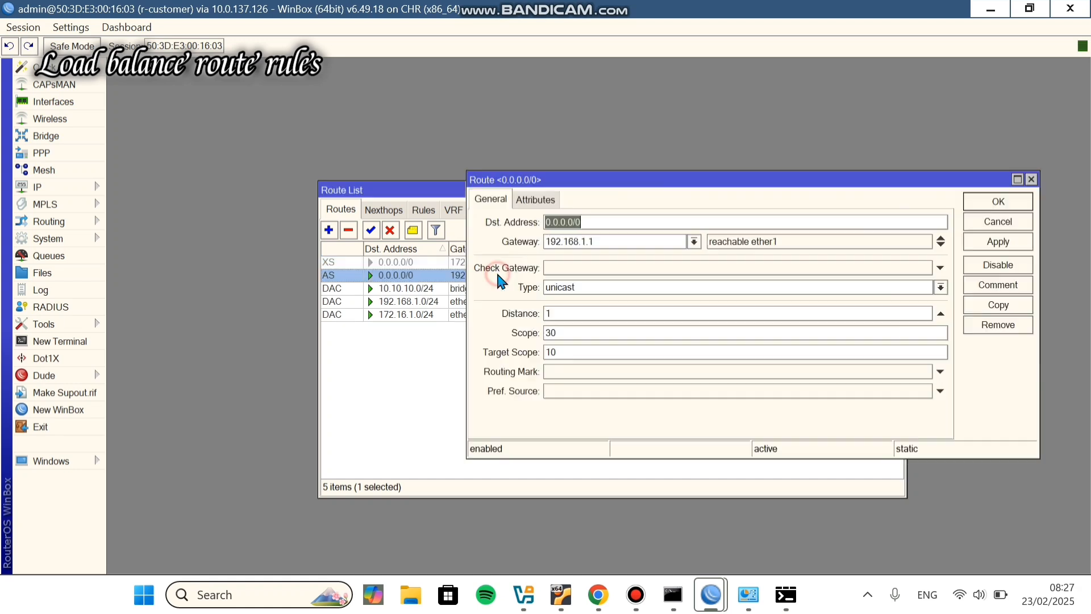
{"action": "left_click", "coordinate": [595, 373]}
{"action": "left_click", "coordinate": [922, 372]}
{"action": "left_click", "coordinate": [911, 398]}
{"action": "left_click", "coordinate": [1008, 203]}
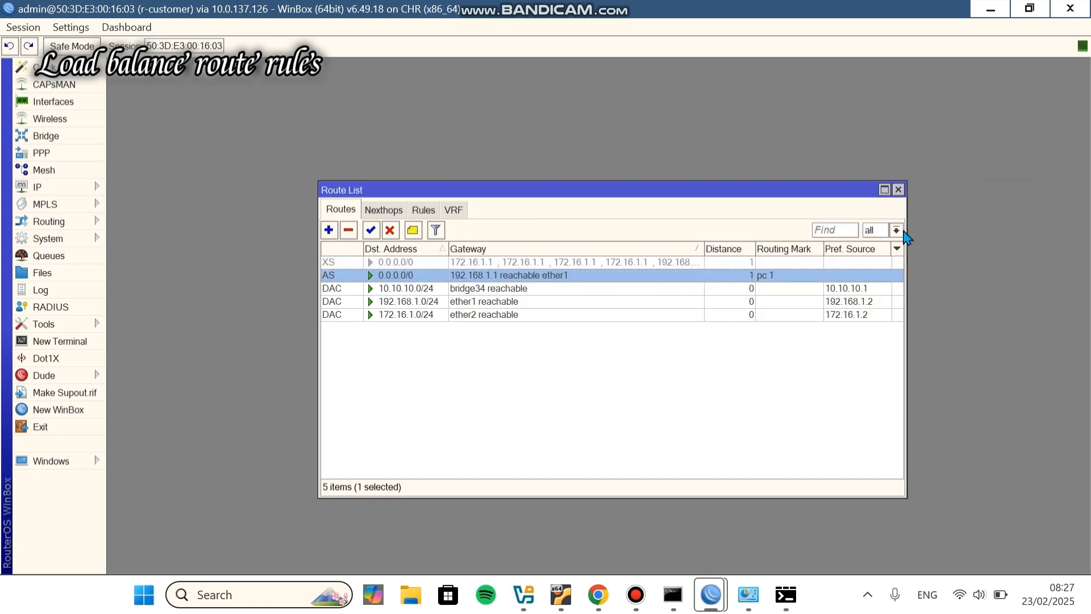
Step: Add a second default route via 172.16.1.1 with routing mark pc 2
{"action": "left_click", "coordinate": [334, 229]}
{"action": "left_click", "coordinate": [605, 241]}
{"action": "type", "text": "172.16.1.1"}
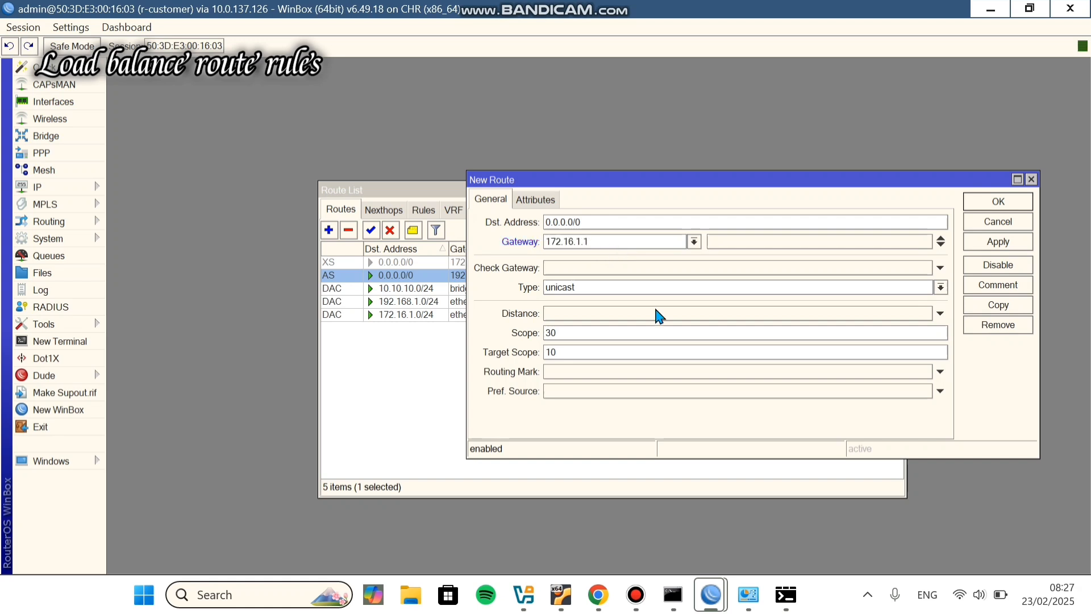
{"action": "left_click", "coordinate": [941, 372]}
{"action": "left_click", "coordinate": [904, 405]}
{"action": "left_click", "coordinate": [998, 201]}
Step: Bring up the pc 1 VPCS console in the lab's browser tab
{"action": "left_click", "coordinate": [751, 364]}
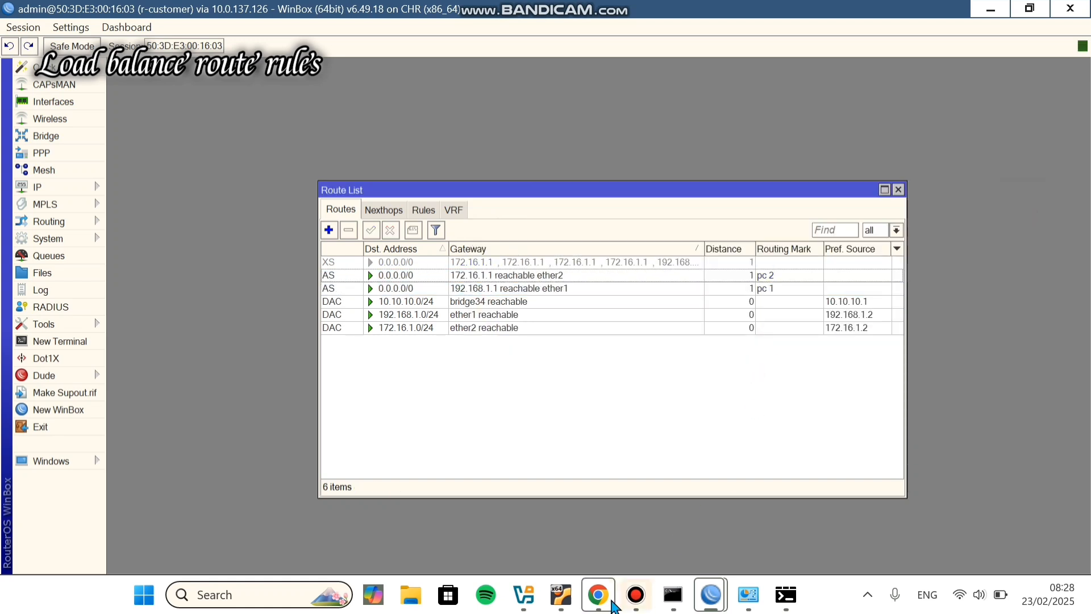
{"action": "left_click", "coordinate": [605, 599]}
{"action": "left_click", "coordinate": [422, 125]}
Step: Ping and trace 8.8.8.8 from pc 1, highlighting hops 10.10.10.1 and 192.168.1.1
{"action": "type", "text": "ping 8.8.8.8"}
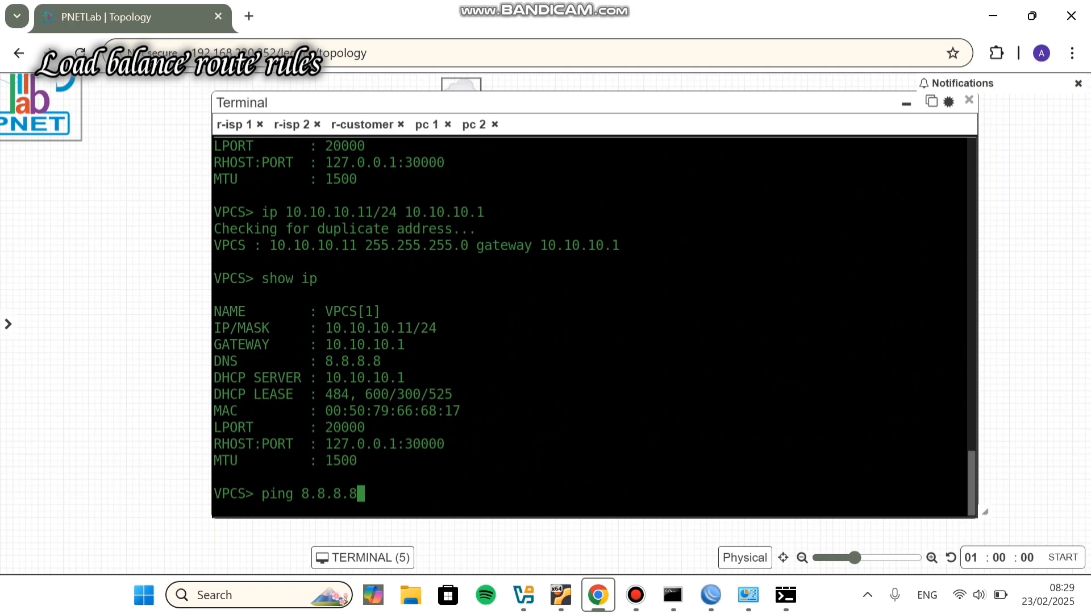
{"action": "key", "text": "Return"}
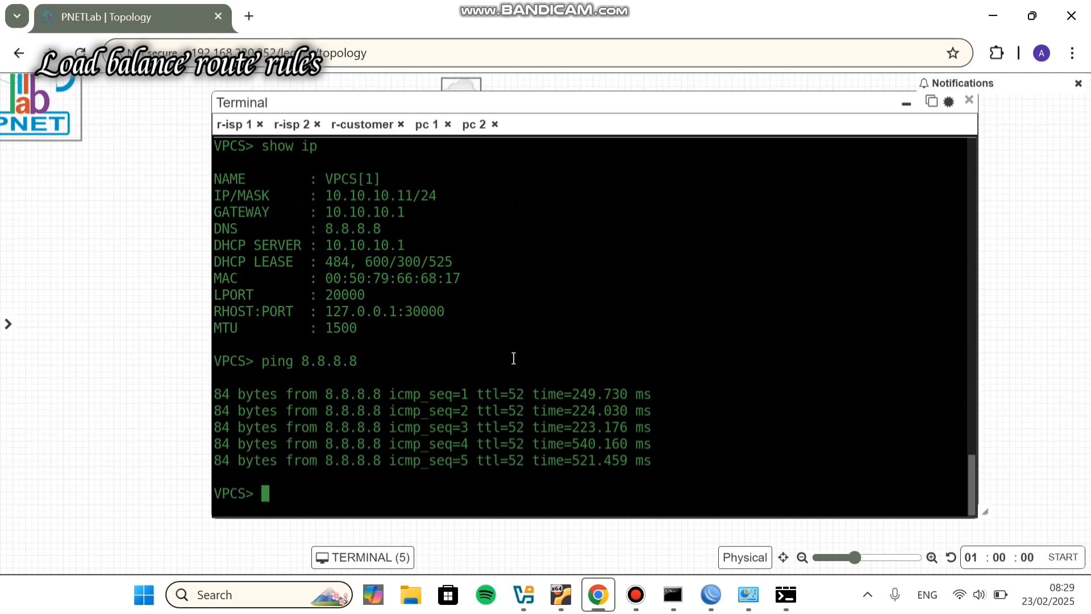
{"action": "type", "text": "trace 8"}
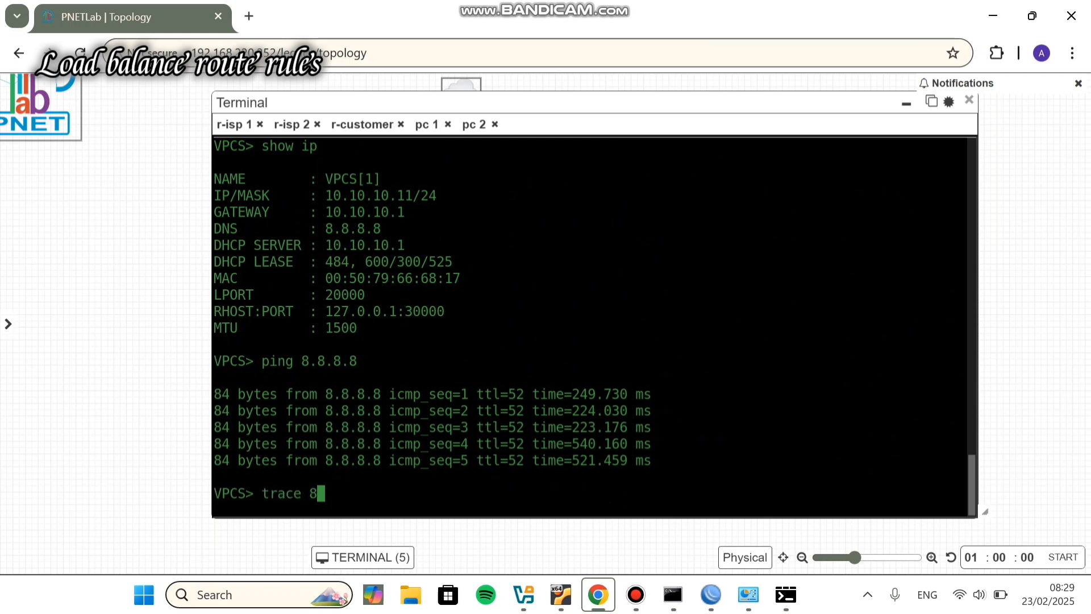
{"action": "type", "text": ".8.8.8"}
{"action": "key", "text": "Return"}
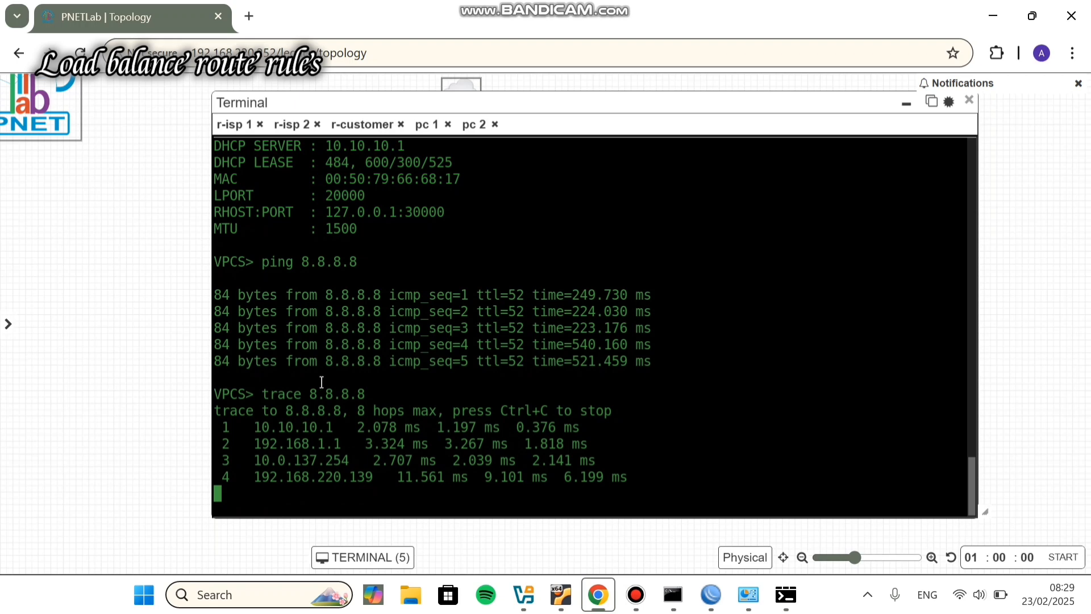
{"action": "mouse_move", "coordinate": [250, 429]}
{"action": "left_mouse_down"}
{"action": "mouse_move", "coordinate": [316, 436]}
{"action": "mouse_move", "coordinate": [329, 388]}
{"action": "left_mouse_up"}
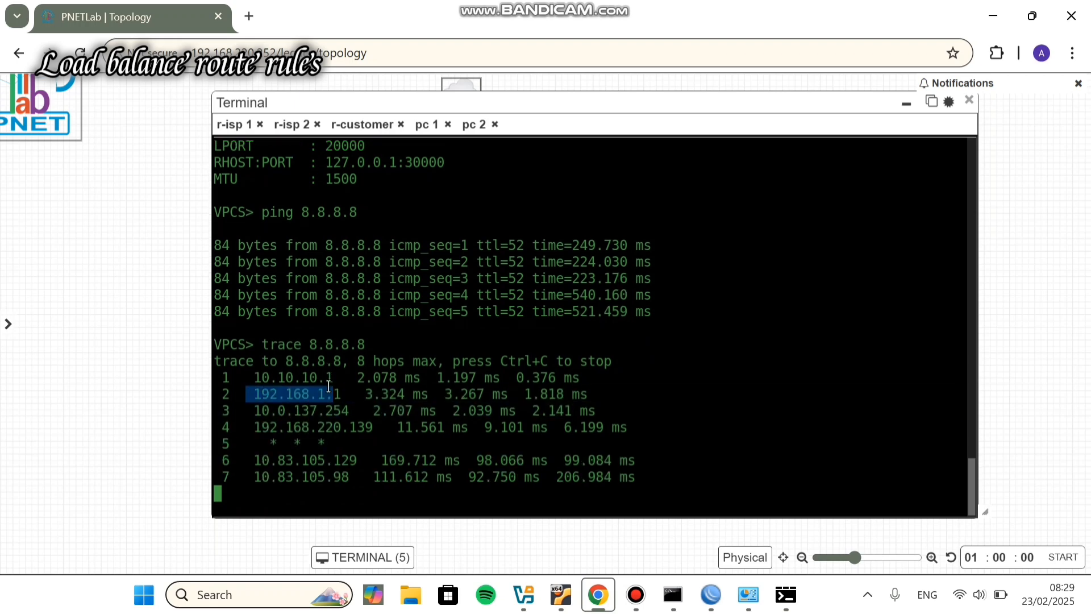
{"action": "left_click_drag", "start_coordinate": [250, 344], "coordinate": [341, 344]}
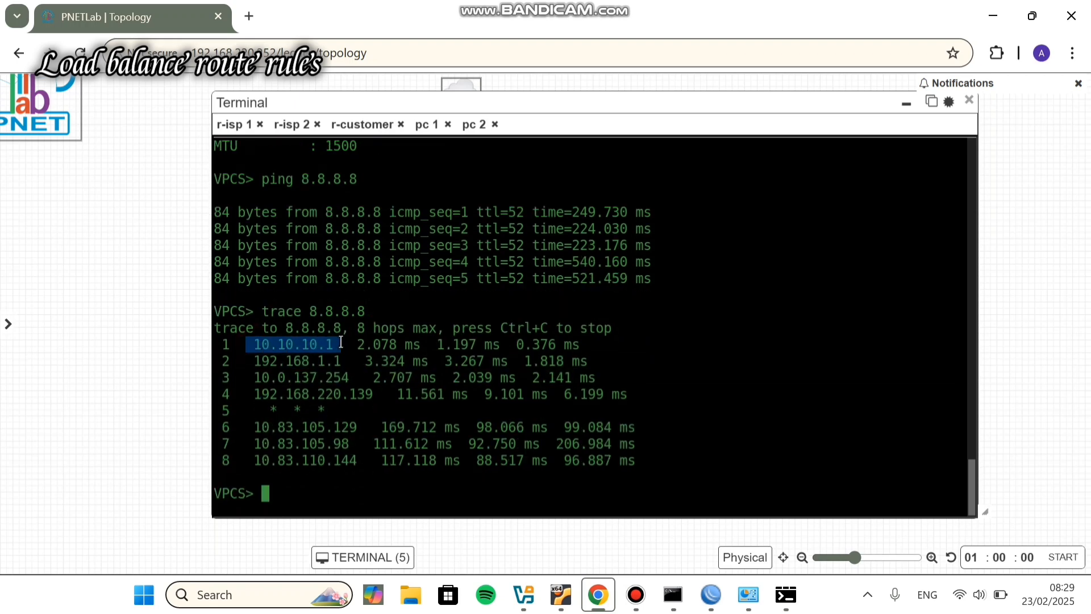
{"action": "left_click_drag", "start_coordinate": [248, 361], "coordinate": [347, 362]}
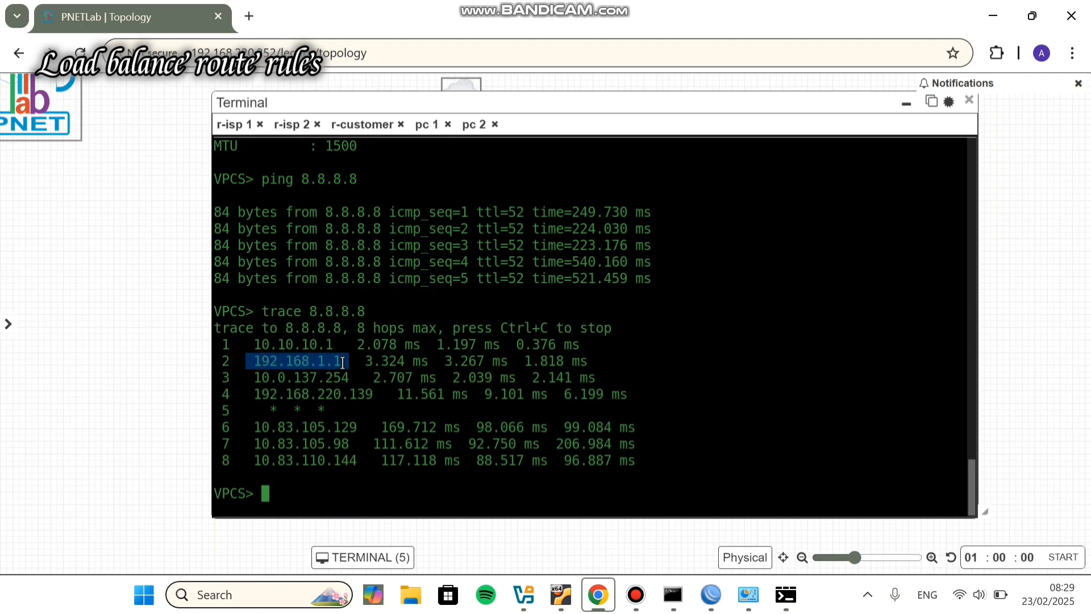
Step: On pc 2, stop the ping, trace 8.8.8.8, and highlight hops 10.10.10.1 and 172.16.1.1
{"action": "left_click", "coordinate": [477, 126]}
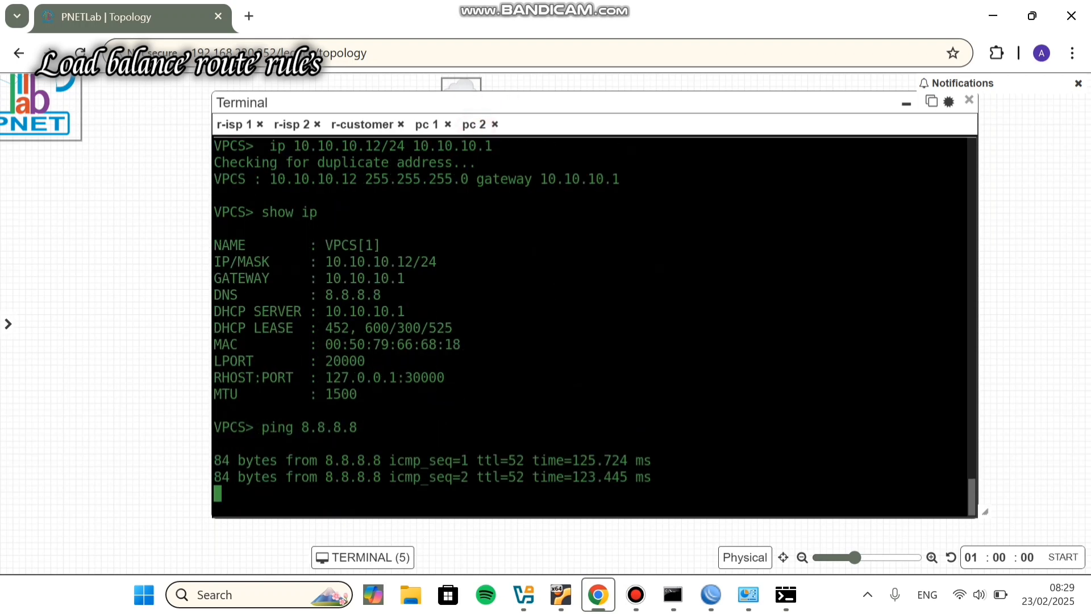
{"action": "key", "text": "ctrl+c"}
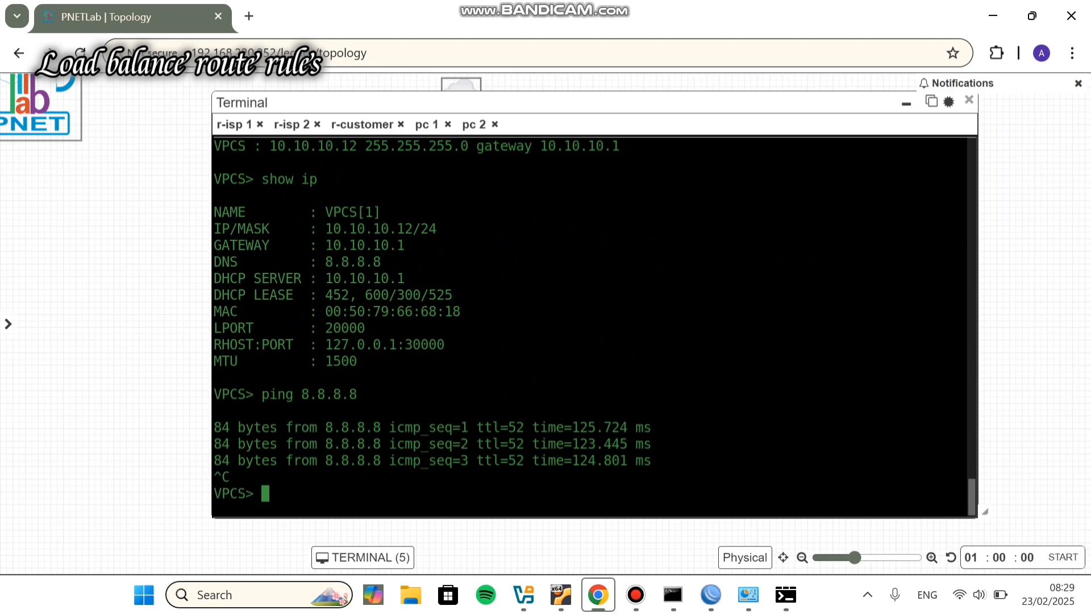
{"action": "key", "text": "Up"}
{"action": "key", "text": "Left"}
{"action": "key", "text": "Left"}
{"action": "key", "text": "Left"}
{"action": "key", "text": "Left"}
{"action": "key", "text": "Left"}
{"action": "key", "text": "Left"}
{"action": "key", "text": "Left"}
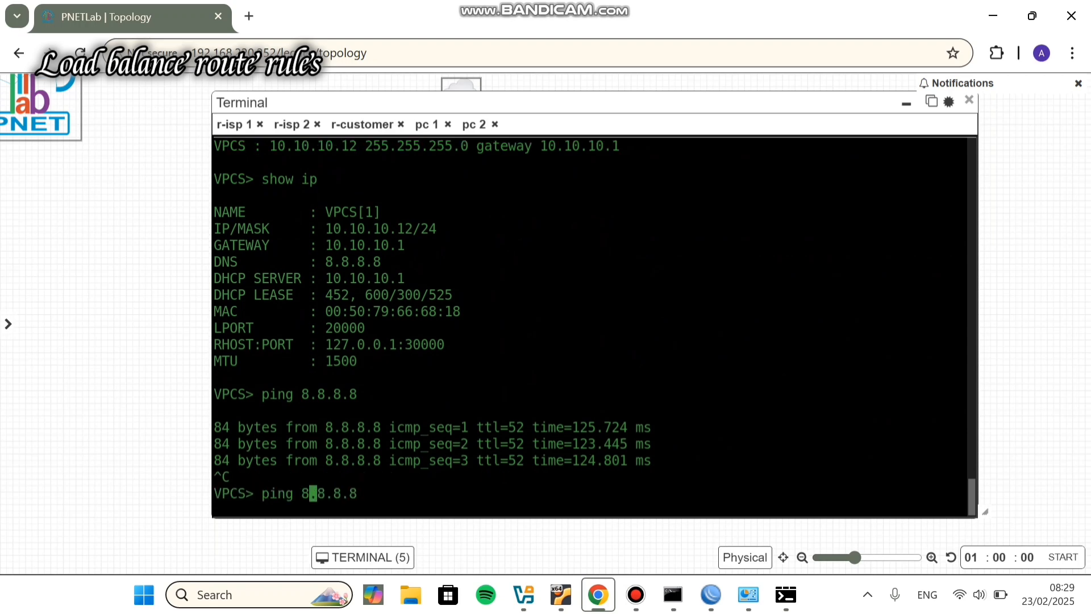
{"action": "key", "text": "BackSpace"}
{"action": "key", "text": "BackSpace"}
{"action": "key", "text": "BackSpace"}
{"action": "key", "text": "BackSpace"}
{"action": "key", "text": "BackSpace"}
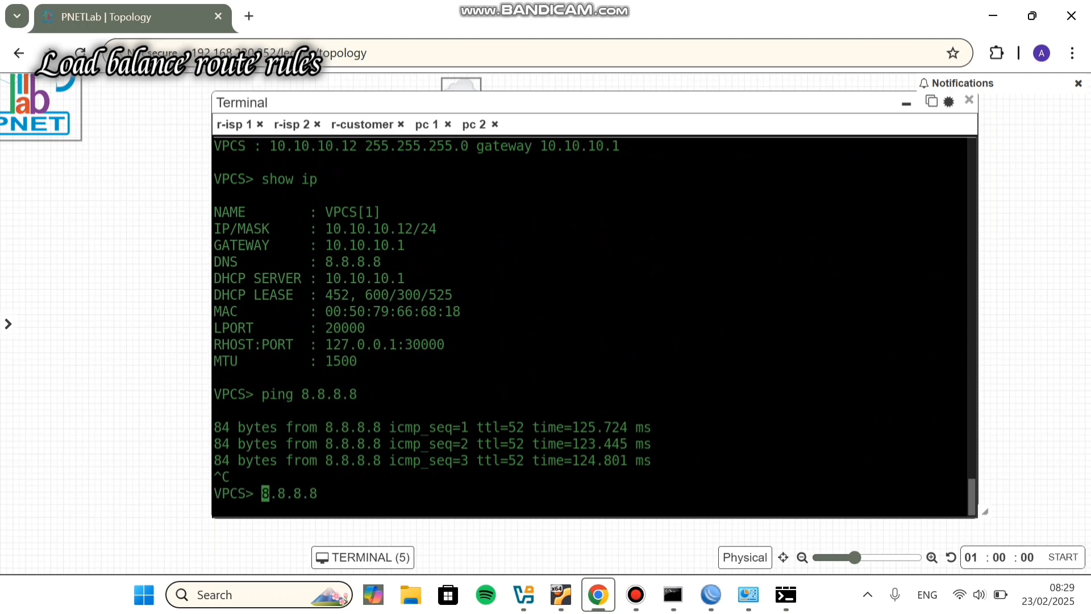
{"action": "type", "text": "trace"}
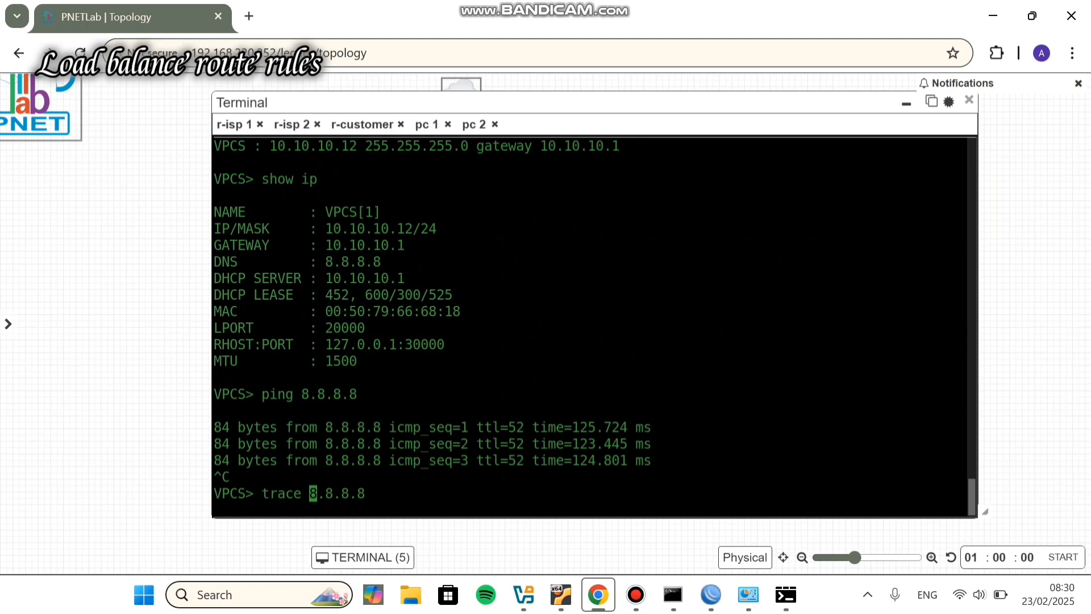
{"action": "key", "text": "Return"}
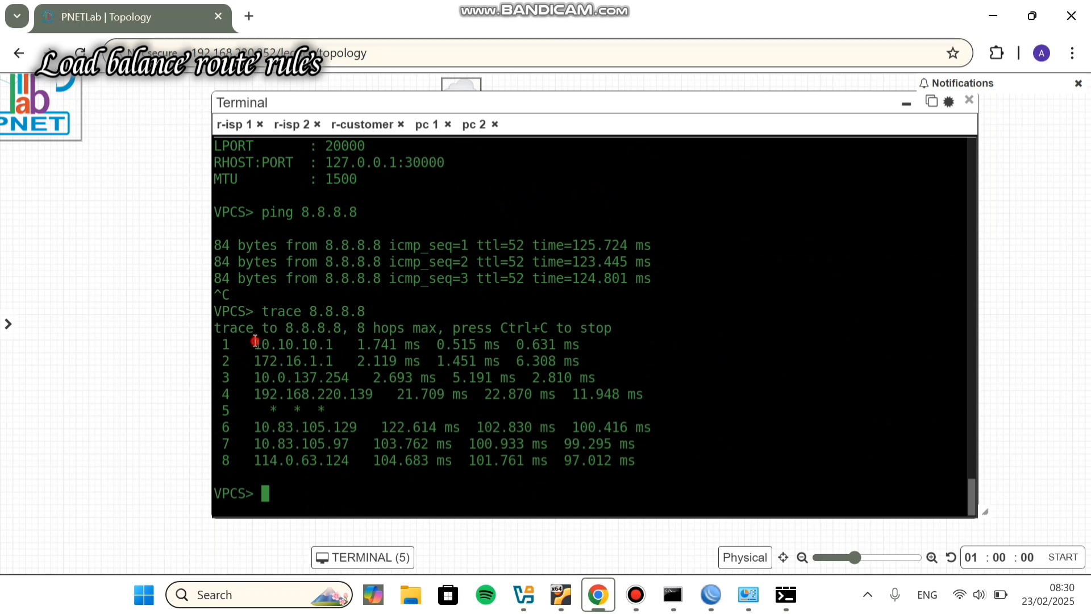
{"action": "left_click_drag", "start_coordinate": [254, 344], "coordinate": [330, 343]}
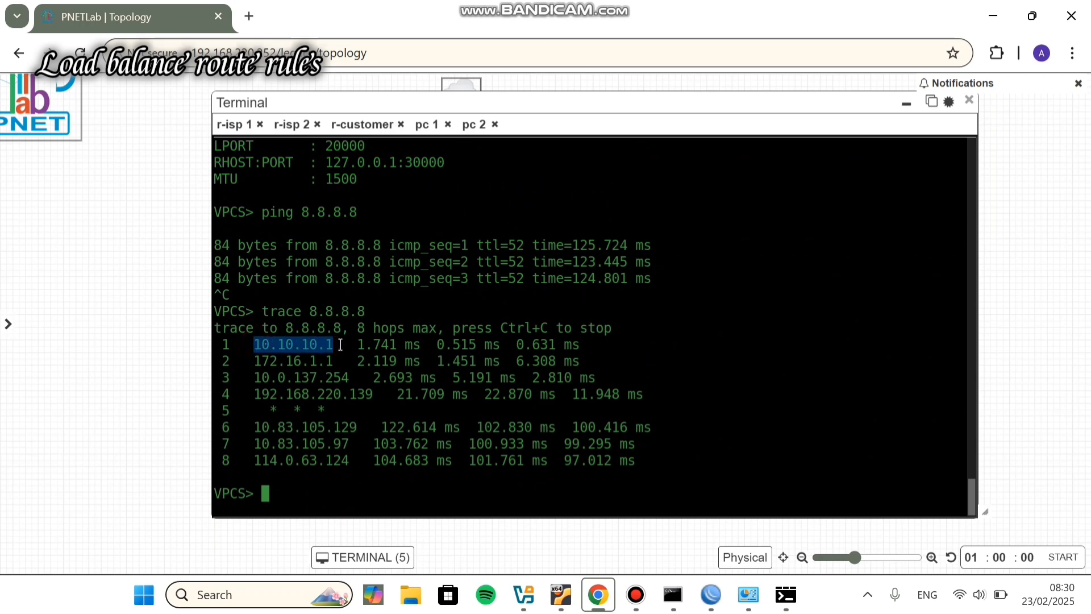
{"action": "left_click", "coordinate": [341, 344]}
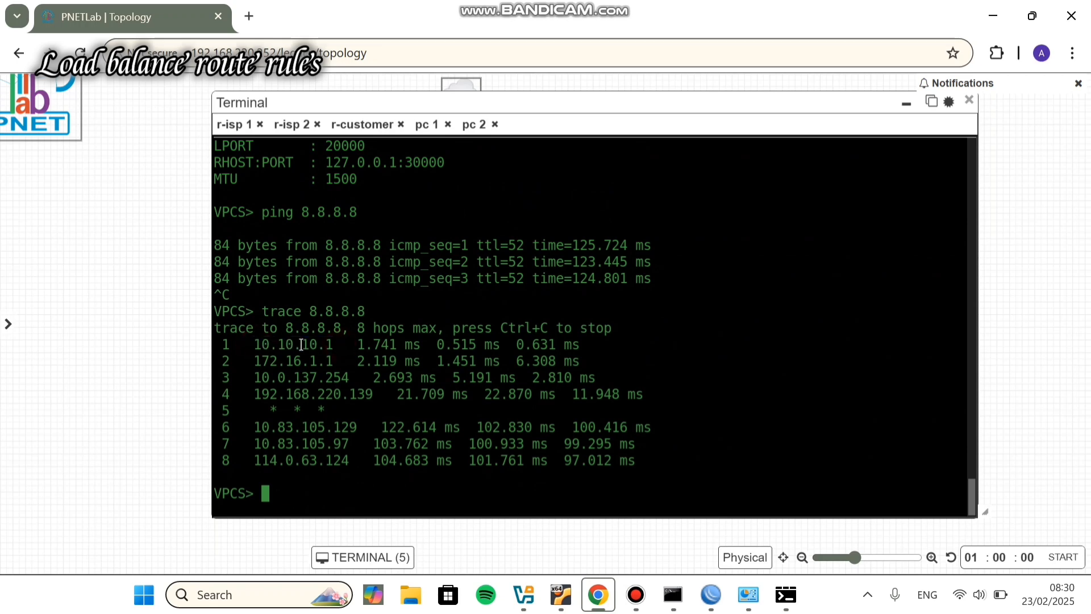
{"action": "left_click_drag", "start_coordinate": [248, 362], "coordinate": [345, 363]}
{"action": "left_click", "coordinate": [344, 362]}
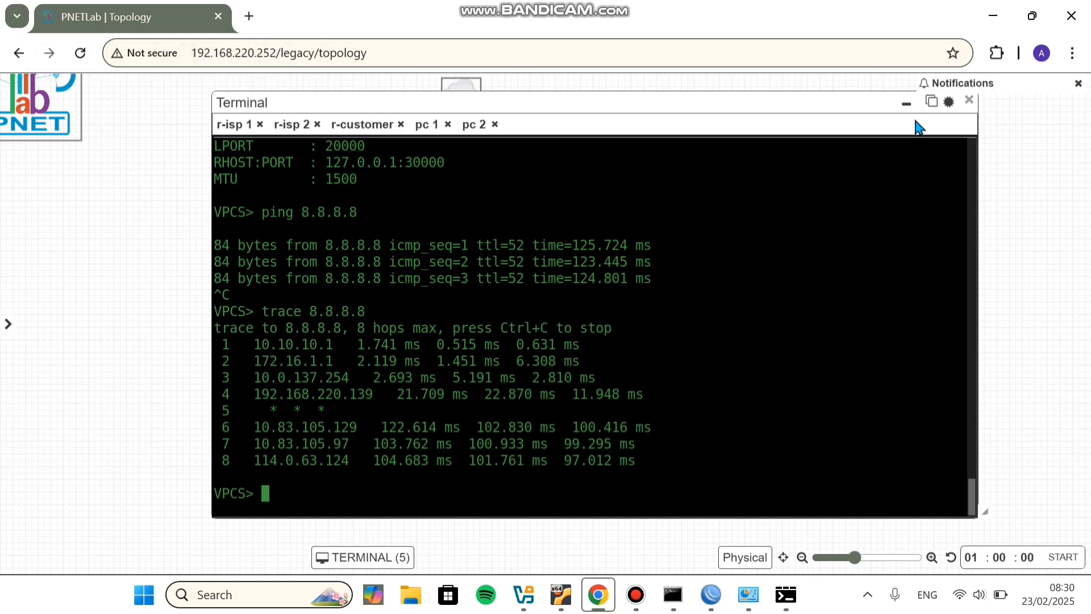
Step: Hide the console, touch up the load balance mangle note, and select r-isp 1 with its labels
{"action": "left_click", "coordinate": [907, 105]}
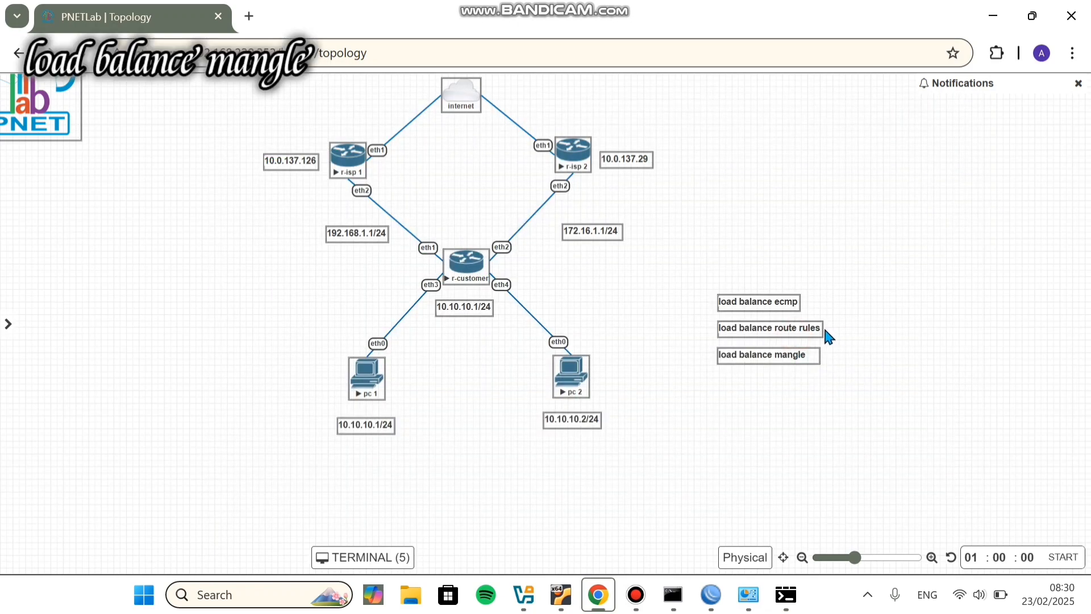
{"action": "double_click", "coordinate": [816, 360]}
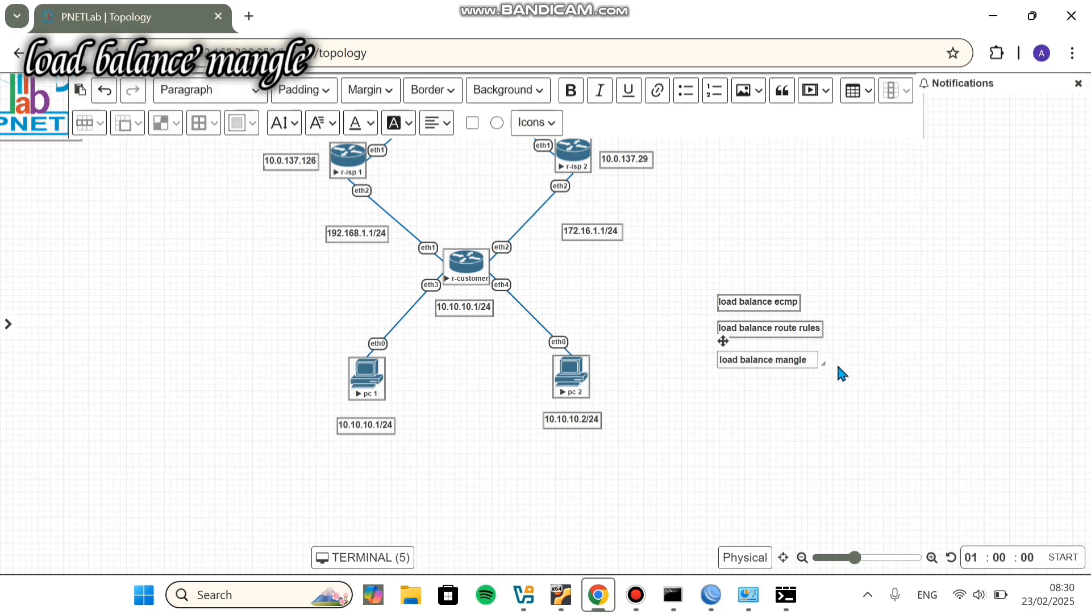
{"action": "left_click", "coordinate": [844, 407]}
{"action": "left_click_drag", "start_coordinate": [836, 369], "coordinate": [759, 351]}
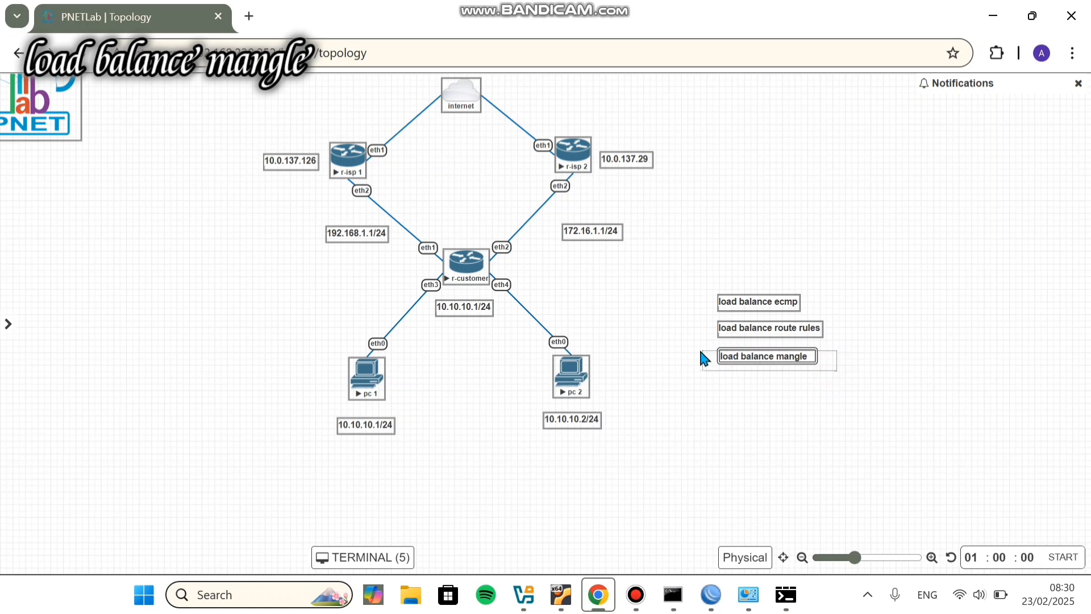
{"action": "left_click", "coordinate": [775, 422]}
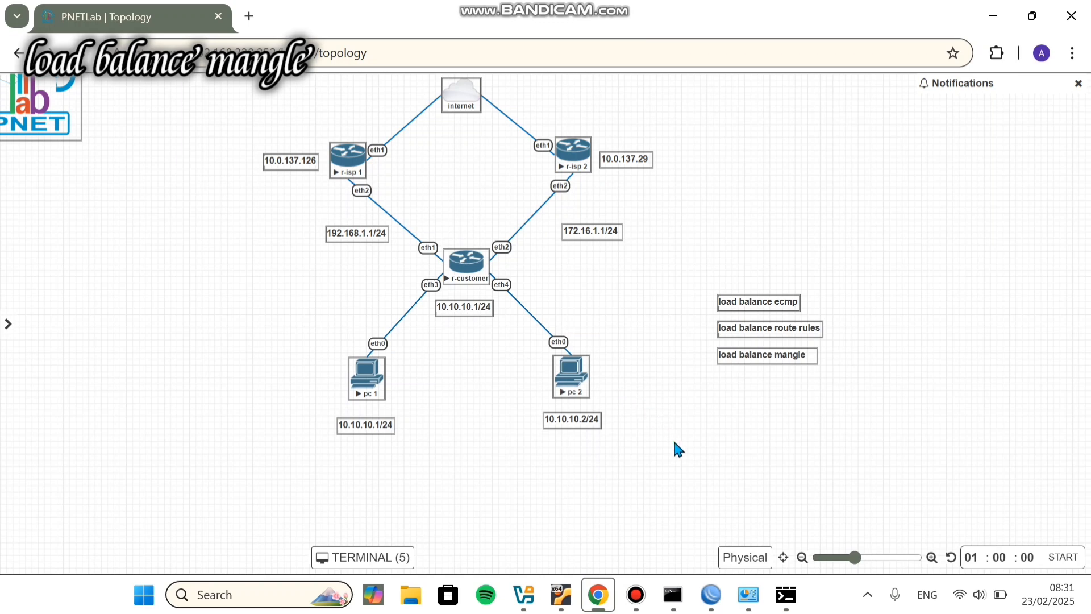
{"action": "left_click", "coordinate": [272, 116]}
{"action": "left_click_drag", "start_coordinate": [272, 117], "coordinate": [390, 251]}
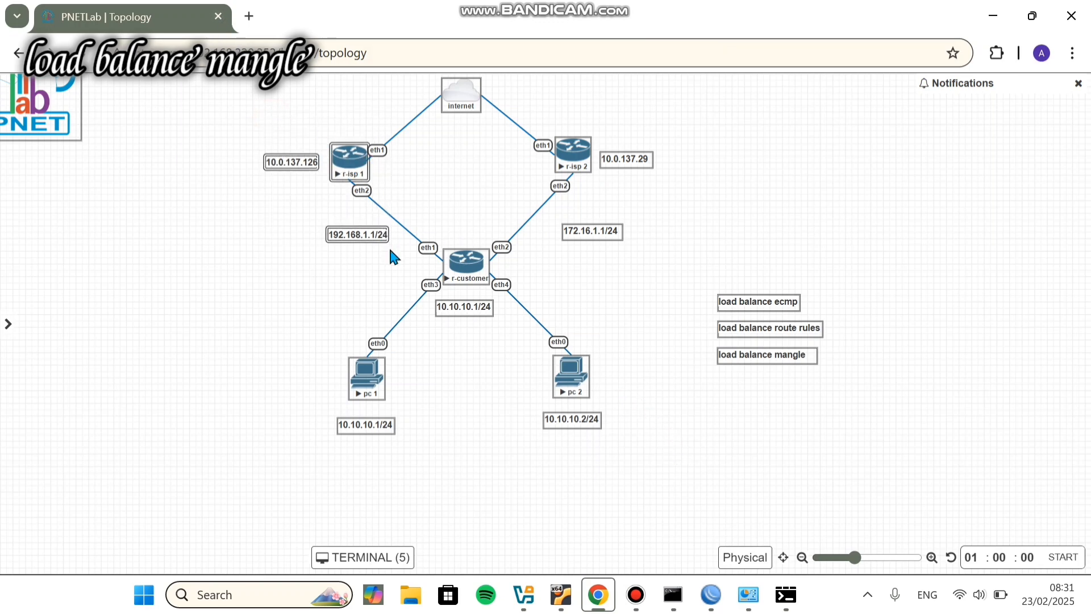
Step: Open r-customer's route list and remove the 10.10.10.11 routing rule
{"action": "left_click", "coordinate": [862, 515]}
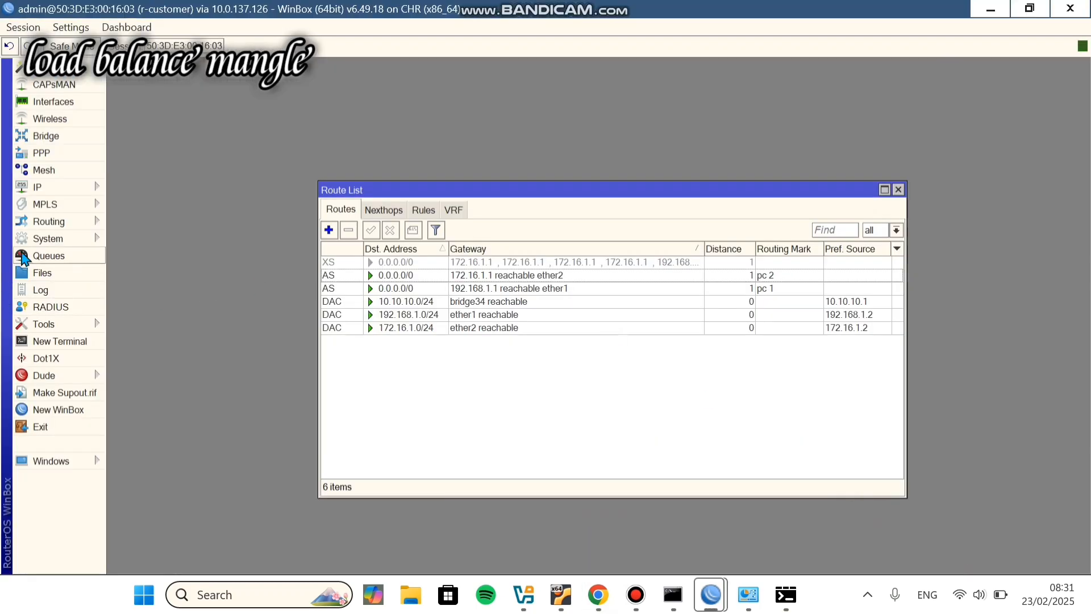
{"action": "left_click", "coordinate": [34, 187]}
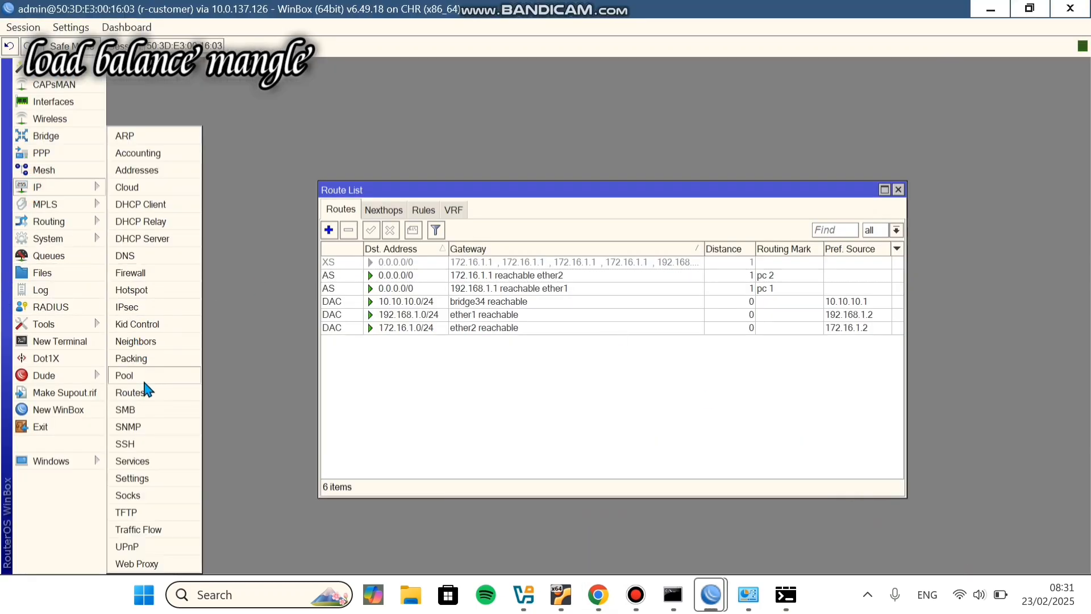
{"action": "left_click", "coordinate": [148, 392]}
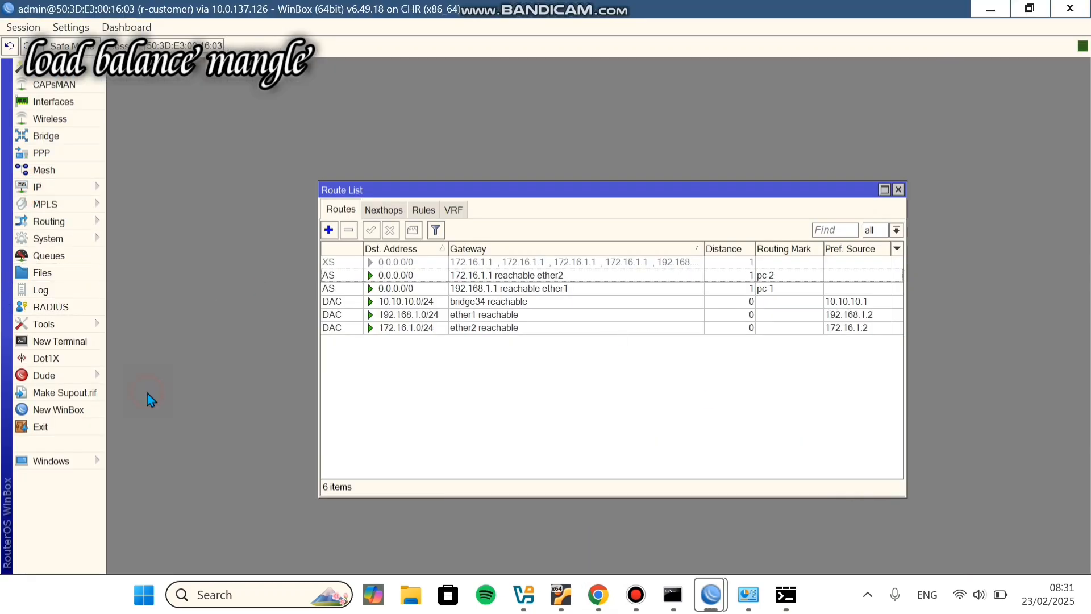
{"action": "left_click", "coordinate": [426, 212]}
{"action": "left_click", "coordinate": [402, 262]}
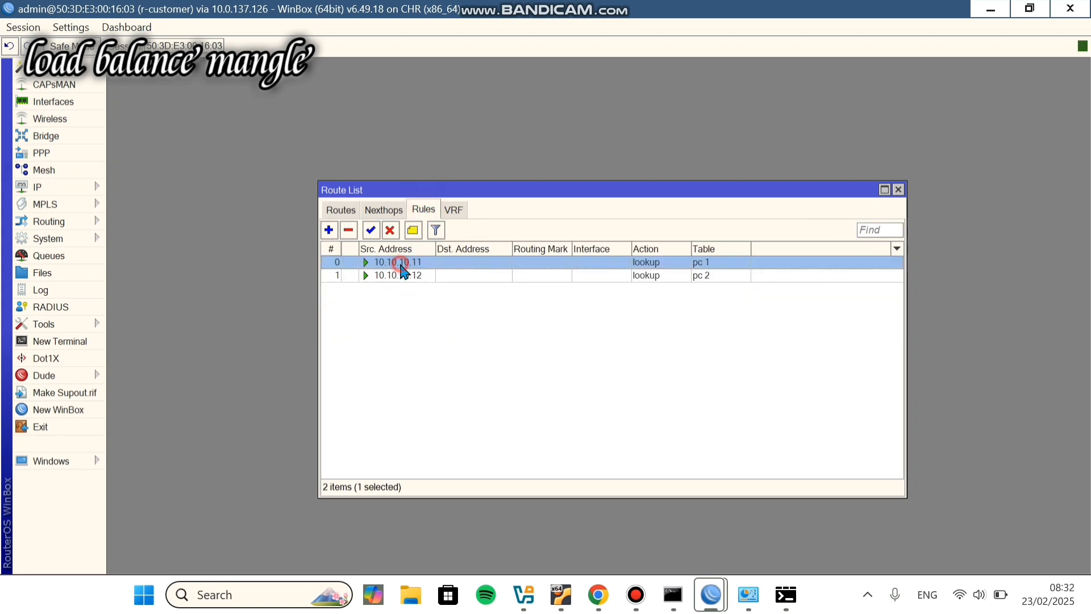
{"action": "left_click", "coordinate": [349, 231]}
Step: Disable the pc 2 and pc 1 default routes, then return to the lab topology
{"action": "left_click", "coordinate": [341, 210]}
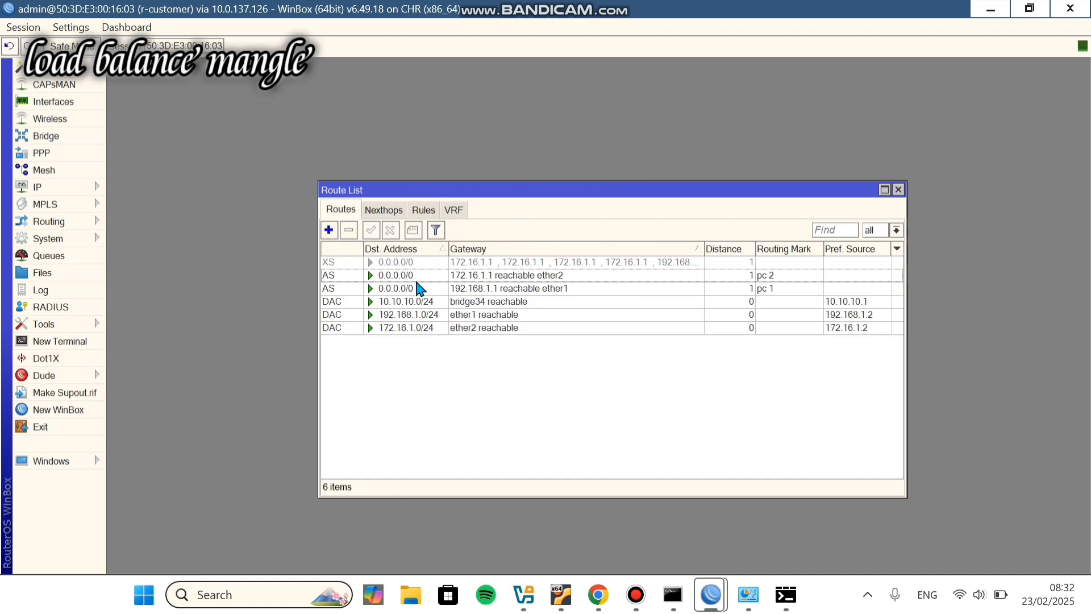
{"action": "left_click", "coordinate": [410, 276]}
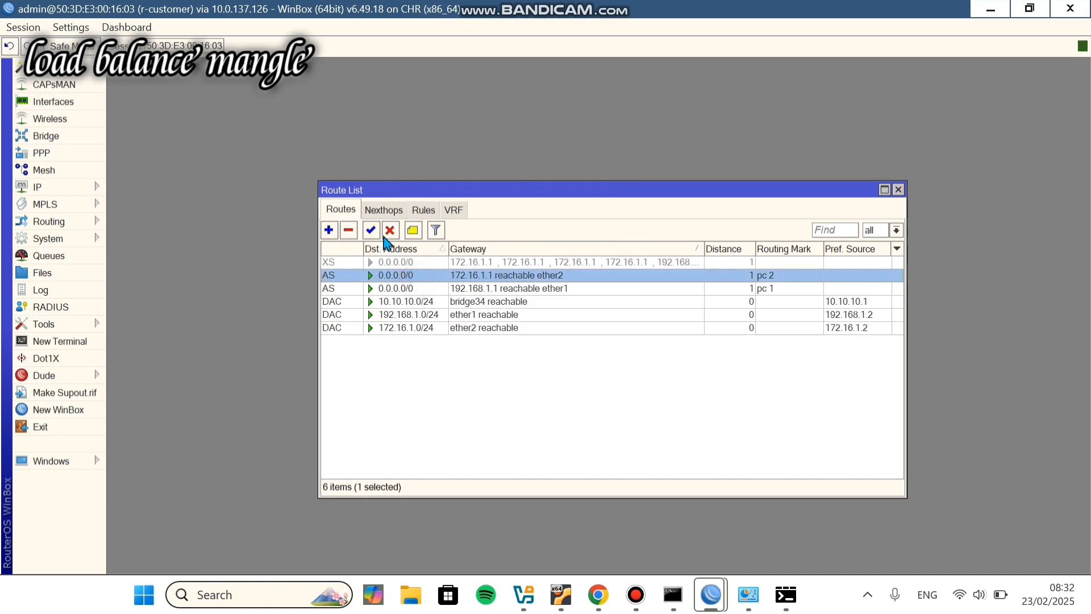
{"action": "left_click", "coordinate": [388, 233]}
{"action": "left_click", "coordinate": [393, 288]}
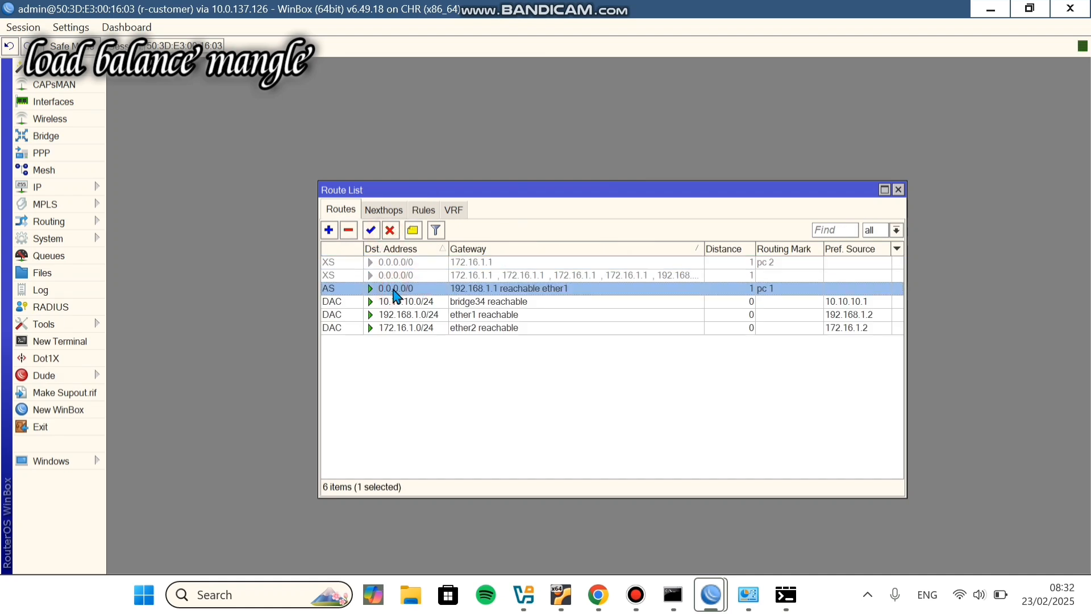
{"action": "left_click", "coordinate": [389, 231]}
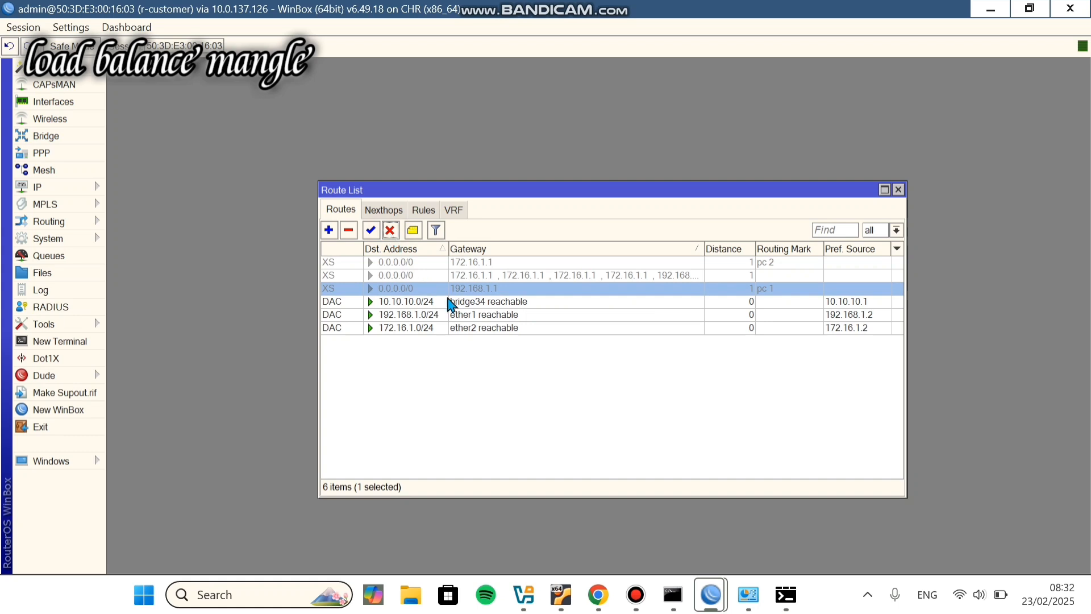
{"action": "left_click", "coordinate": [601, 591]}
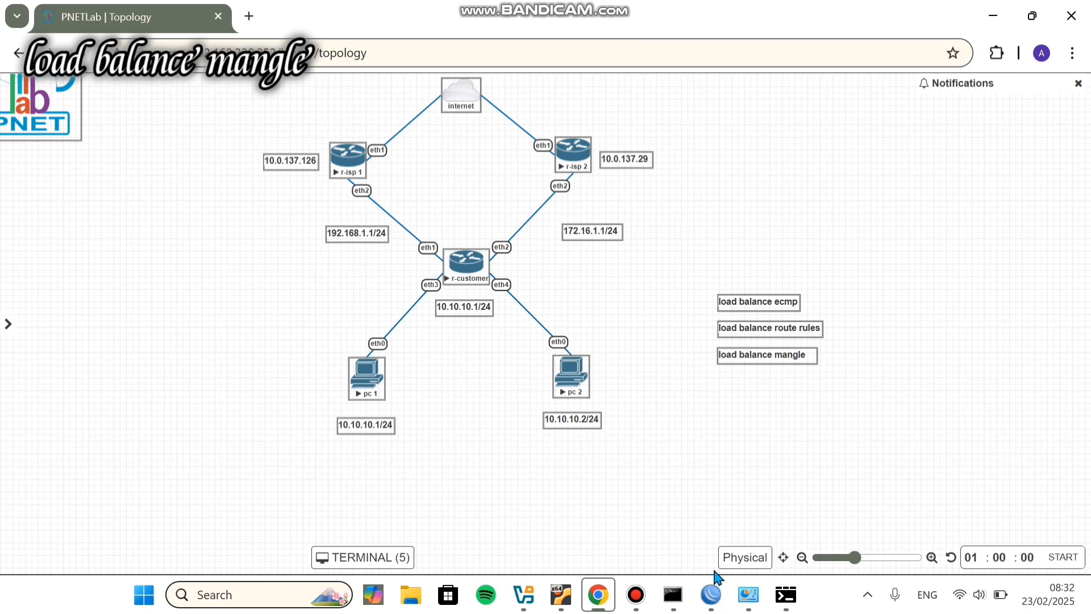
Step: Bring up the customer router's IP > Firewall Mangle rules list
{"action": "mouse_move", "coordinate": [712, 592]}
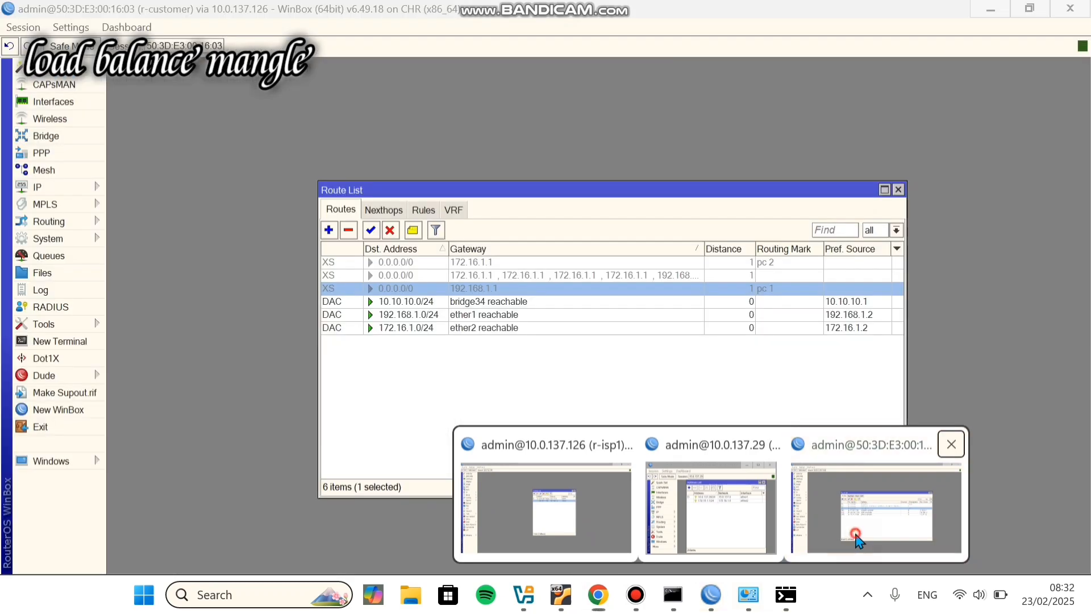
{"action": "left_click", "coordinate": [870, 517]}
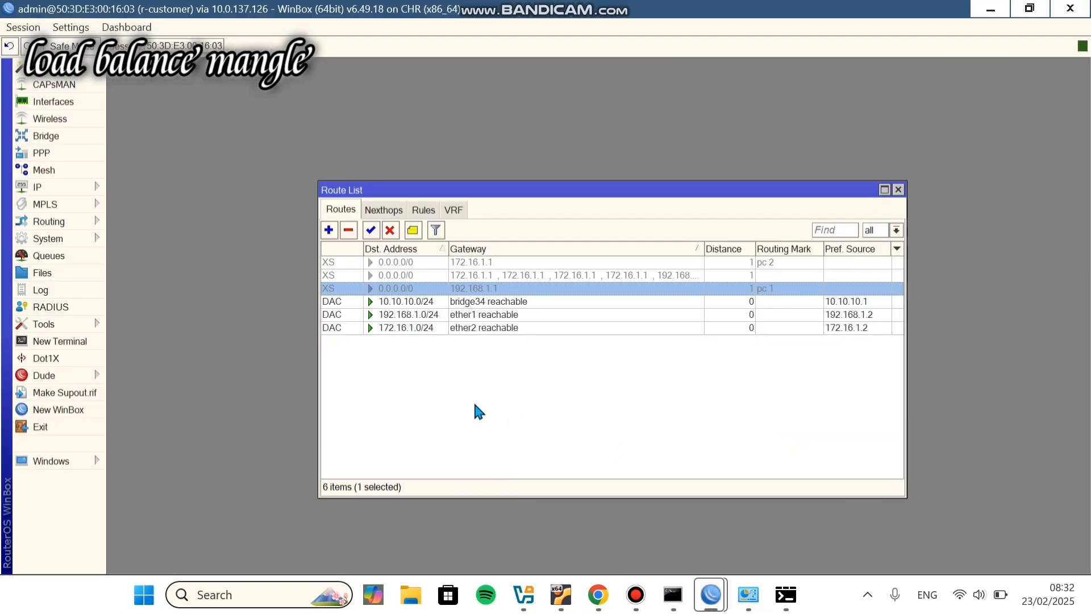
{"action": "left_click", "coordinate": [71, 188]}
{"action": "left_click", "coordinate": [129, 273]}
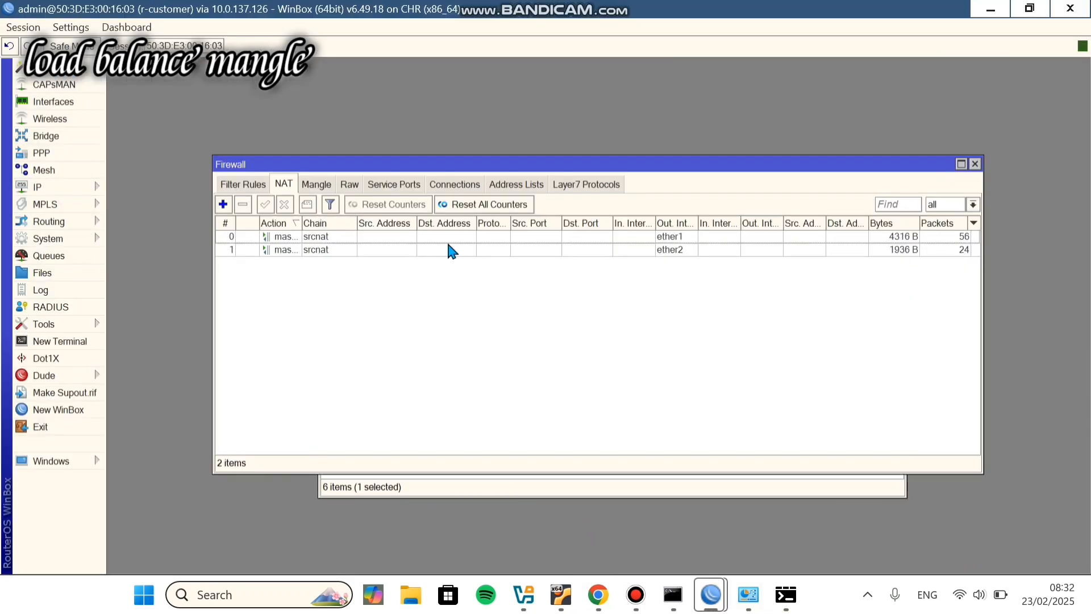
{"action": "left_click", "coordinate": [321, 186]}
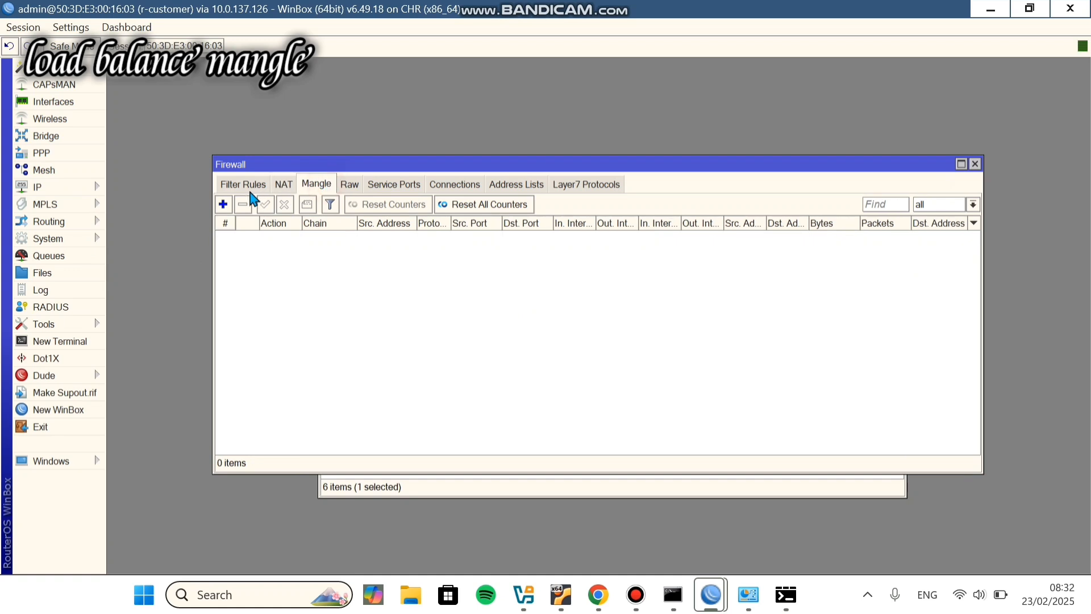
Step: Add a prerouting mangle rule marking routing for source 10.10.10.11 as mangle-isp-1
{"action": "left_click", "coordinate": [224, 205]}
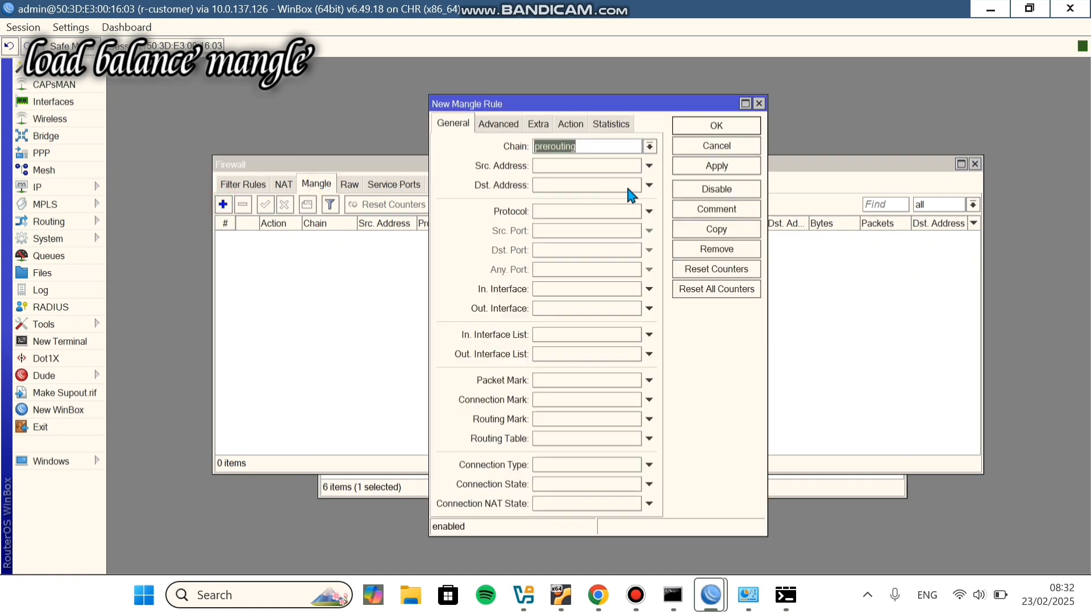
{"action": "left_click", "coordinate": [649, 166]}
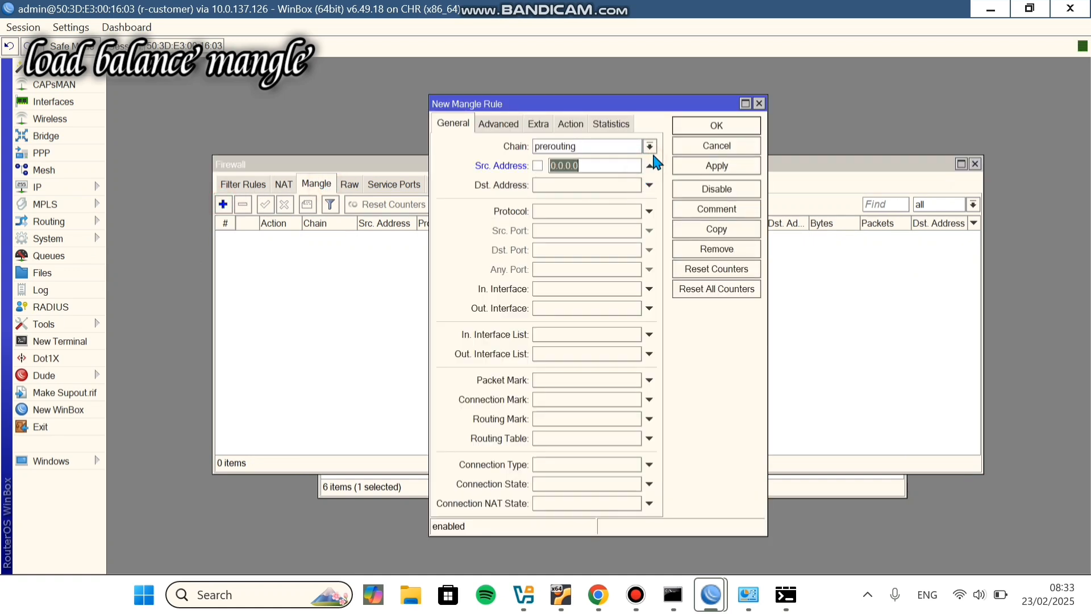
{"action": "left_click", "coordinate": [649, 165]}
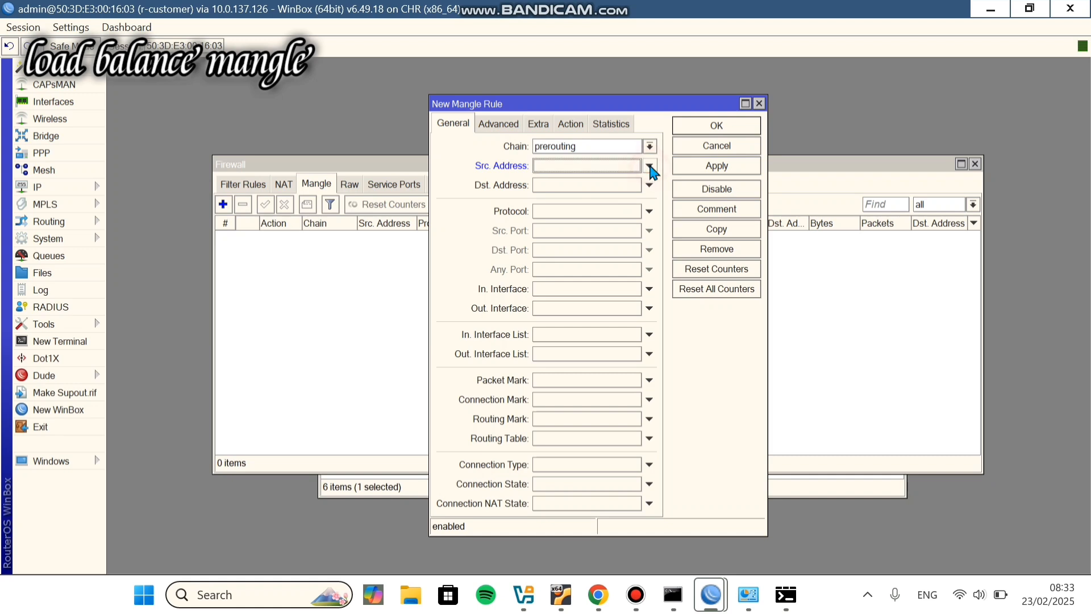
{"action": "left_click", "coordinate": [649, 146]}
{"action": "left_click", "coordinate": [649, 146]}
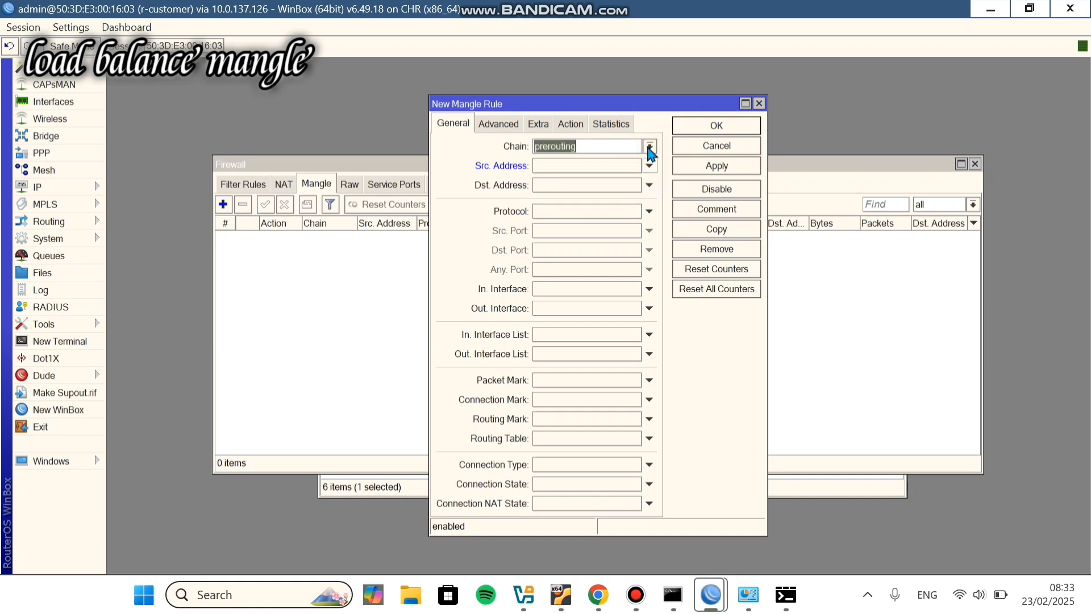
{"action": "left_click", "coordinate": [650, 166]}
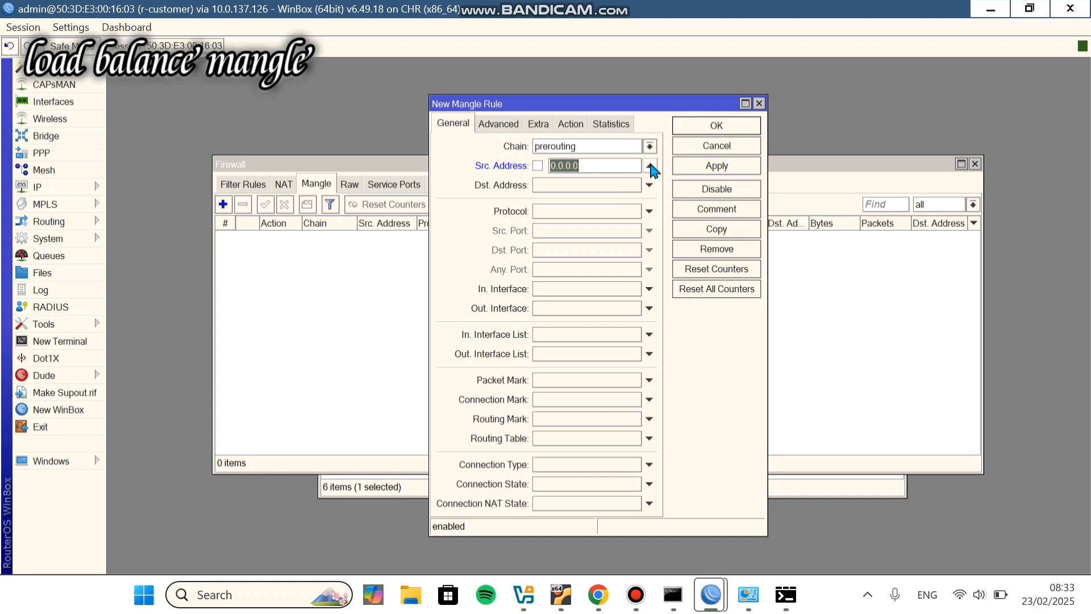
{"action": "key", "text": "BackSpace"}
{"action": "type", "text": "10.10.10.11"}
{"action": "left_click", "coordinate": [570, 122]}
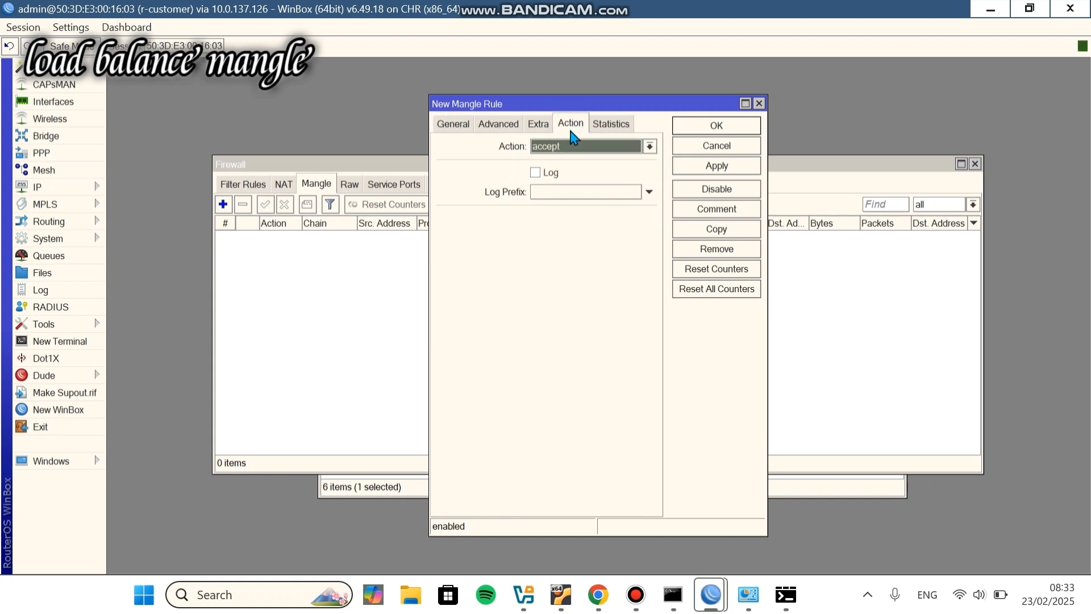
{"action": "left_click", "coordinate": [577, 146]}
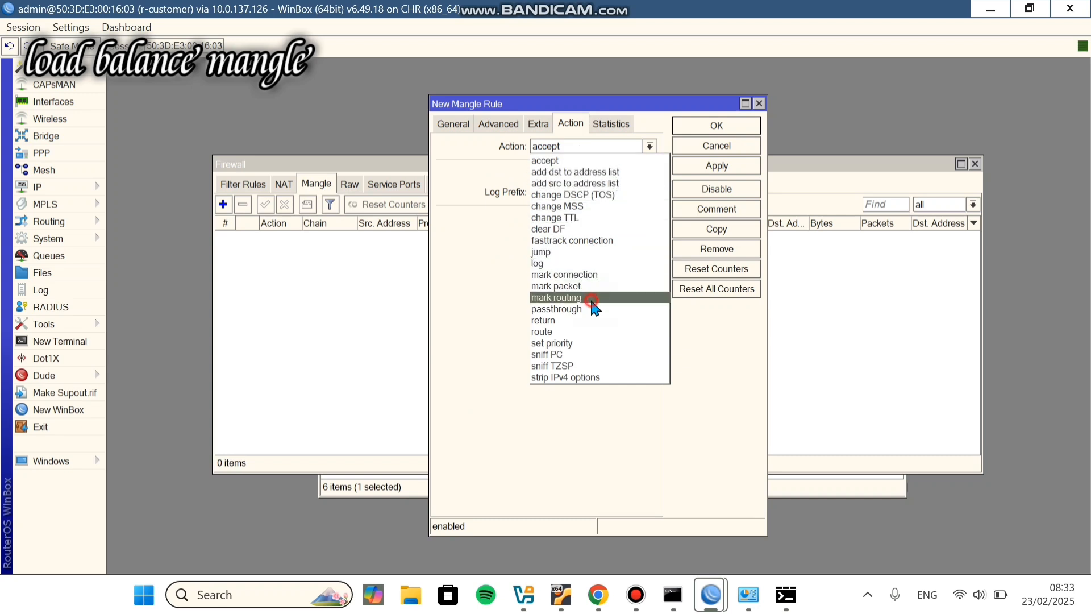
{"action": "left_click", "coordinate": [592, 302]}
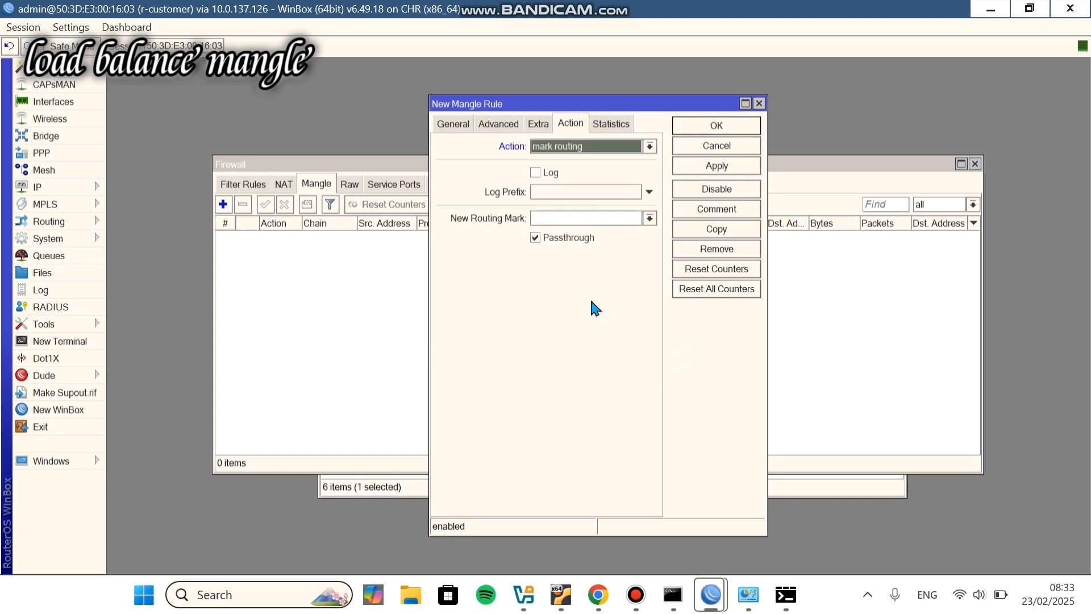
{"action": "left_click", "coordinate": [593, 220]}
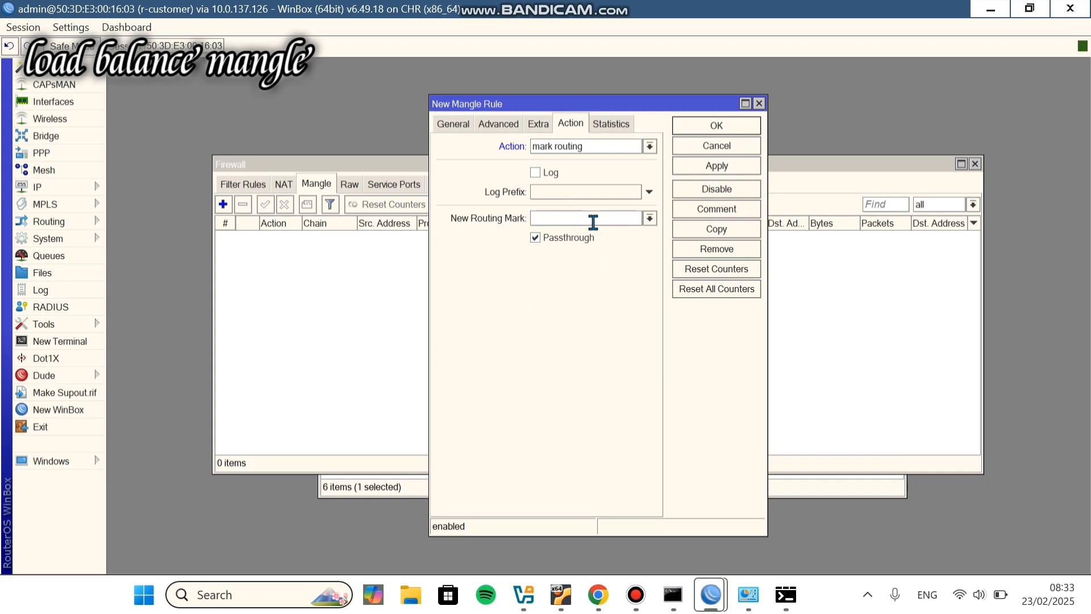
{"action": "type", "text": "mangle-isp-1"}
{"action": "left_click", "coordinate": [730, 126]}
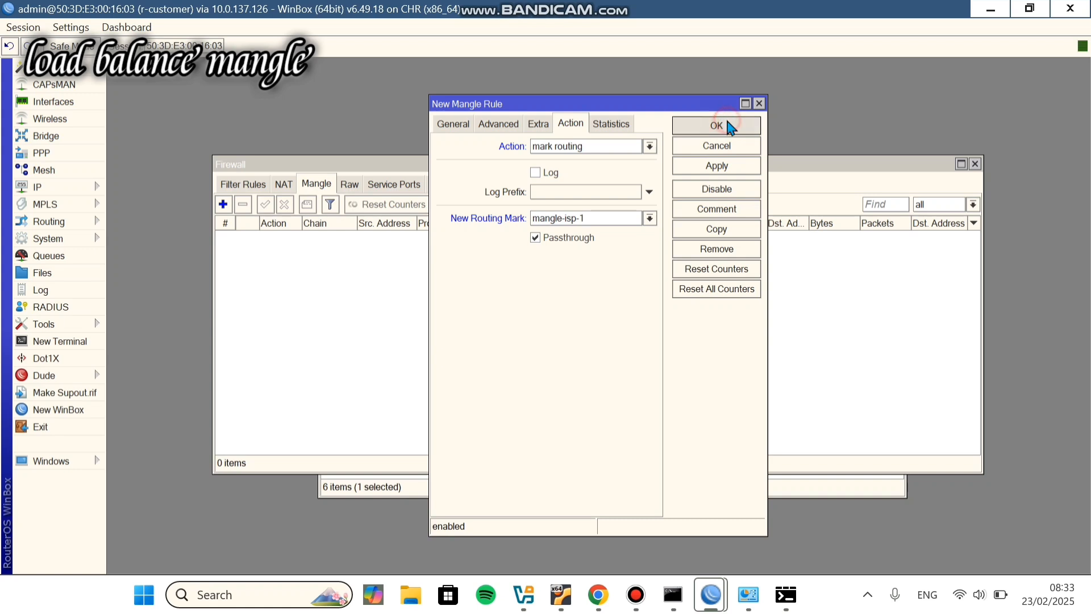
Step: Add a second mark-routing rule for source 10.10.10.12 with mark mangle-isp2
{"action": "left_click", "coordinate": [223, 205]}
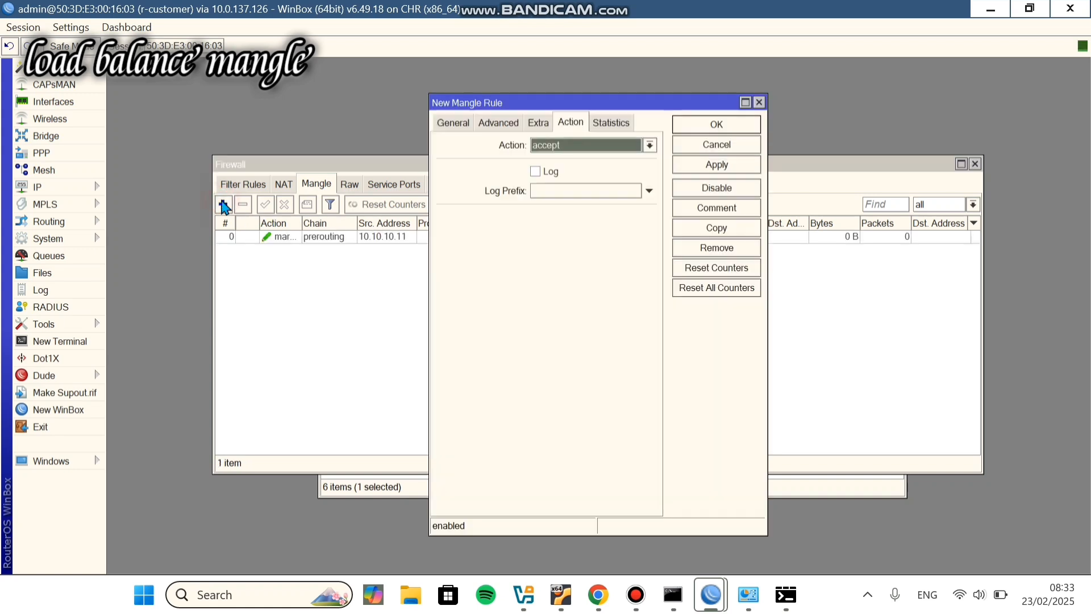
{"action": "left_click", "coordinate": [549, 146]}
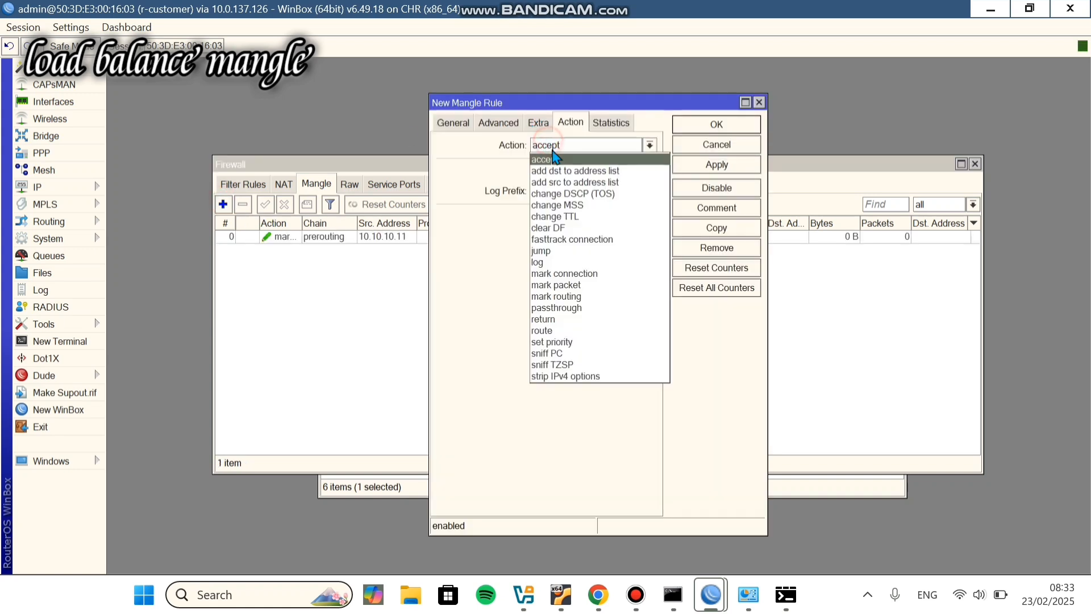
{"action": "left_click", "coordinate": [586, 296]}
{"action": "left_click", "coordinate": [574, 218]}
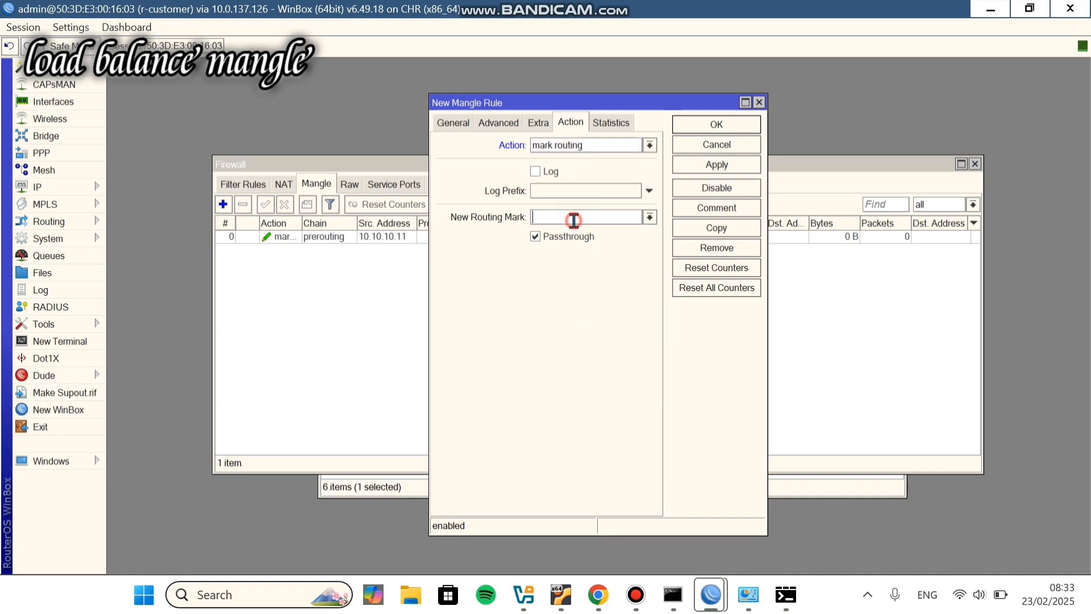
{"action": "type", "text": "mangle-isp2"}
{"action": "left_click", "coordinate": [453, 122]}
{"action": "left_click", "coordinate": [633, 166]}
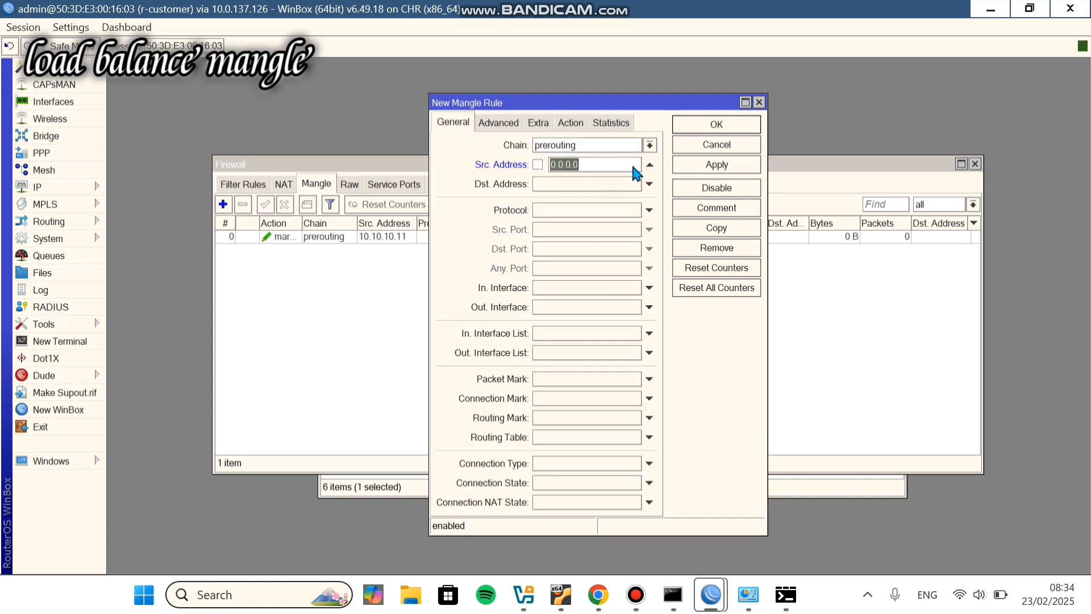
{"action": "type", "text": "10.10.10.12"}
{"action": "left_click", "coordinate": [716, 124]}
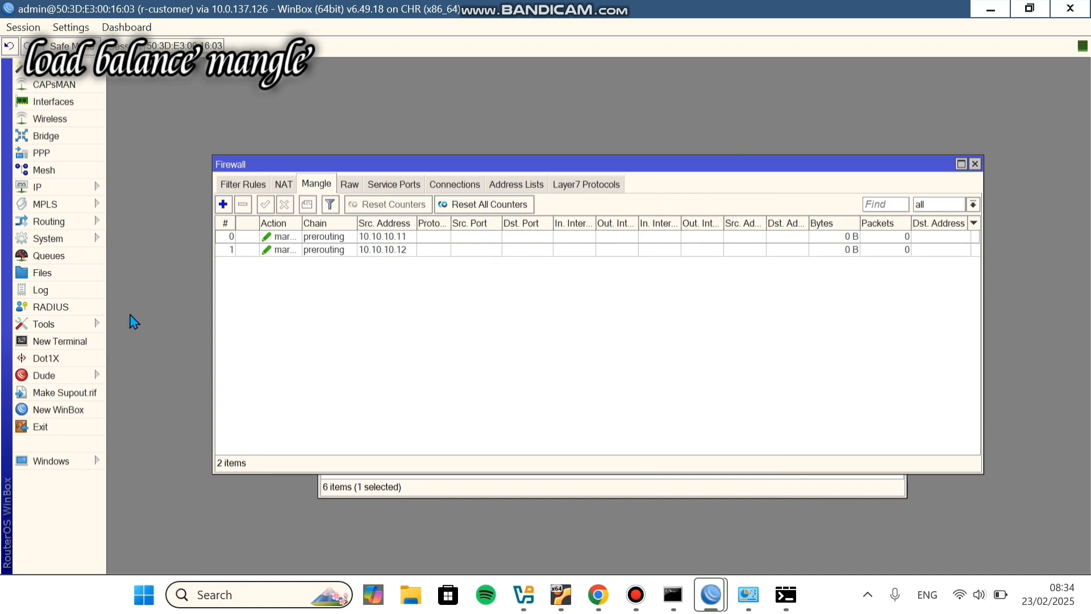
{"action": "left_click_drag", "start_coordinate": [599, 170], "coordinate": [644, 315]}
Step: Add a default route via gateway 192.168.1.1 with routing mark mangle-isp-1
{"action": "left_click", "coordinate": [612, 202]}
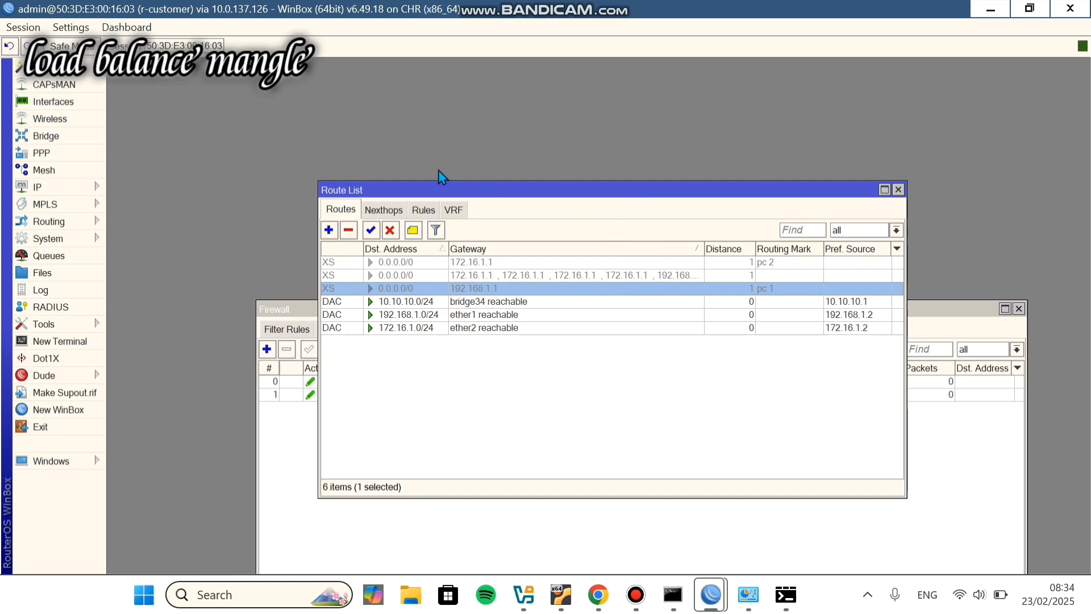
{"action": "left_click", "coordinate": [329, 230]}
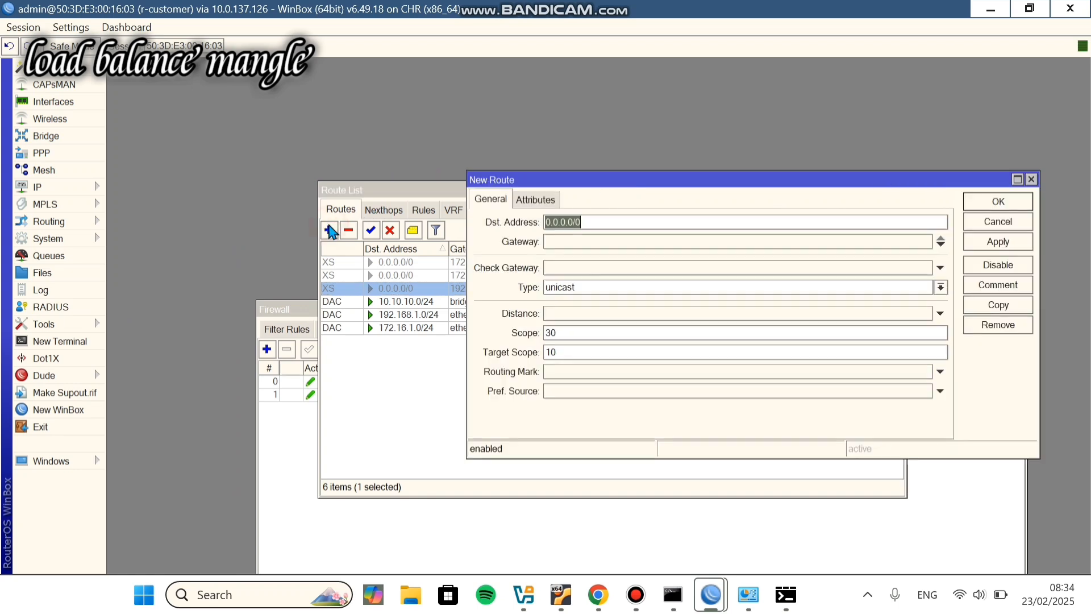
{"action": "left_click", "coordinate": [601, 243]}
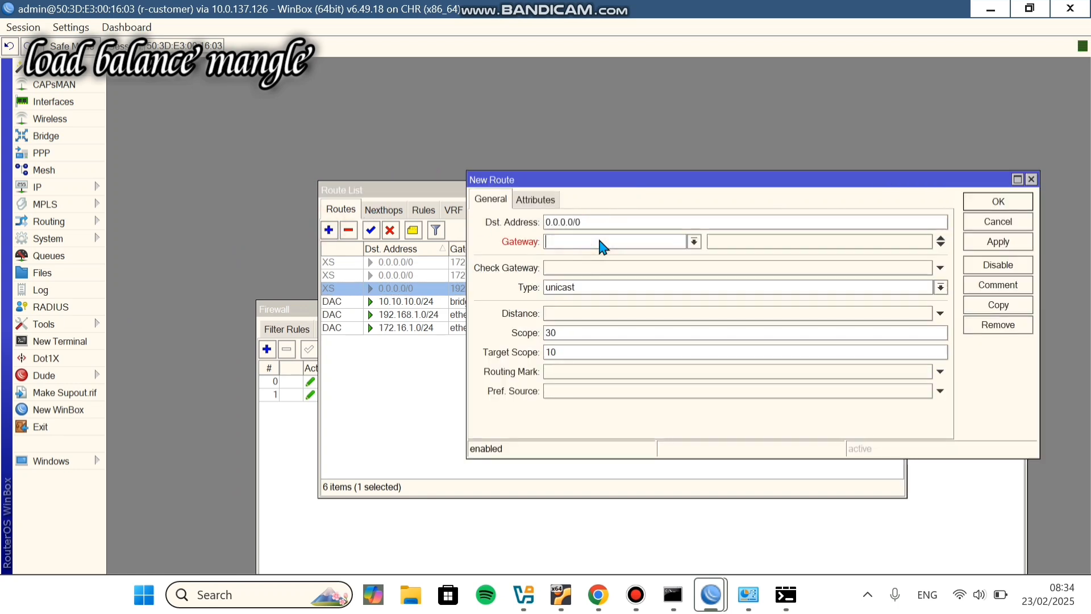
{"action": "type", "text": "192.168.1.1"}
{"action": "left_click", "coordinate": [789, 373]}
{"action": "left_click", "coordinate": [926, 371]}
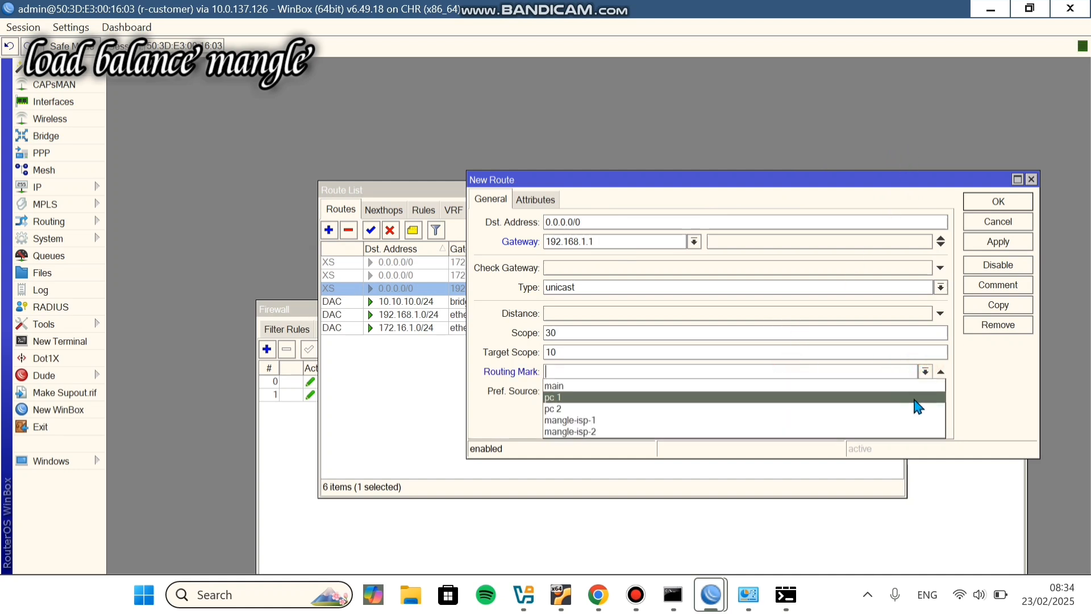
{"action": "left_click", "coordinate": [908, 421]}
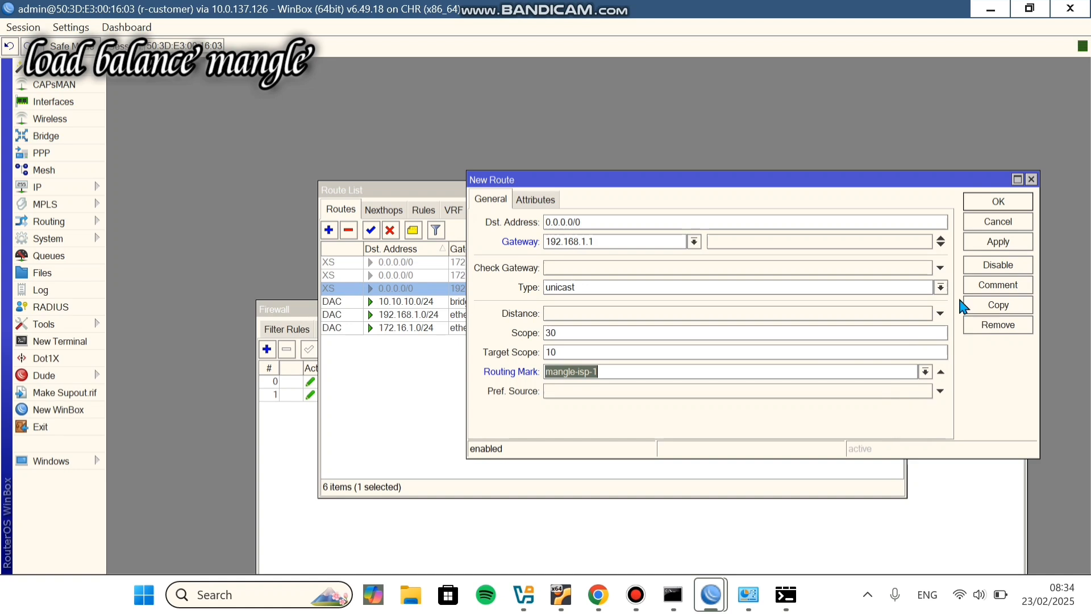
{"action": "left_click", "coordinate": [976, 206]}
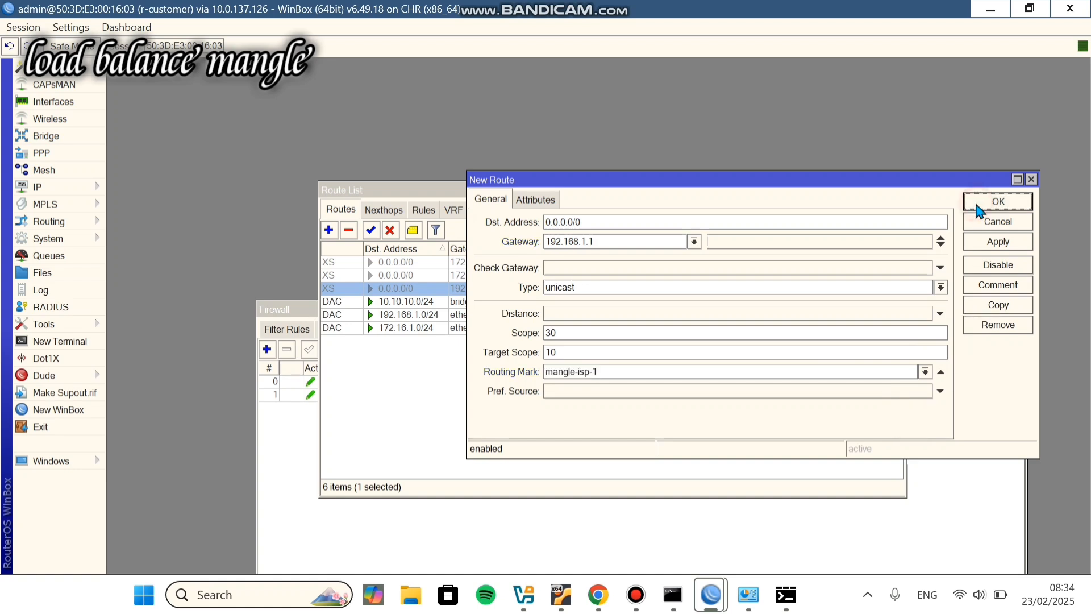
Step: Start a second route via gateway 172.16.1.1 and pick its routing mark
{"action": "left_click", "coordinate": [328, 230]}
{"action": "left_click", "coordinate": [617, 244]}
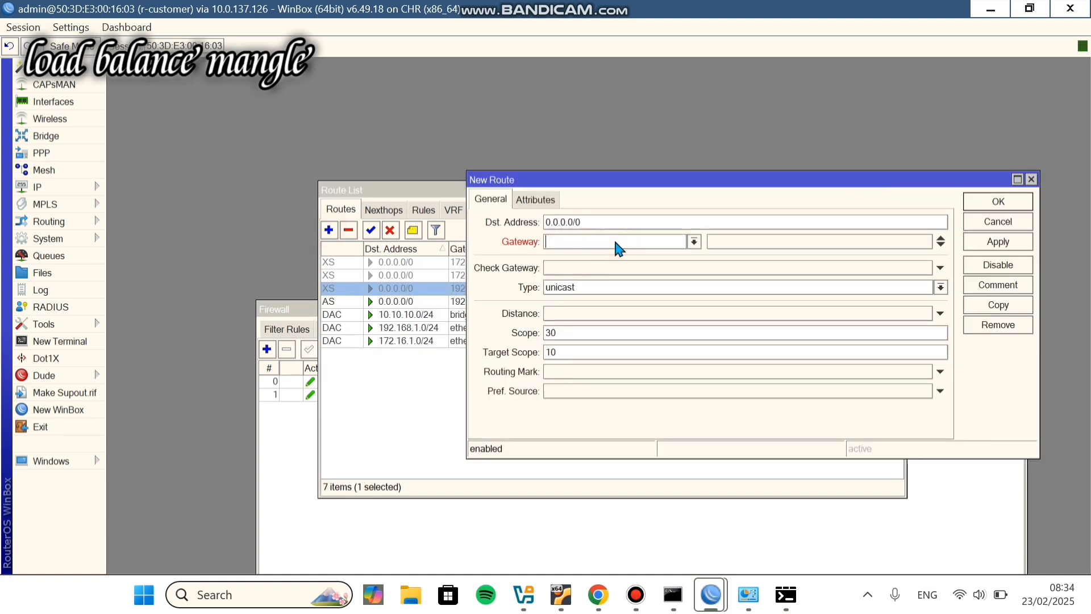
{"action": "type", "text": "172.16.1.1"}
{"action": "left_click", "coordinate": [937, 373]}
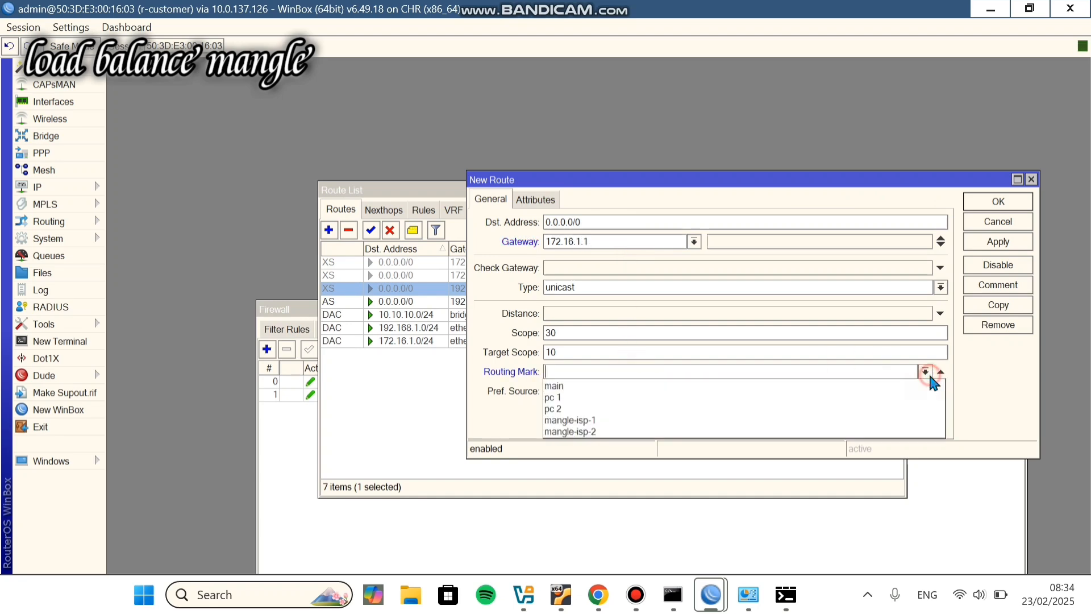
{"action": "left_click", "coordinate": [921, 433]}
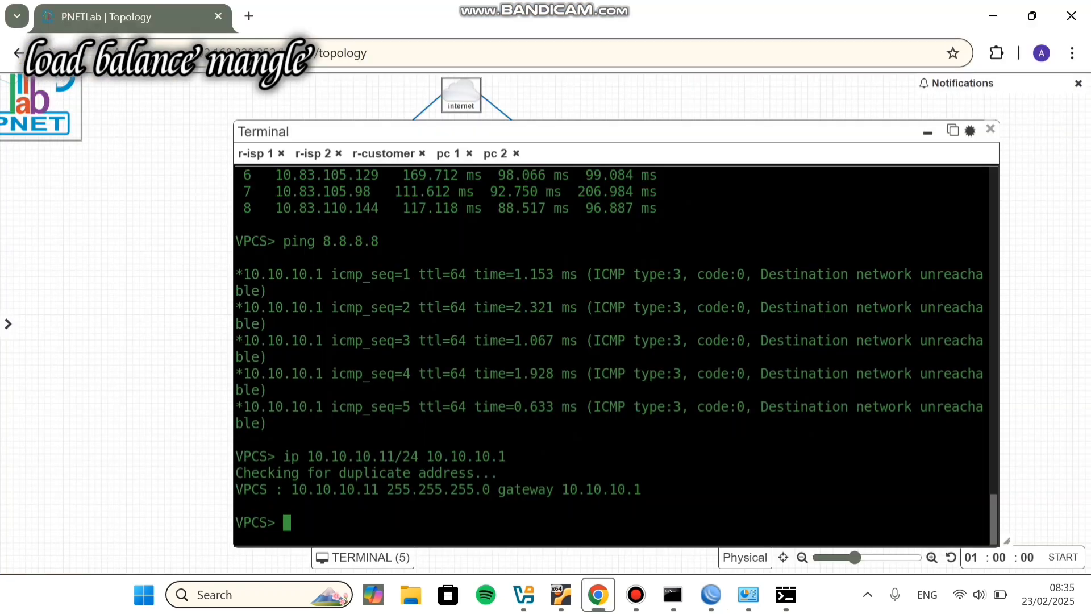
Step: Show the PC's IP configuration and ping 8.8.8.8 from 10.10.10.11
{"action": "key", "text": "Up"}
{"action": "key", "text": "Up"}
{"action": "key", "text": "Up"}
{"action": "key", "text": "Up"}
{"action": "key", "text": "Up"}
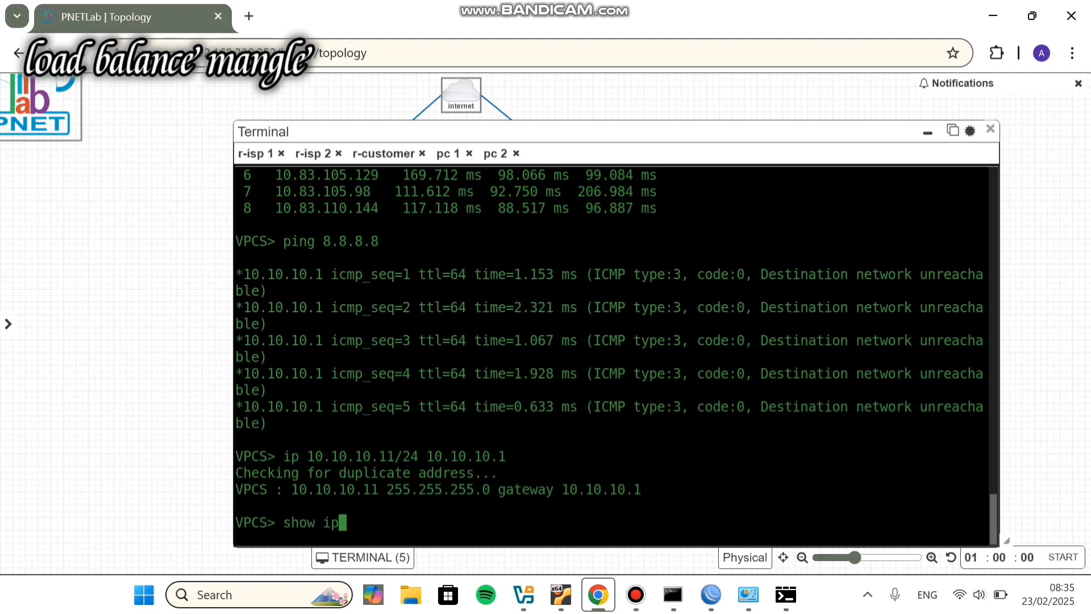
{"action": "key", "text": "Return"}
{"action": "key", "text": "Up"}
{"action": "key", "text": "Up"}
{"action": "key", "text": "Up"}
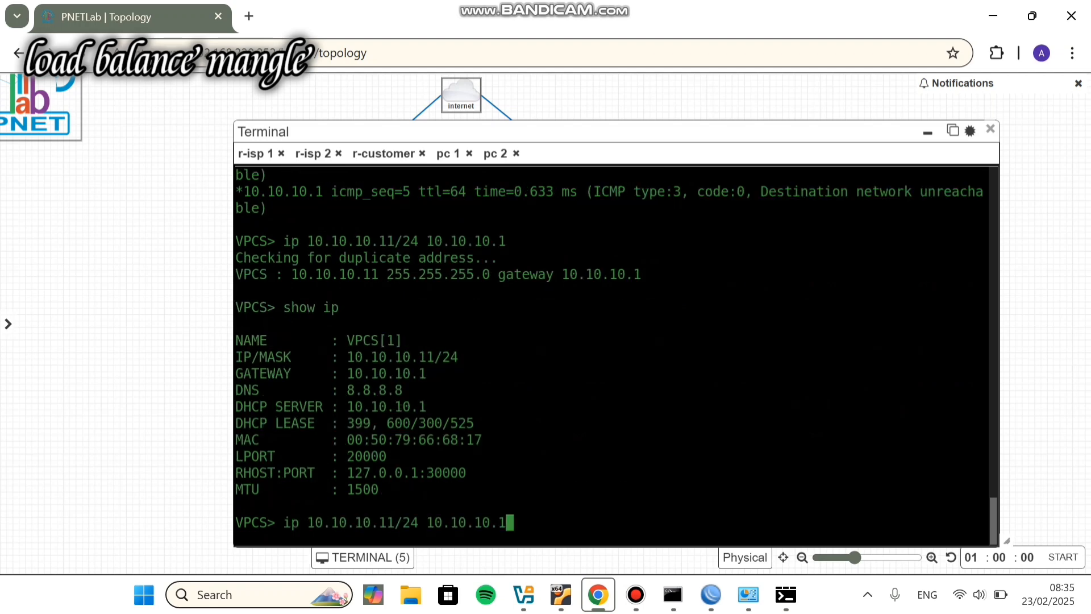
{"action": "key", "text": "Return"}
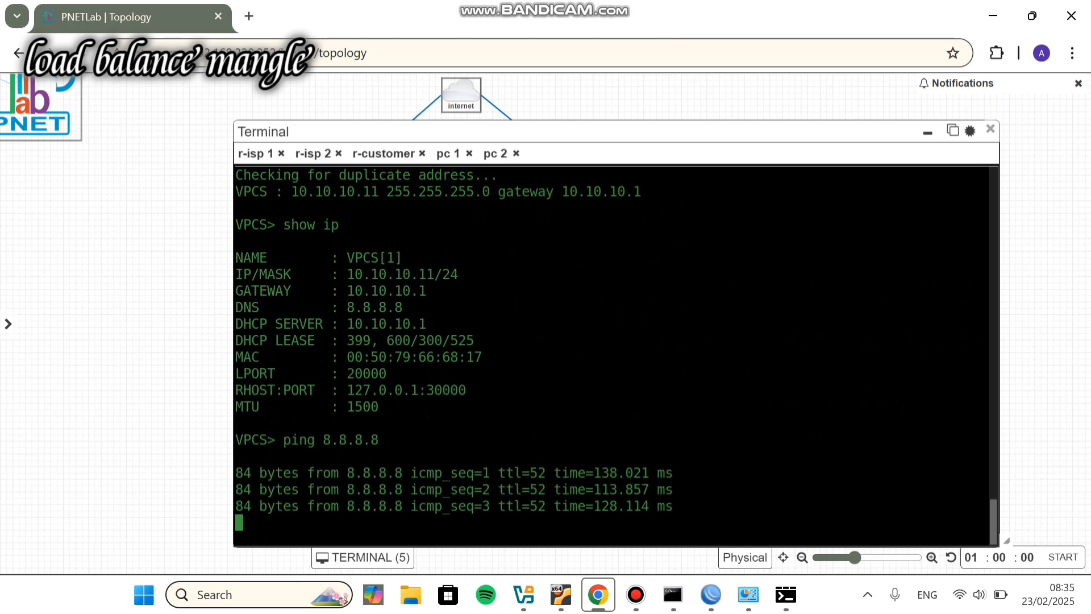
{"action": "key", "text": "ctrl+c"}
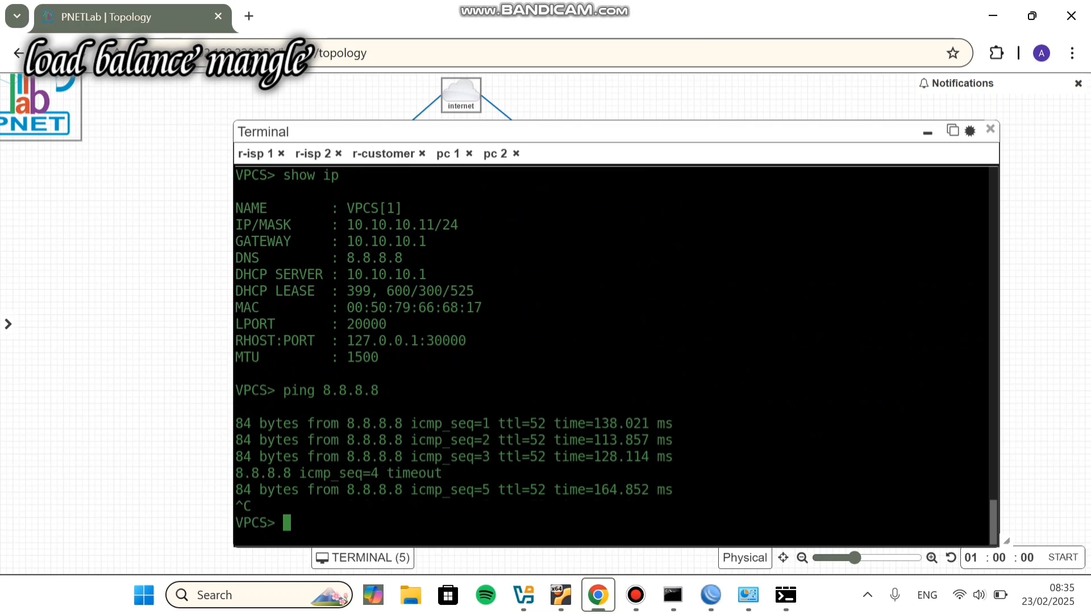
{"action": "key", "text": "Up"}
{"action": "key", "text": "Return"}
{"action": "key", "text": "ctrl+c"}
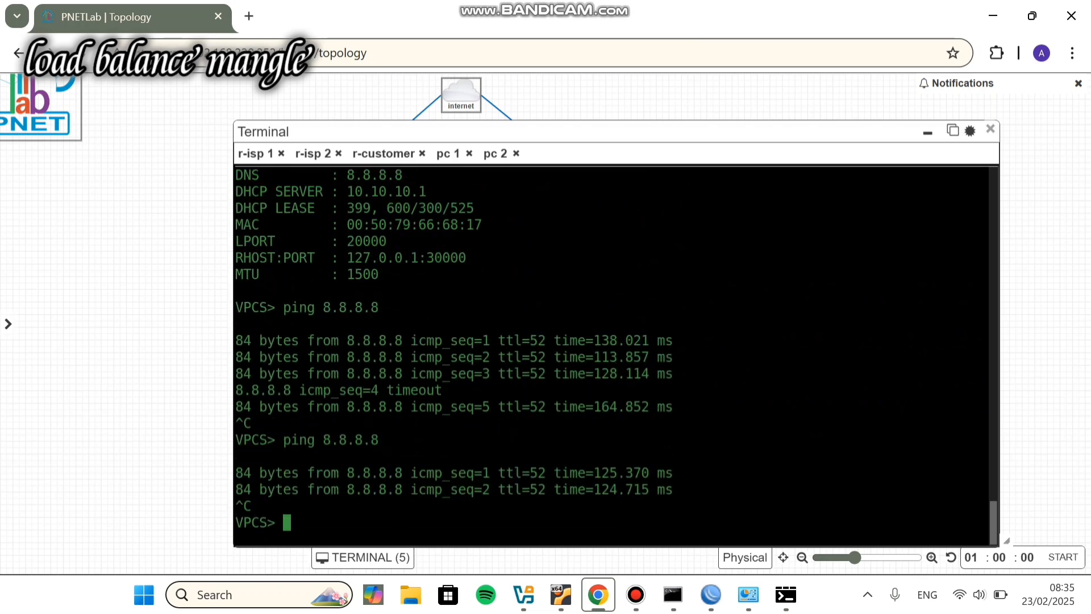
Step: Trace 8.8.8.8, confirming hops 10.10.10.1 then 192.168.1.1, and move to pc 2's console
{"action": "key", "text": "Up"}
{"action": "key", "text": "Up"}
{"action": "key", "text": "Up"}
{"action": "key", "text": "Up"}
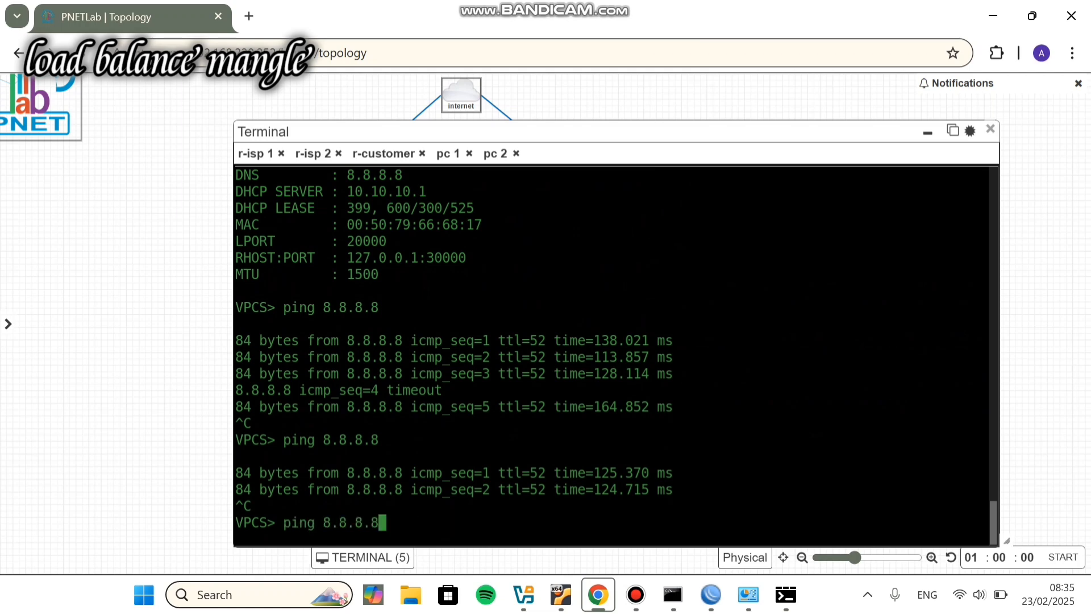
{"action": "key", "text": "Down"}
{"action": "key", "text": "Up"}
{"action": "key", "text": "Return"}
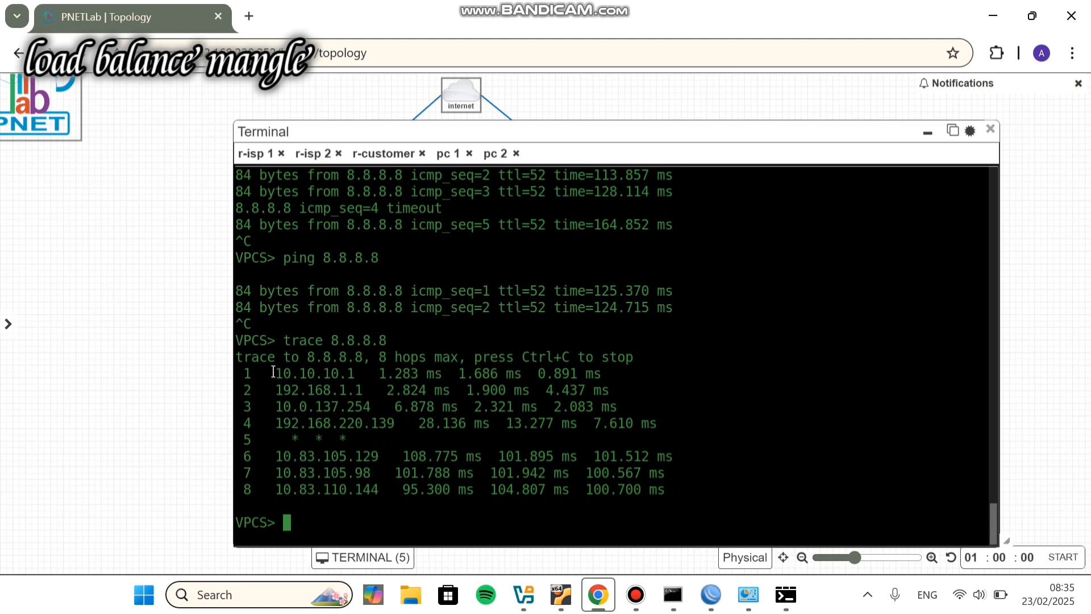
{"action": "mouse_move", "coordinate": [273, 373]}
{"action": "left_mouse_down"}
{"action": "mouse_move", "coordinate": [323, 360]}
{"action": "mouse_move", "coordinate": [361, 378]}
{"action": "left_mouse_up"}
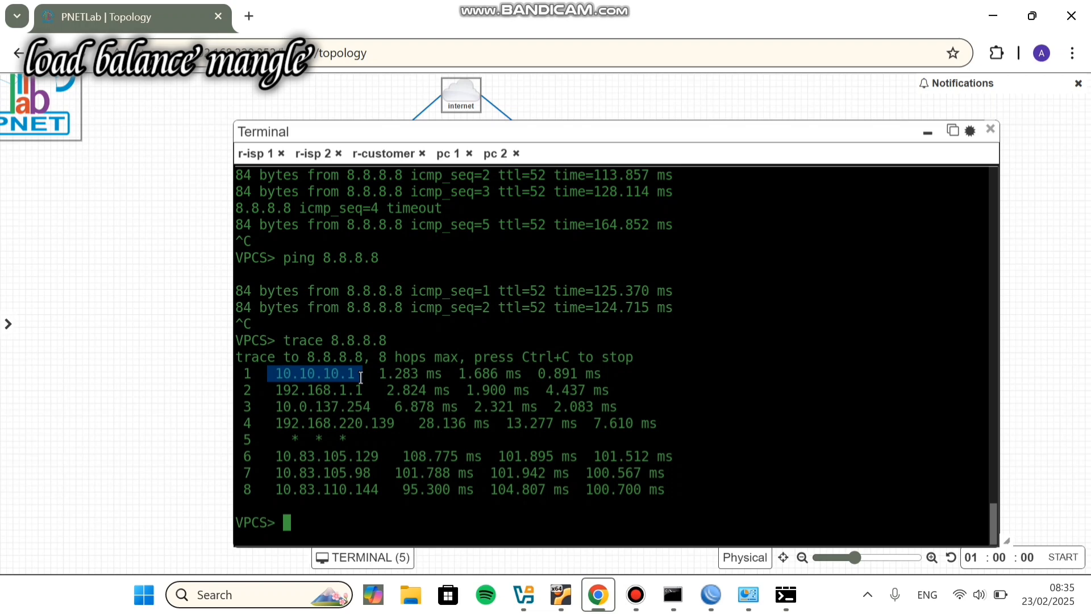
{"action": "left_click", "coordinate": [361, 377]}
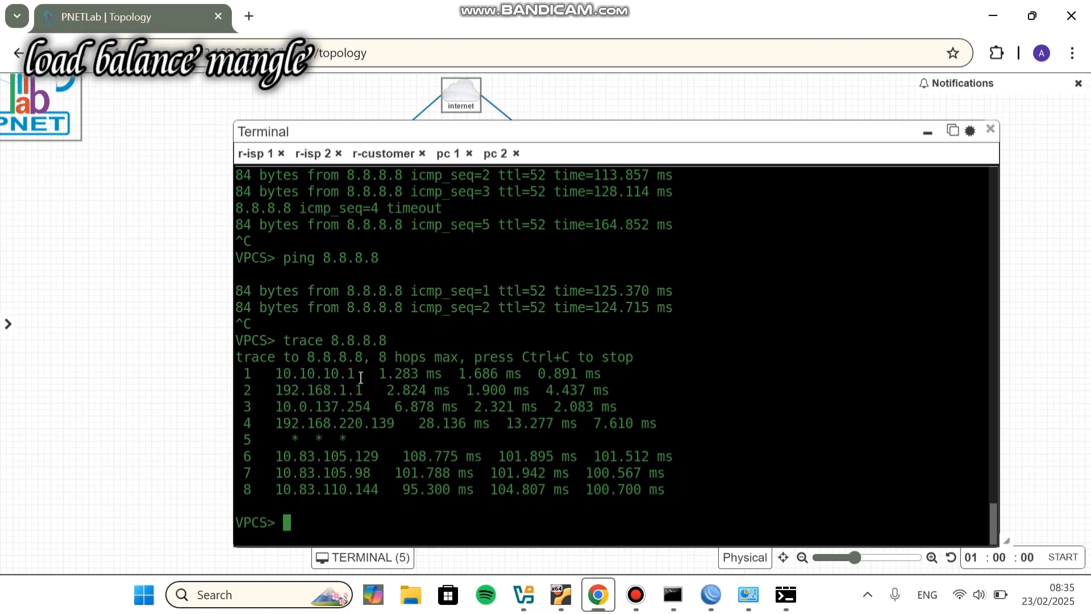
{"action": "left_click_drag", "start_coordinate": [268, 391], "coordinate": [358, 397]}
{"action": "left_click", "coordinate": [359, 396]}
{"action": "left_click", "coordinate": [495, 154]}
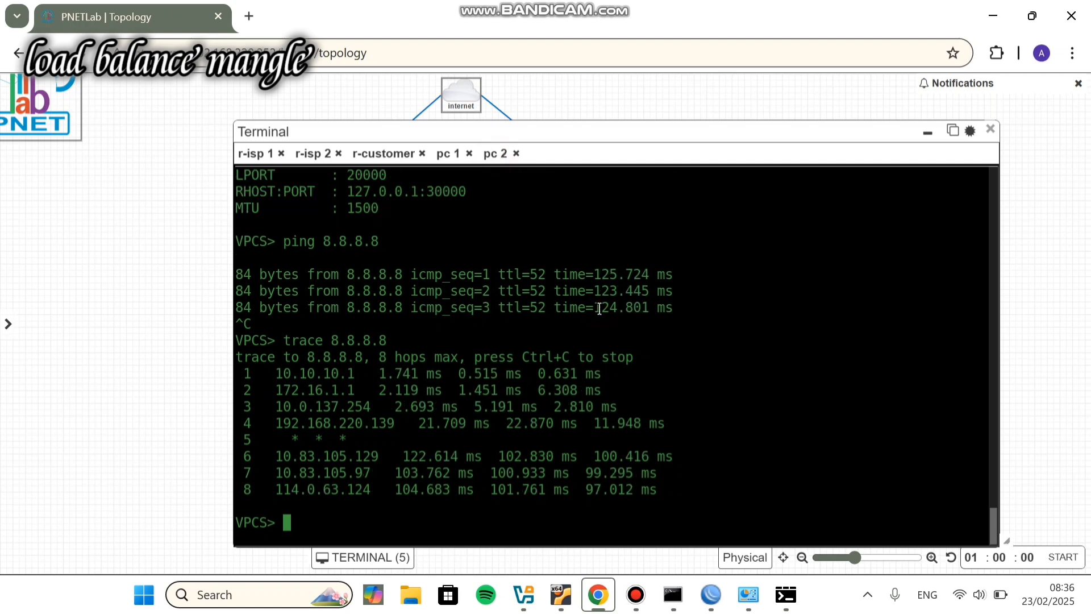
{"action": "key", "text": "Up"}
{"action": "key", "text": "Up"}
{"action": "key", "text": "Up"}
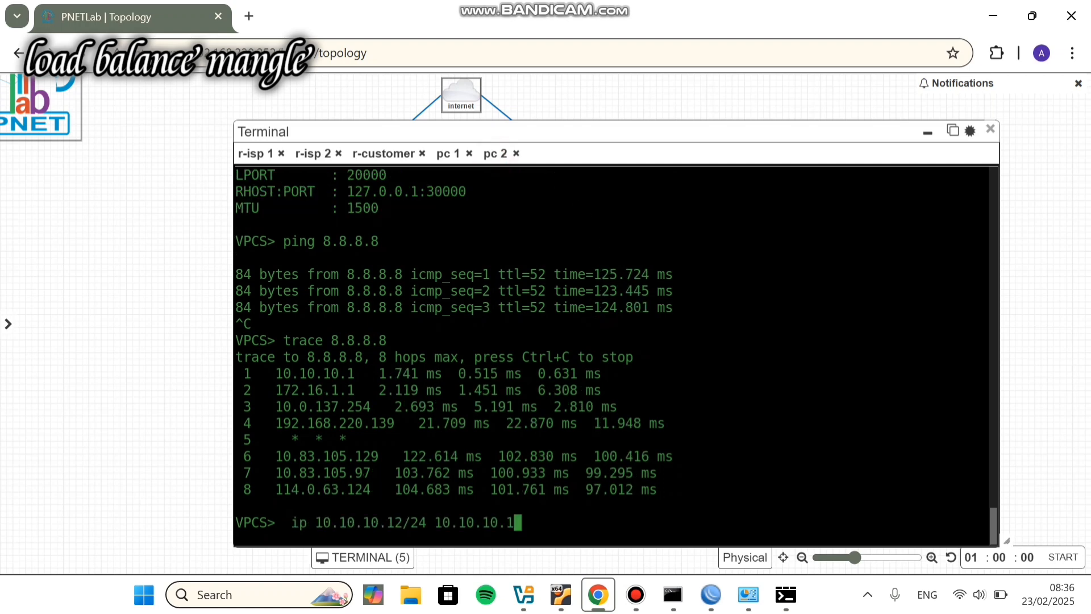
Step: Give pc 2 address 10.10.10.12/24 with gateway 10.10.10.1, check show ip, ping 8.8.8.8
{"action": "key", "text": "Return"}
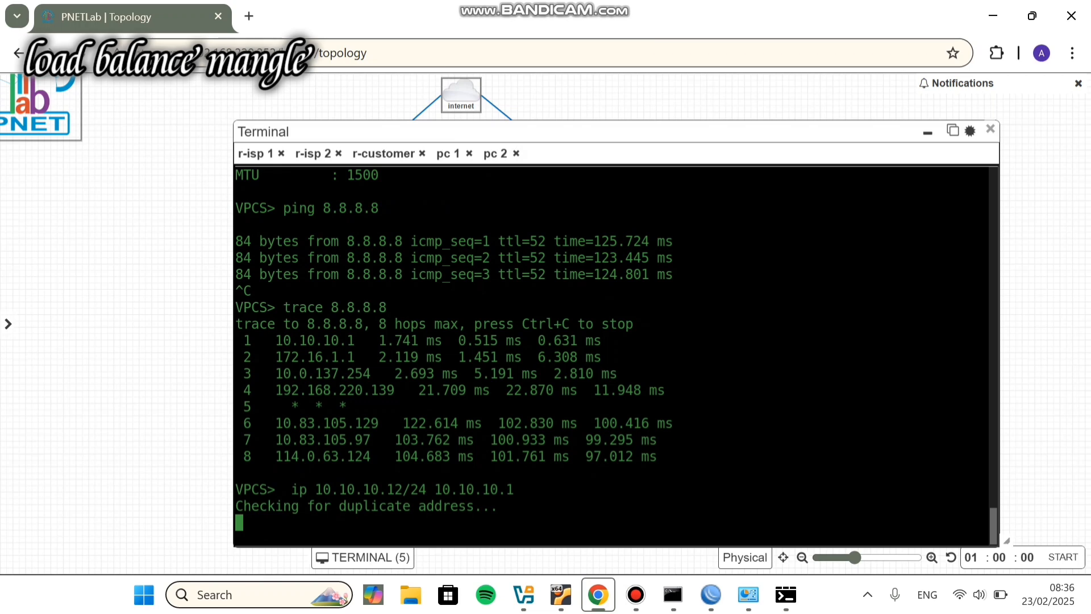
{"action": "key", "text": "Up"}
{"action": "key", "text": "Up"}
{"action": "key", "text": "Up"}
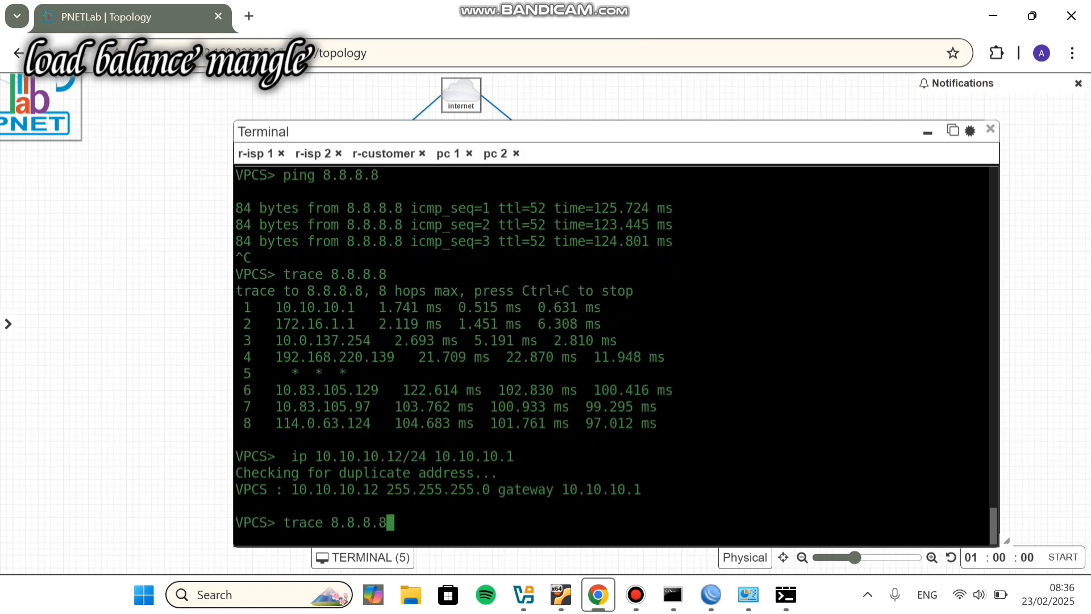
{"action": "key", "text": "Return"}
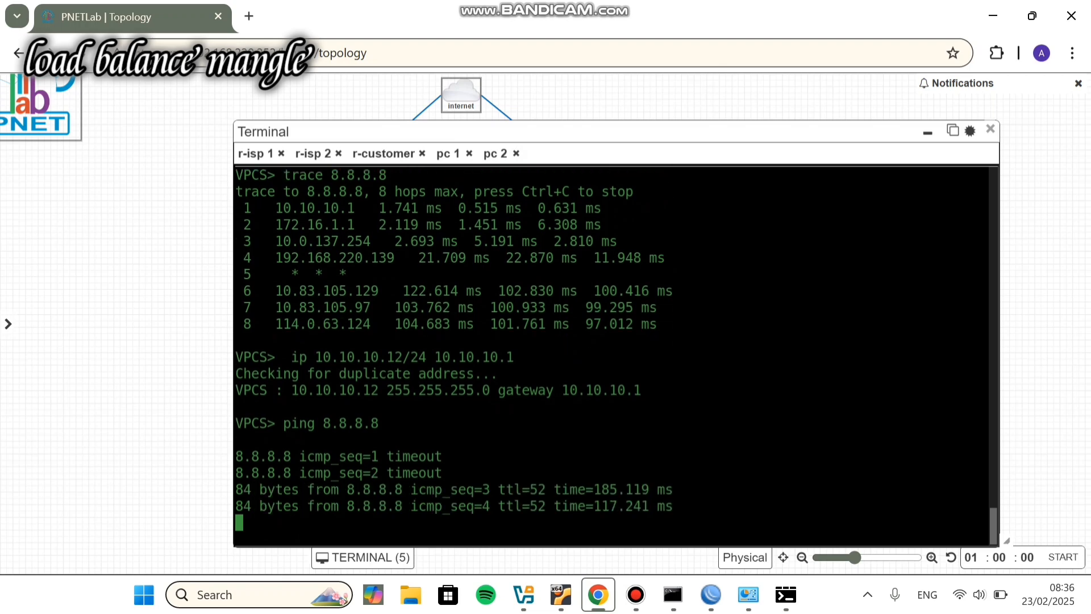
{"action": "key", "text": "Up"}
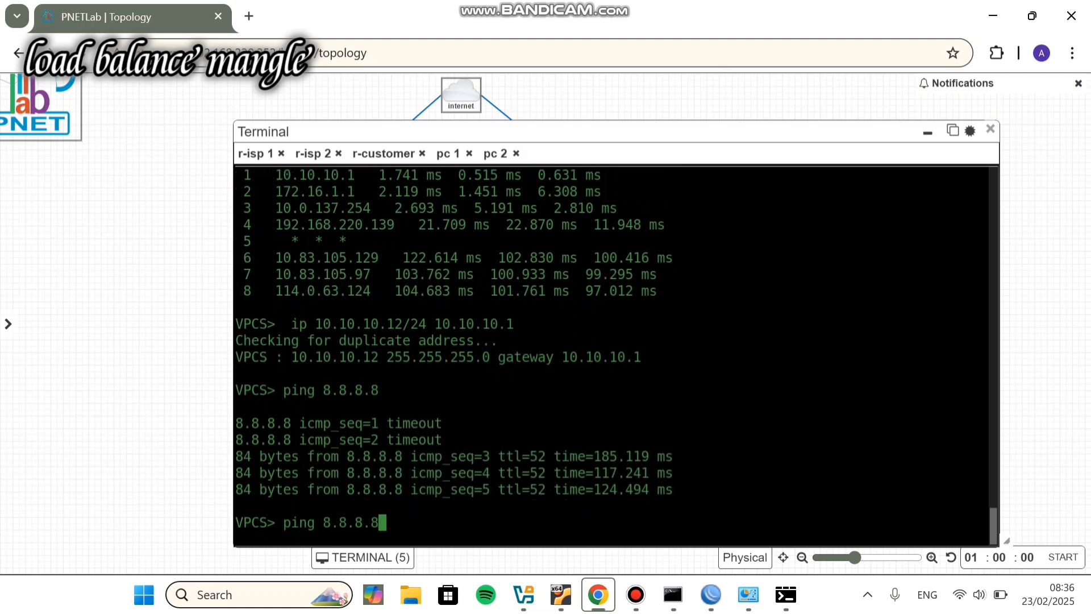
{"action": "key", "text": "Return"}
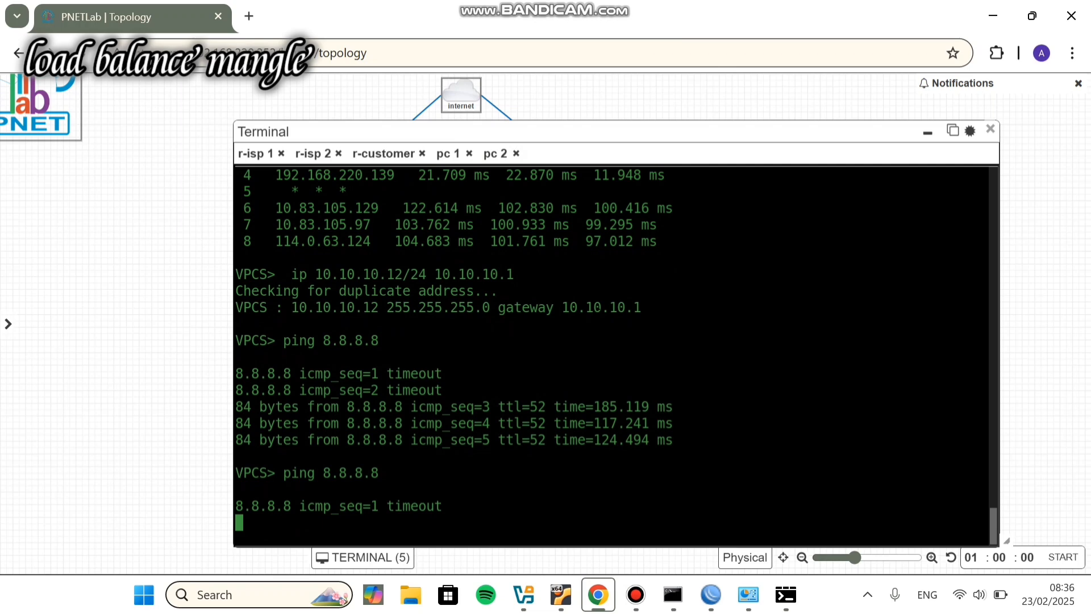
{"action": "key", "text": "ctrl+c"}
{"action": "key", "text": "Up"}
{"action": "key", "text": "Up"}
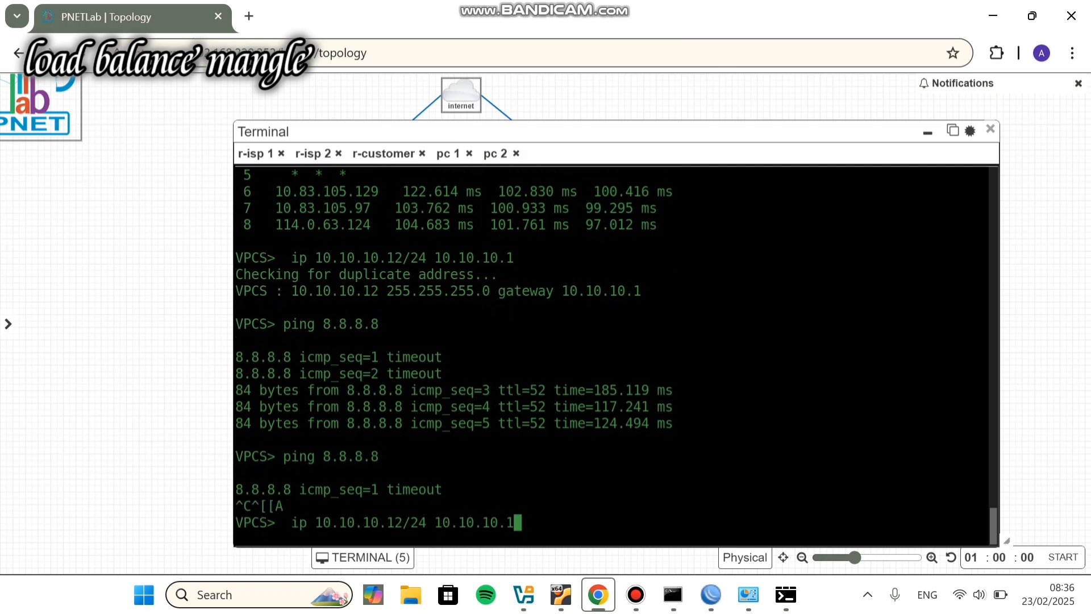
{"action": "key", "text": "Return"}
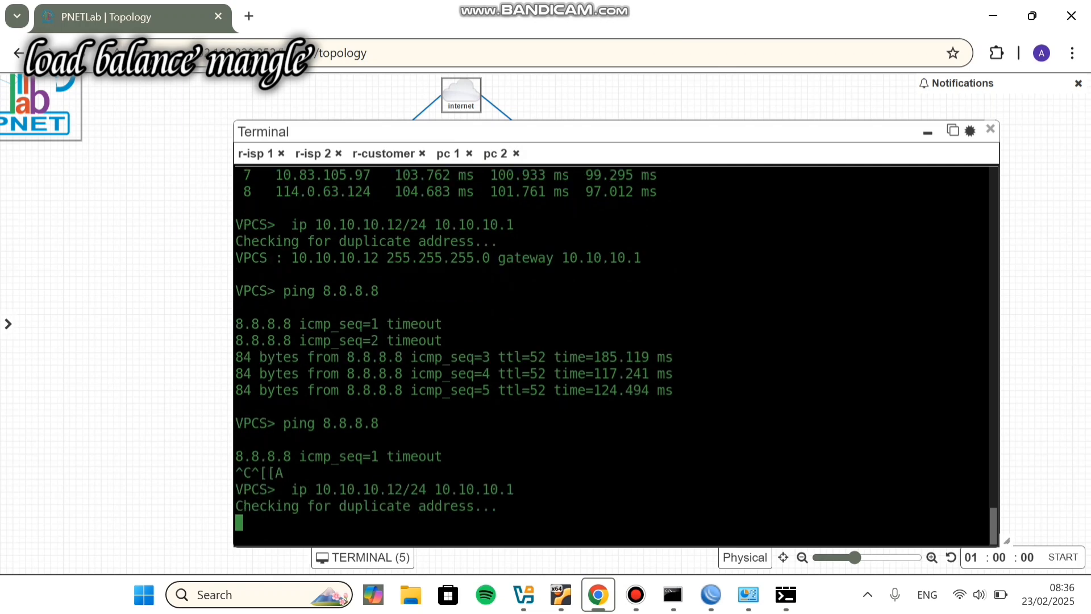
{"action": "key", "text": "Up"}
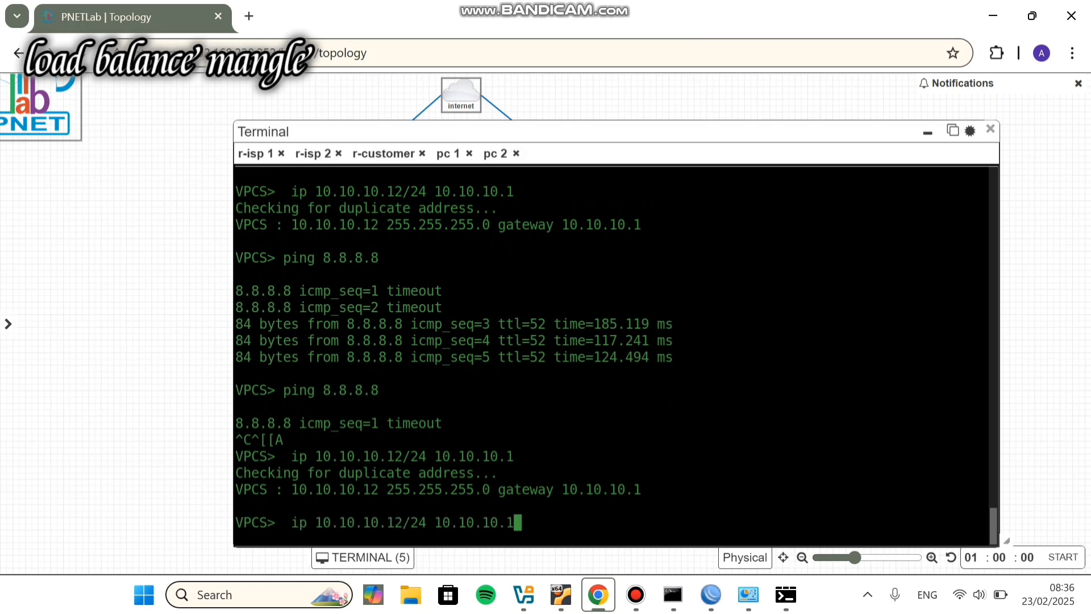
{"action": "key", "text": "Up"}
{"action": "key", "text": "Up"}
{"action": "key", "text": "Return"}
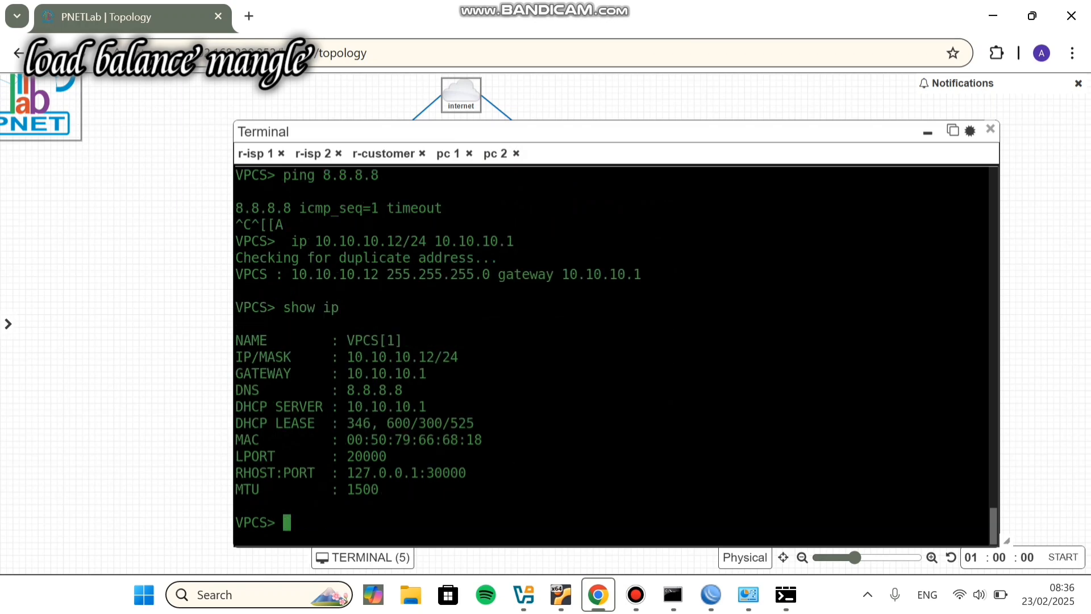
{"action": "key", "text": "Up"}
{"action": "key", "text": "Up"}
{"action": "key", "text": "Up"}
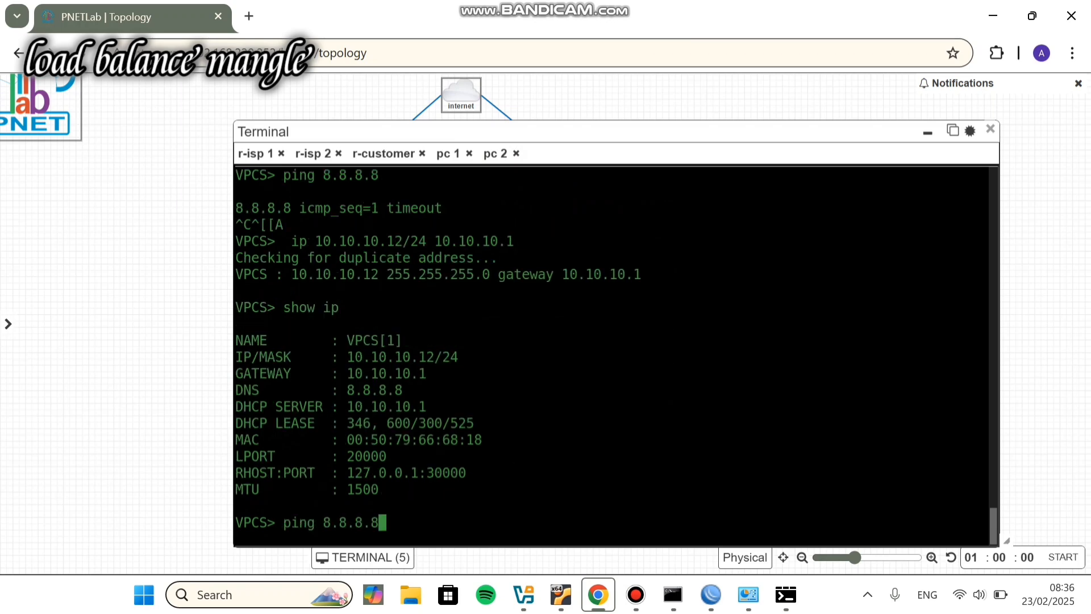
{"action": "key", "text": "Return"}
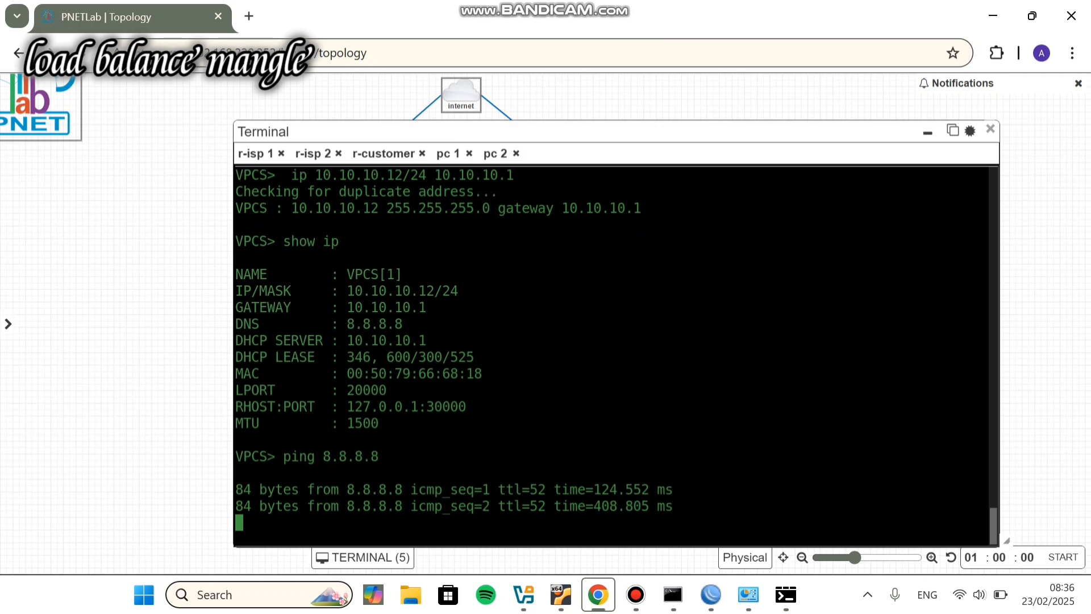
{"action": "key", "text": "ctrl+c"}
Step: Trace 8.8.8.8 from pc 2, confirming hops 10.10.10.1 and 172.16.1.1, then minimise the terminal
{"action": "key", "text": "Up"}
{"action": "key", "text": "Up"}
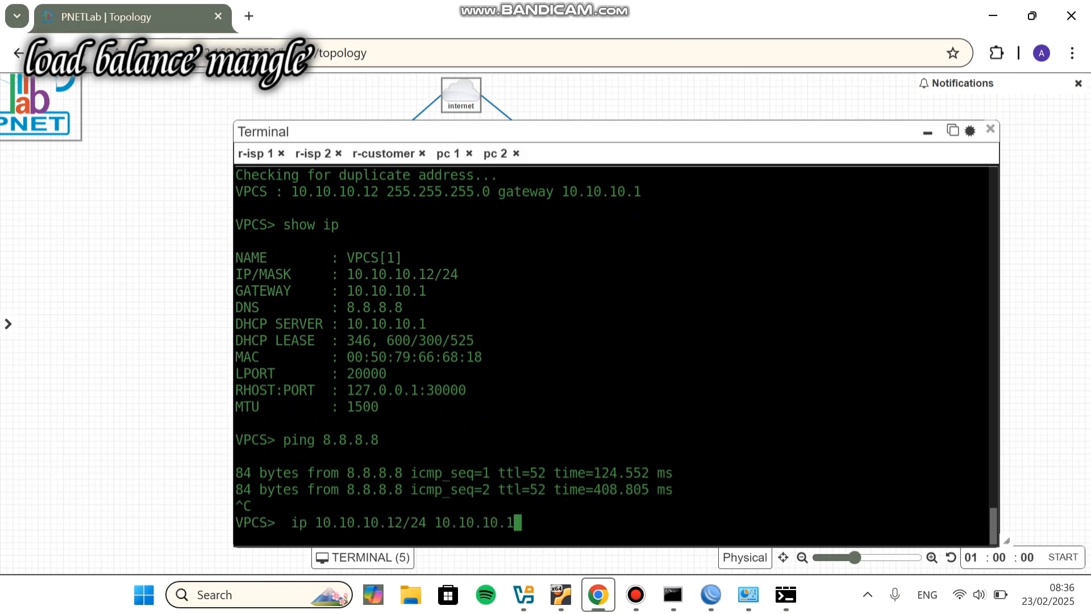
{"action": "key", "text": "Down"}
{"action": "key", "text": "Up"}
{"action": "key", "text": "Down"}
{"action": "key", "text": "Up"}
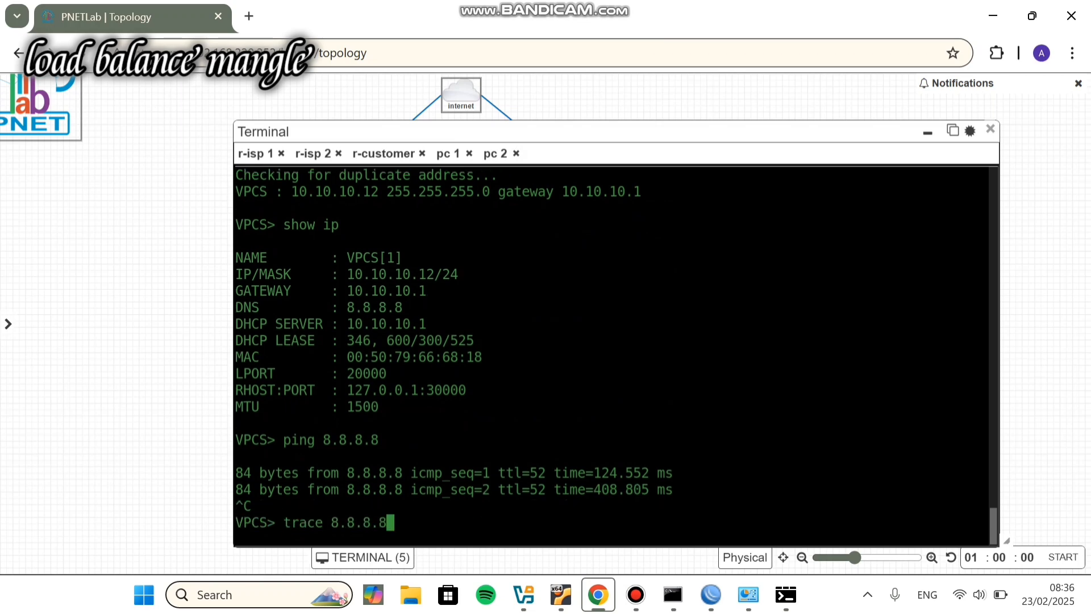
{"action": "key", "text": "Return"}
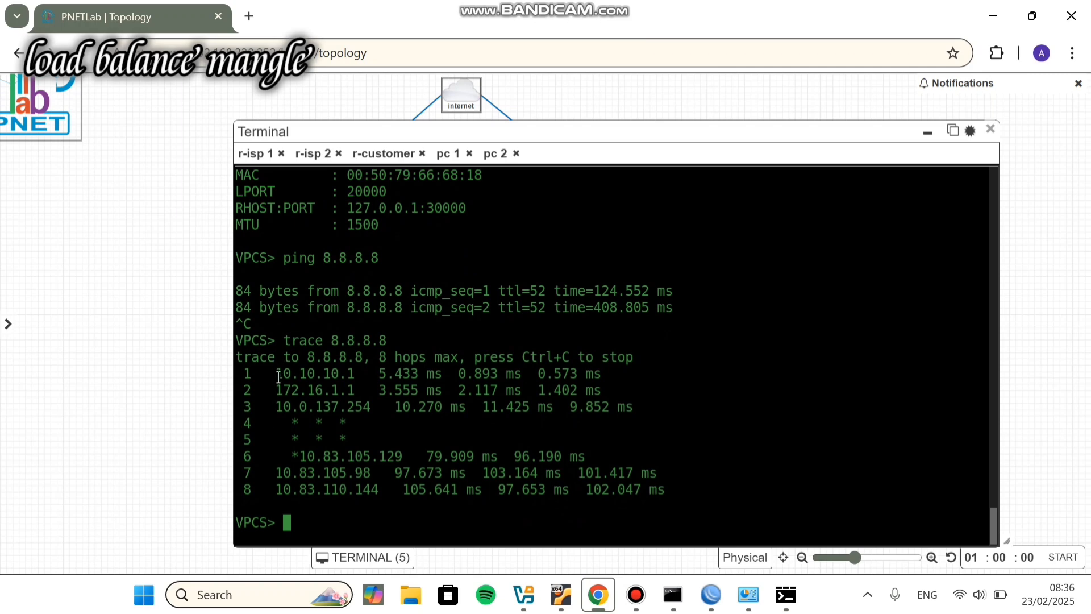
{"action": "left_click_drag", "start_coordinate": [275, 373], "coordinate": [352, 368]}
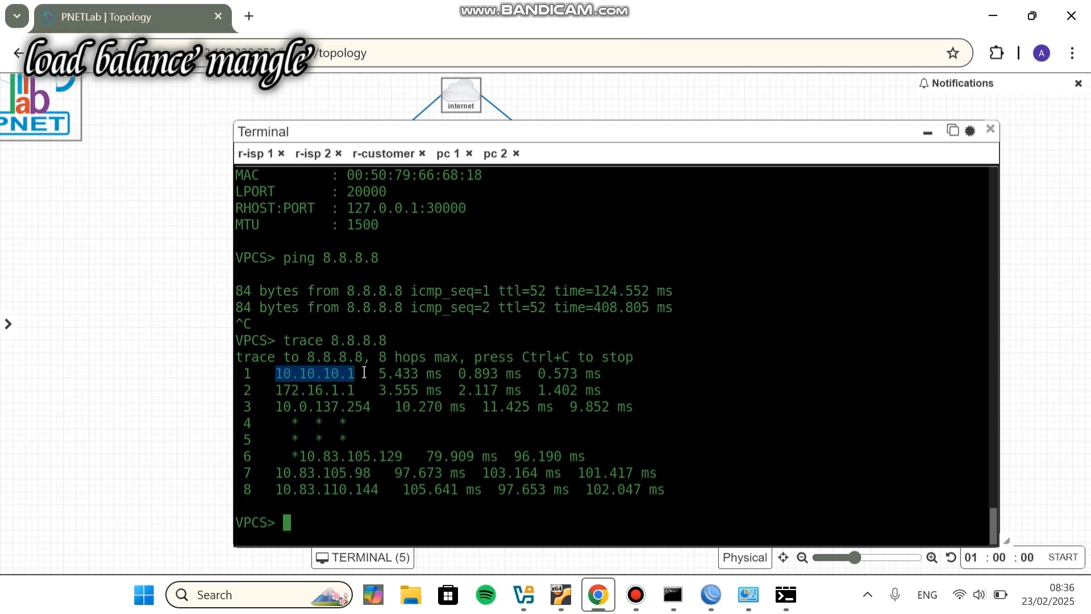
{"action": "left_click", "coordinate": [287, 376]}
{"action": "left_click_drag", "start_coordinate": [275, 394], "coordinate": [364, 387]}
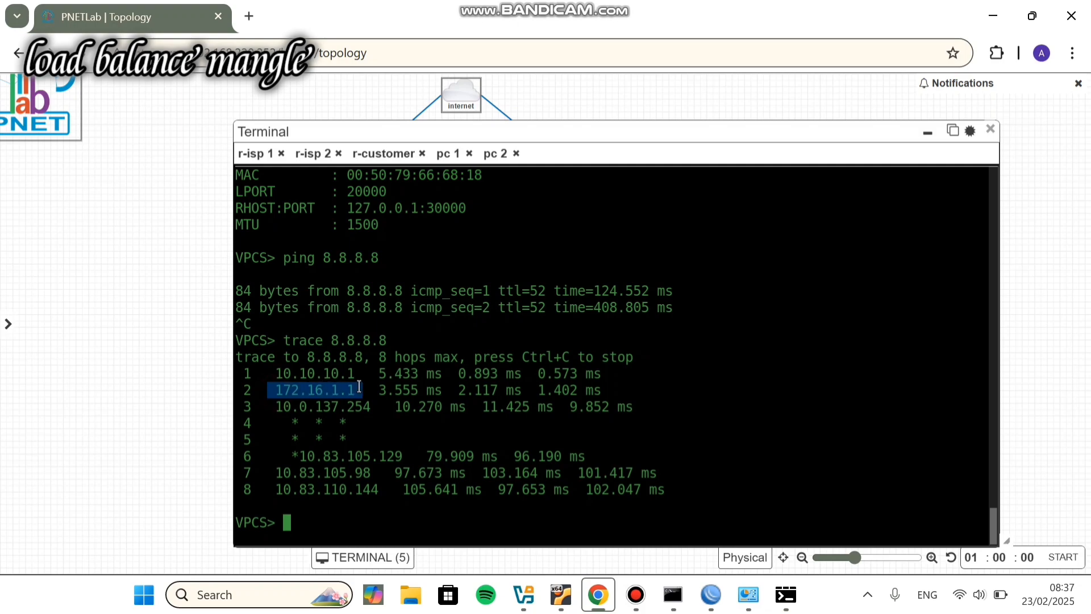
{"action": "left_click", "coordinate": [359, 386]}
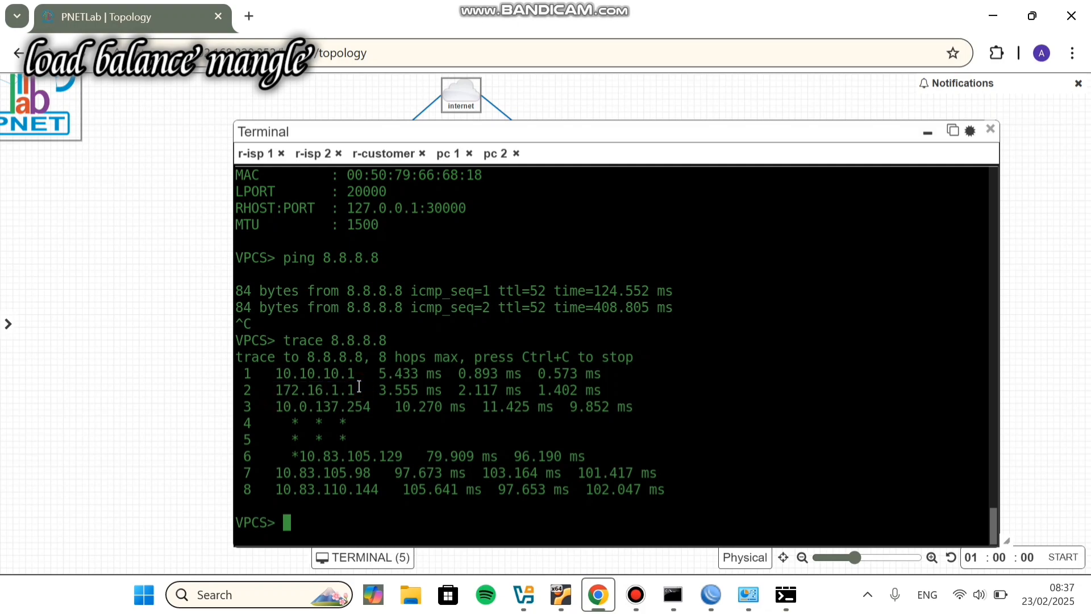
{"action": "left_click", "coordinate": [928, 132]}
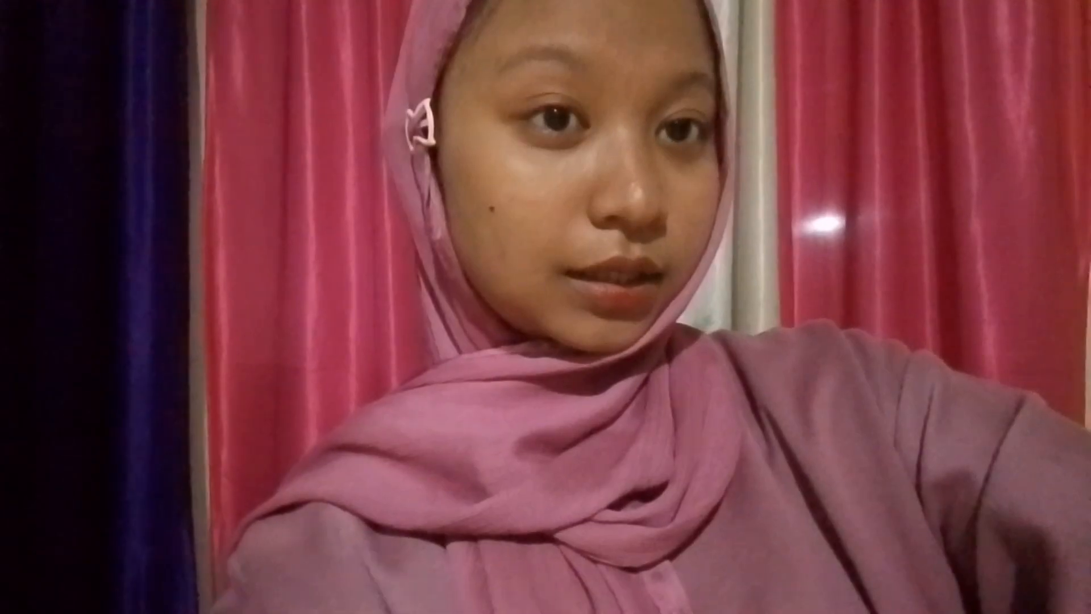